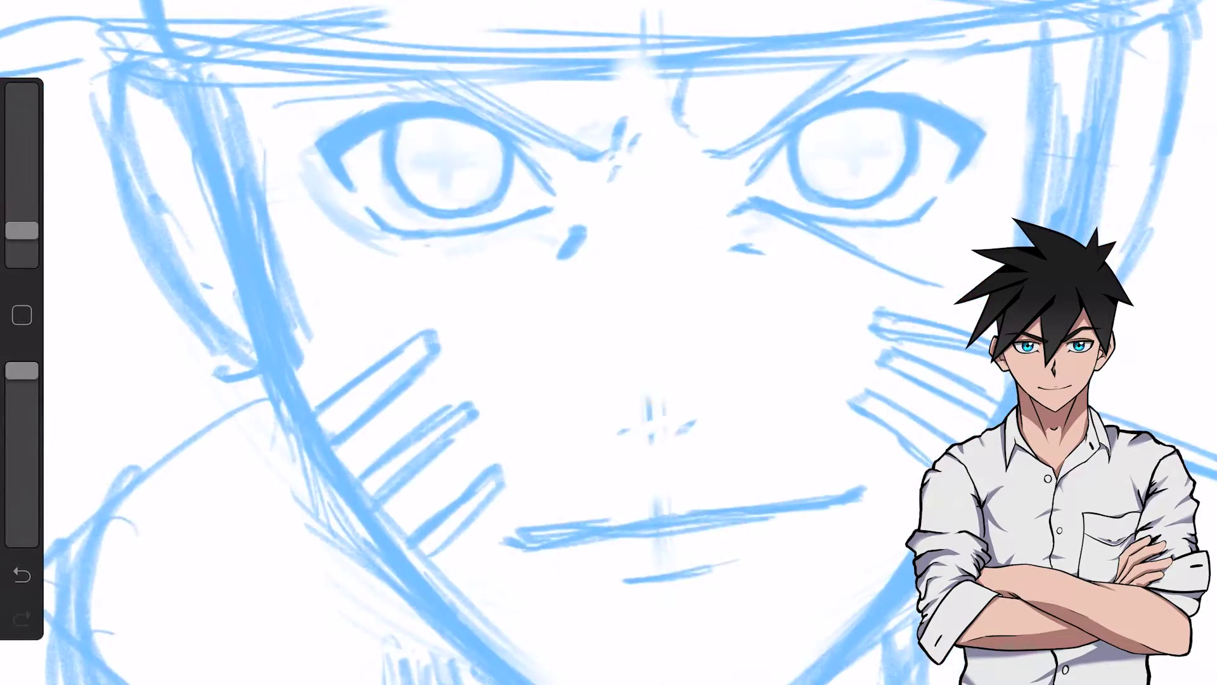
# Rotate and reposition the whisker marks along the jawline on one cheek.
pyautogui.scroll(-5, 720, 518)
# Warp the blue character sketch to correct the proportions of the face.
pyautogui.moveTo(595, 363); pyautogui.dragTo(541, 332)
pyautogui.moveTo(559, 413); pyautogui.dragTo(573, 417)
pyautogui.press('v')
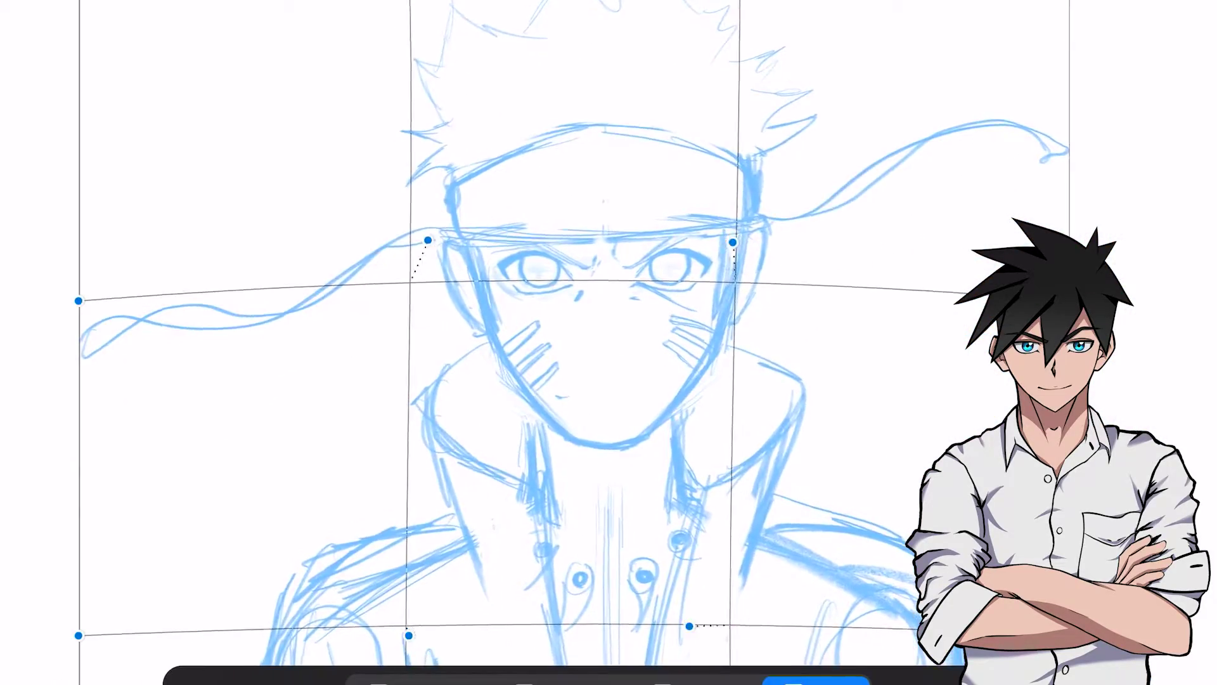
pyautogui.scroll(5, 642, 252)
pyautogui.press('v')
pyautogui.scroll(-1, 538, 317)
pyautogui.press('v')
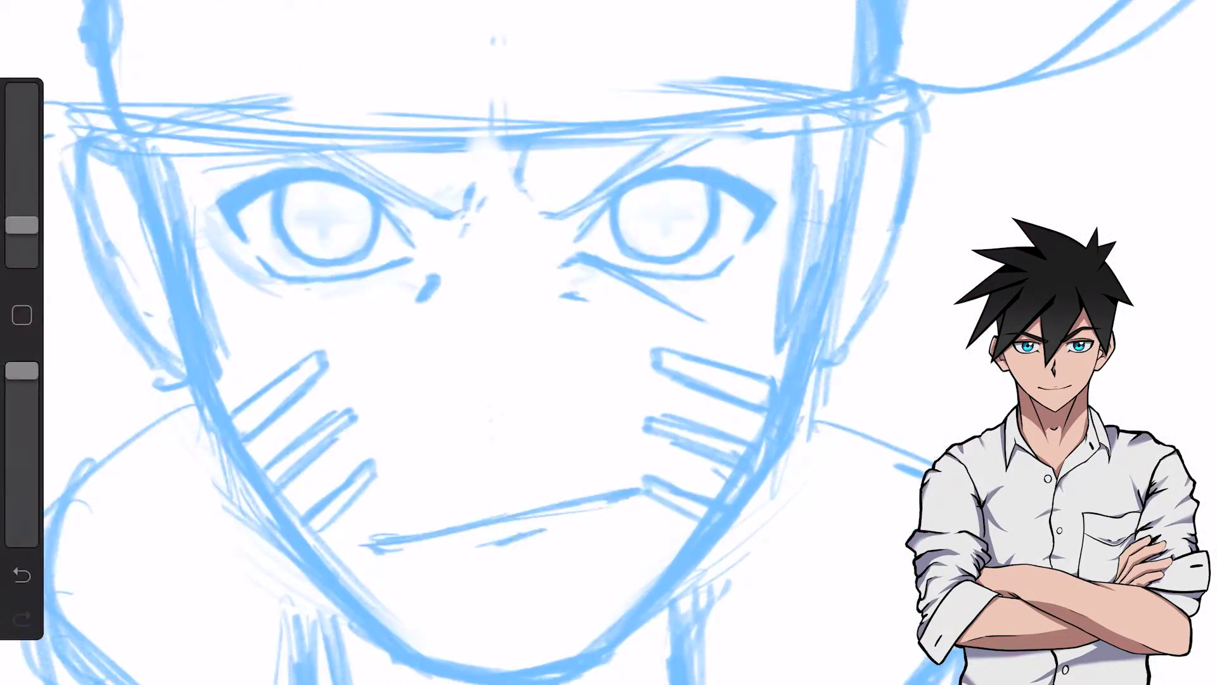
pyautogui.scroll(-4, 609, 343)
pyautogui.moveTo(578, 368); pyautogui.dragTo(688, 356)
pyautogui.scroll(-5, 633, 342)
# Warp the facial sketch further and sketch in the nose, mouth and cross-shaped pupils.
pyautogui.scroll(6, 659, 343)
pyautogui.scroll(-4, 684, 342)
pyautogui.press('v')
pyautogui.click(816, 681)
pyautogui.moveTo(777, 451); pyautogui.dragTo(776, 414)
pyautogui.press('v')
pyautogui.scroll(-4, 659, 342)
# Sketch the rectangular metal plate in the middle of the forehead protector.
pyautogui.scroll(5, 684, 304)
pyautogui.moveTo(22, 225); pyautogui.dragTo(21, 191)
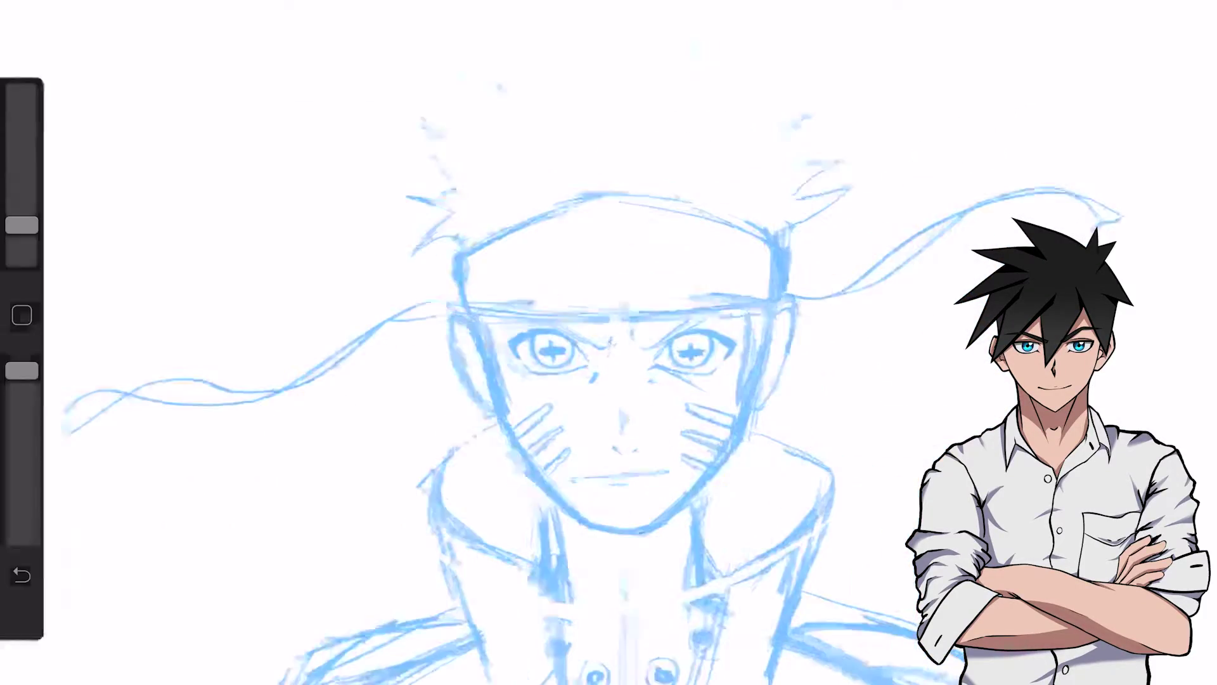
pyautogui.scroll(-2, 659, 342)
pyautogui.scroll(-3, 609, 343)
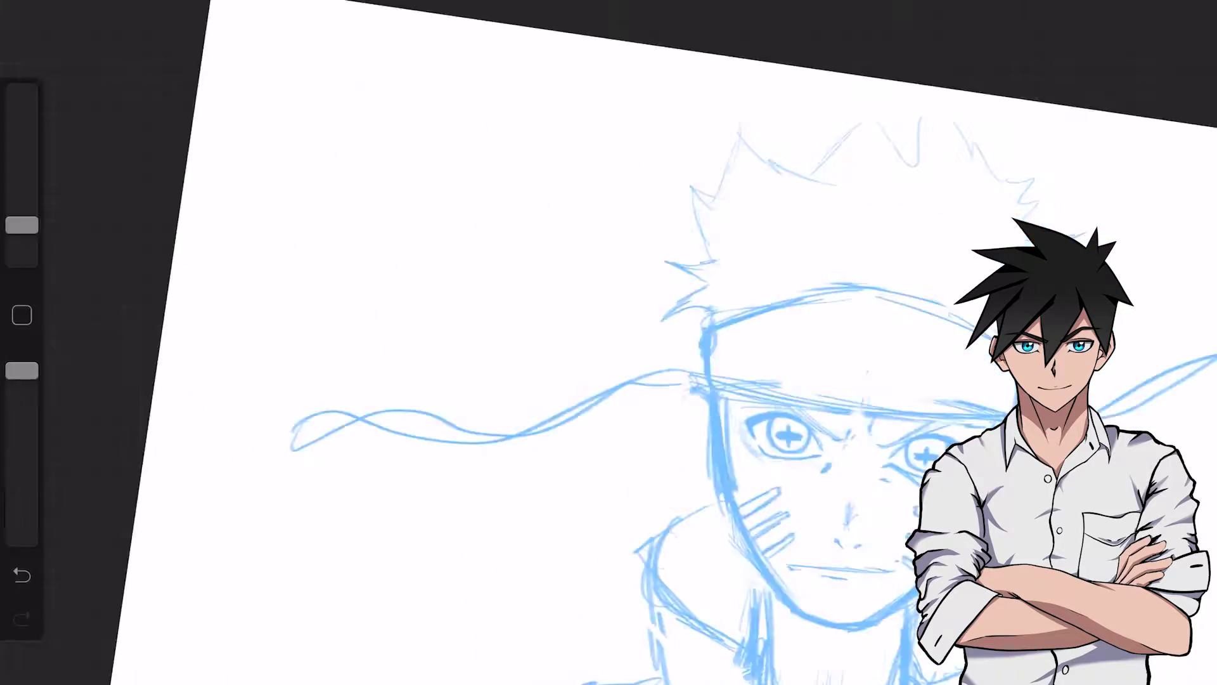
pyautogui.scroll(2, 609, 343)
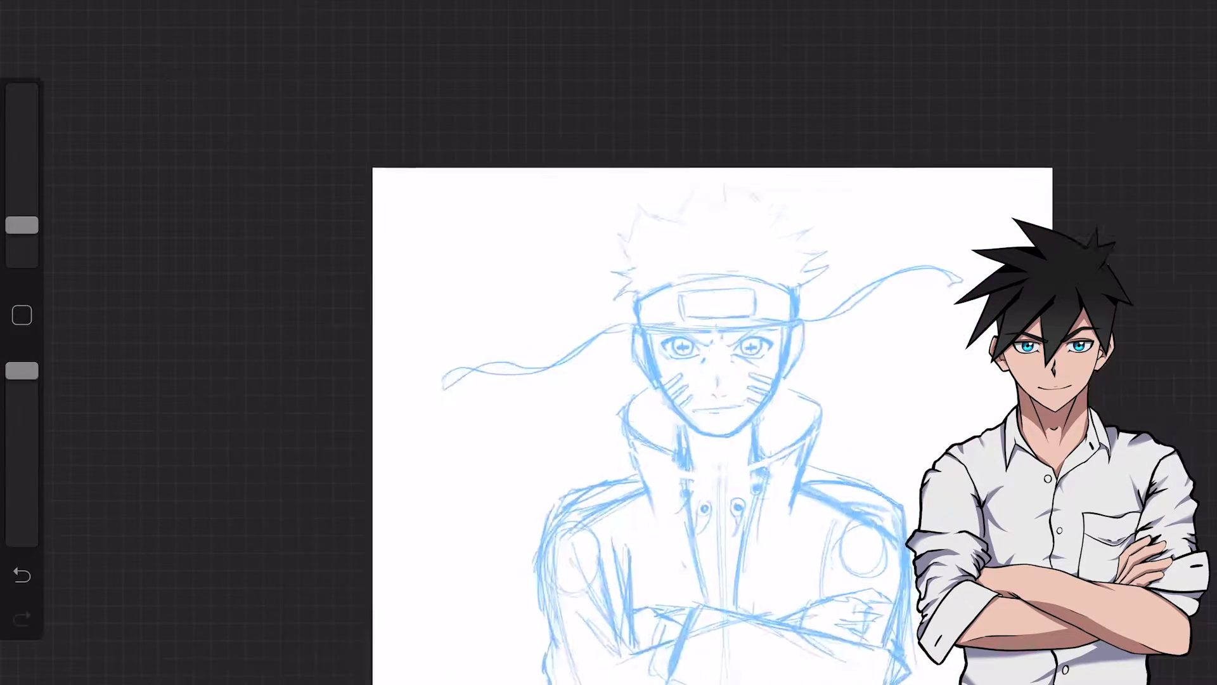
pyautogui.scroll(2, 697, 355)
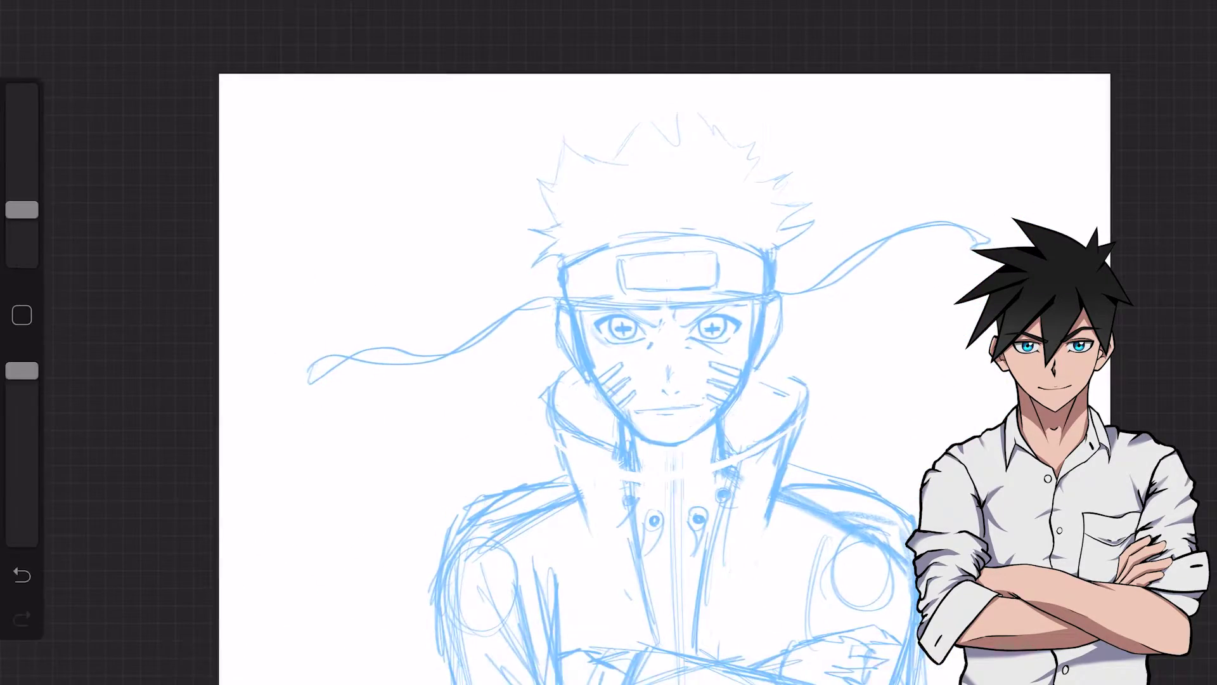
# Redraw the hair with bigger, sharper spikes, add hair tufts beside the cheeks and mirror the canvas.
pyautogui.scroll(4, 697, 355)
pyautogui.scroll(-5, 634, 342)
pyautogui.scroll(2, 698, 355)
pyautogui.scroll(5, 609, 343)
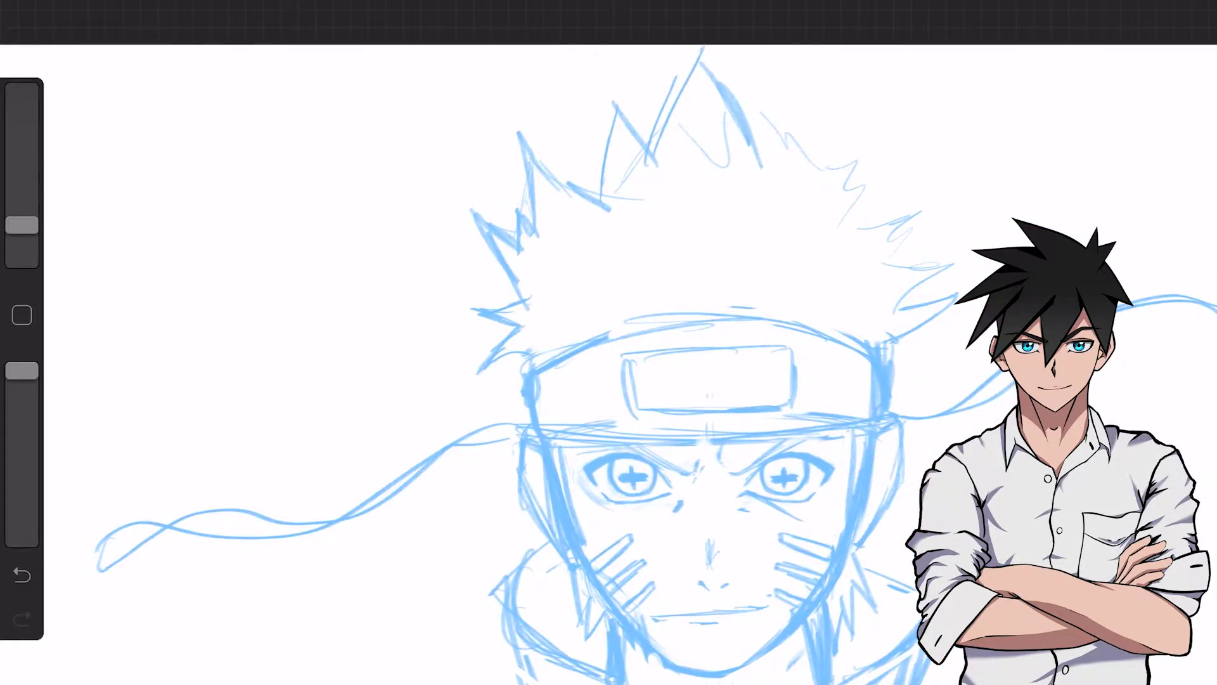
pyautogui.scroll(-5, 608, 342)
# Draw a red vertical centre line and a horizontal eye line as guides over the faded face sketch.
pyautogui.scroll(4, 609, 342)
pyautogui.moveTo(883, 272); pyautogui.dragTo(566, 441)
pyautogui.scroll(-4, 608, 343)
pyautogui.moveTo(607, 358); pyautogui.dragTo(735, 539)
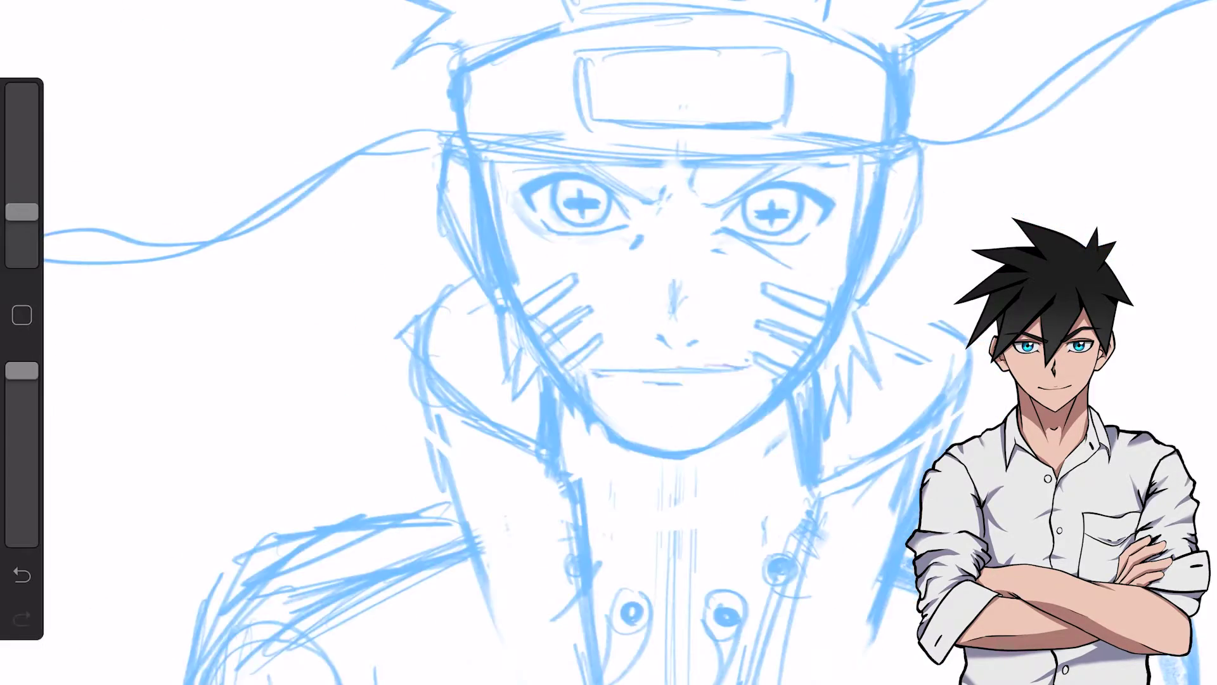
pyautogui.scroll(-2, 609, 342)
pyautogui.scroll(5, 609, 343)
pyautogui.scroll(-3, 608, 342)
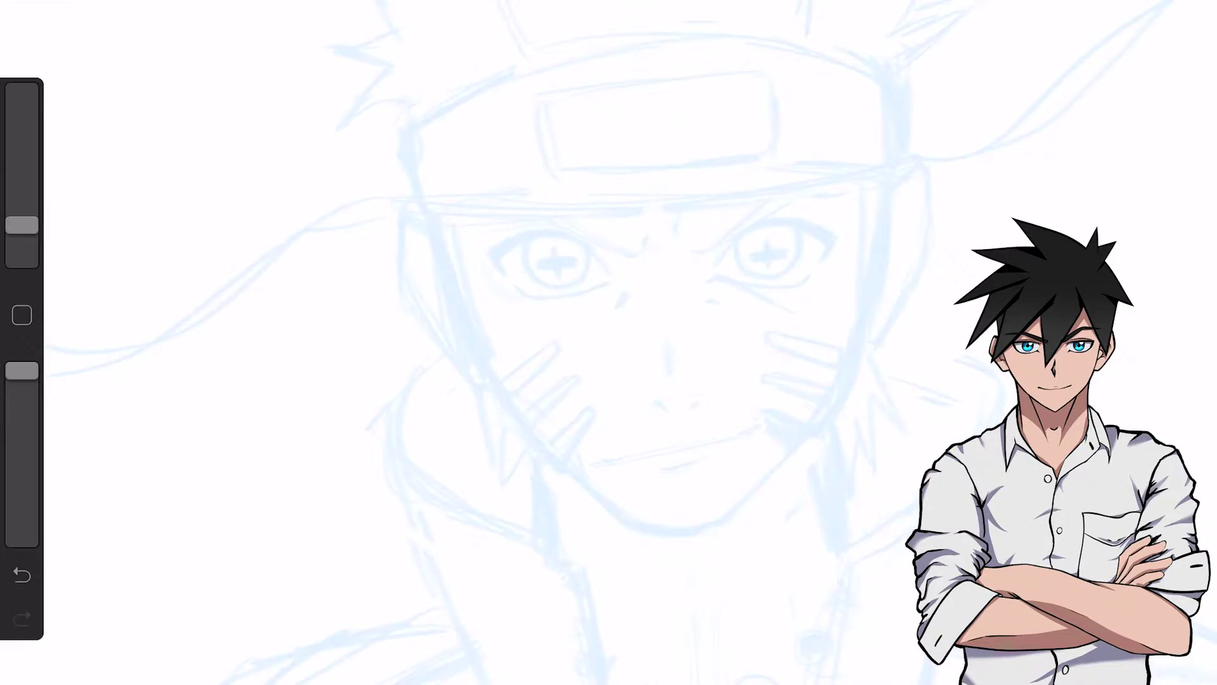
pyautogui.moveTo(541, 0); pyautogui.dragTo(600, 484)
pyautogui.moveTo(443, 345); pyautogui.dragTo(881, 274)
# Redraw the upper lid and lower lid of one eye in red over the faded sketch.
pyautogui.moveTo(709, 300); pyautogui.dragTo(729, 272)
pyautogui.moveTo(603, 291); pyautogui.dragTo(787, 184)
pyautogui.moveTo(693, 304); pyautogui.dragTo(780, 339)
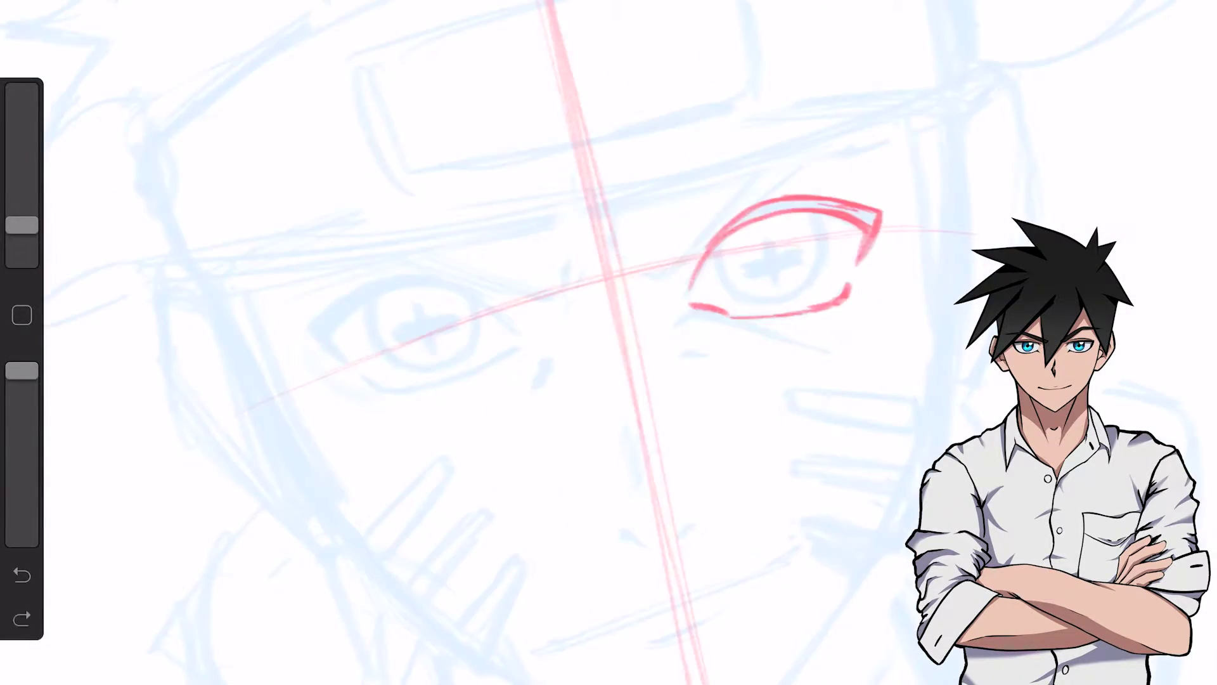
pyautogui.scroll(3, 608, 342)
# Add the slanted brow, round iris and cross-shaped pupil to the red eye.
pyautogui.moveTo(543, 260); pyautogui.dragTo(823, 97)
pyautogui.scroll(-3, 609, 343)
pyautogui.moveTo(770, 282); pyautogui.dragTo(847, 214)
pyautogui.moveTo(801, 270); pyautogui.dragTo(866, 254)
pyautogui.moveTo(814, 274); pyautogui.dragTo(814, 310)
pyautogui.moveTo(796, 294); pyautogui.dragTo(834, 288)
pyautogui.scroll(-2, 608, 342)
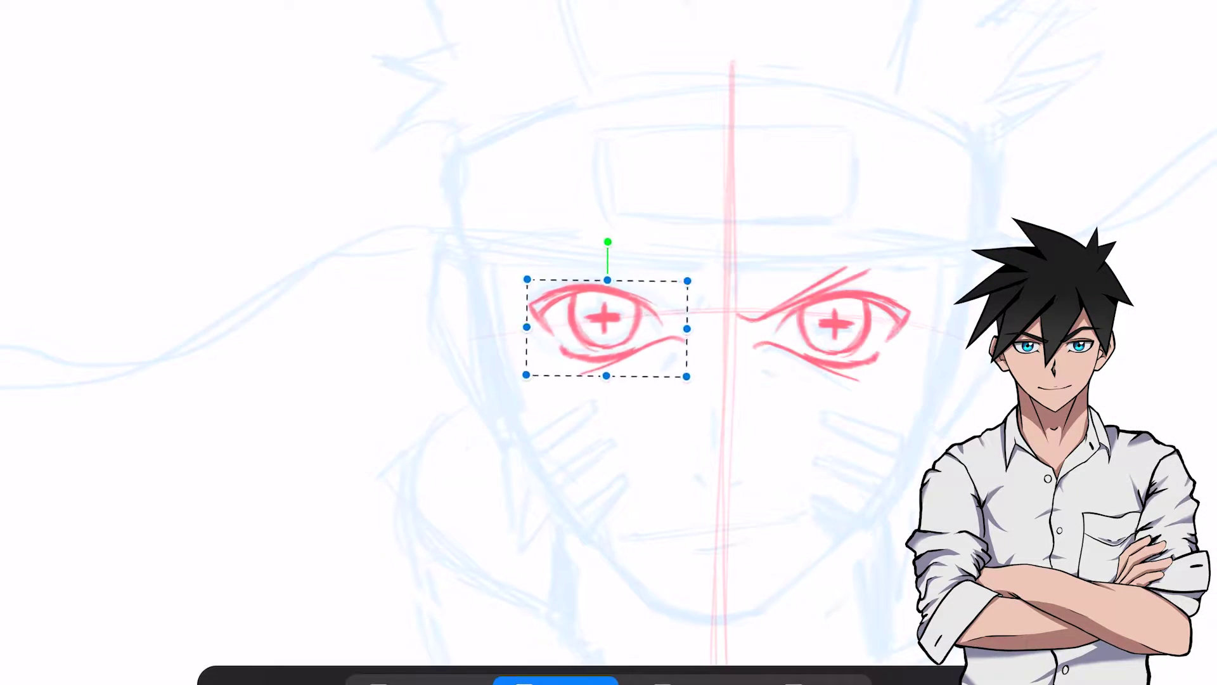
# Adjust the finished red eye and redraw the matching eye and brow across the centre line.
pyautogui.scroll(2, 609, 342)
pyautogui.scroll(4, 609, 342)
pyautogui.moveTo(427, 506); pyautogui.dragTo(451, 571)
pyautogui.scroll(-5, 608, 342)
pyautogui.scroll(3, 609, 342)
pyautogui.scroll(-5, 609, 342)
pyautogui.moveTo(484, 223); pyautogui.dragTo(622, 304)
pyautogui.moveTo(22, 209); pyautogui.dragTo(21, 225)
pyautogui.moveTo(622, 313); pyautogui.dragTo(649, 299)
pyautogui.scroll(2, 609, 342)
# Draw the nose, nostrils, chin and jawline in red along the centre guide.
pyautogui.moveTo(742, 120); pyautogui.dragTo(737, 222)
pyautogui.moveTo(641, 255); pyautogui.dragTo(644, 304)
pyautogui.moveTo(620, 345); pyautogui.dragTo(629, 350)
pyautogui.moveTo(589, 547); pyautogui.dragTo(701, 547)
pyautogui.moveTo(815, 103); pyautogui.dragTo(546, 340)
pyautogui.moveTo(546, 380); pyautogui.dragTo(1006, 674)
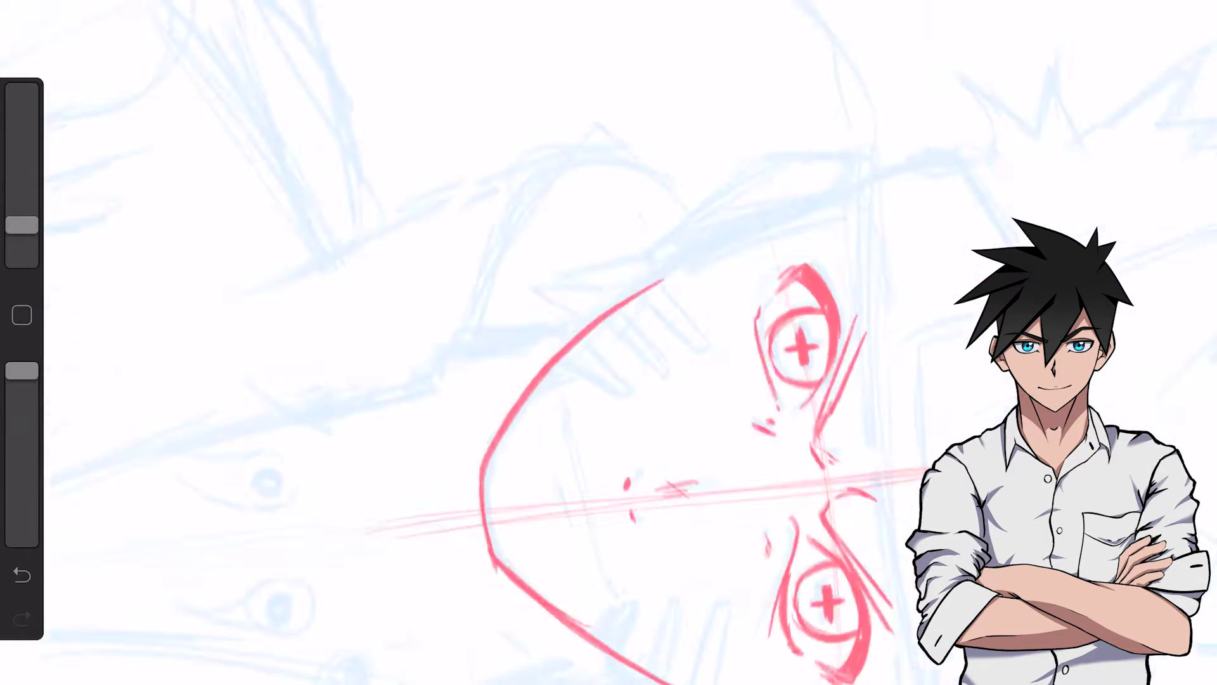
# Thicken the red face outline along both sides up to the headband.
pyautogui.moveTo(21, 225); pyautogui.dragTo(22, 207)
pyautogui.moveTo(345, 190); pyautogui.dragTo(503, 492)
pyautogui.moveTo(813, 230); pyautogui.dragTo(678, 491)
pyautogui.moveTo(407, 222); pyautogui.dragTo(574, 536)
# Redraw the three whisker marks on each cheek and the mouth line in red.
pyautogui.scroll(3, 608, 343)
pyautogui.moveTo(397, 408); pyautogui.dragTo(476, 339)
pyautogui.hotkey('ctrl', 'z')
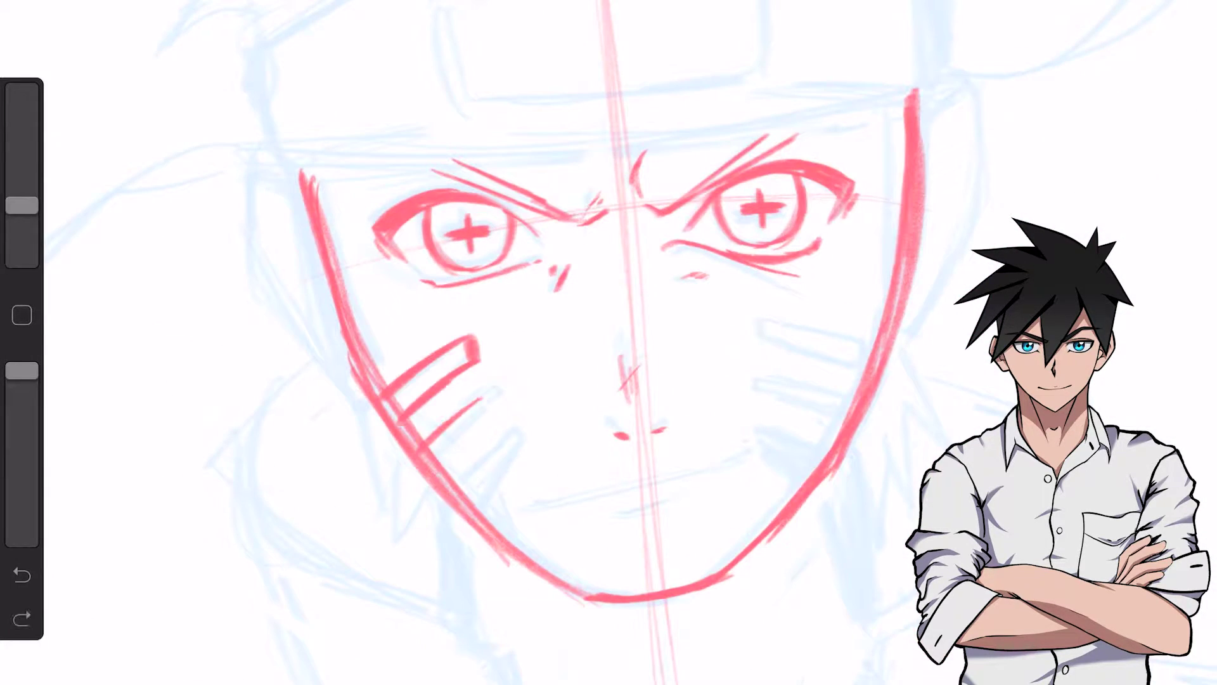
pyautogui.moveTo(570, 598); pyautogui.dragTo(579, 672)
pyautogui.moveTo(772, 260); pyautogui.dragTo(895, 285)
pyautogui.moveTo(791, 324); pyautogui.dragTo(879, 345)
pyautogui.moveTo(795, 381); pyautogui.dragTo(862, 396)
pyautogui.moveTo(552, 483); pyautogui.dragTo(780, 406)
# Outline the headband in red with its curved lower edge, short sides and top edge.
pyautogui.scroll(-3, 608, 343)
pyautogui.moveTo(454, 268); pyautogui.dragTo(935, 466)
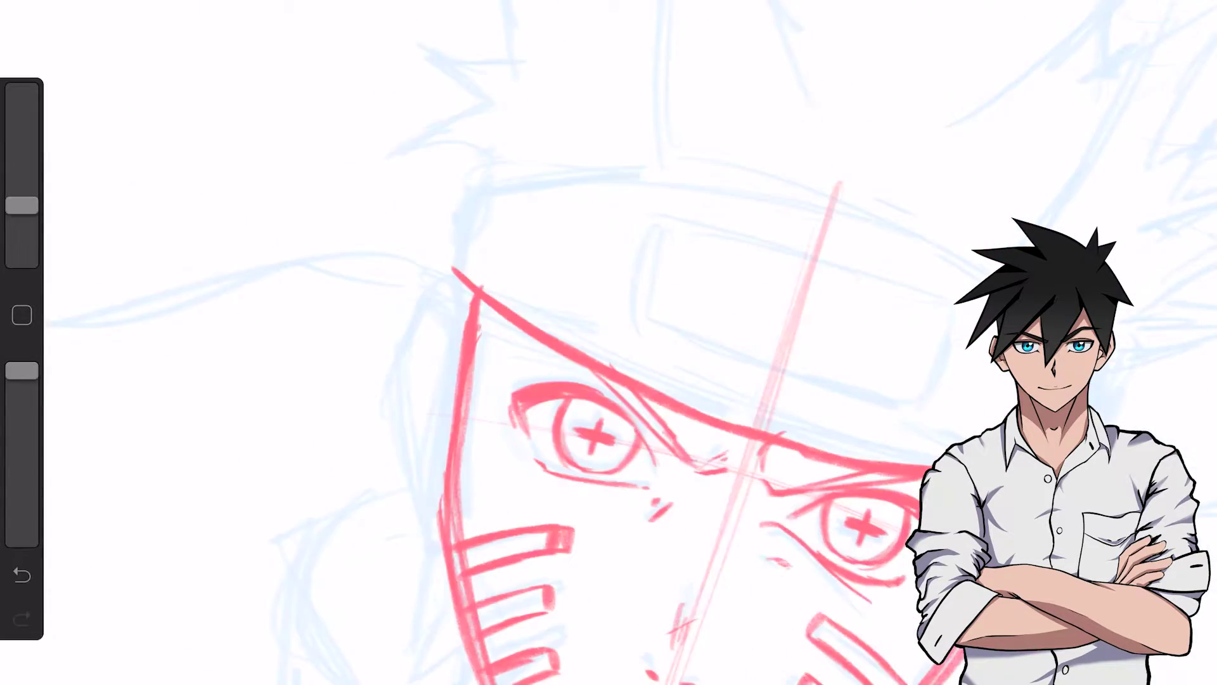
pyautogui.scroll(-2, 609, 342)
pyautogui.moveTo(488, 408); pyautogui.dragTo(509, 467)
pyautogui.moveTo(964, 372); pyautogui.dragTo(959, 442)
pyautogui.moveTo(690, 343); pyautogui.dragTo(938, 345)
# Toggle the visibility of Layer 3 to compare the red redraw with the blue sketch on Layer 1.
pyautogui.scroll(-3, 608, 342)
pyautogui.scroll(3, 609, 343)
pyautogui.click(1173, 63)
pyautogui.click(937, 211)
pyautogui.scroll(-3, 609, 342)
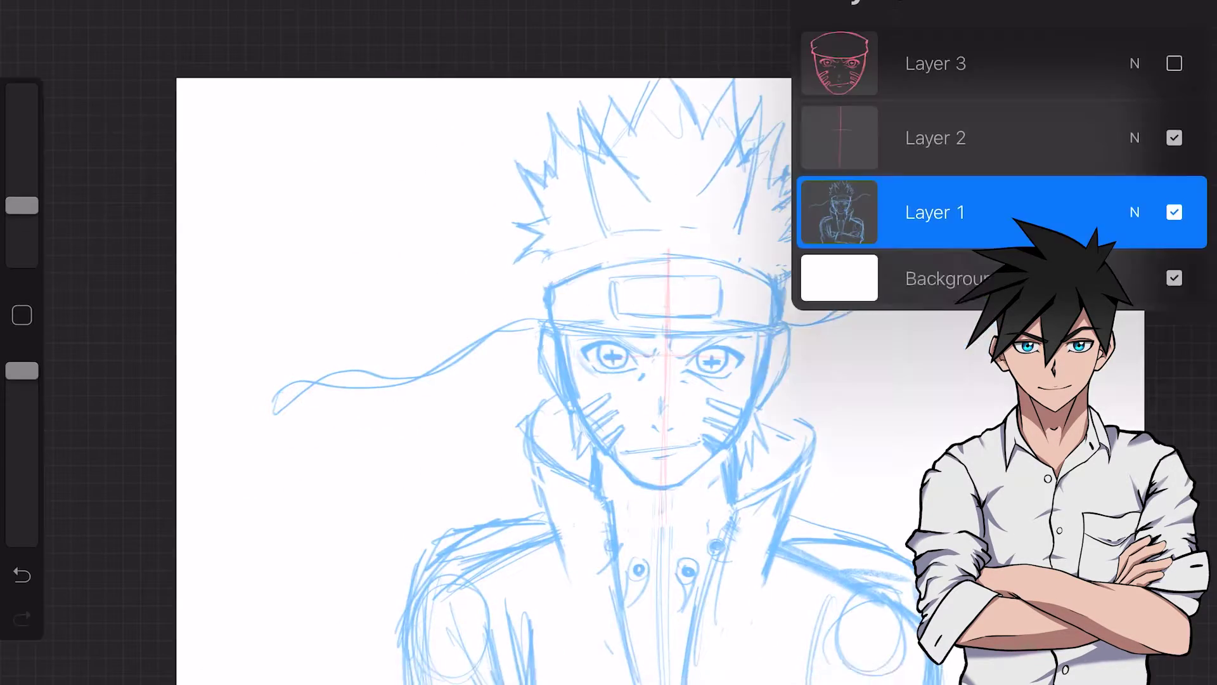
pyautogui.click(1174, 63)
pyautogui.scroll(5, 608, 342)
pyautogui.scroll(-3, 609, 342)
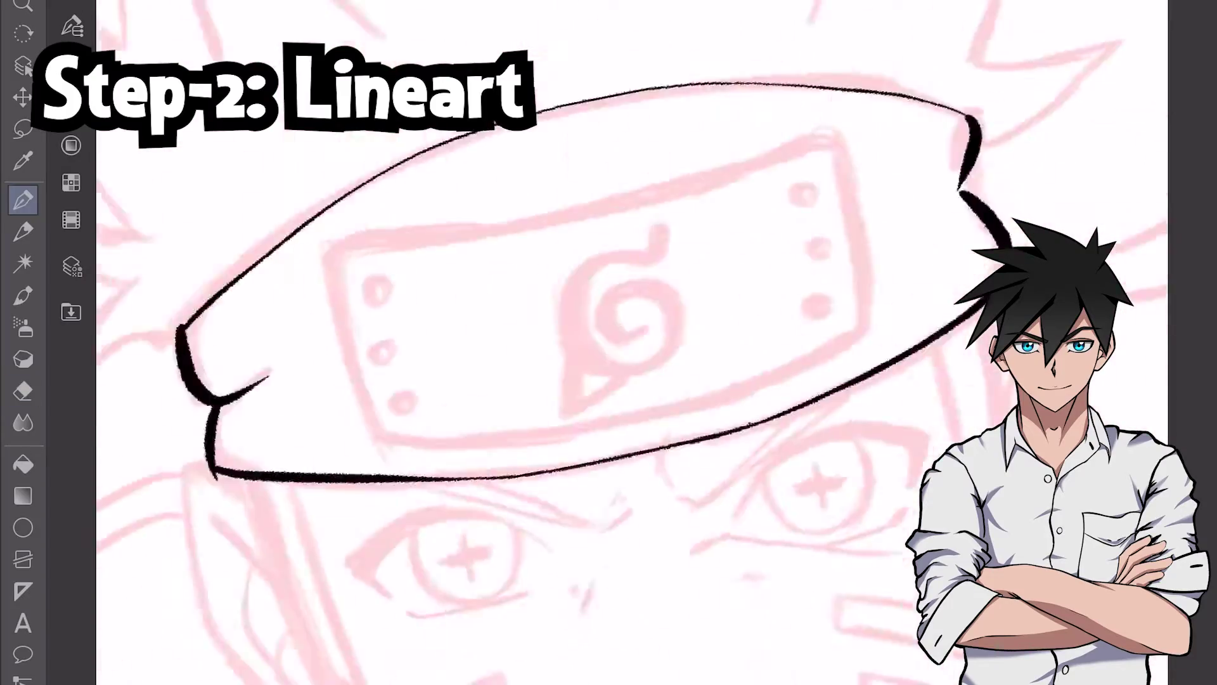
# Switch to Clip Studio Paint and ink the character's lineart over the pink sketch with the Pen tool.
pyautogui.moveTo(95, 190); pyautogui.dragTo(638, 592)
pyautogui.moveTo(1128, 7)
pyautogui.mouseDown()
pyautogui.moveTo(638, 592)
pyautogui.moveTo(820, 478)
pyautogui.mouseUp()
pyautogui.scroll(-3, 608, 342)
pyautogui.hotkey('ctrl', 't')
pyautogui.press('Return')
pyautogui.scroll(5, 609, 342)
pyautogui.moveTo(545, 535); pyautogui.dragTo(810, 327)
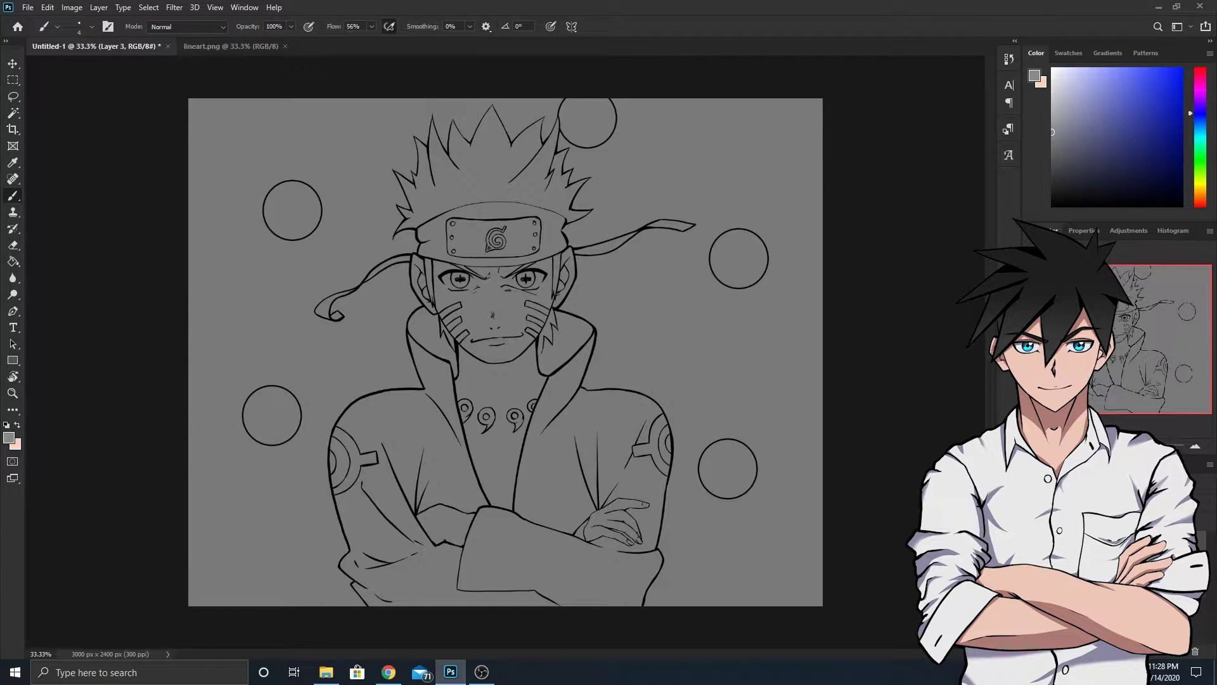
# Switch to Photoshop, select the grey background around the lineart with the Magic Wand, and invert the selection.
pyautogui.press('Return')
pyautogui.press('w')
pyautogui.click(651, 339)
pyautogui.keyDown('shift'); pyautogui.click(362, 371); pyautogui.keyUp('shift')
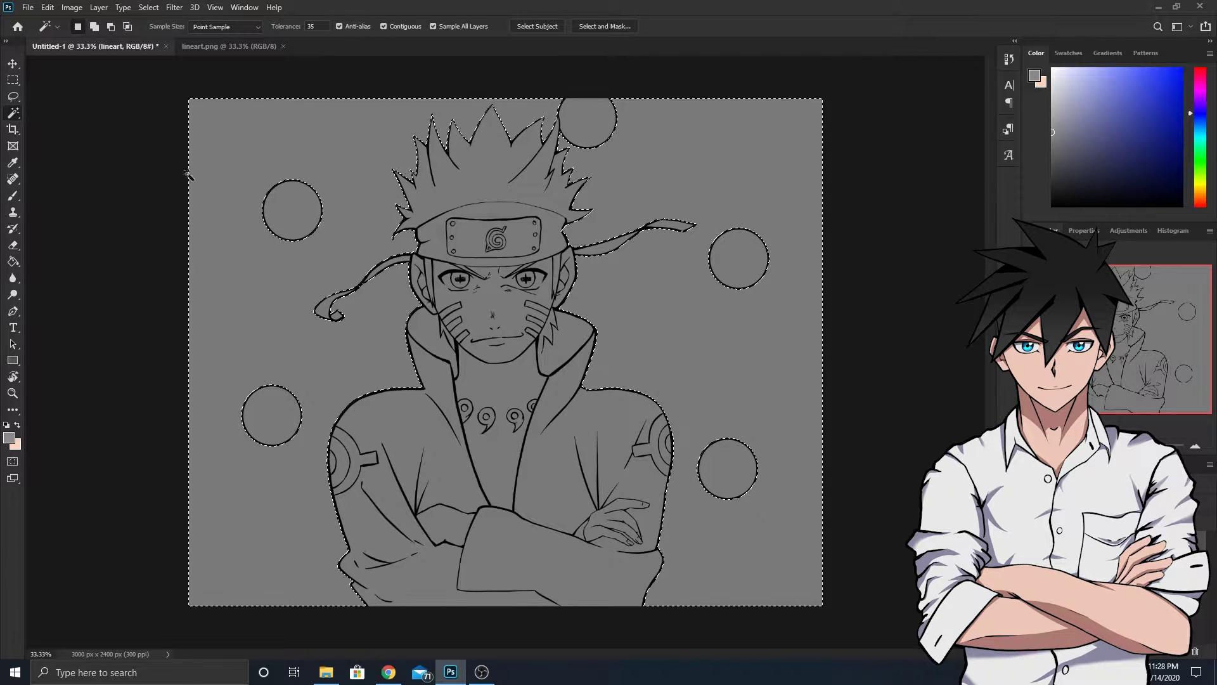
pyautogui.click(48, 7)
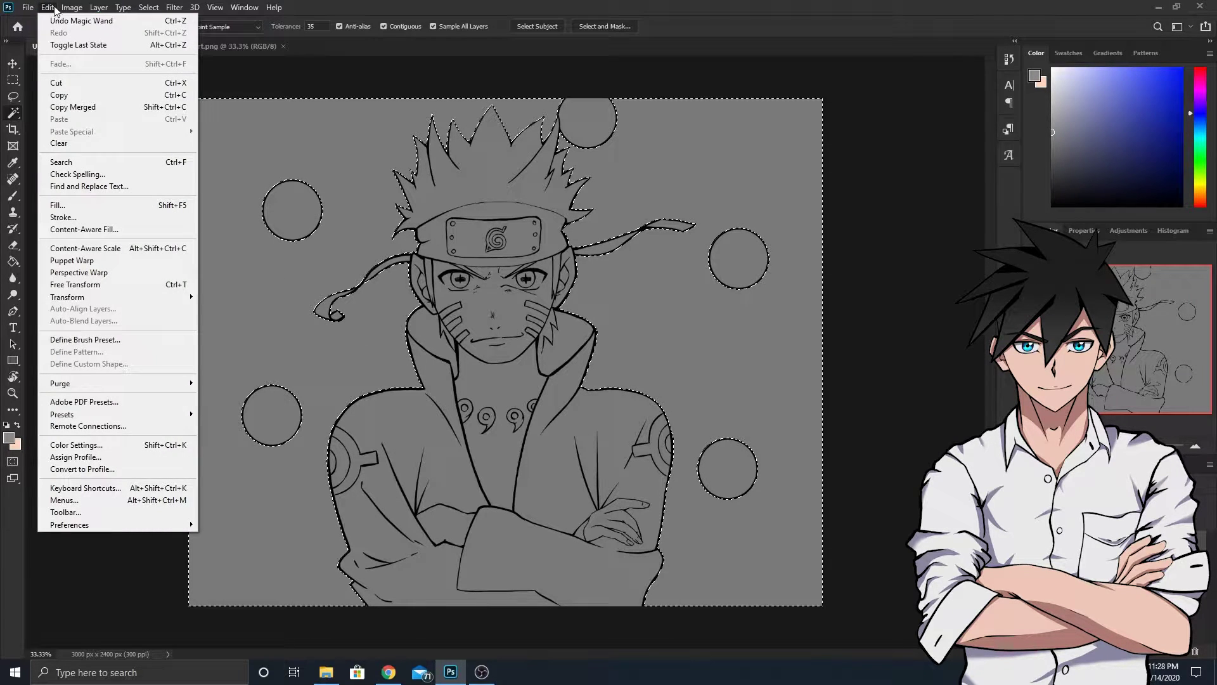
pyautogui.rightClick(424, 311)
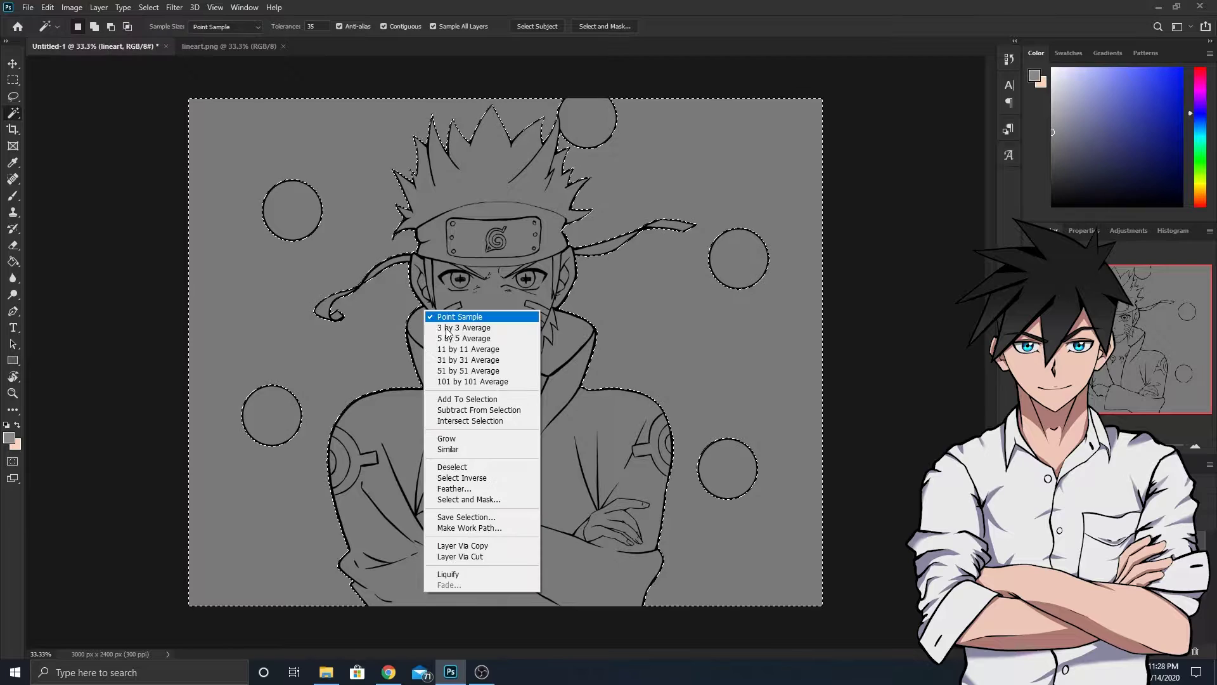
pyautogui.click(475, 477)
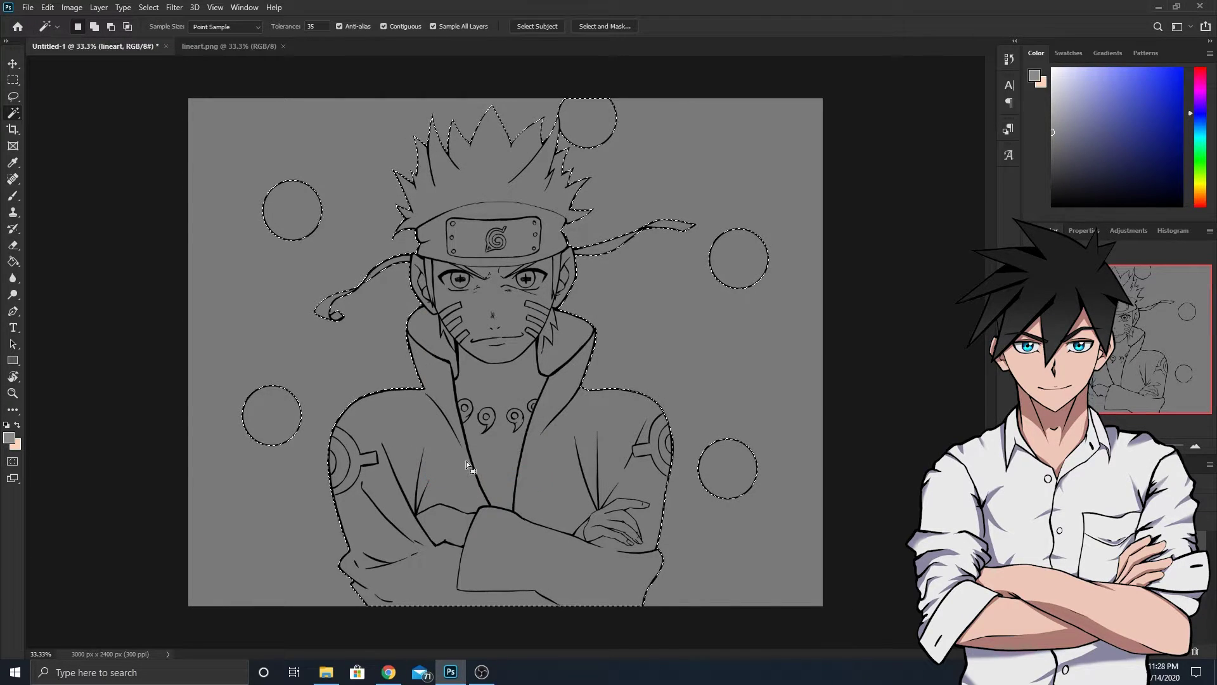
# Choose a blue-violet paint colour and set up a large brush for filling the character's silhouette.
pyautogui.hotkey('ctrl', '+')
pyautogui.hotkey('ctrl', '+')
pyautogui.hotkey('ctrl', '-')
pyautogui.hotkey('ctrl', '-')
pyautogui.hotkey('ctrl', '-')
pyautogui.hotkey('ctrl', '+')
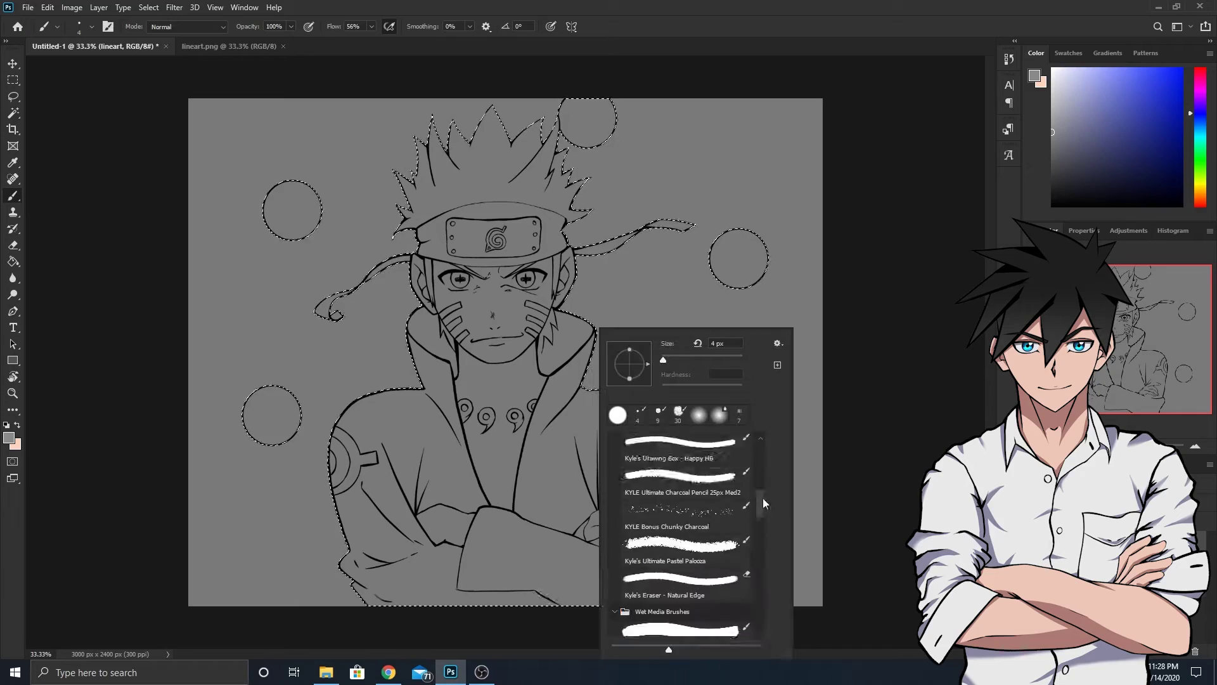
pyautogui.click(720, 562)
pyautogui.moveTo(764, 503)
pyautogui.mouseDown()
pyautogui.moveTo(761, 456)
pyautogui.moveTo(758, 482)
pyautogui.mouseUp()
pyautogui.click(200, 343)
pyautogui.rightClick(443, 440)
pyautogui.moveTo(527, 360); pyautogui.dragTo(569, 359)
pyautogui.moveTo(1101, 139); pyautogui.dragTo(1099, 113)
pyautogui.rightClick(495, 406)
pyautogui.moveTo(621, 359); pyautogui.dragTo(644, 360)
# Paint the selected character and orbs solid blue-violet on the mask layer and clear the selection.
pyautogui.moveTo(570, 146); pyautogui.dragTo(355, 330)
pyautogui.hotkey('ctrl', 'z')
pyautogui.click(1115, 580)
pyautogui.moveTo(380, 444)
pyautogui.mouseDown()
pyautogui.moveTo(549, 385)
pyautogui.moveTo(178, 469)
pyautogui.mouseUp()
pyautogui.hotkey('ctrl', 'd')
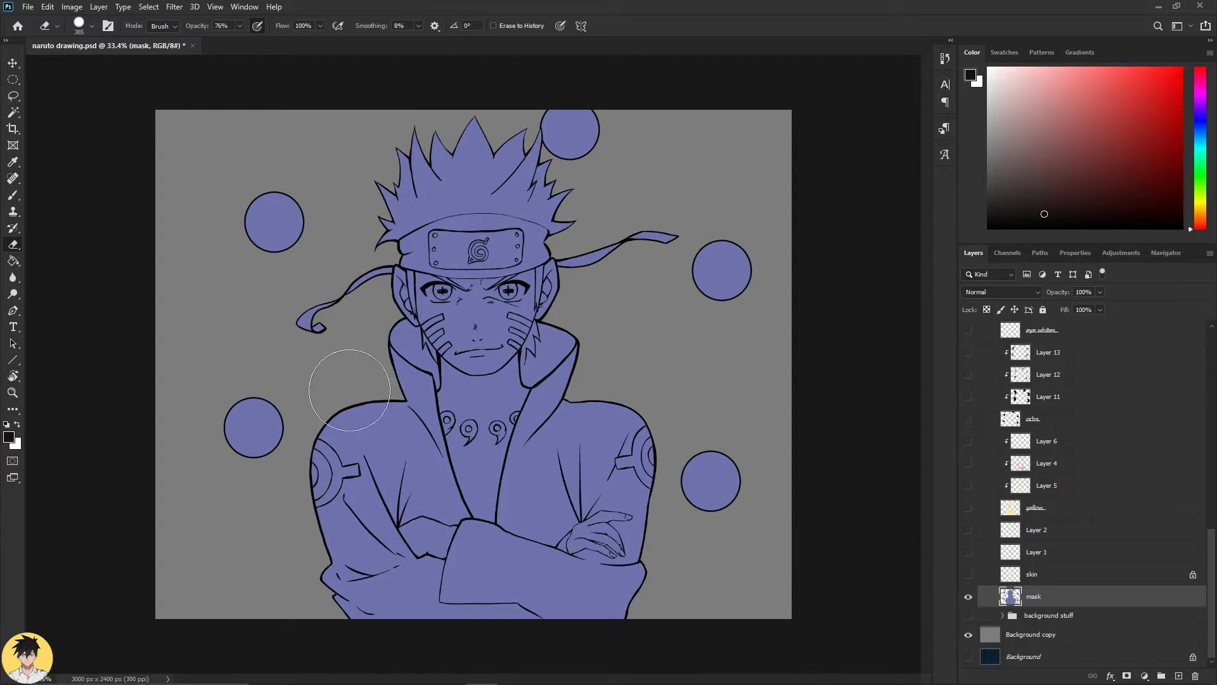
# Examine the lineart and mask layers and check closely how the blue-violet fill meets the black lines.
pyautogui.scroll(3, 1060, 603)
pyautogui.scroll(-3, 1065, 607)
pyautogui.scroll(5, 1071, 603)
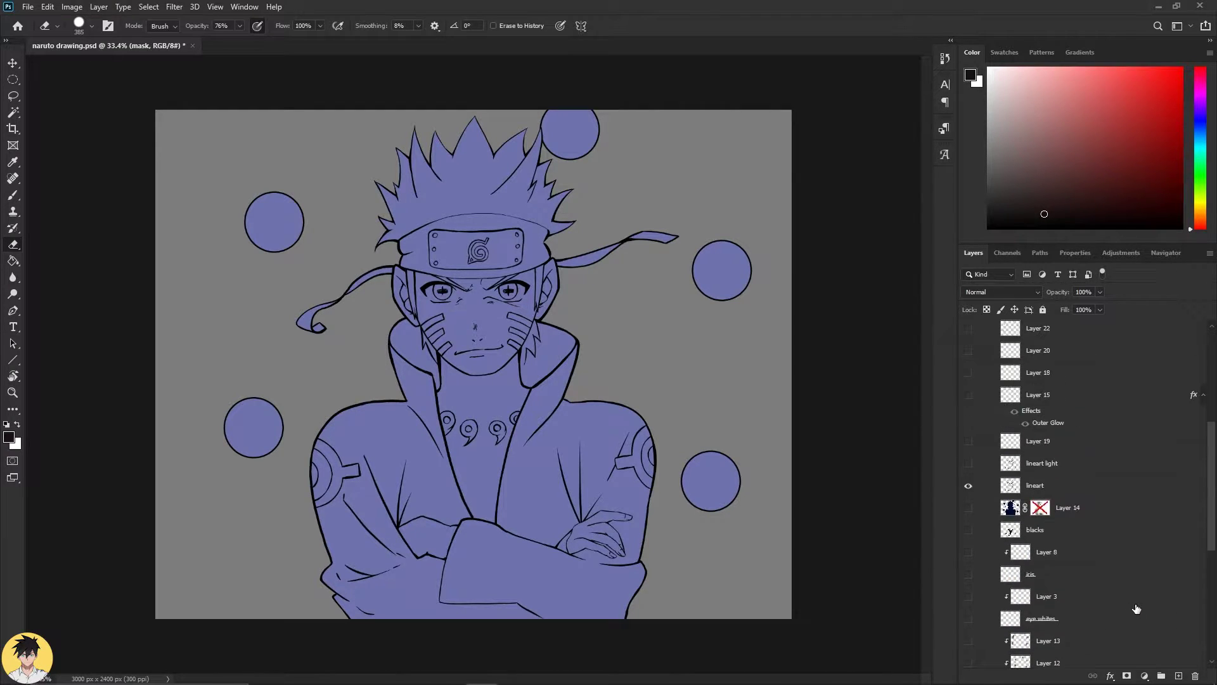
pyautogui.click(1047, 528)
pyautogui.scroll(-5, 1090, 573)
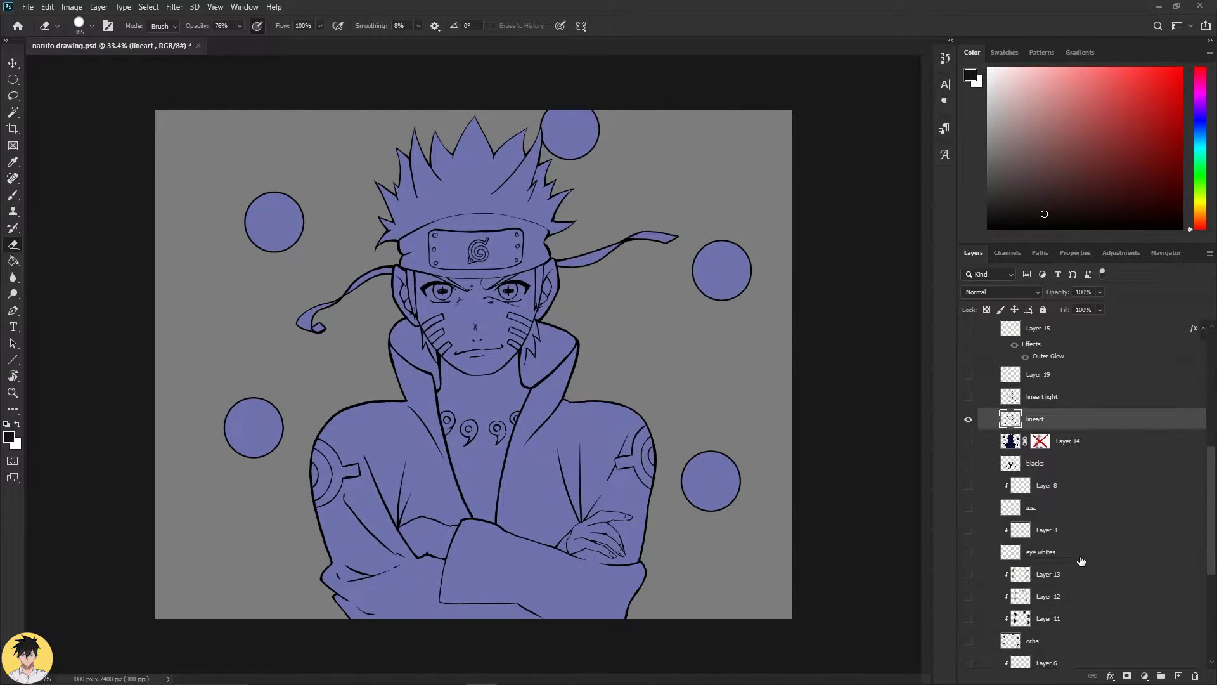
pyautogui.click(1035, 592)
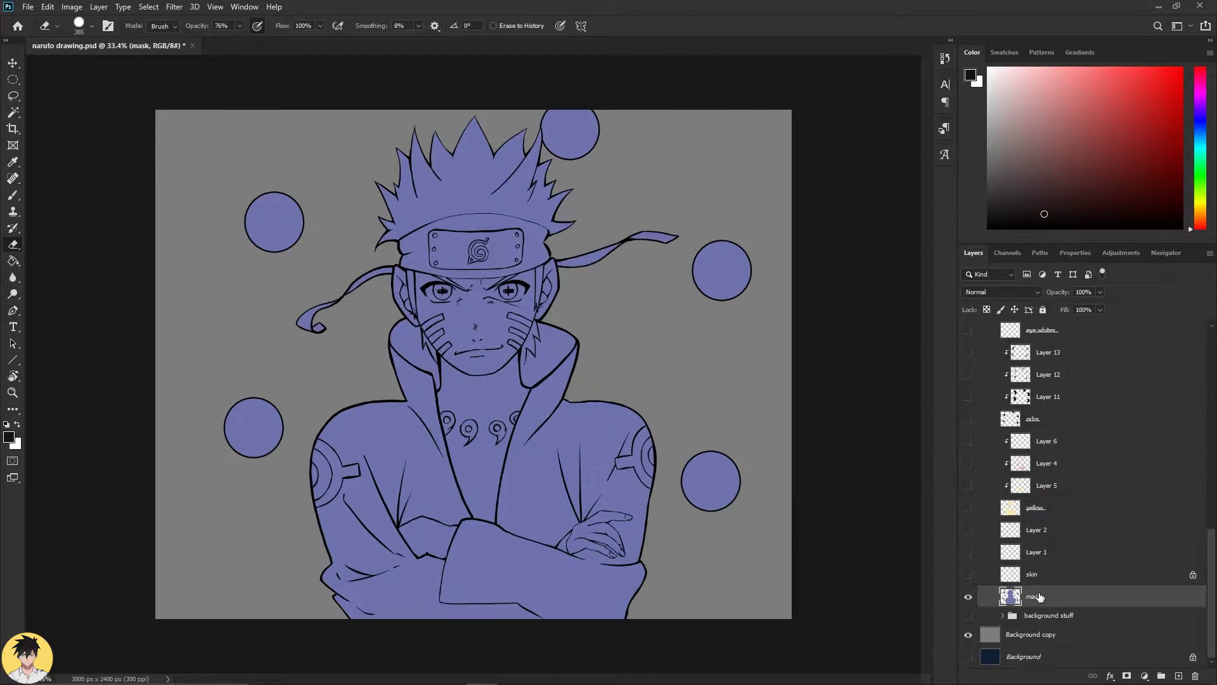
pyautogui.scroll(8, 517, 503)
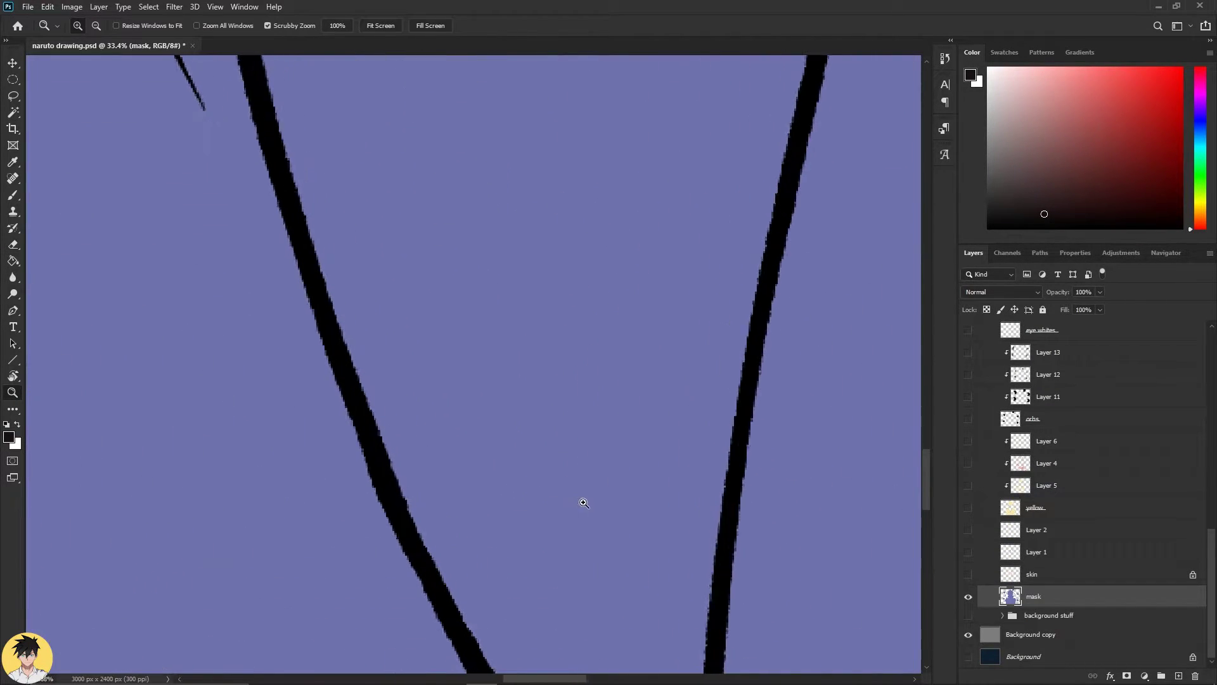
pyautogui.scroll(-8, 509, 482)
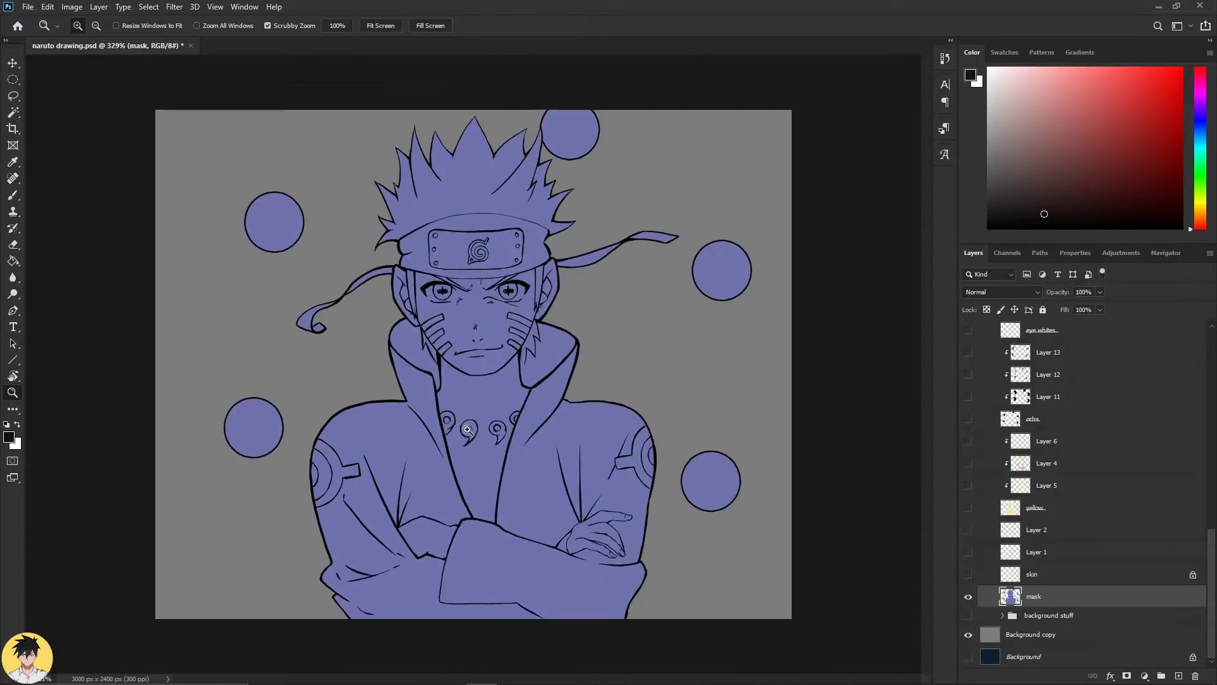
# Review the eraser's brush presets, including Hard Round Pressure Size, and close them without a change.
pyautogui.rightClick(508, 482)
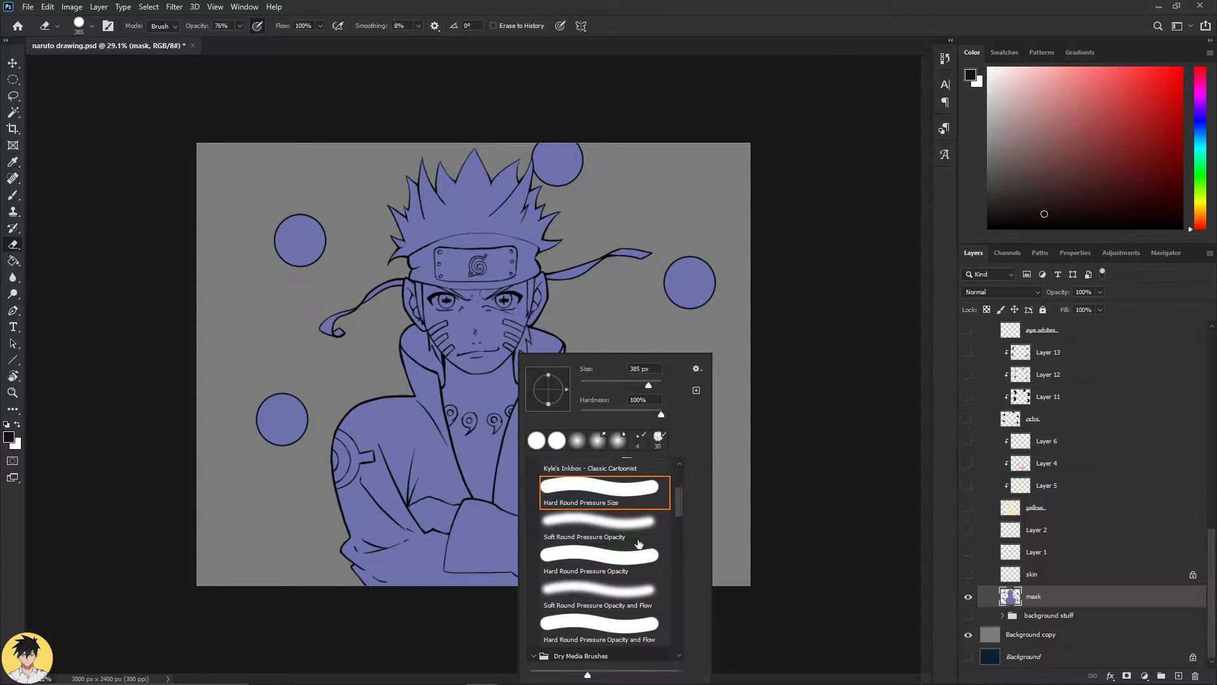
pyautogui.click(825, 579)
pyautogui.press('v')
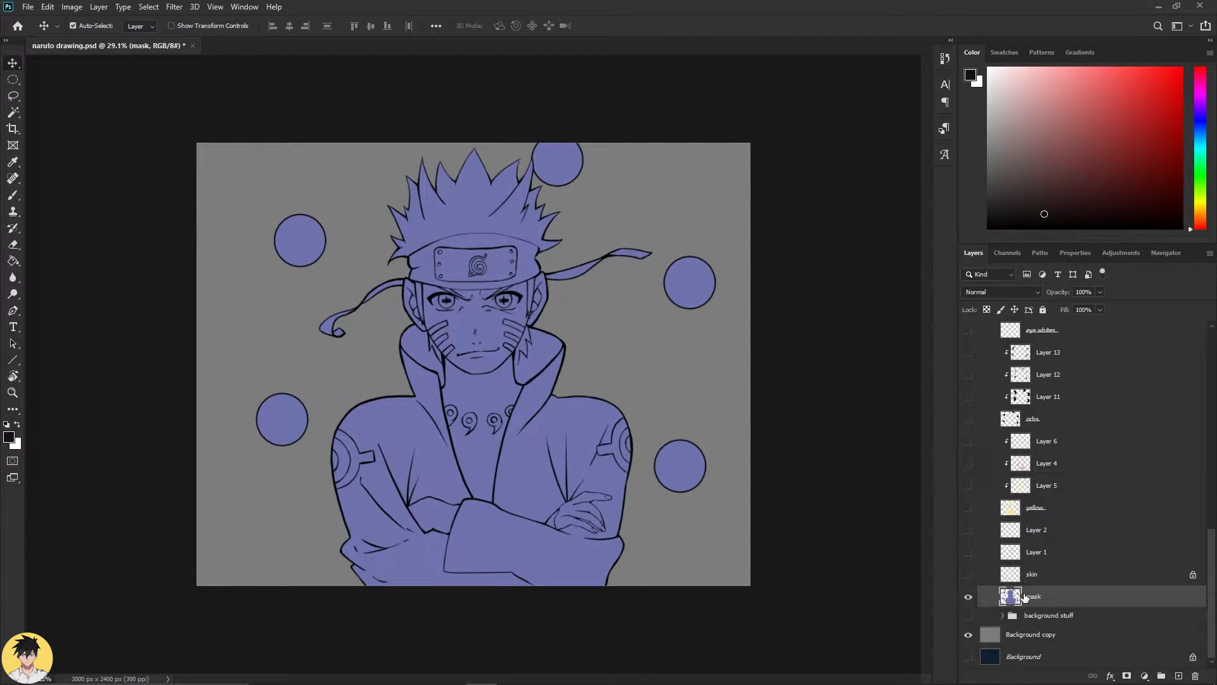
# Hide the lineart layer, show the lineart light layer instead, and inspect its faded outlines.
pyautogui.scroll(5, 1025, 598)
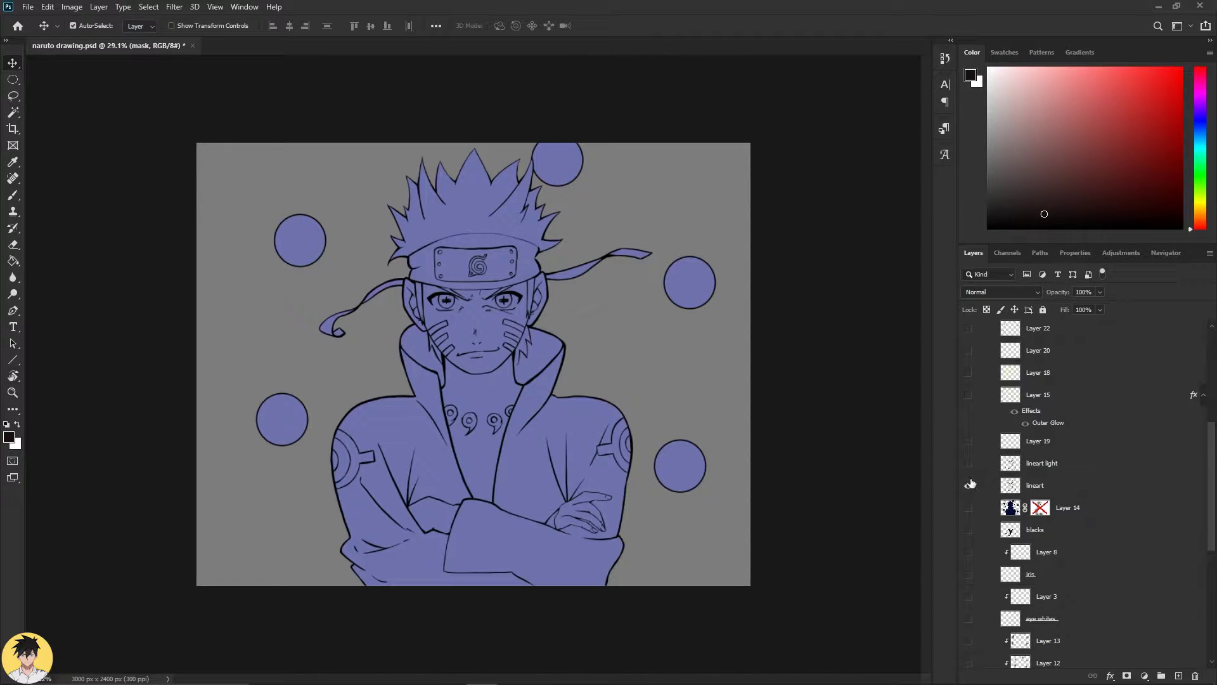
pyautogui.click(967, 485)
pyautogui.click(968, 463)
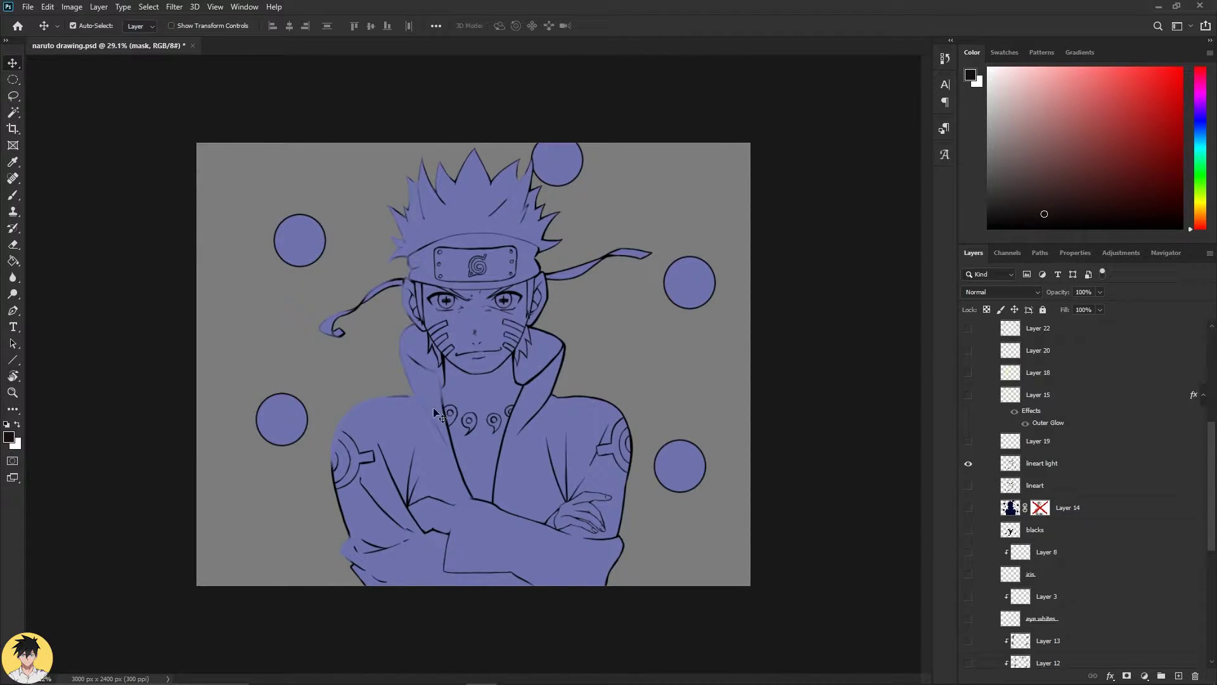
pyautogui.scroll(3, 388, 341)
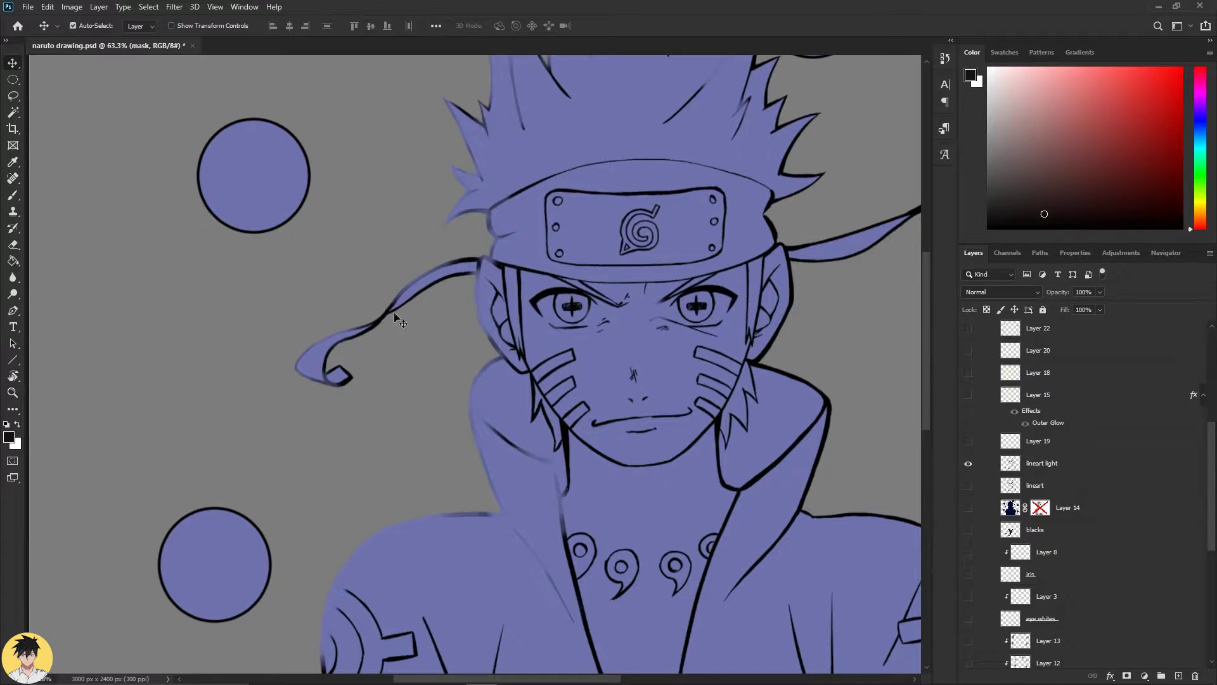
pyautogui.moveTo(479, 413); pyautogui.dragTo(516, 254)
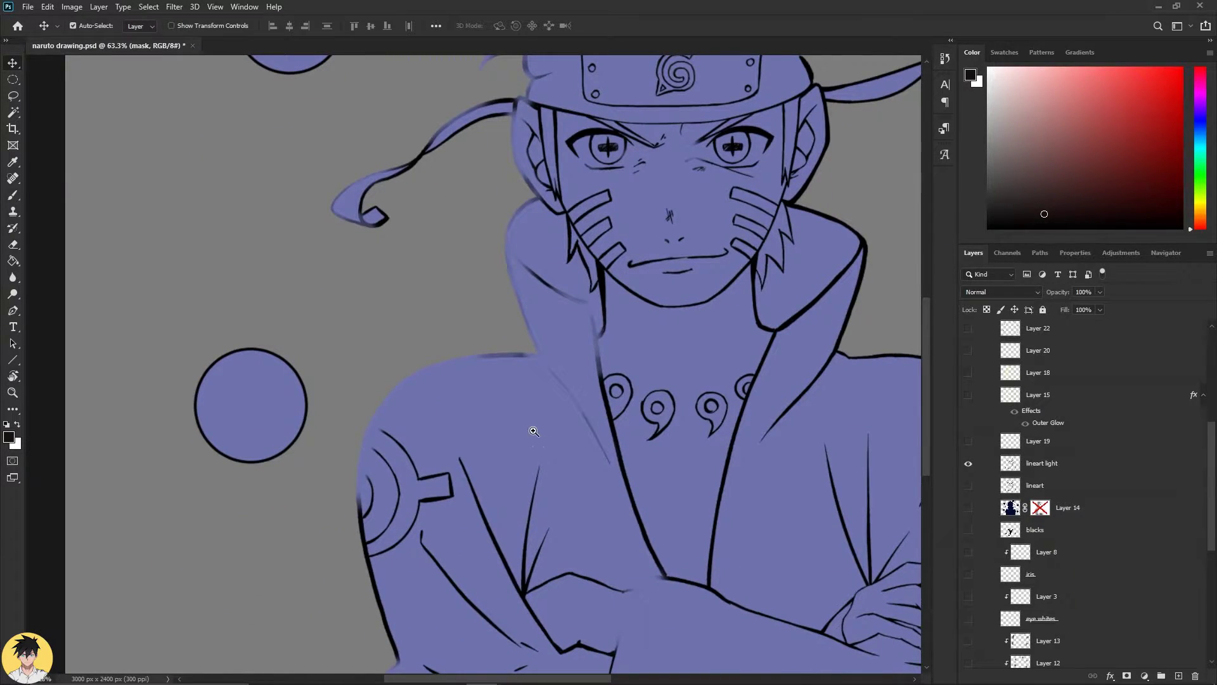
pyautogui.scroll(-4, 534, 431)
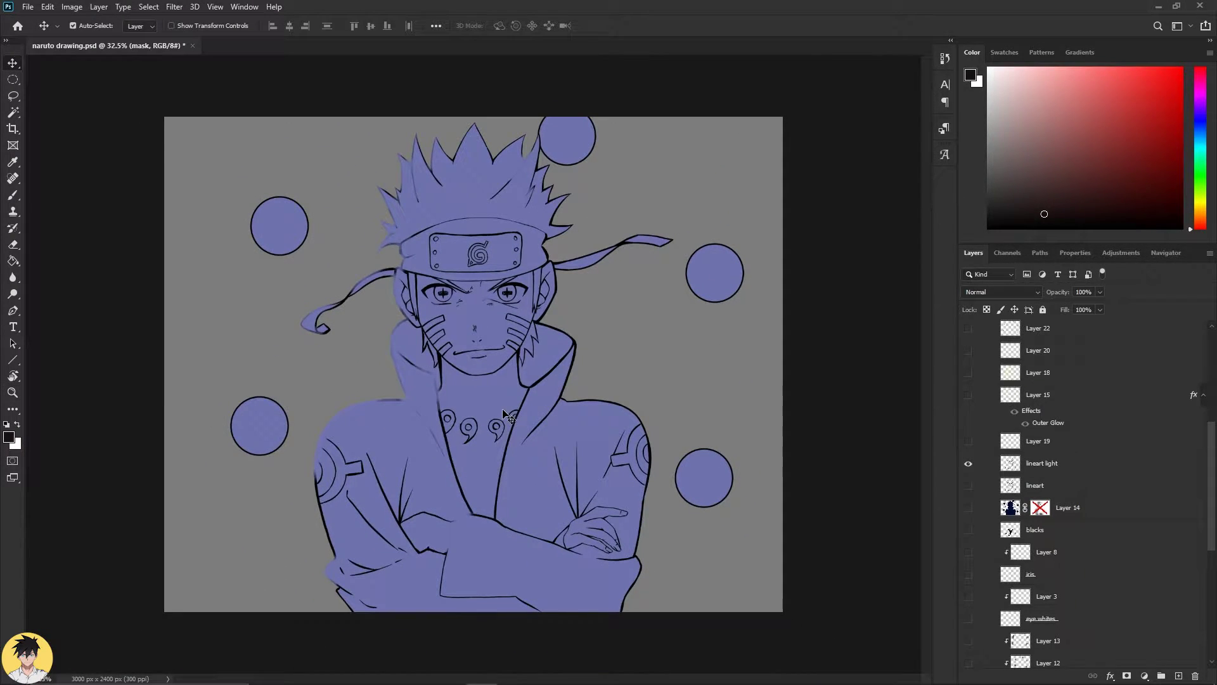
pyautogui.press('e')
pyautogui.moveTo(469, 396)
pyautogui.mouseDown()
pyautogui.moveTo(325, 421)
pyautogui.moveTo(391, 489)
pyautogui.mouseUp()
pyautogui.hotkey('ctrl', 'z')
# Try erasing lines around the shoulder and chest on the lineart light layer, and undo the strokes.
pyautogui.scroll(10, 1052, 569)
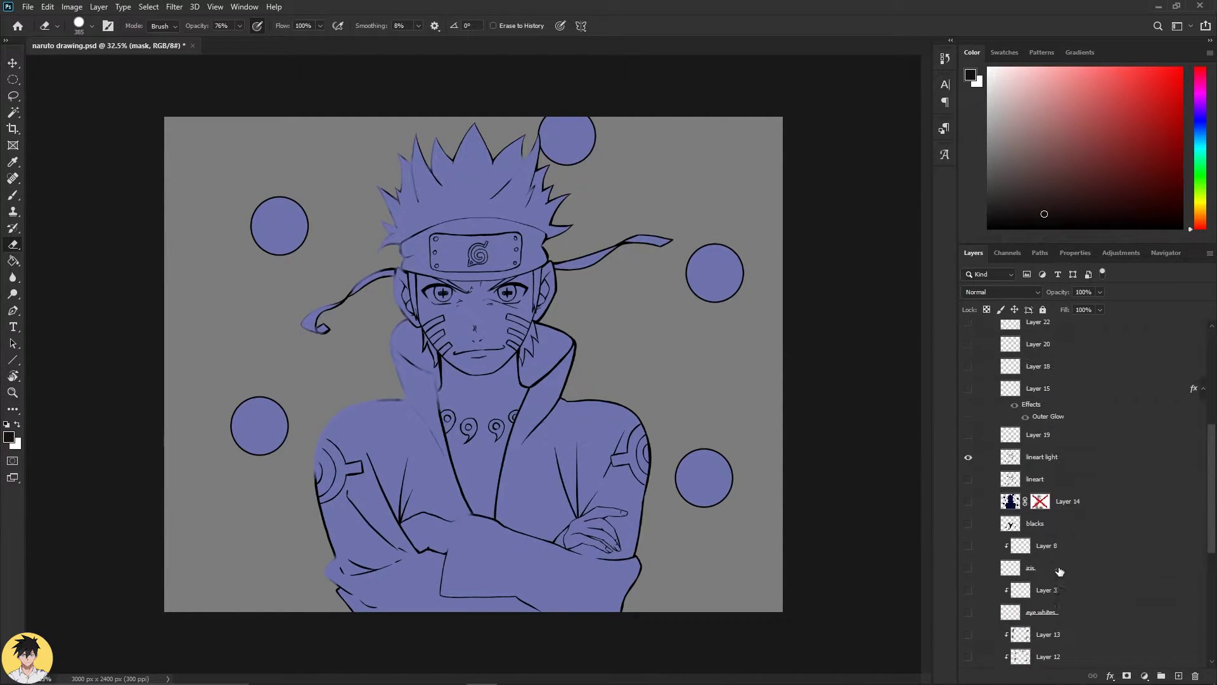
pyautogui.click(1065, 457)
pyautogui.moveTo(332, 460)
pyautogui.mouseDown()
pyautogui.moveTo(340, 579)
pyautogui.moveTo(424, 475)
pyautogui.mouseUp()
pyautogui.hotkey('ctrl', 'z')
pyautogui.hotkey('ctrl', 'z')
pyautogui.hotkey('ctrl', 'z')
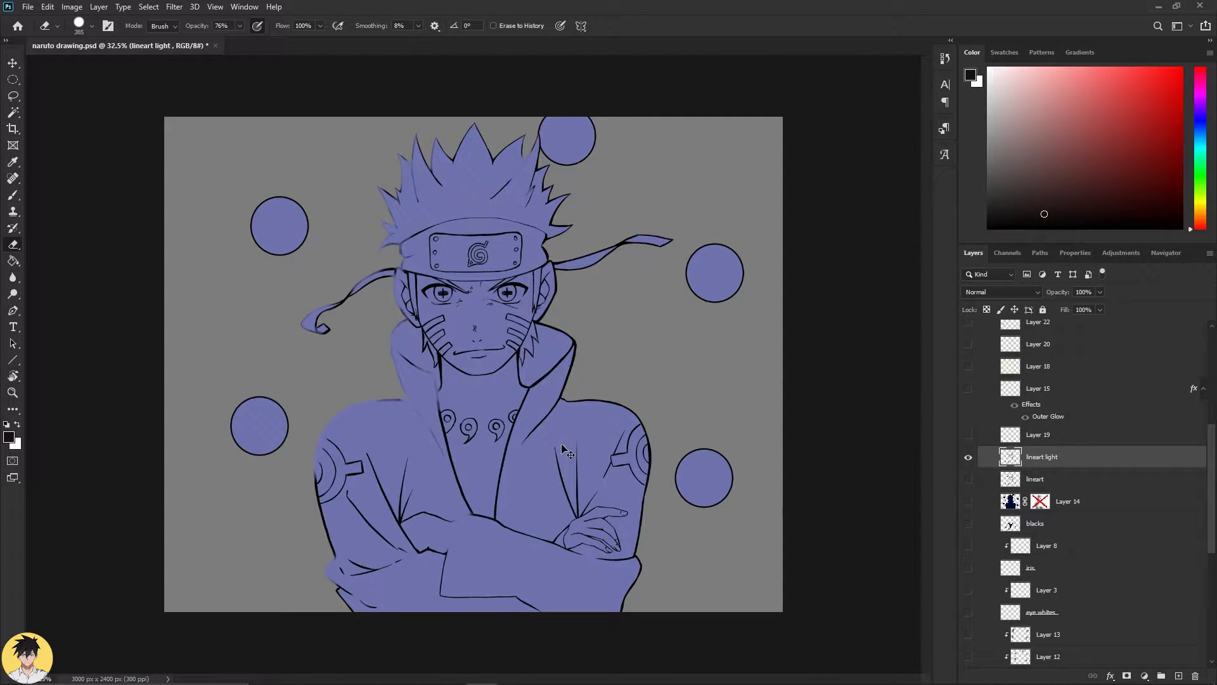
pyautogui.hotkey('ctrl', 'z')
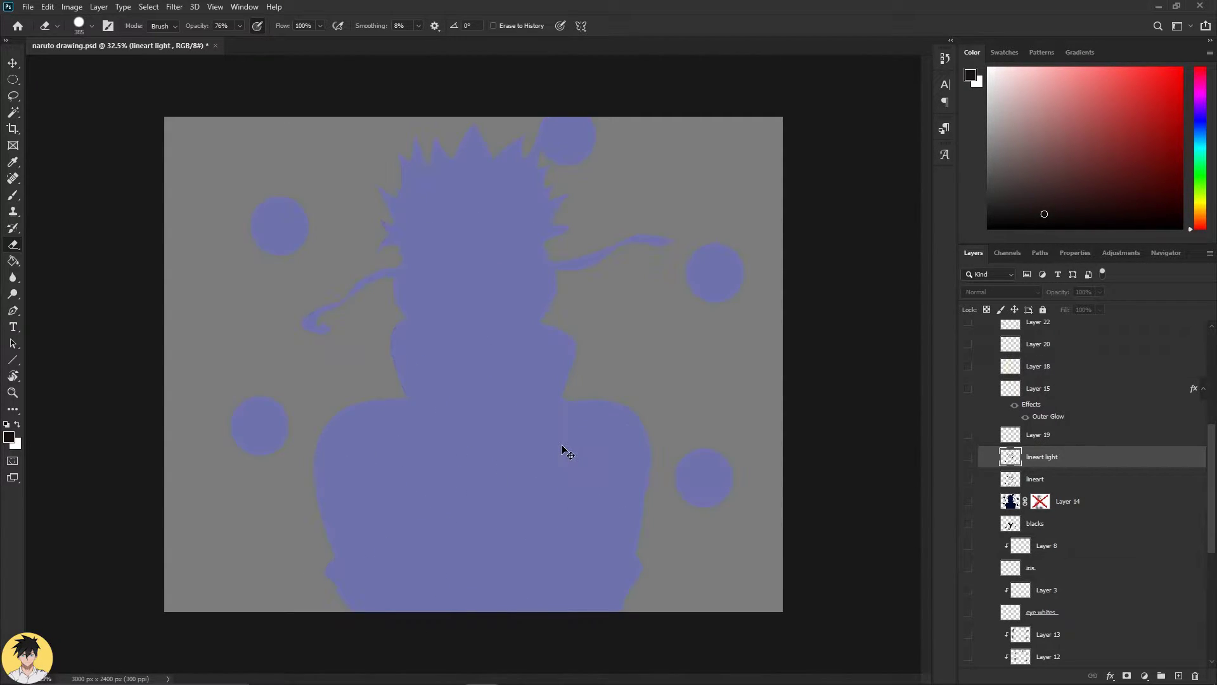
# Show the lineart light and lineart layers and compare the faded outlines with the full black ones.
pyautogui.click(968, 457)
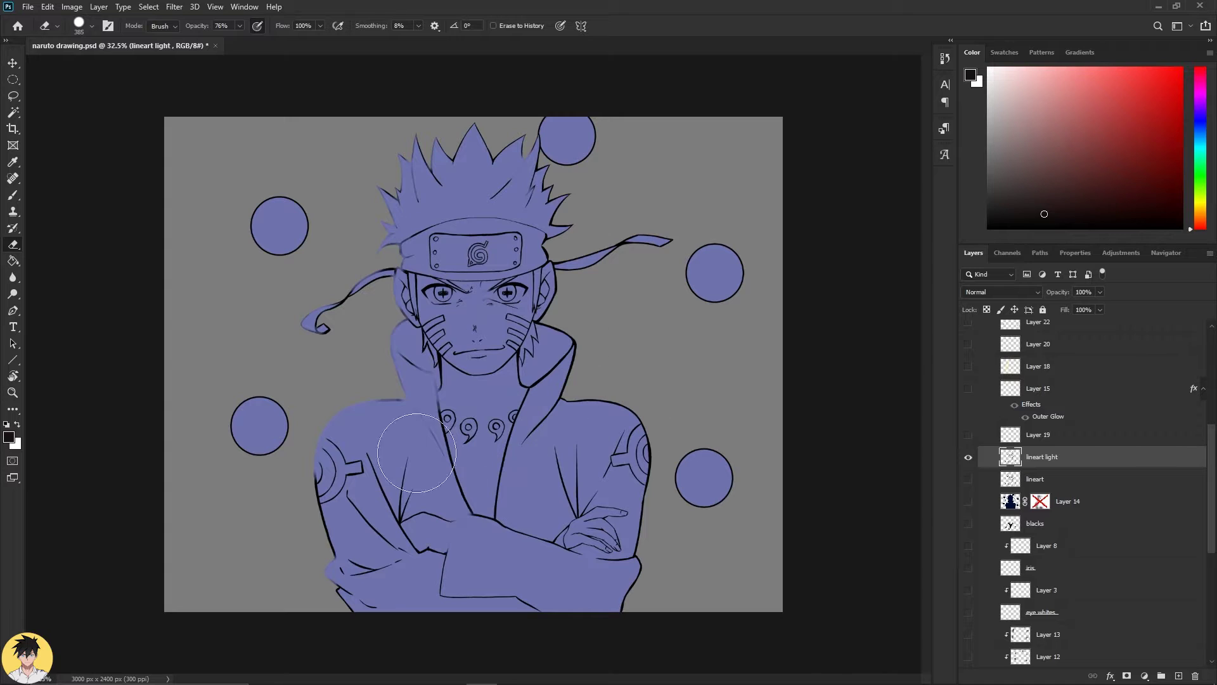
pyautogui.click(970, 479)
pyautogui.click(967, 461)
pyautogui.click(968, 461)
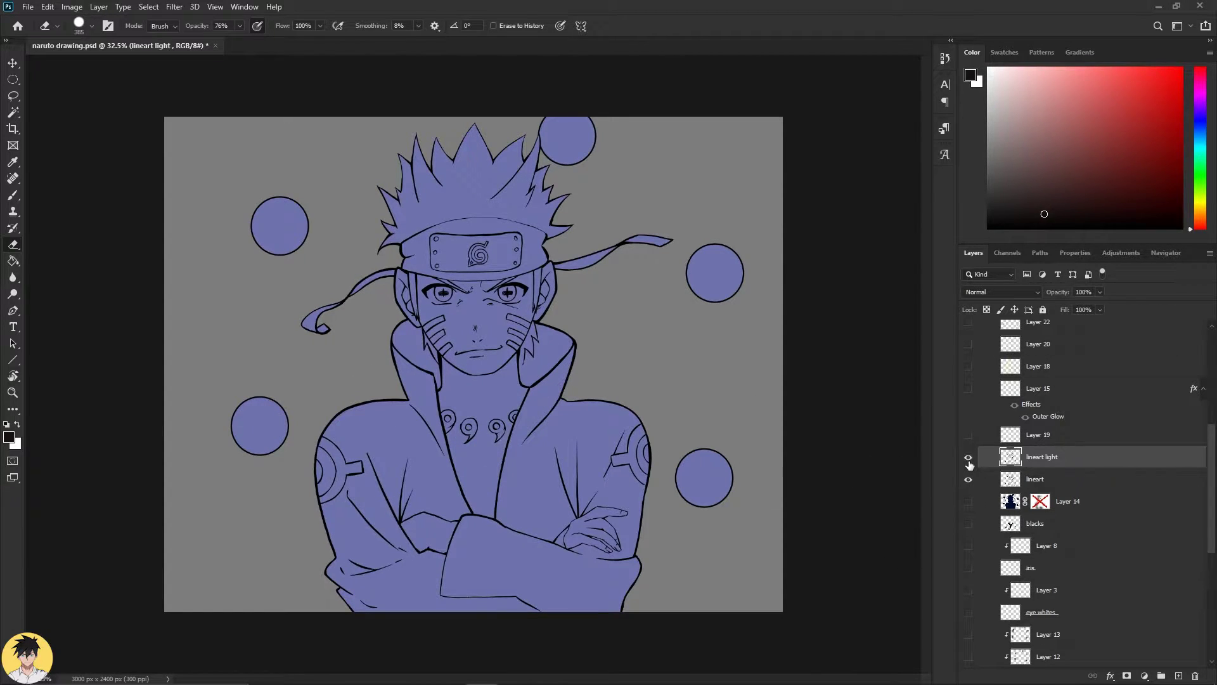
pyautogui.click(968, 460)
pyautogui.click(969, 463)
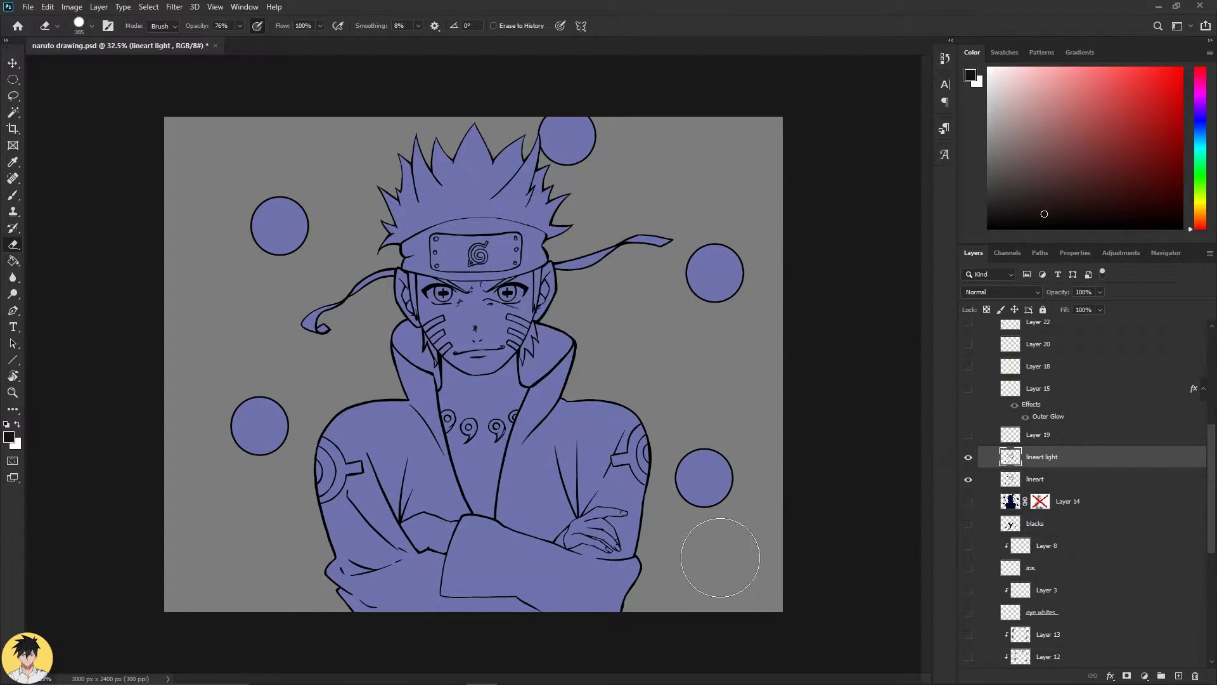
# Compare the outlines around the collar and cheek close up with the lineart layer shown and hidden, leaving only lineart light visible.
pyautogui.press('z')
pyautogui.moveTo(425, 370)
pyautogui.mouseDown()
pyautogui.moveTo(552, 366)
pyautogui.moveTo(535, 372)
pyautogui.mouseUp()
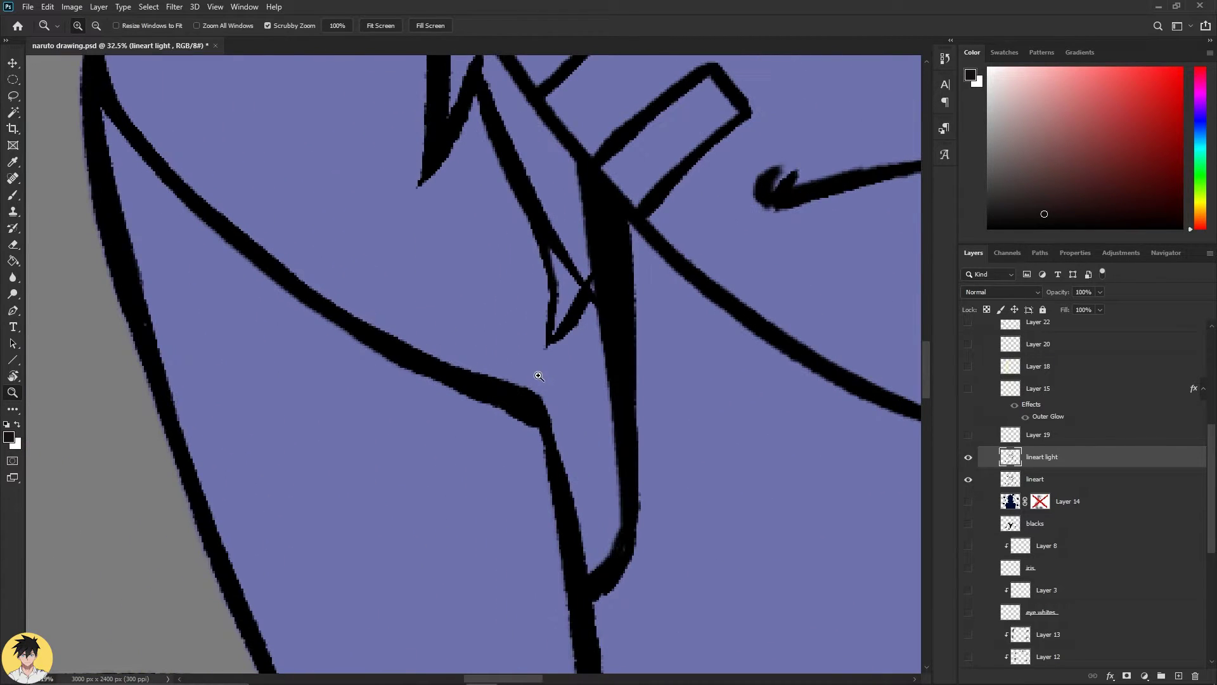
pyautogui.press('e')
pyautogui.click(971, 479)
pyautogui.click(972, 479)
pyautogui.click(971, 479)
pyautogui.click(971, 479)
pyautogui.click(971, 479)
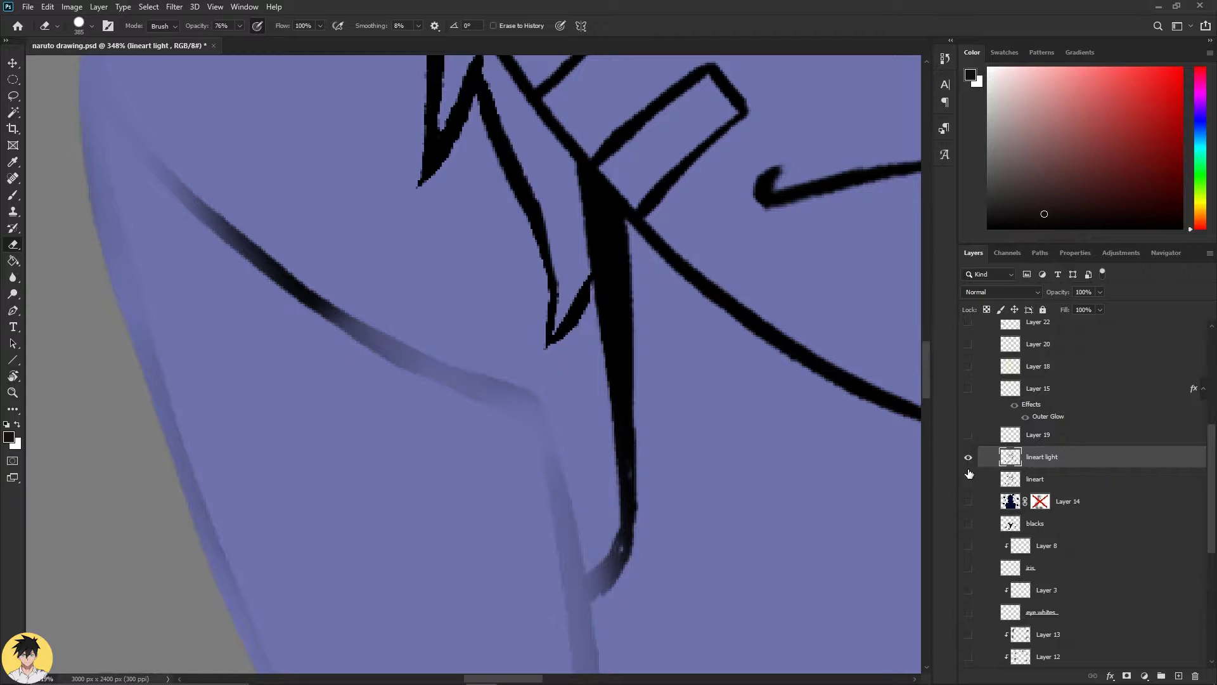
pyautogui.hotkey('ctrl', '0')
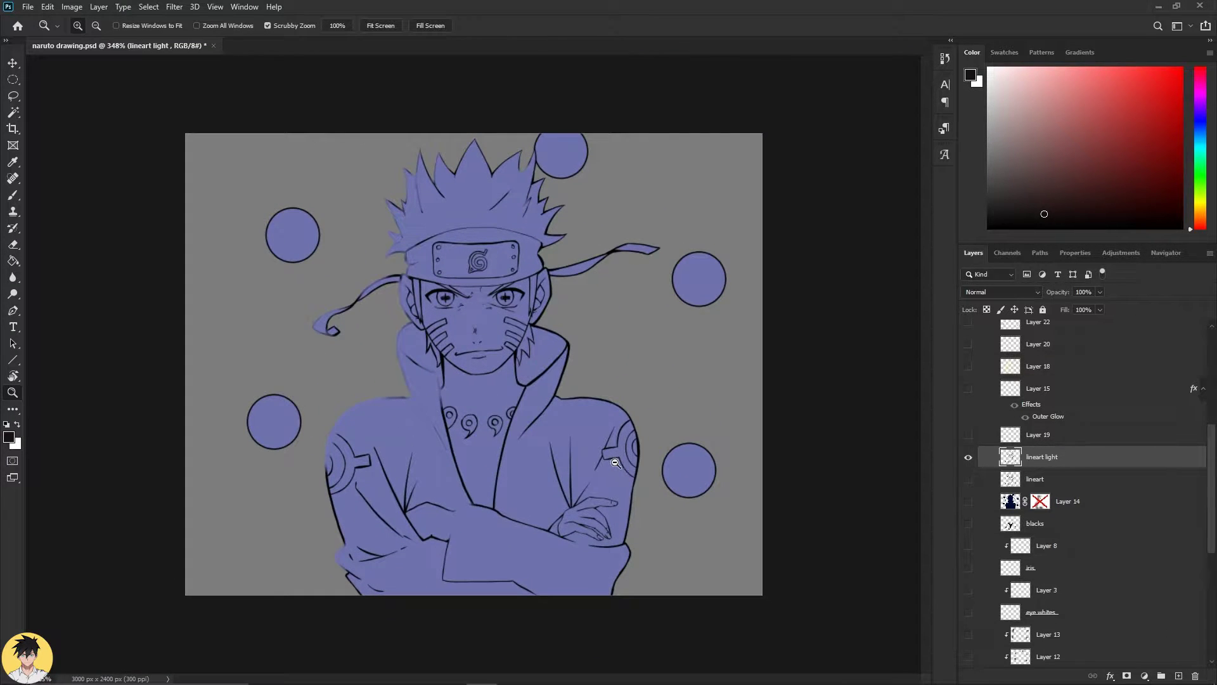
# Show the lineart layer and hide the lineart light layer to view the figure with full black outlines.
pyautogui.click(1062, 481)
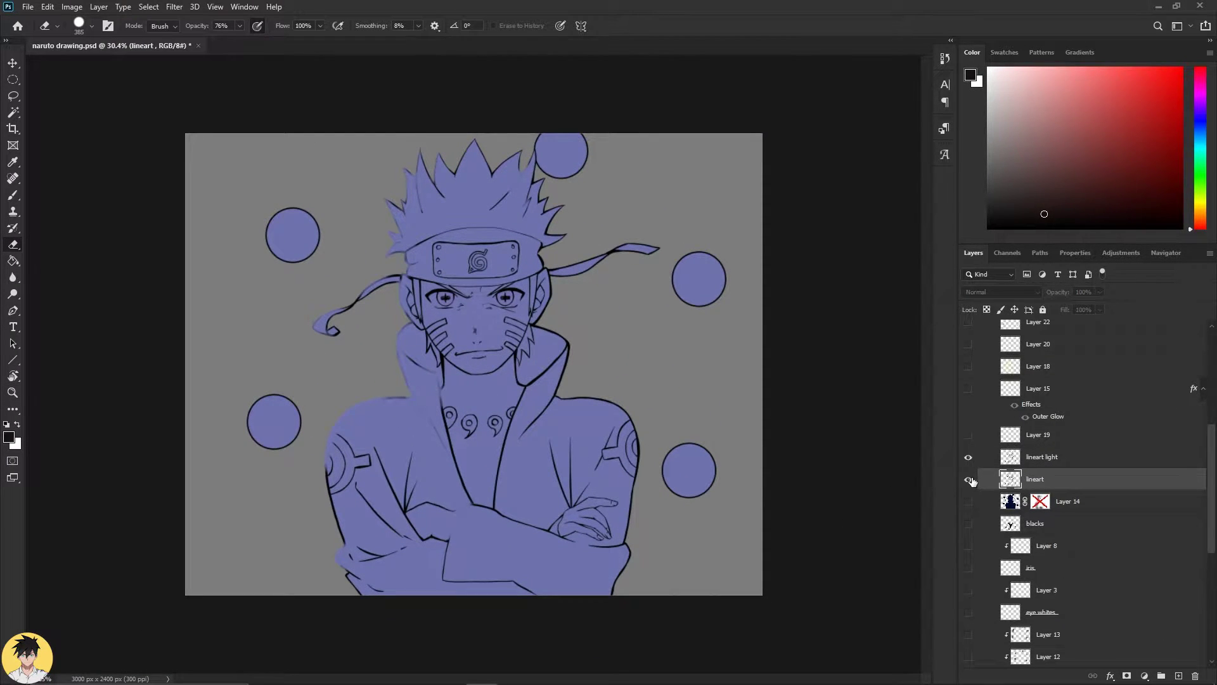
pyautogui.click(970, 480)
pyautogui.click(969, 459)
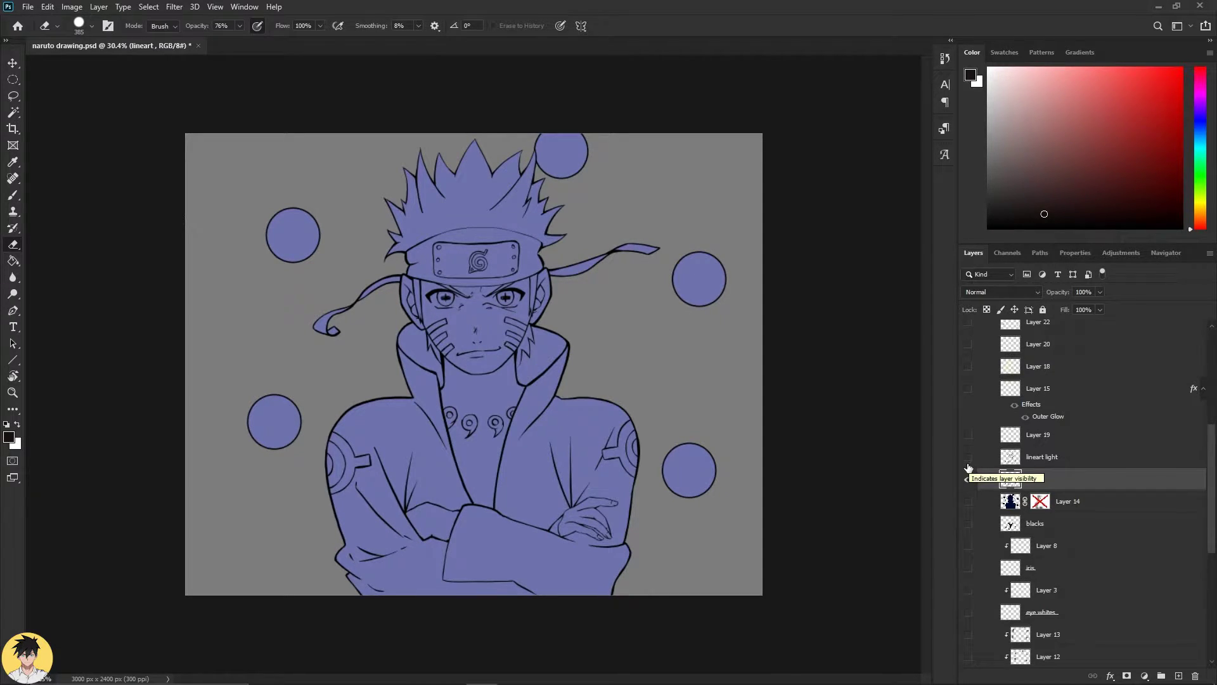
pyautogui.click(1065, 458)
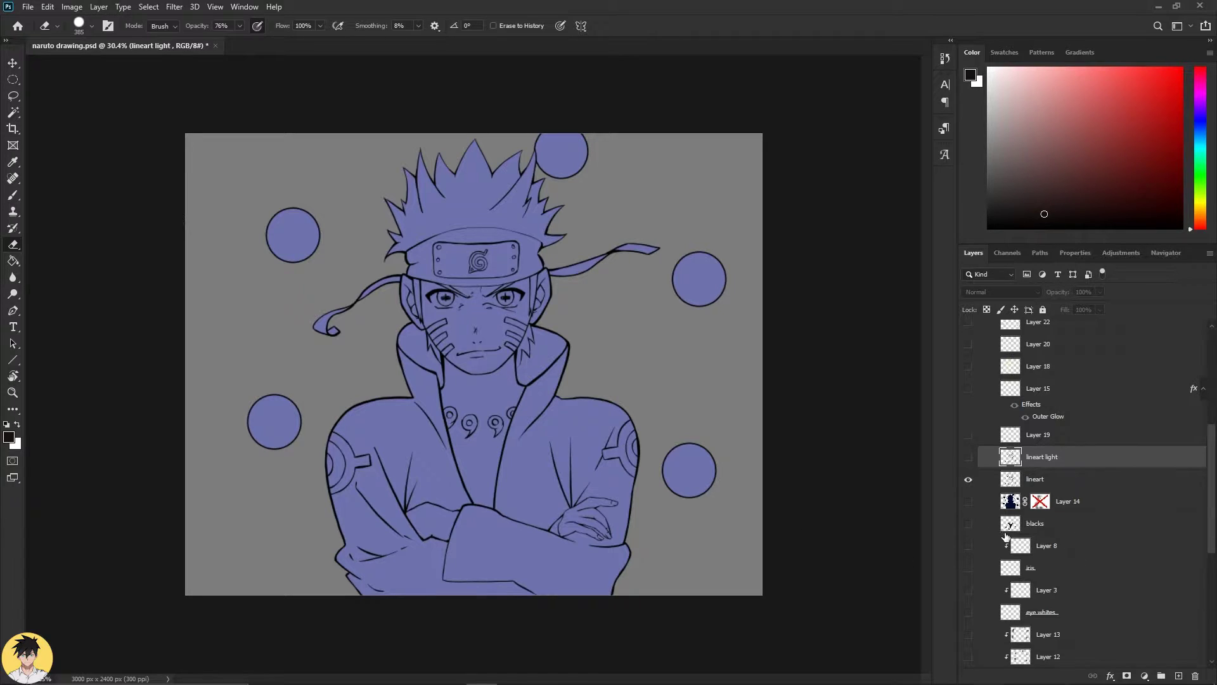
# Select the mask layer and show the skin layer to preview the flat skin colour on the face and hand.
pyautogui.scroll(-5, 1008, 538)
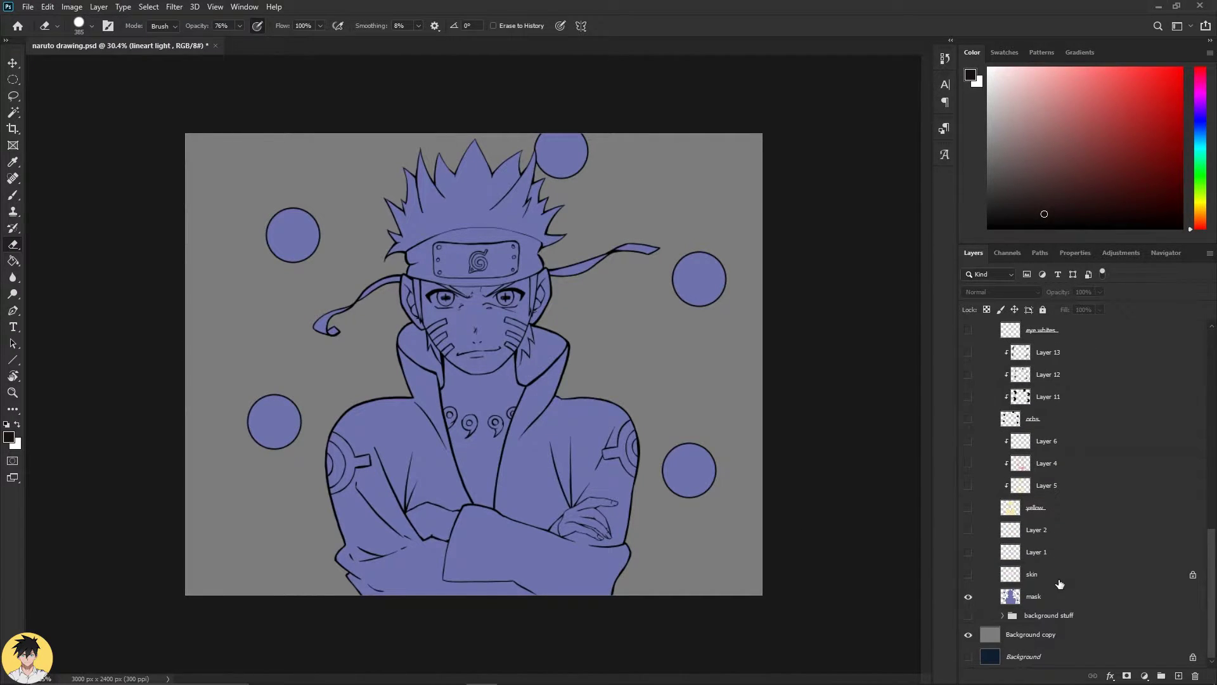
pyautogui.click(1064, 595)
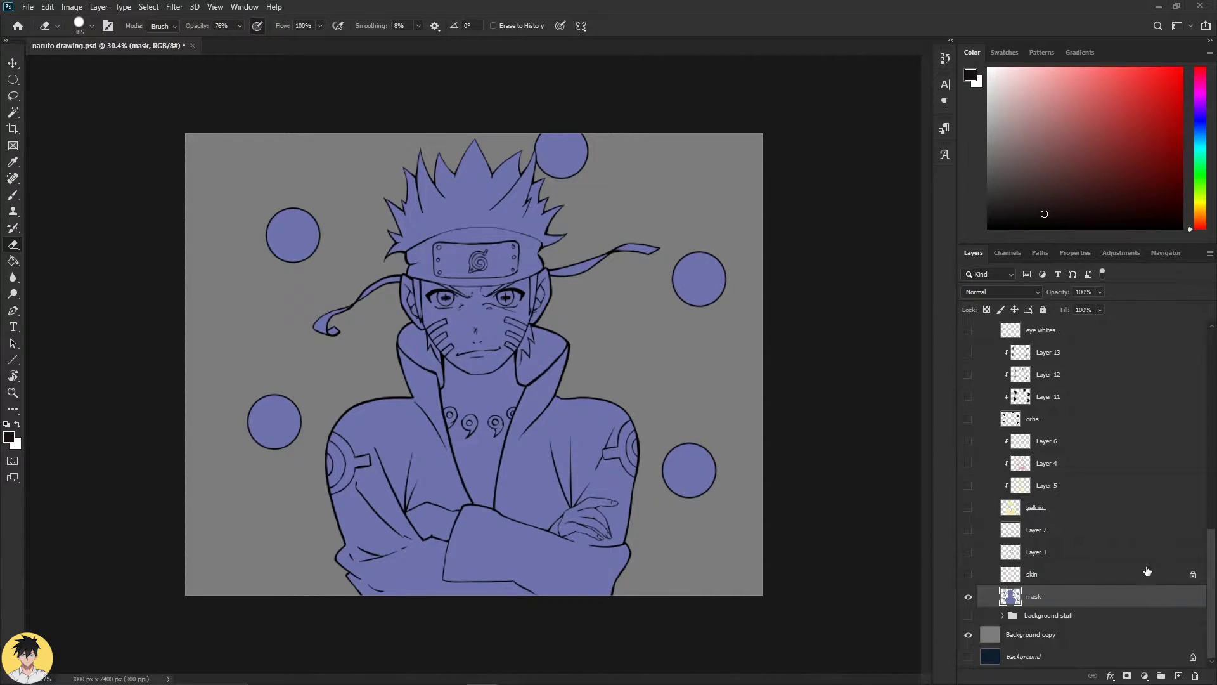
pyautogui.click(969, 574)
pyautogui.click(968, 574)
pyautogui.click(969, 575)
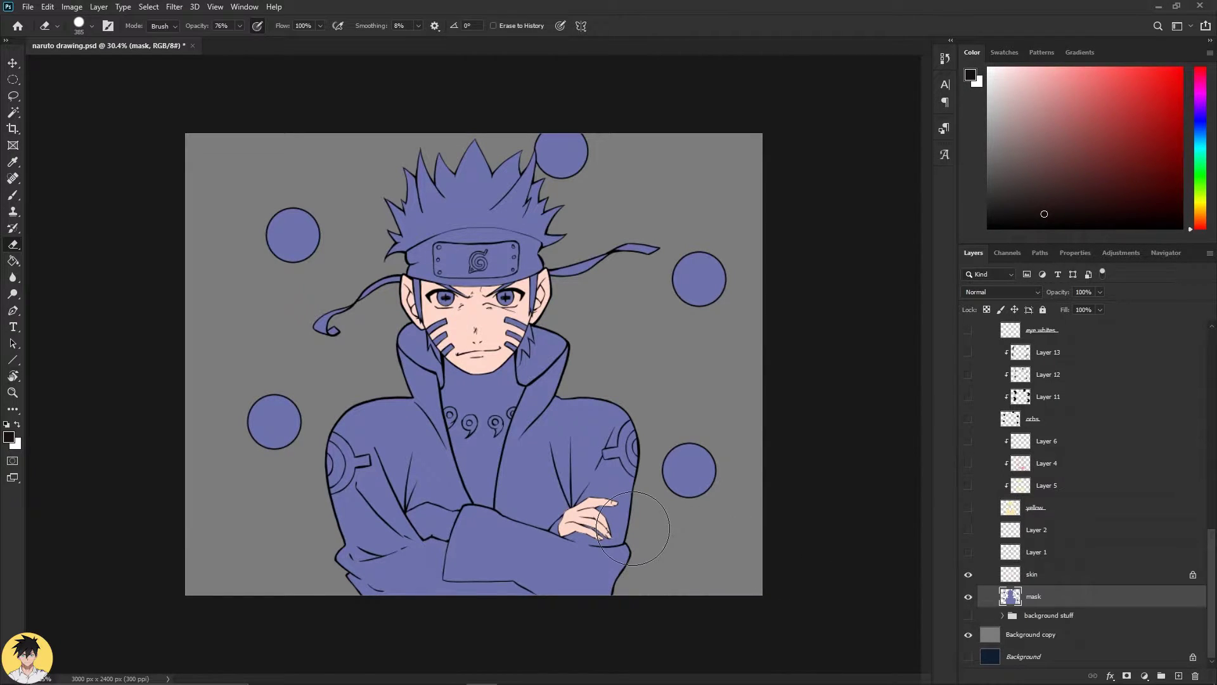
# Examine closely how the skin colour meets the black lines on the hand, checking the skin and lineart layers.
pyautogui.scroll(5, 588, 518)
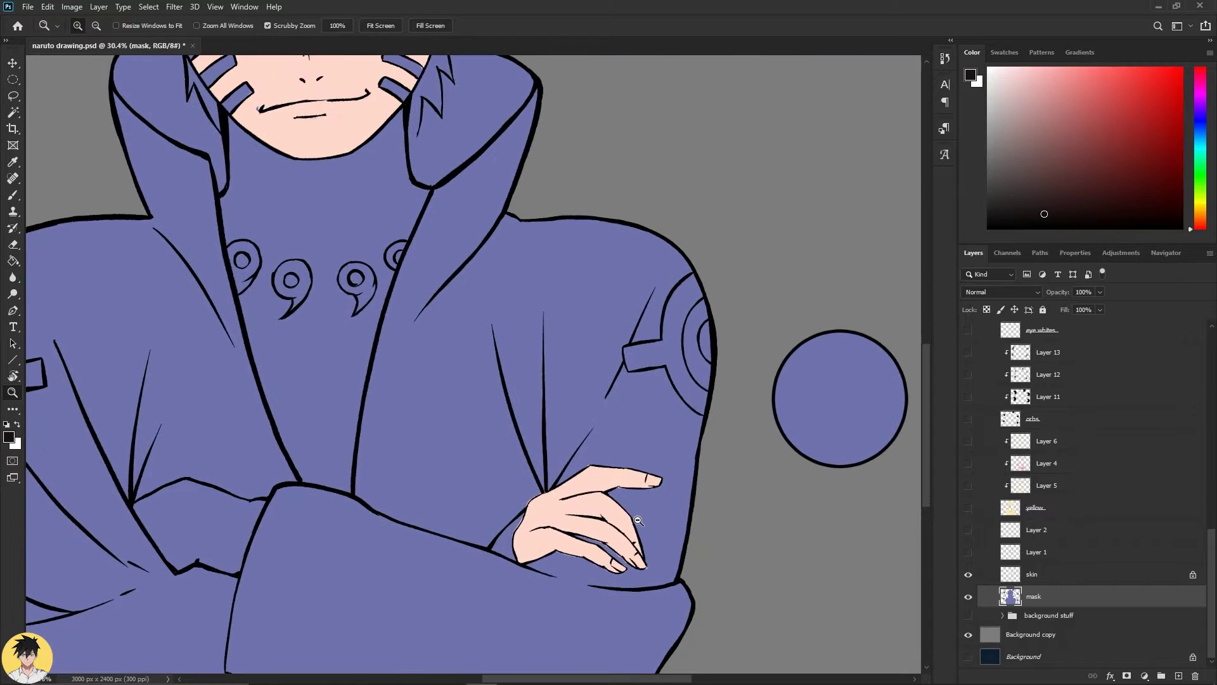
pyautogui.click(1059, 574)
pyautogui.scroll(5, 1068, 592)
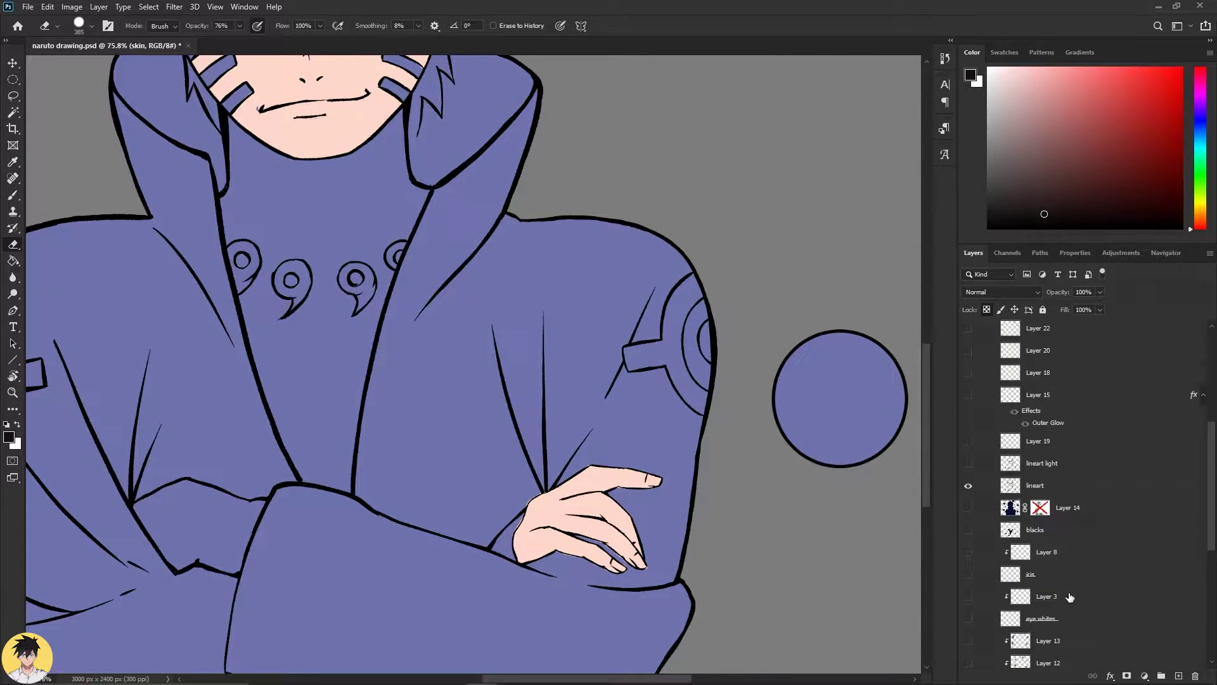
pyautogui.click(1028, 488)
pyautogui.scroll(-5, 1046, 529)
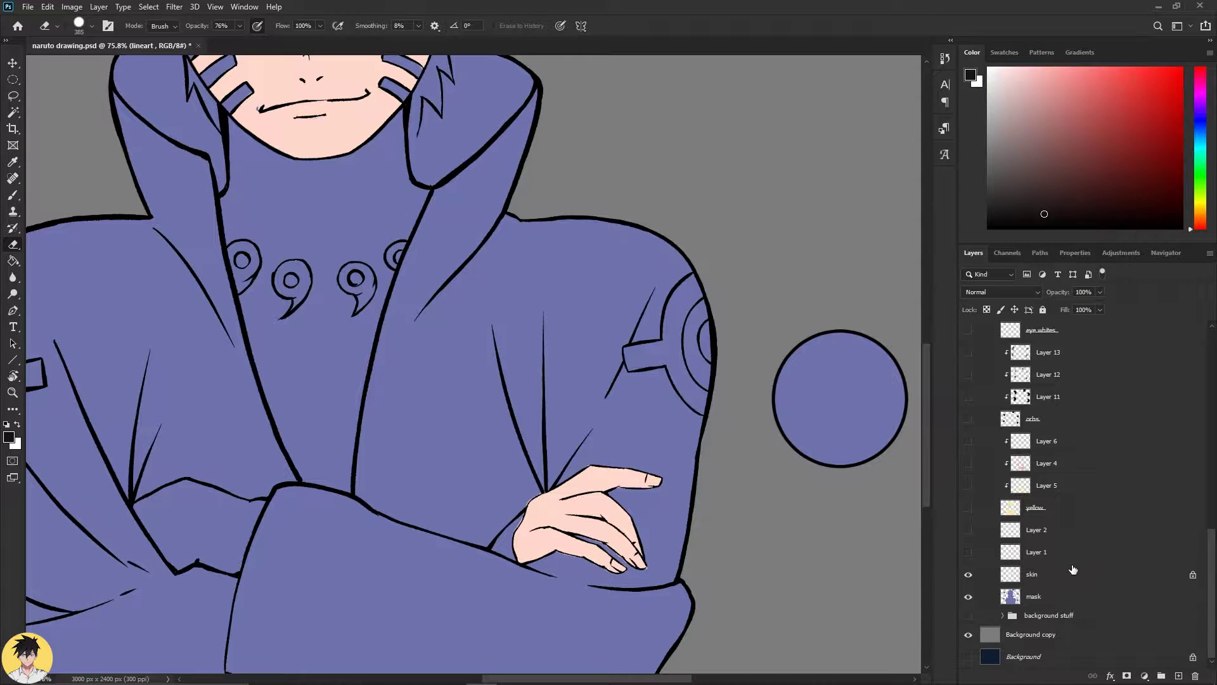
pyautogui.scroll(10, 614, 517)
pyautogui.scroll(-8, 645, 342)
pyautogui.scroll(7, 484, 448)
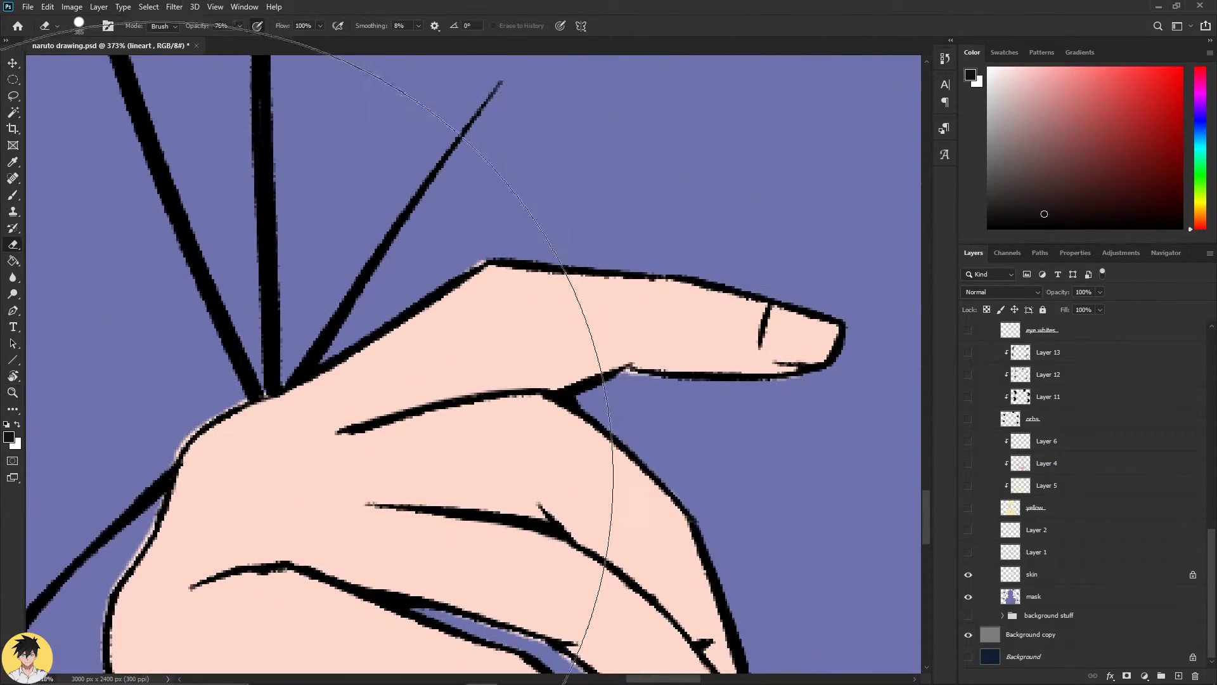
pyautogui.press('z')
pyautogui.moveTo(537, 450); pyautogui.dragTo(432, 452)
pyautogui.scroll(4, 532, 450)
pyautogui.scroll(-2, 532, 450)
pyautogui.press('e')
pyautogui.scroll(1, 1126, 541)
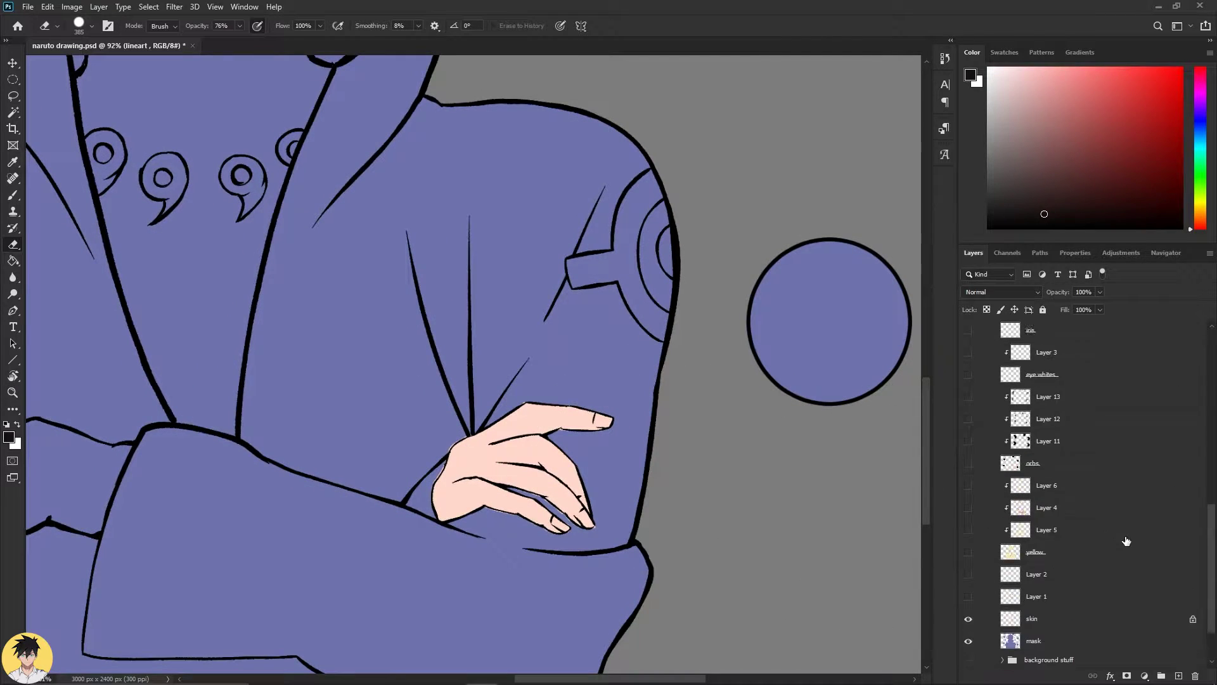
# Hide the lineart layer, show the lineart light layer, and review the faded outlines over the skin colour.
pyautogui.scroll(6, 1127, 541)
pyautogui.click(968, 485)
pyautogui.click(968, 463)
pyautogui.scroll(-1, 624, 497)
pyautogui.press('z')
pyautogui.scroll(5, 573, 475)
pyautogui.scroll(-6, 572, 457)
pyautogui.scroll(1, 470, 475)
pyautogui.scroll(-1, 469, 475)
pyautogui.scroll(-1, 470, 476)
pyautogui.scroll(3, 503, 391)
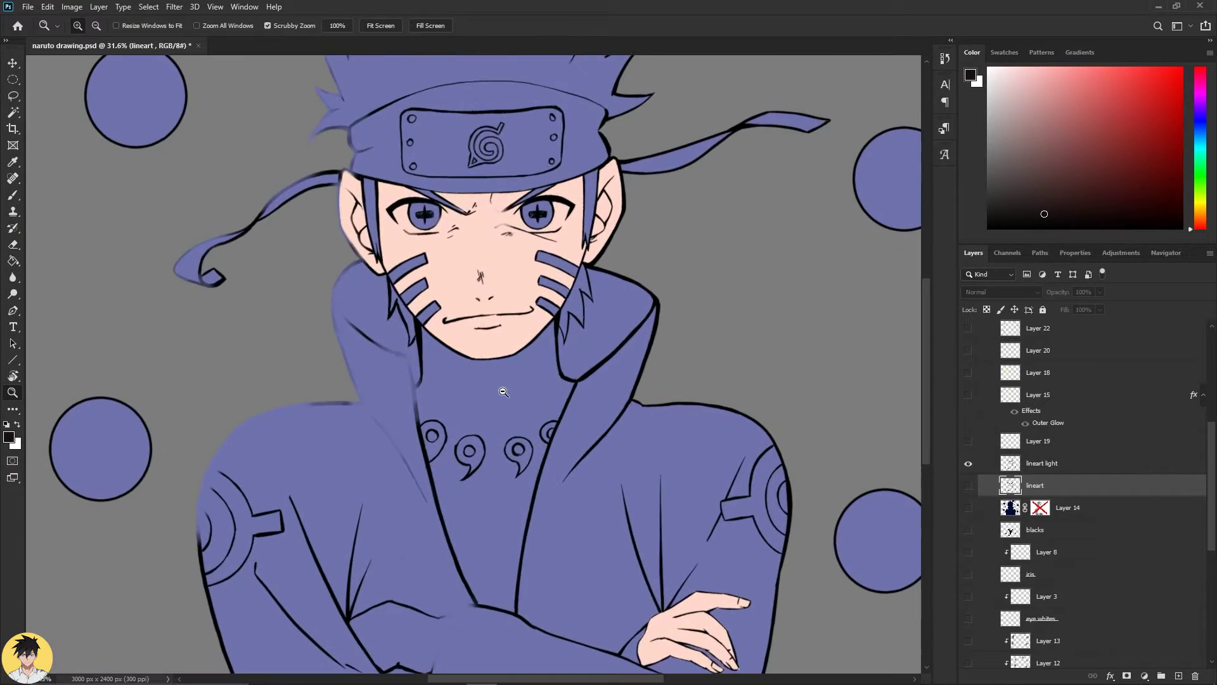
pyautogui.scroll(-2, 503, 392)
pyautogui.press('e')
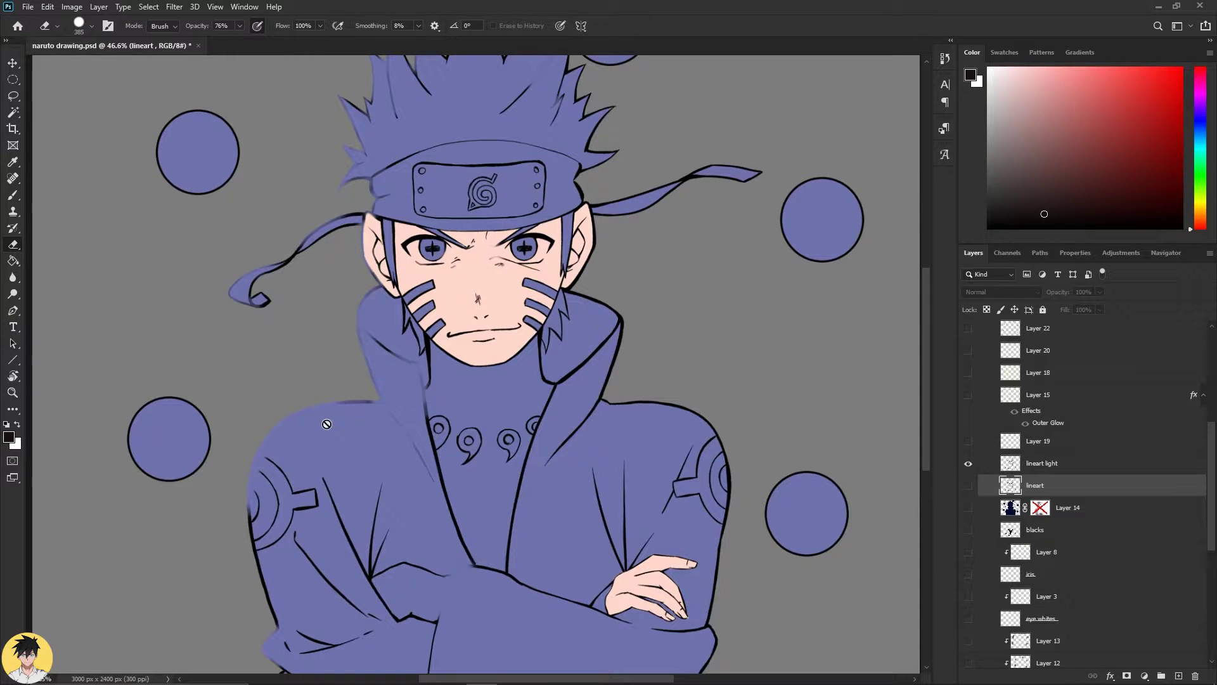
# Hide the skin layer and select the face, ears and hand areas with the Magic Wand at tolerance 9, sampling all layers.
pyautogui.scroll(-5, 1074, 628)
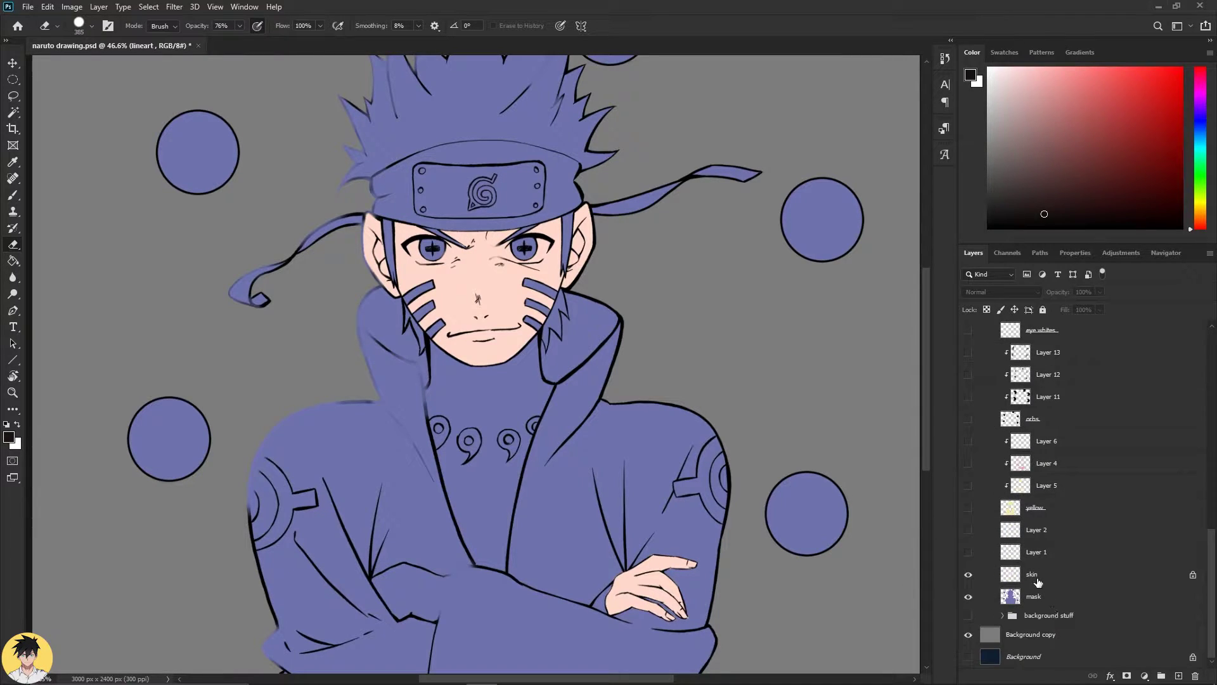
pyautogui.click(968, 574)
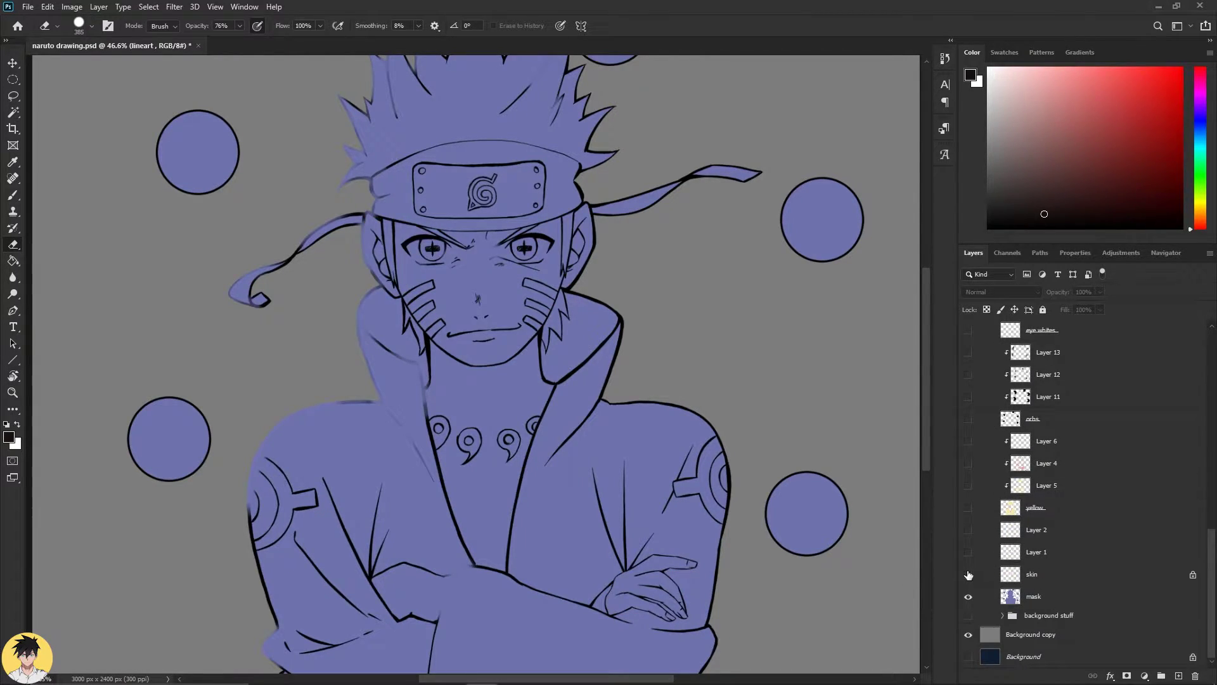
pyautogui.press('w')
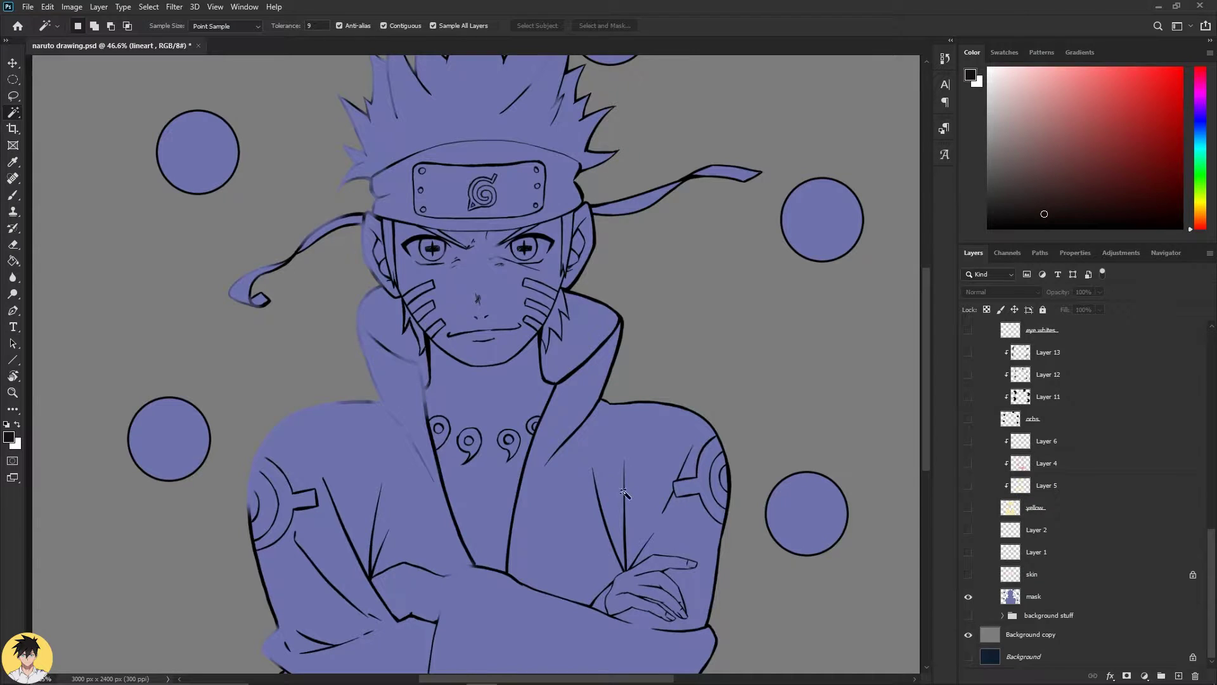
pyautogui.click(506, 288)
pyautogui.keyDown('shift'); pyautogui.click(372, 257); pyautogui.keyUp('shift')
pyautogui.keyDown('shift'); pyautogui.click(575, 250); pyautogui.keyUp('shift')
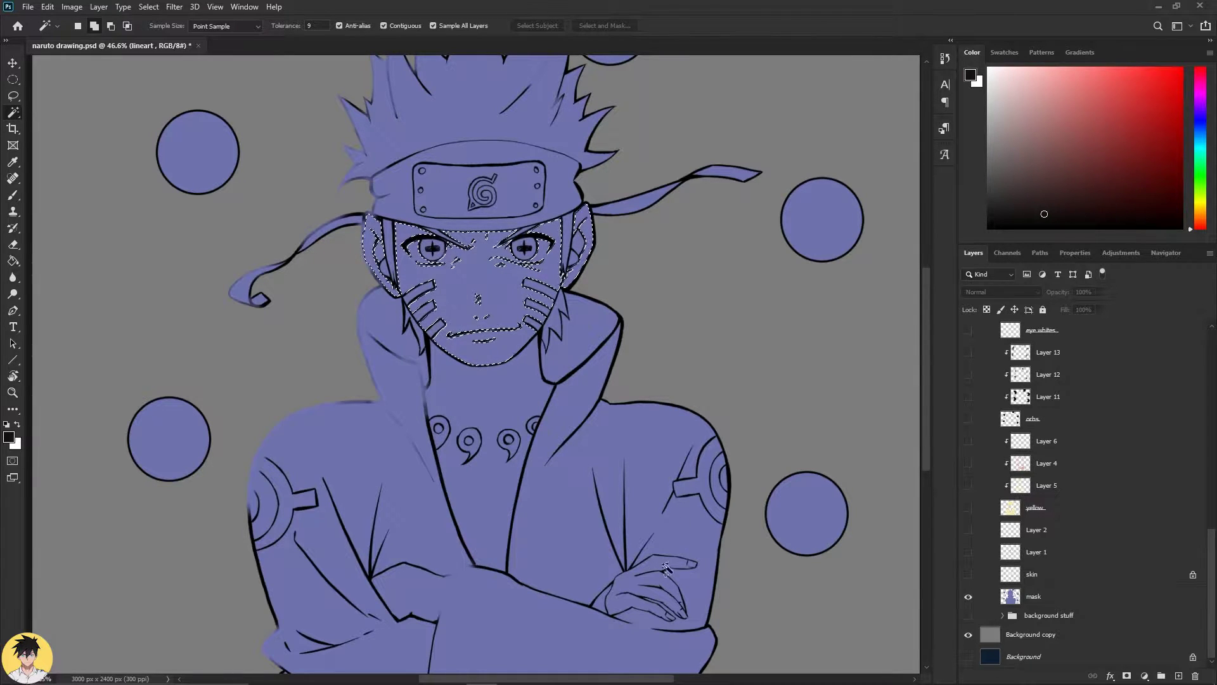
pyautogui.keyDown('shift'); pyautogui.click(640, 586); pyautogui.keyUp('shift')
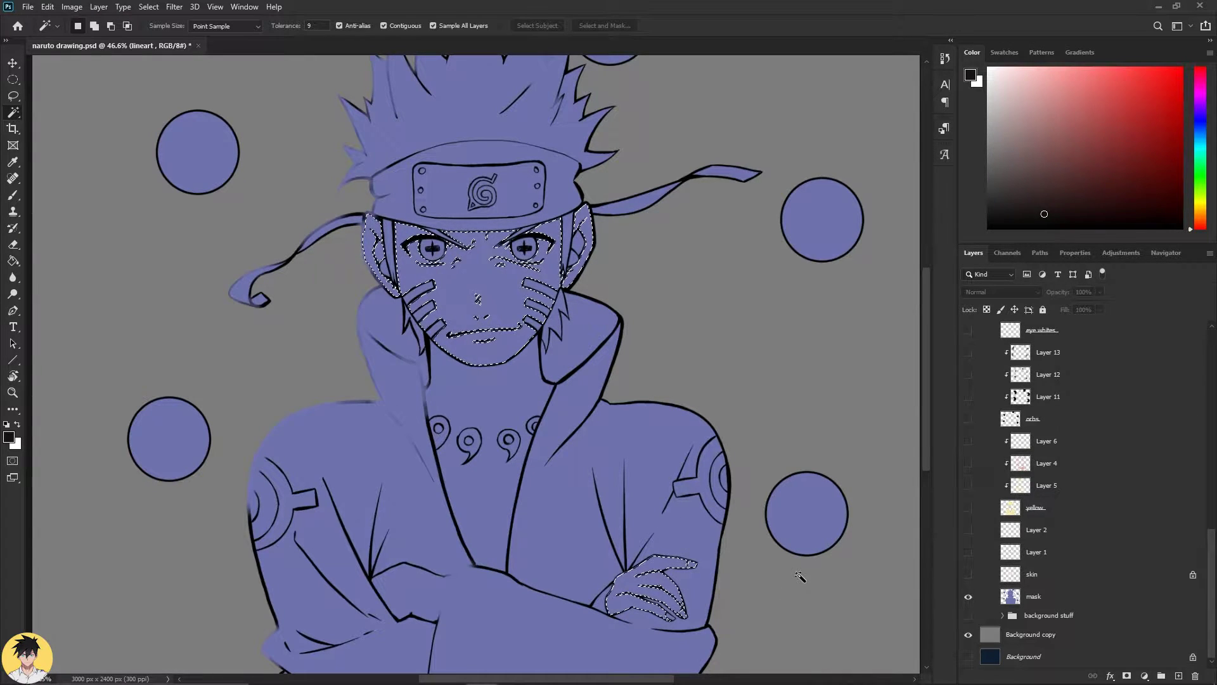
# Choose a light peach skin tone as the foreground colour.
pyautogui.moveTo(1039, 80); pyautogui.dragTo(1027, 66)
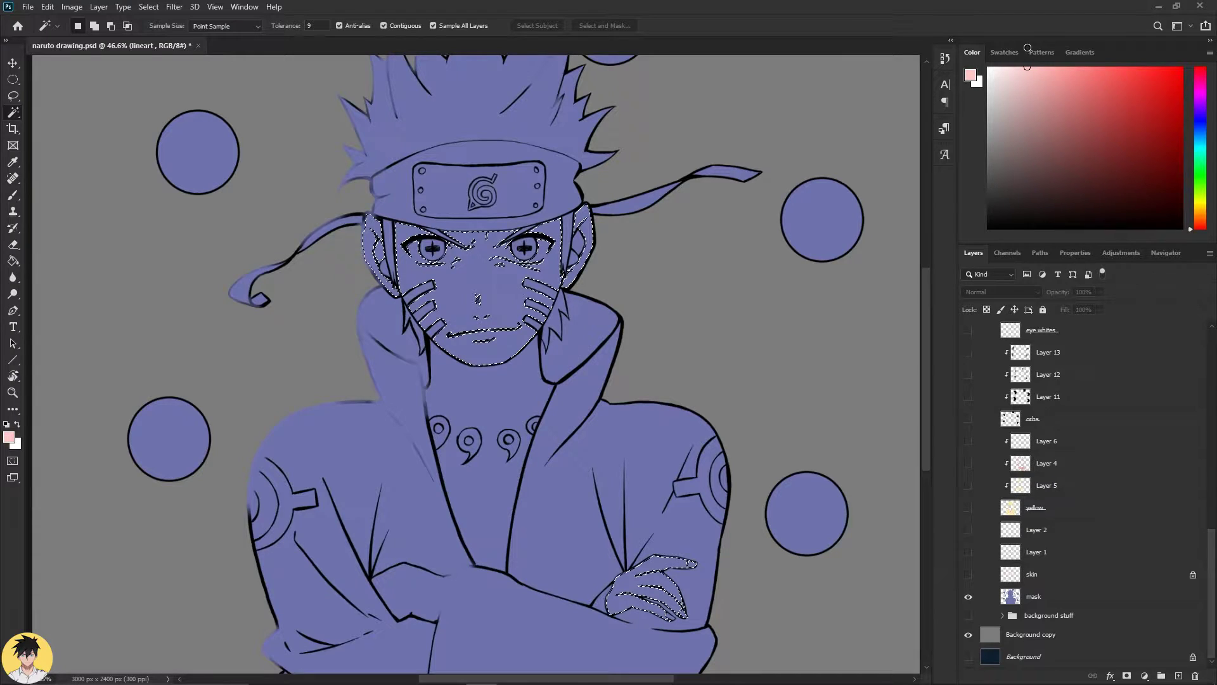
pyautogui.click(1197, 221)
pyautogui.moveTo(1199, 225); pyautogui.dragTo(1195, 227)
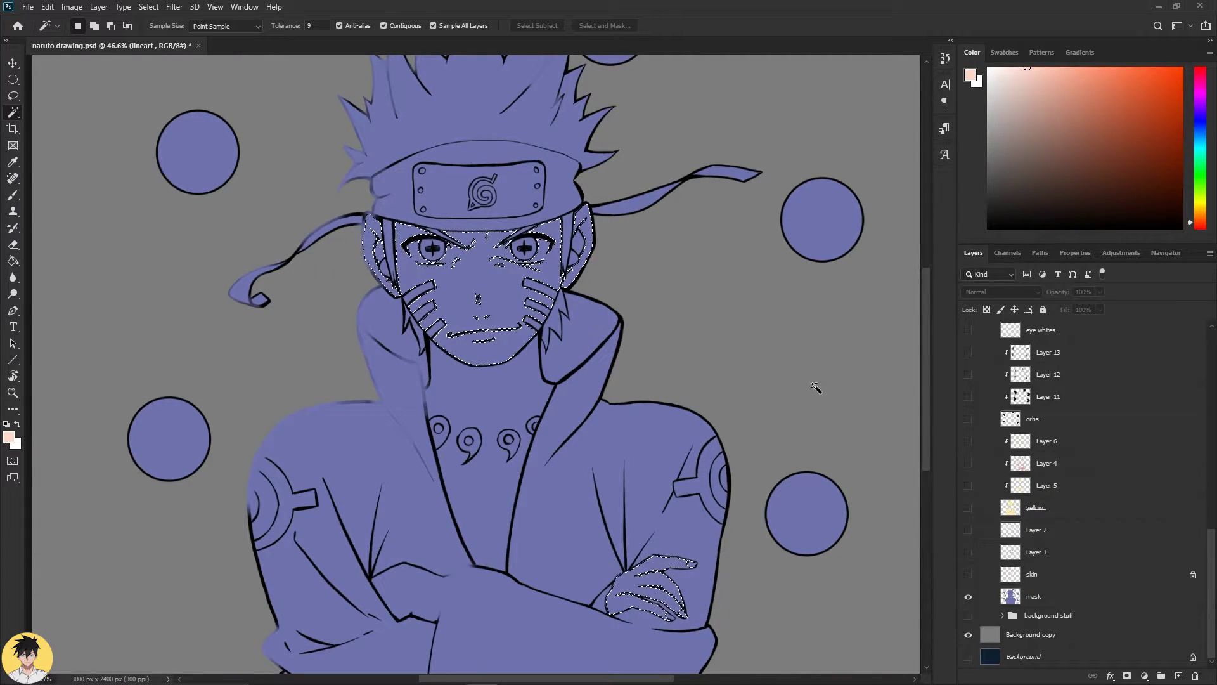
# Add a new layer directly above the mask layer and fill the selected skin areas with light peach using the Paint Bucket.
pyautogui.press('g')
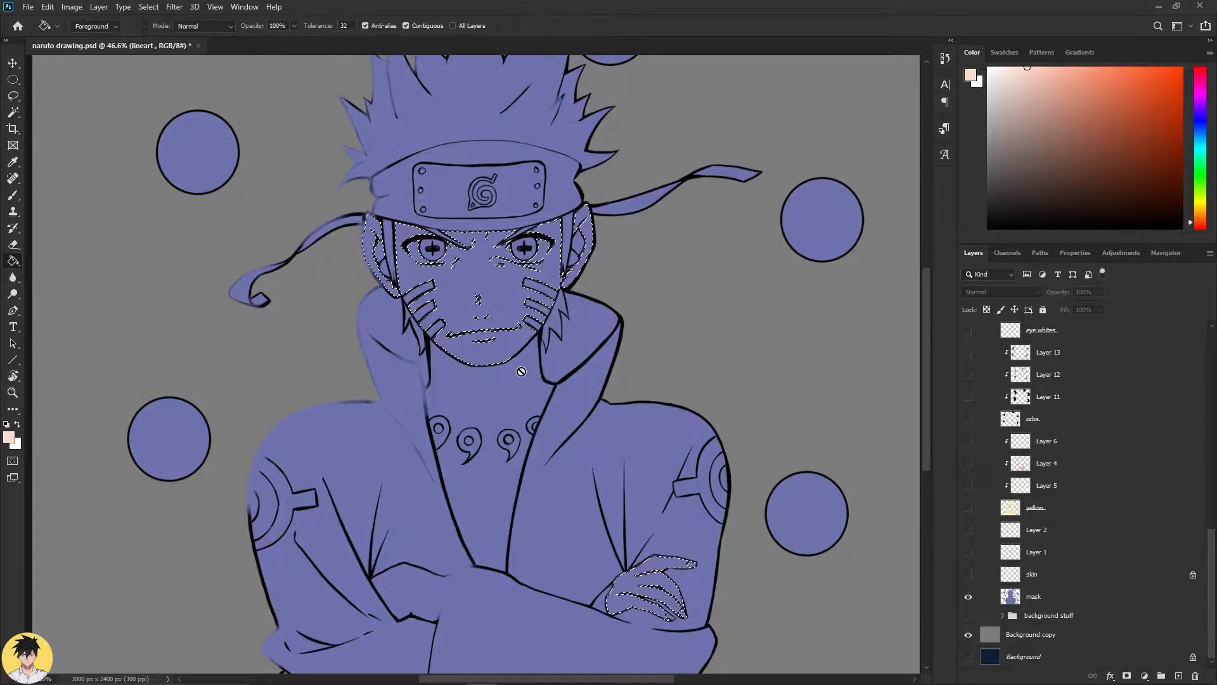
pyautogui.click(1053, 596)
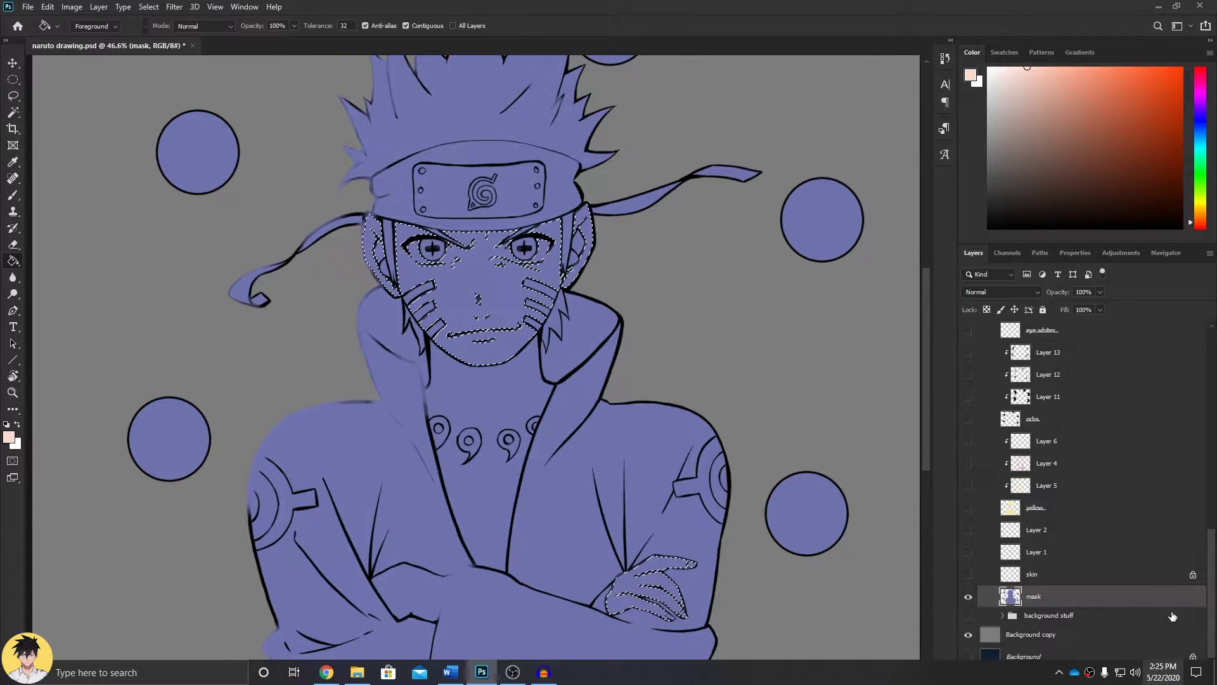
pyautogui.click(1178, 675)
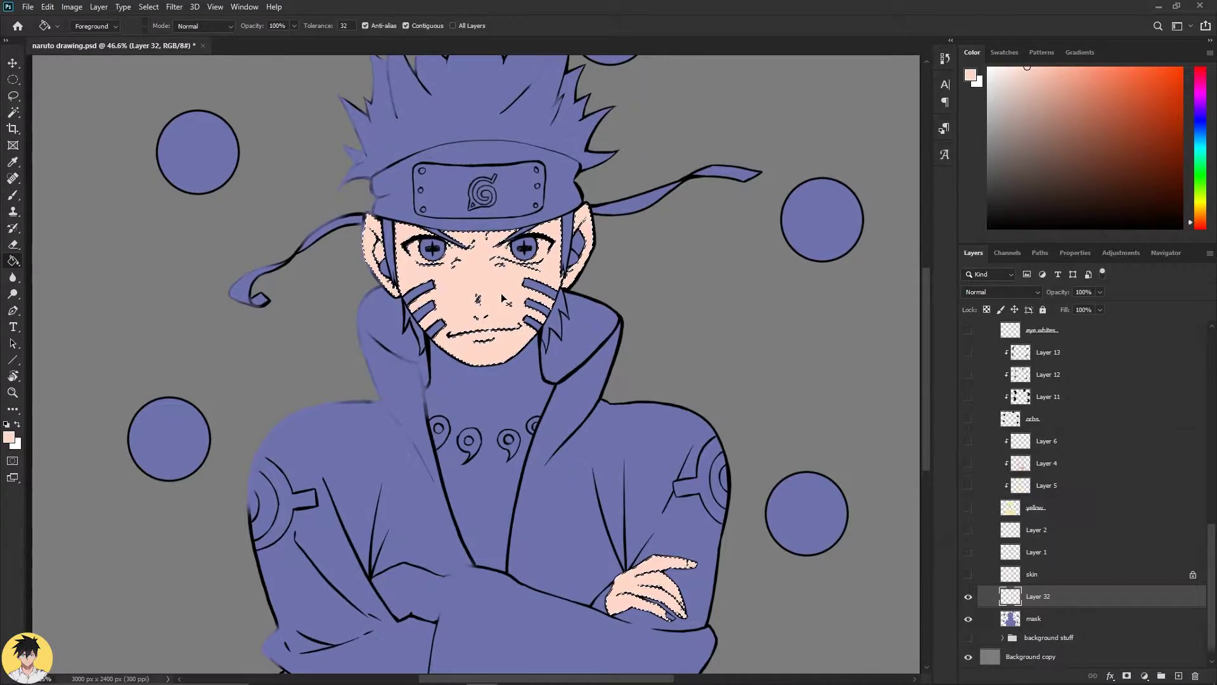
# Undo the peach fill and reapply it to the selection while viewing the whisker marks on the cheek up close.
pyautogui.press('z')
pyautogui.moveTo(505, 301); pyautogui.dragTo(577, 317)
pyautogui.moveTo(408, 322); pyautogui.dragTo(736, 237)
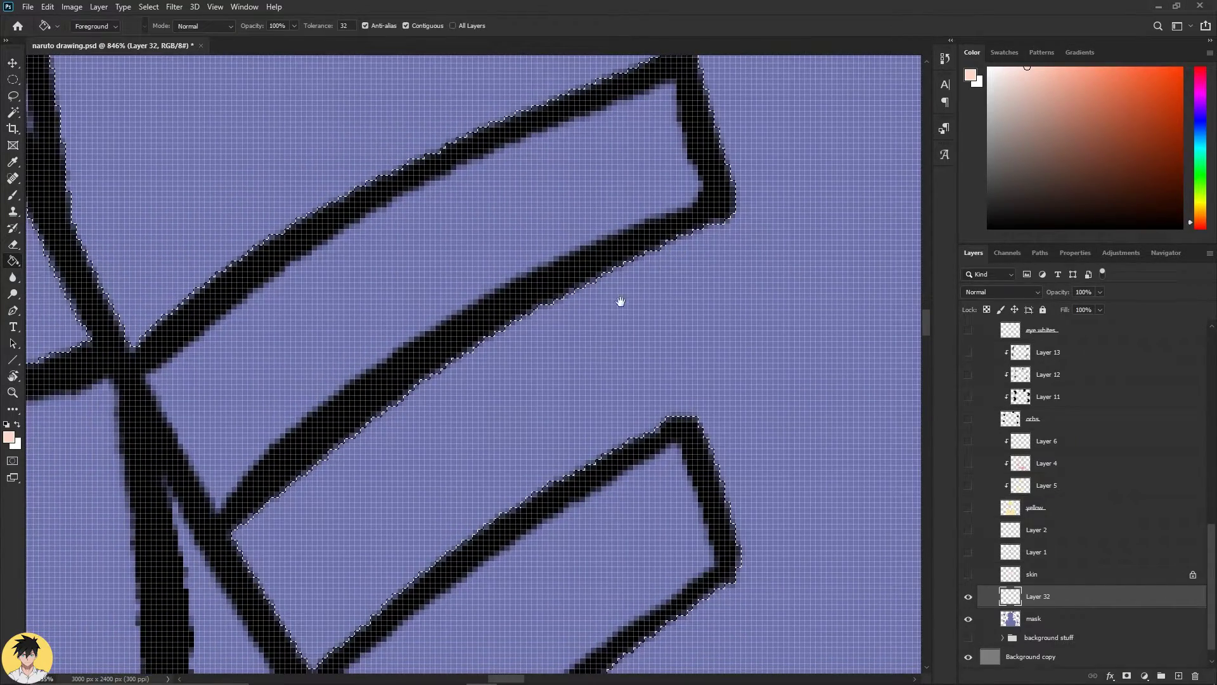
pyautogui.click(329, 475)
# Inspect the edge pixels where the peach fill meets the black lines, and undo the fill.
pyautogui.moveTo(329, 501); pyautogui.dragTo(396, 462)
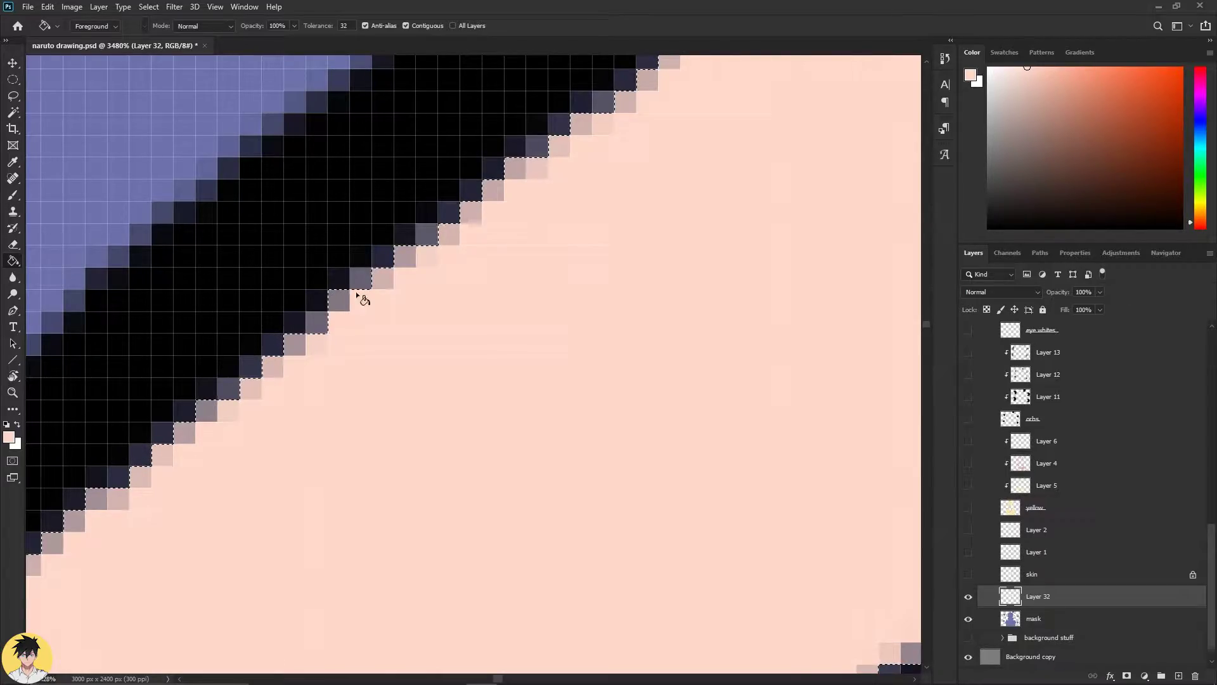
pyautogui.moveTo(736, 355); pyautogui.dragTo(628, 355)
pyautogui.moveTo(897, 328)
pyautogui.mouseDown()
pyautogui.moveTo(633, 375)
pyautogui.moveTo(468, 354)
pyautogui.mouseUp()
pyautogui.moveTo(649, 362)
pyautogui.mouseDown()
pyautogui.moveTo(565, 356)
pyautogui.moveTo(755, 348)
pyautogui.moveTo(625, 386)
pyautogui.moveTo(624, 363)
pyautogui.mouseUp()
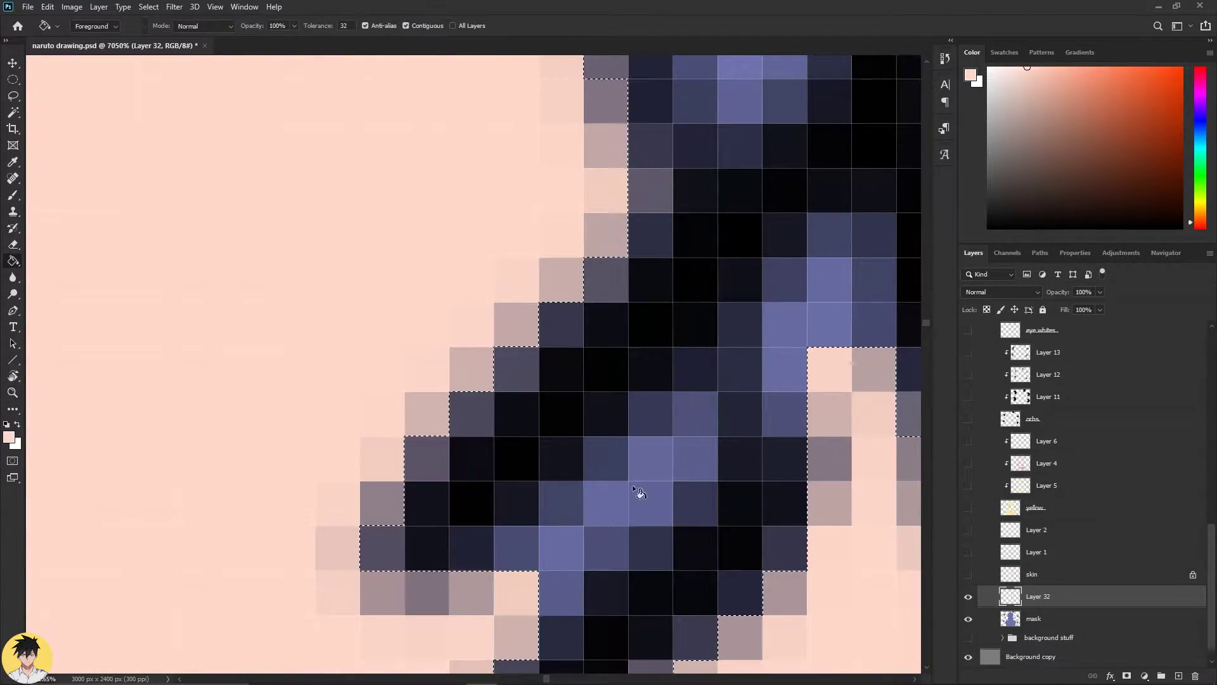
pyautogui.moveTo(758, 419); pyautogui.dragTo(554, 411)
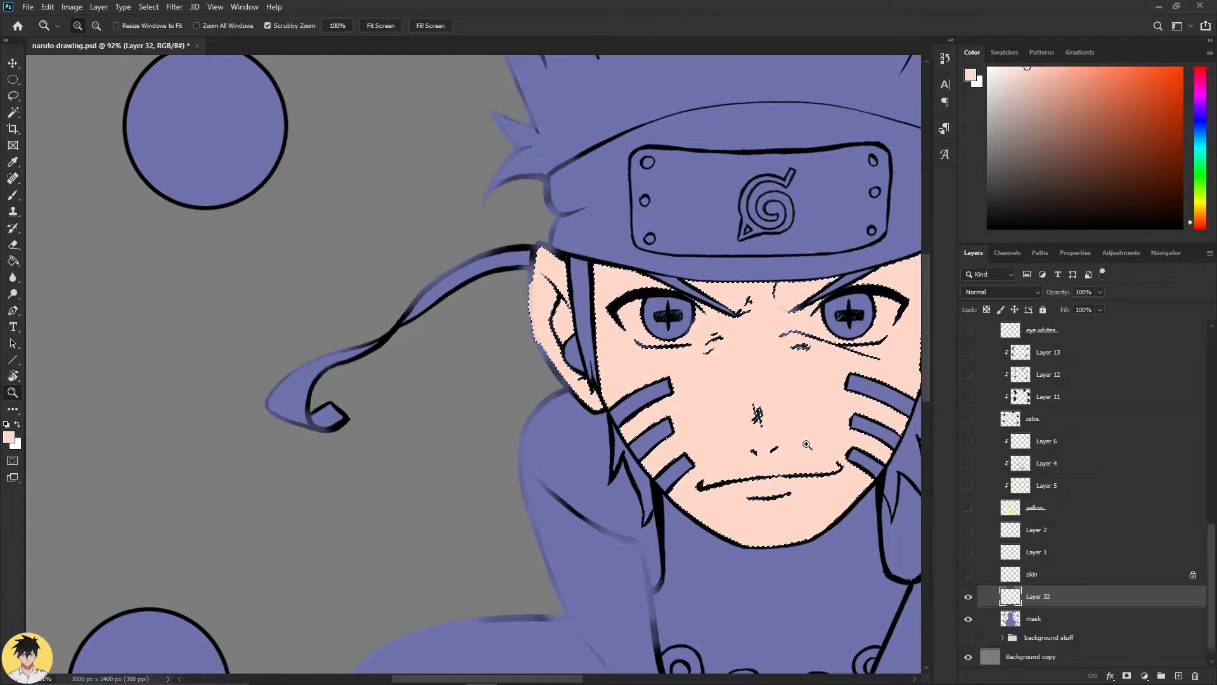
pyautogui.moveTo(782, 446); pyautogui.dragTo(571, 433)
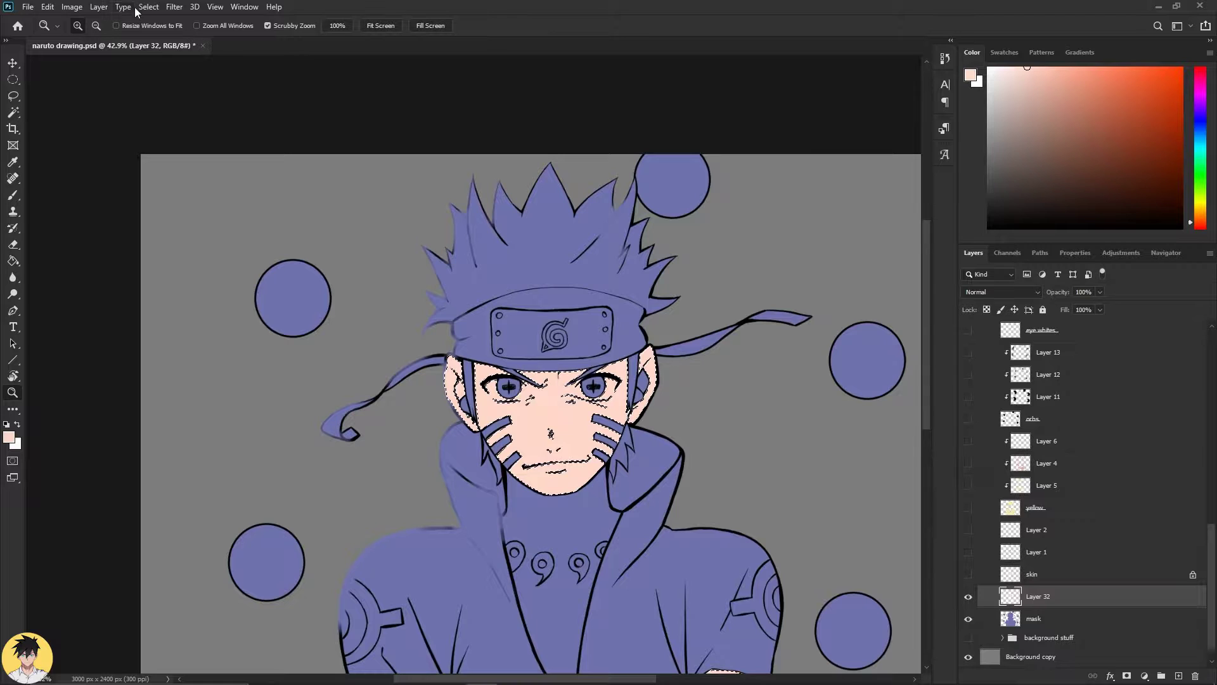
pyautogui.hotkey('ctrl', 'z')
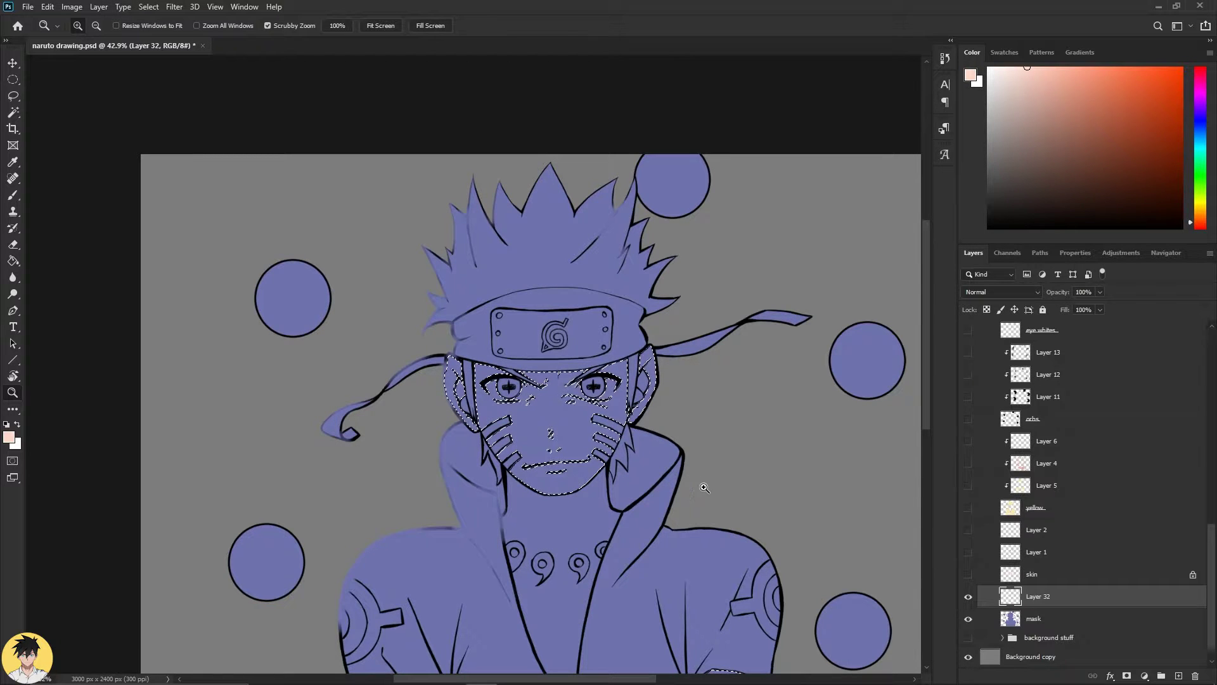
# Expand the selection of the skin areas by 1 pixel.
pyautogui.hotkey('ctrl', 'd')
pyautogui.moveTo(712, 489); pyautogui.dragTo(640, 385)
pyautogui.moveTo(640, 386)
pyautogui.mouseDown()
pyautogui.moveTo(622, 385)
pyautogui.moveTo(635, 383)
pyautogui.mouseUp()
pyautogui.click(148, 7)
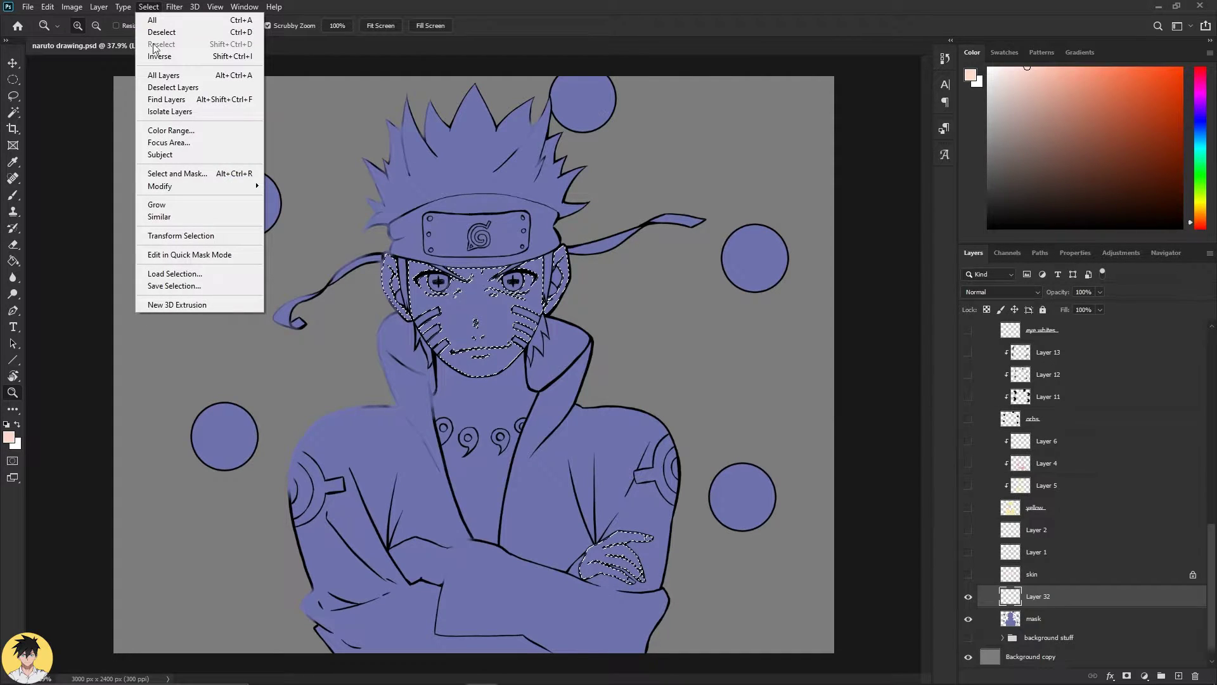
pyautogui.moveTo(178, 188)
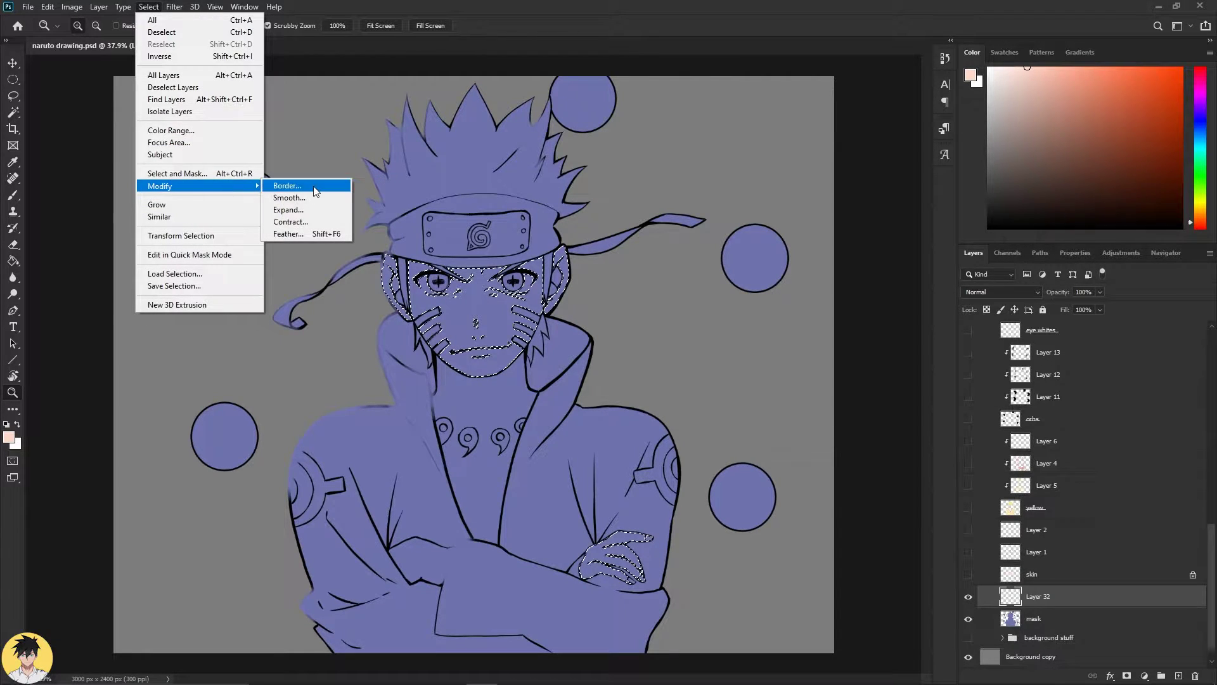
pyautogui.click(288, 210)
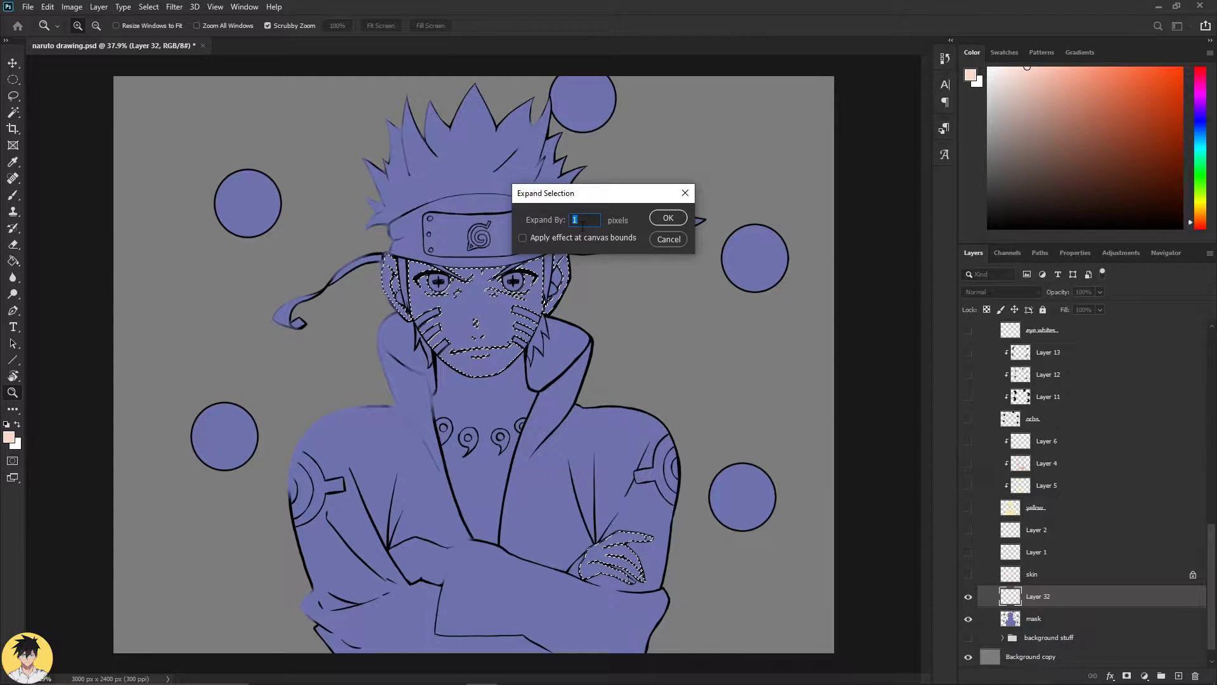
pyautogui.click(669, 217)
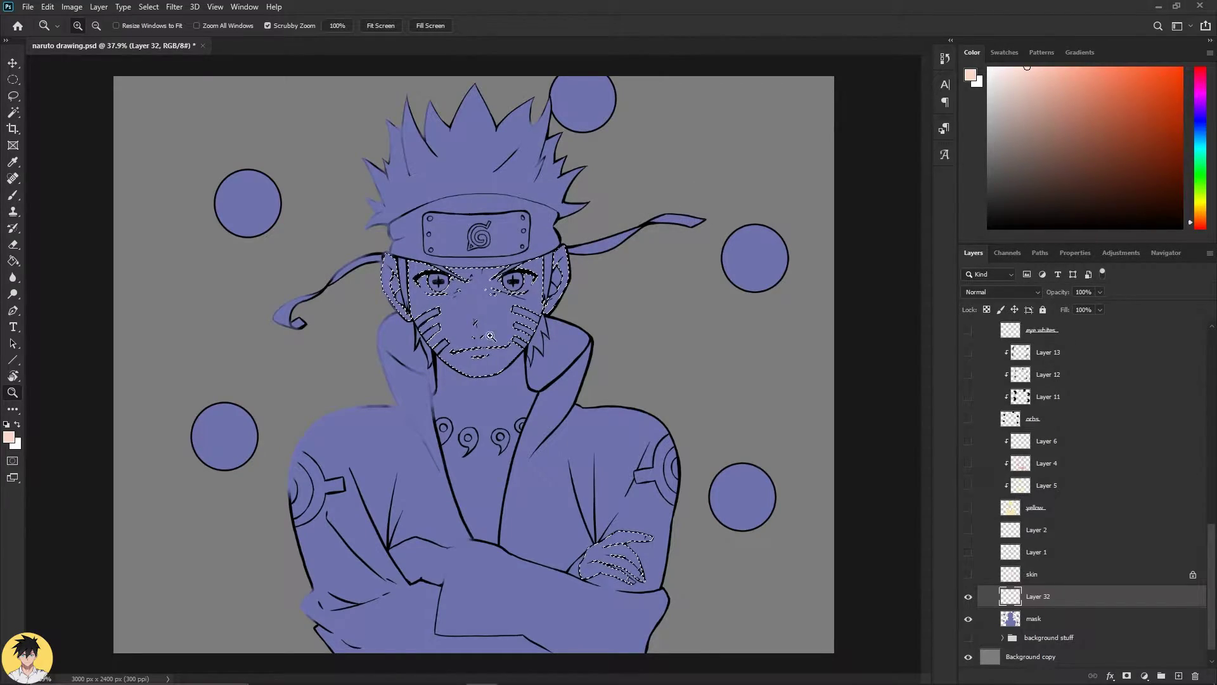
# Check the expanded selection edge inside the black lines and fill it with light peach on Layer 32 using the Paint Bucket.
pyautogui.moveTo(428, 325); pyautogui.dragTo(619, 292)
pyautogui.moveTo(724, 474); pyautogui.dragTo(668, 155)
pyautogui.moveTo(106, 258); pyautogui.dragTo(292, 268)
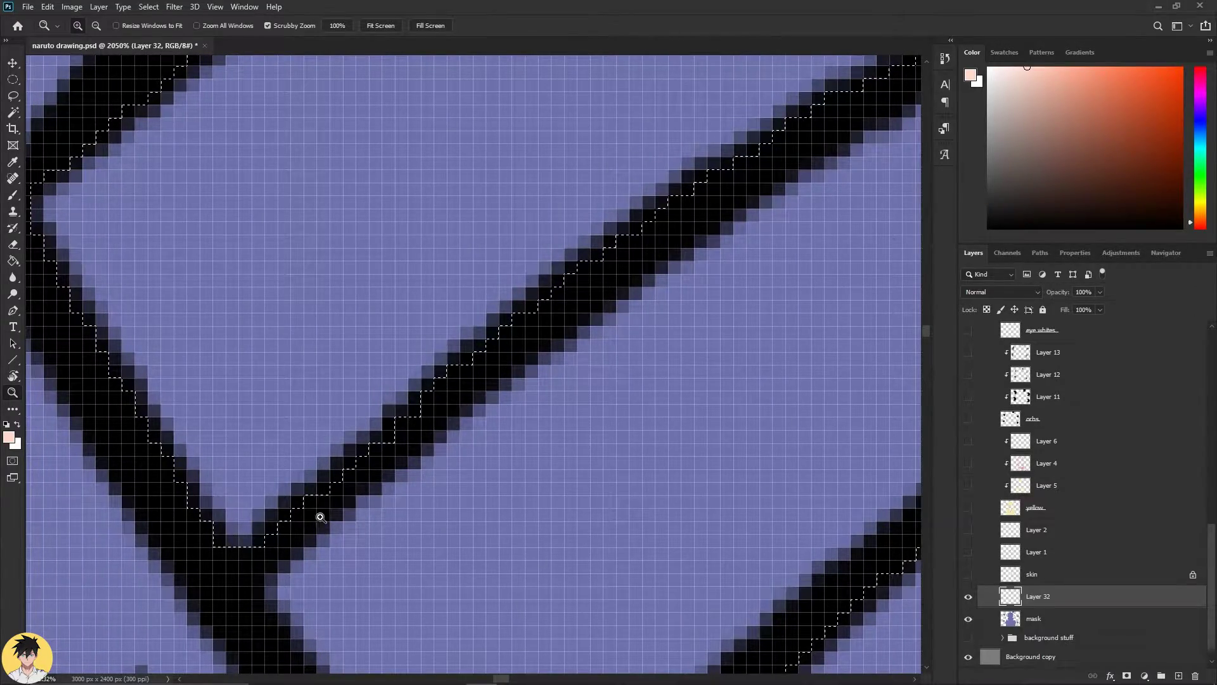
pyautogui.moveTo(641, 367); pyautogui.dragTo(510, 370)
pyautogui.moveTo(755, 355); pyautogui.dragTo(476, 398)
pyautogui.press('g')
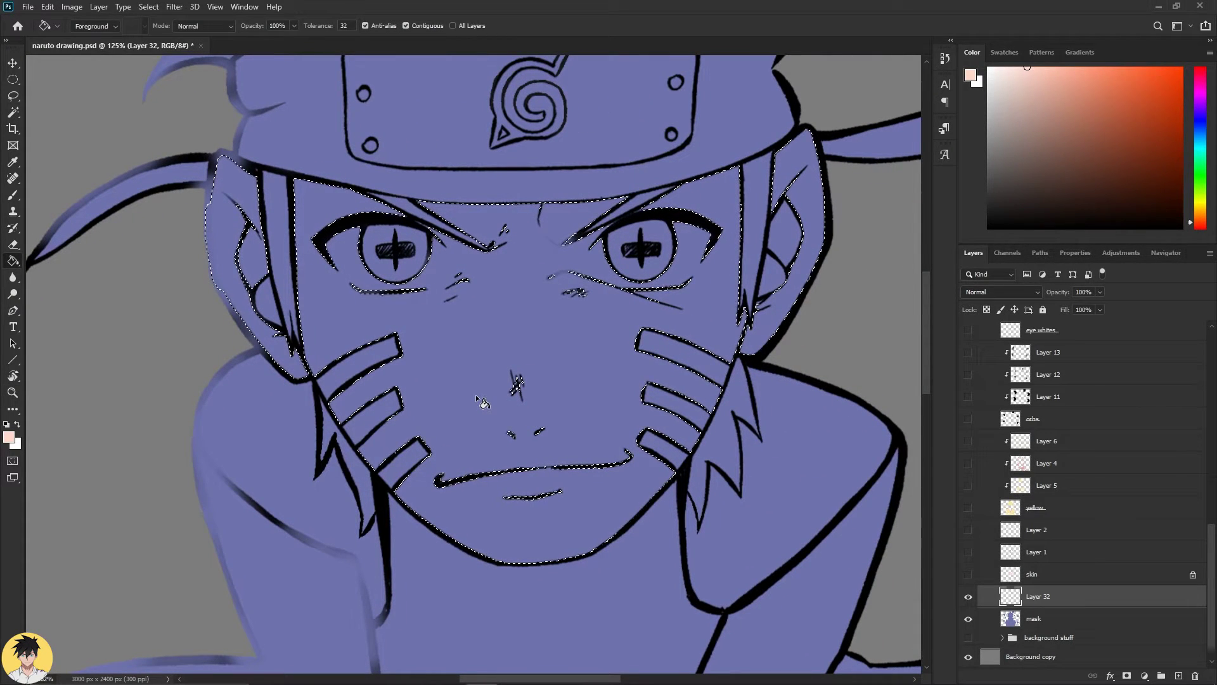
pyautogui.click(477, 398)
pyautogui.press('z')
pyautogui.moveTo(477, 399)
pyautogui.mouseDown()
pyautogui.moveTo(641, 426)
pyautogui.moveTo(570, 427)
pyautogui.mouseUp()
pyautogui.press('g')
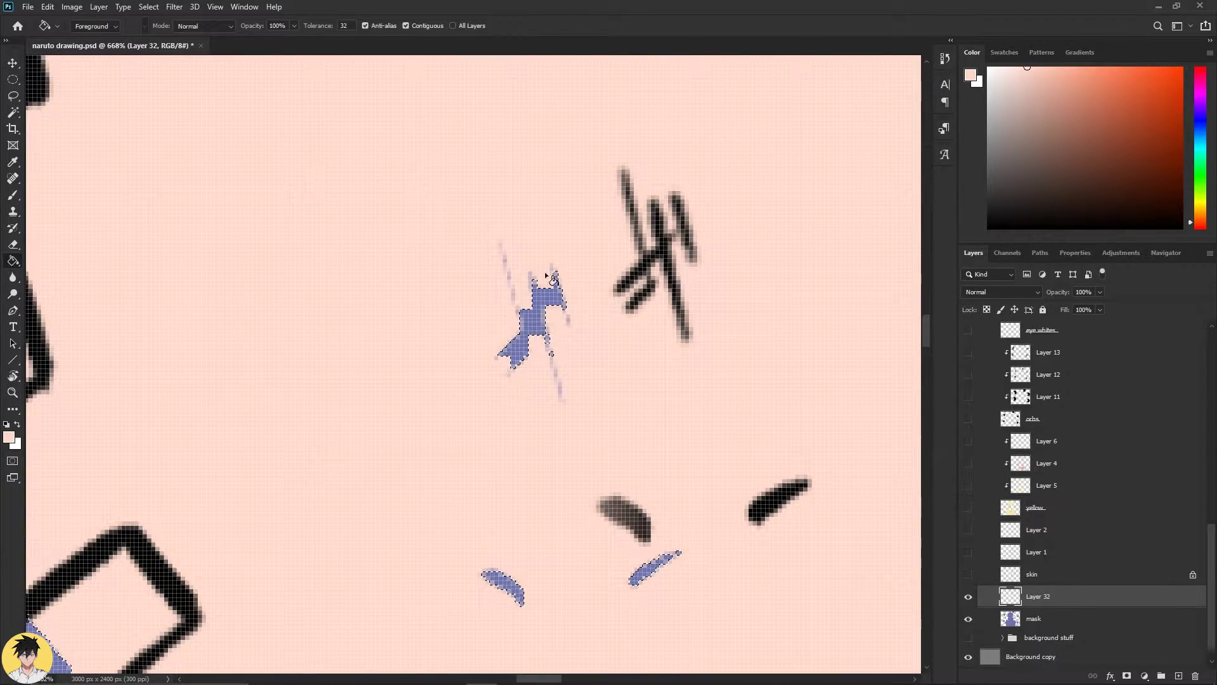
# Undo the peach fill on Layer 32 and hide that layer.
pyautogui.hotkey('ctrl', 'z')
pyautogui.press('z')
pyautogui.moveTo(587, 353)
pyautogui.mouseDown()
pyautogui.moveTo(506, 356)
pyautogui.moveTo(450, 389)
pyautogui.mouseUp()
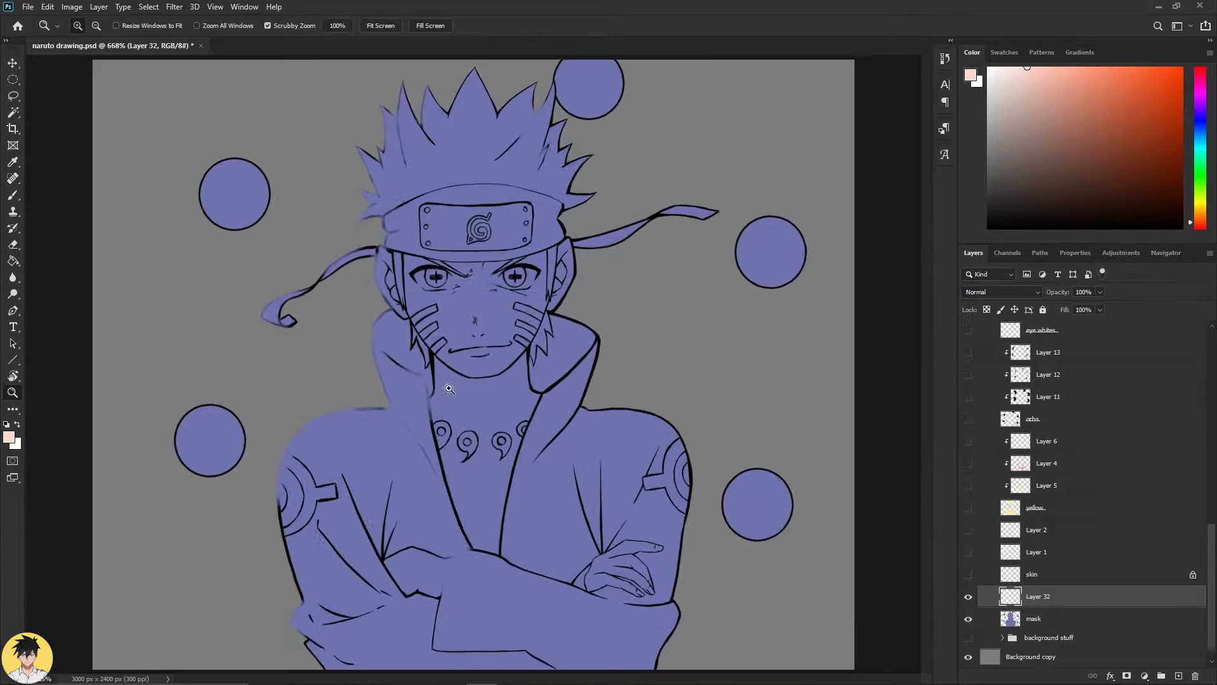
pyautogui.click(968, 597)
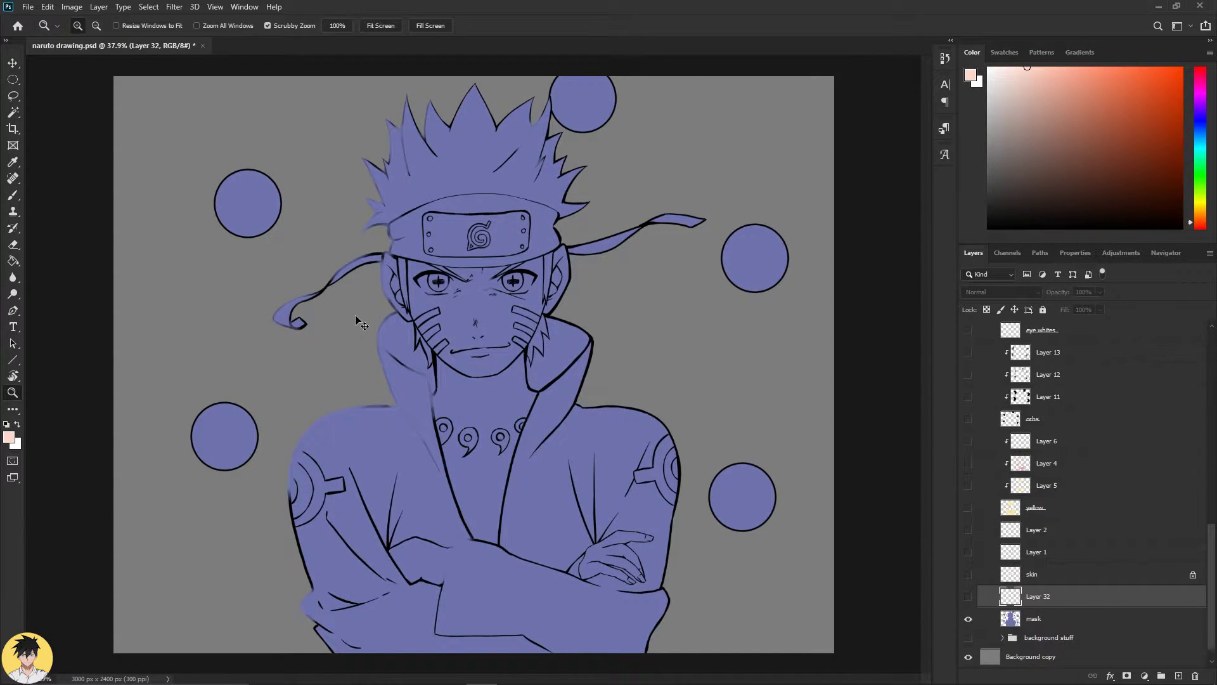
pyautogui.moveTo(474, 314); pyautogui.dragTo(496, 375)
pyautogui.moveTo(688, 405); pyautogui.dragTo(592, 372)
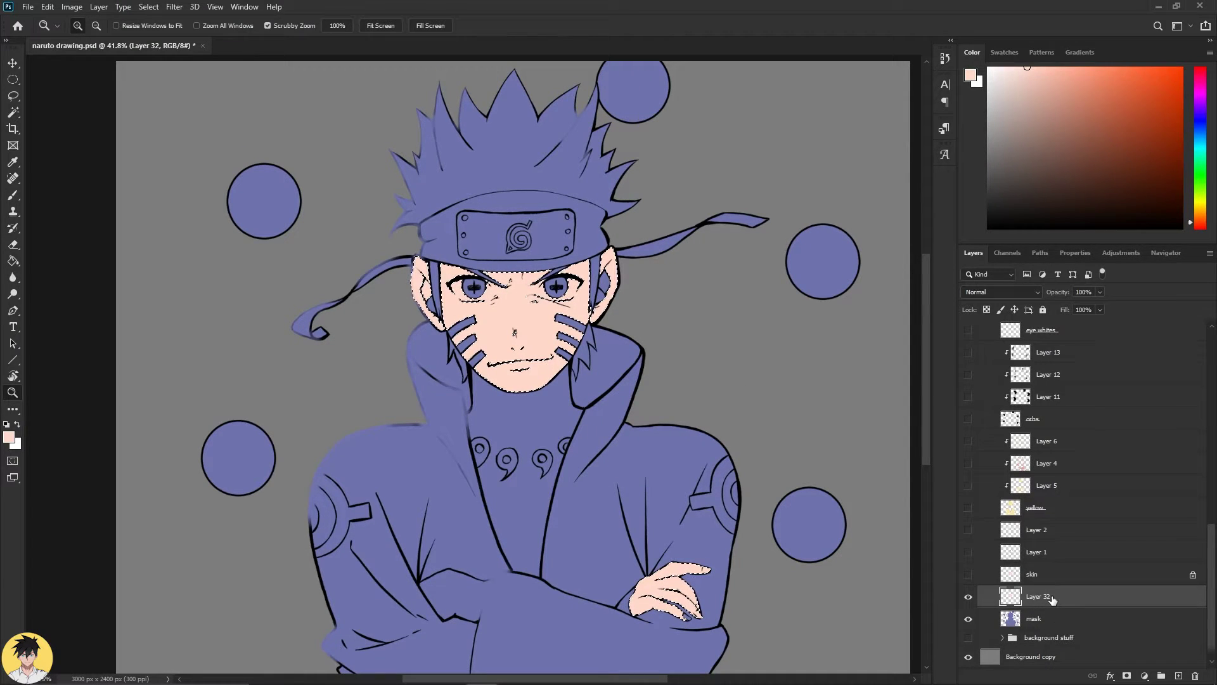
# Delete Layer 32 and show the existing locked skin layer in its place.
pyautogui.click(968, 598)
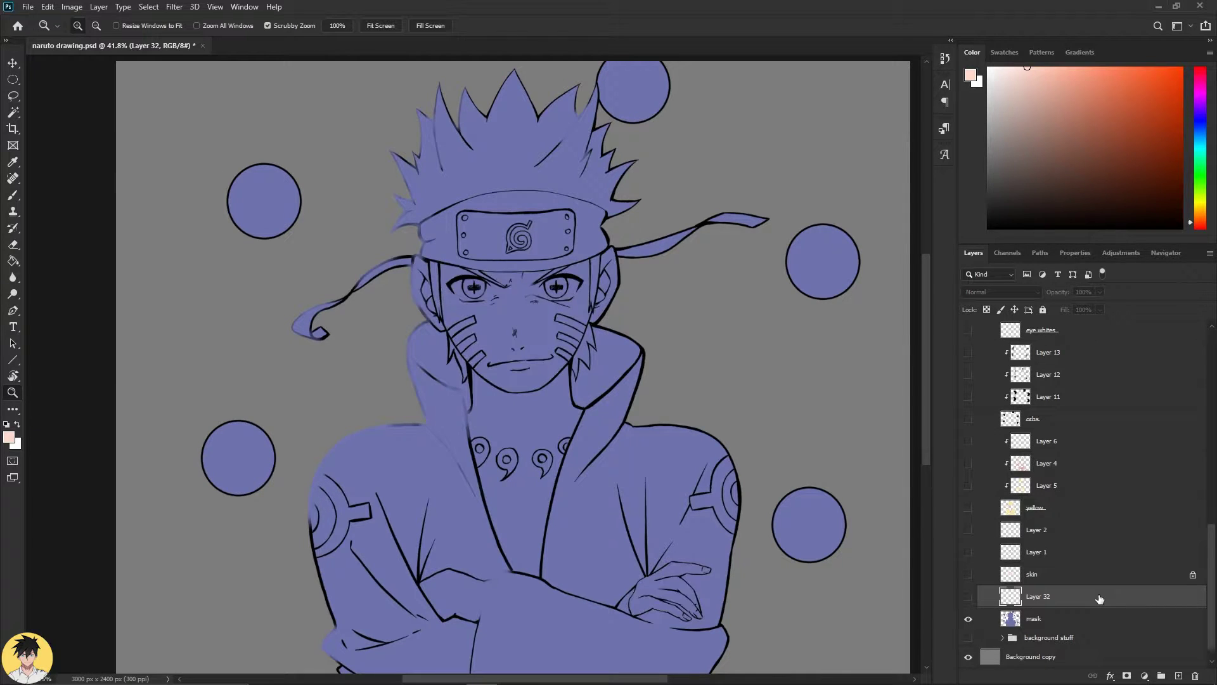
pyautogui.press('Delete')
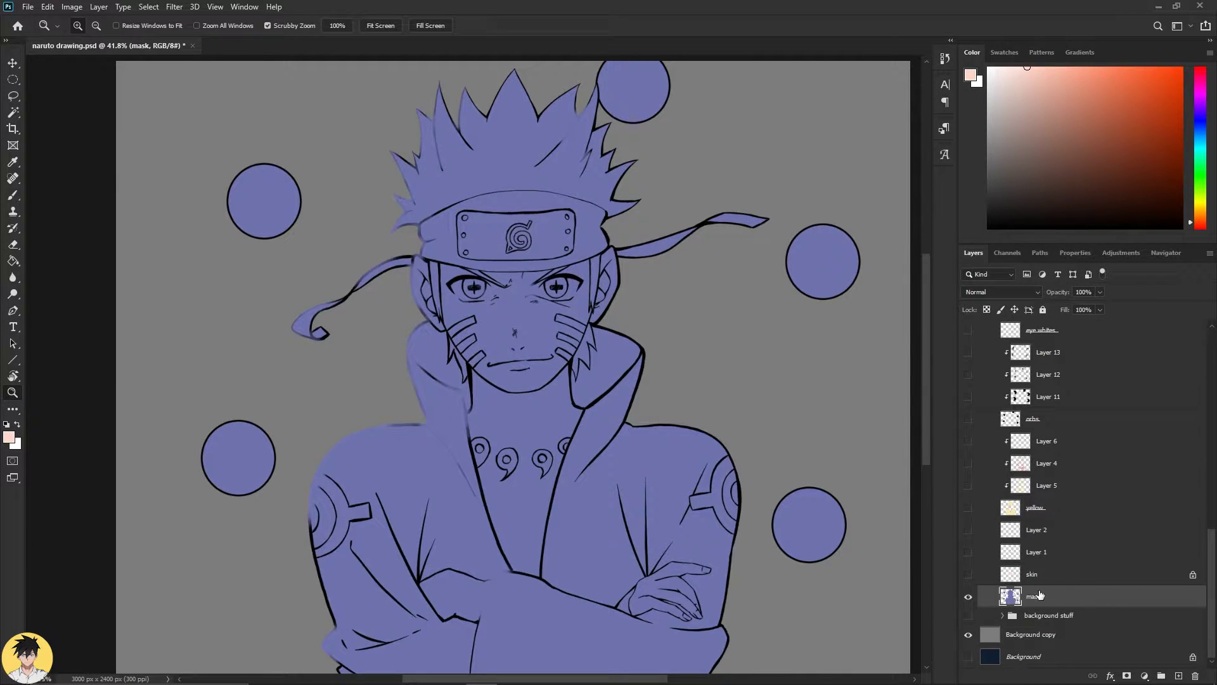
pyautogui.click(968, 574)
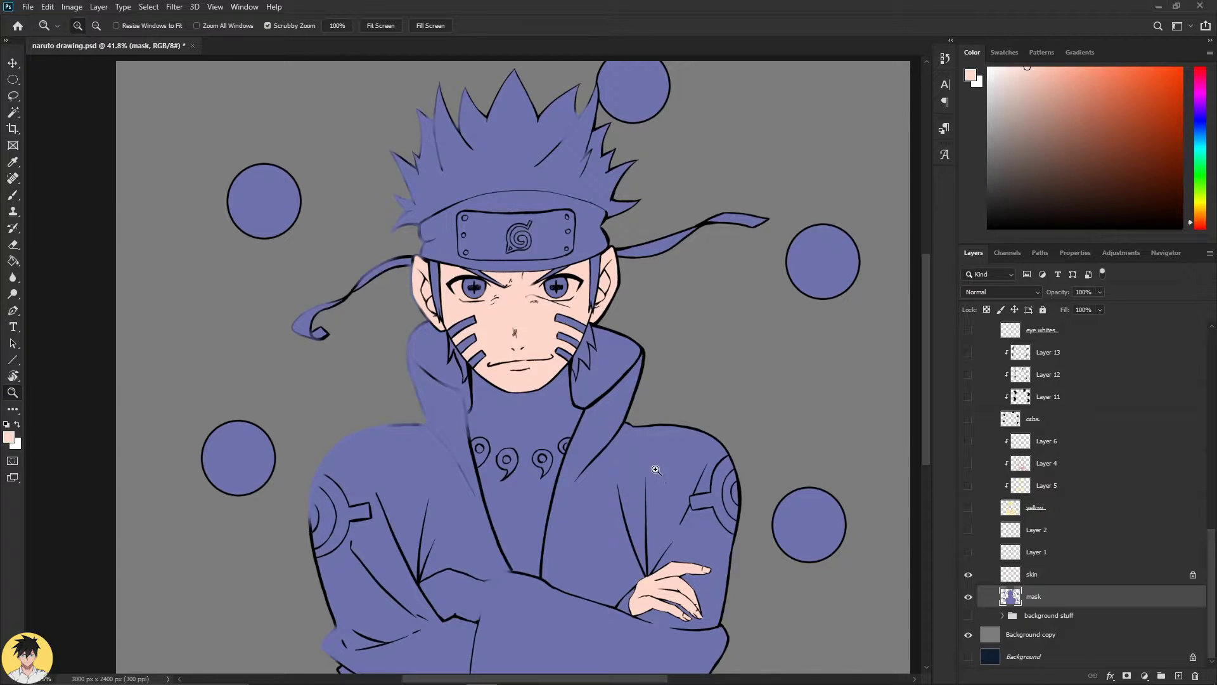
pyautogui.moveTo(527, 343); pyautogui.dragTo(618, 362)
pyautogui.moveTo(455, 285); pyautogui.dragTo(519, 293)
pyautogui.moveTo(700, 442)
pyautogui.mouseDown()
pyautogui.moveTo(473, 476)
pyautogui.moveTo(561, 467)
pyautogui.moveTo(541, 466)
pyautogui.mouseUp()
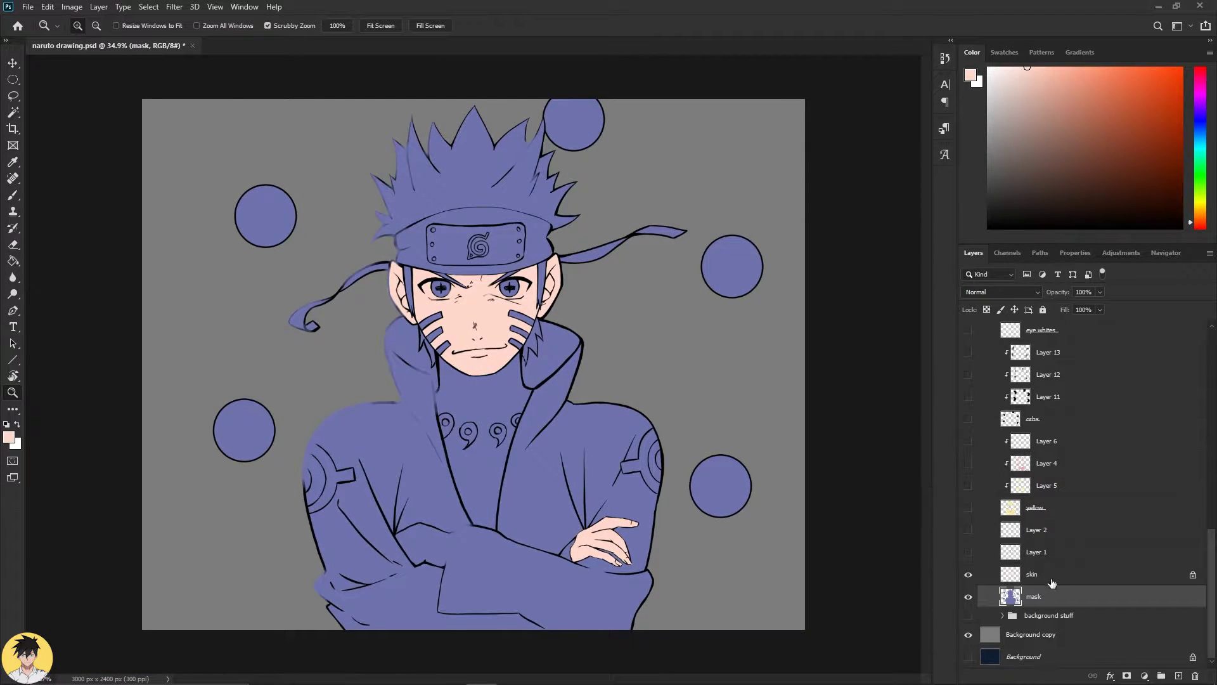
# Clip Layer 1 and Layer 2 to the skin layer, and show the yellow layer for the hair and coat.
pyautogui.scroll(1, 1057, 584)
pyautogui.scroll(1, 1034, 613)
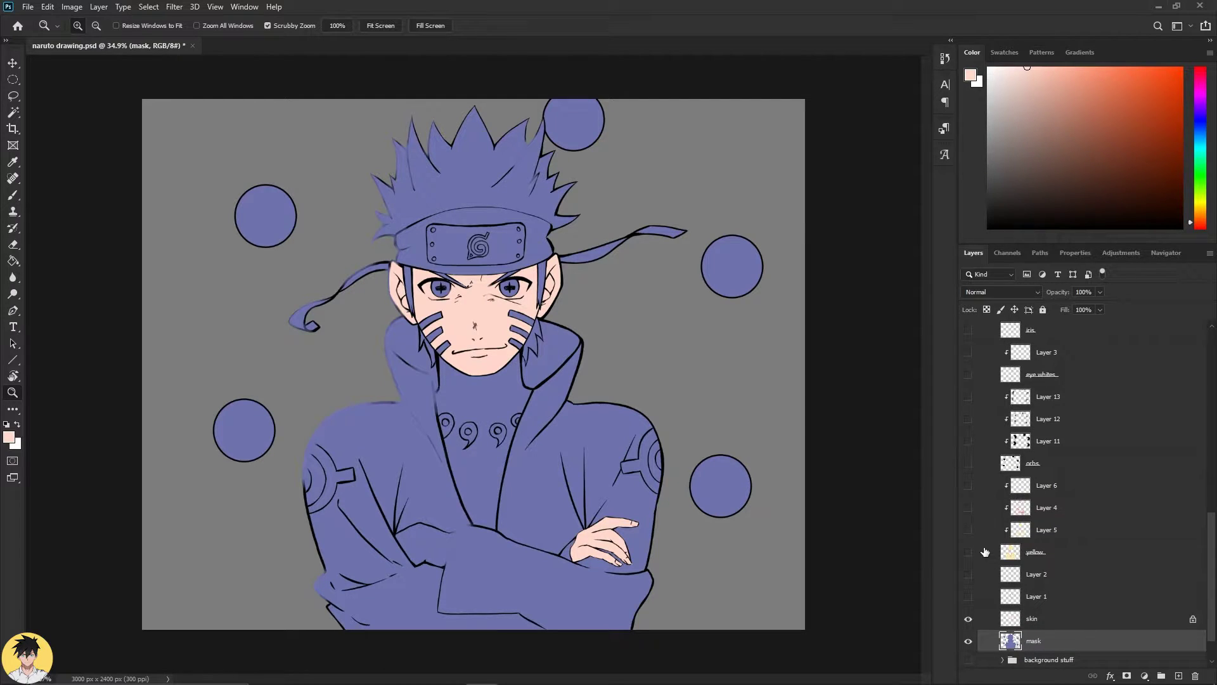
pyautogui.keyDown('alt'); pyautogui.click(1042, 606); pyautogui.keyUp('alt')
pyautogui.keyDown('alt'); pyautogui.click(1043, 584); pyautogui.keyUp('alt')
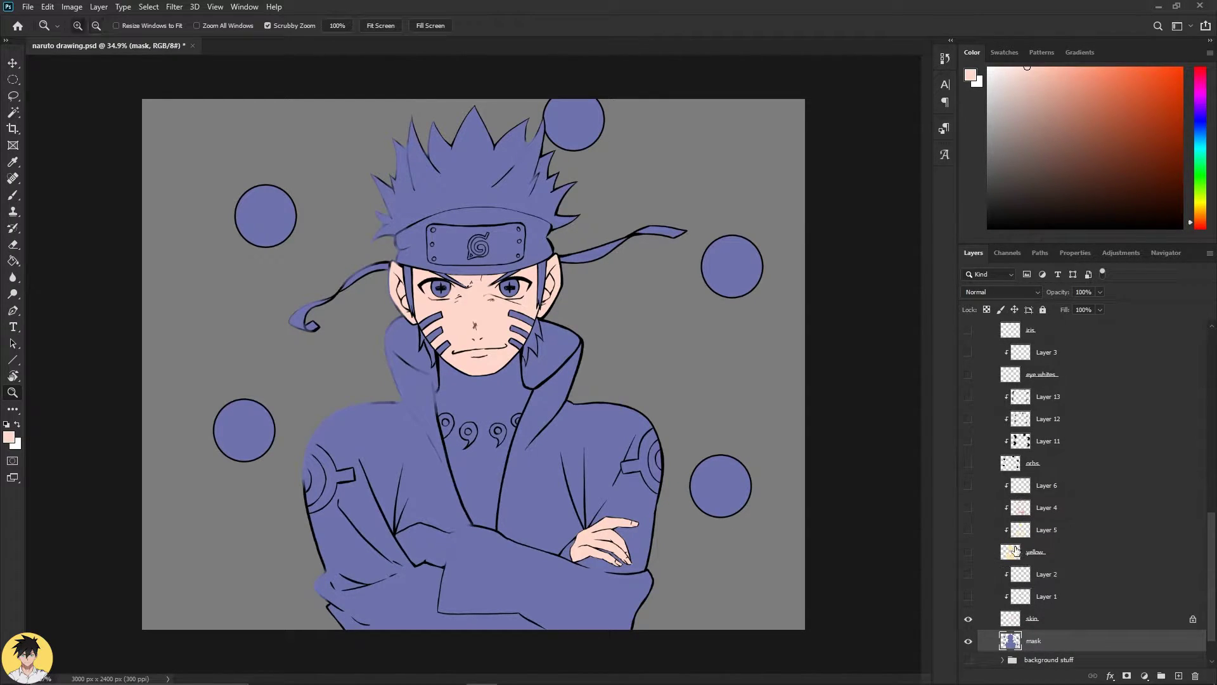
pyautogui.click(968, 552)
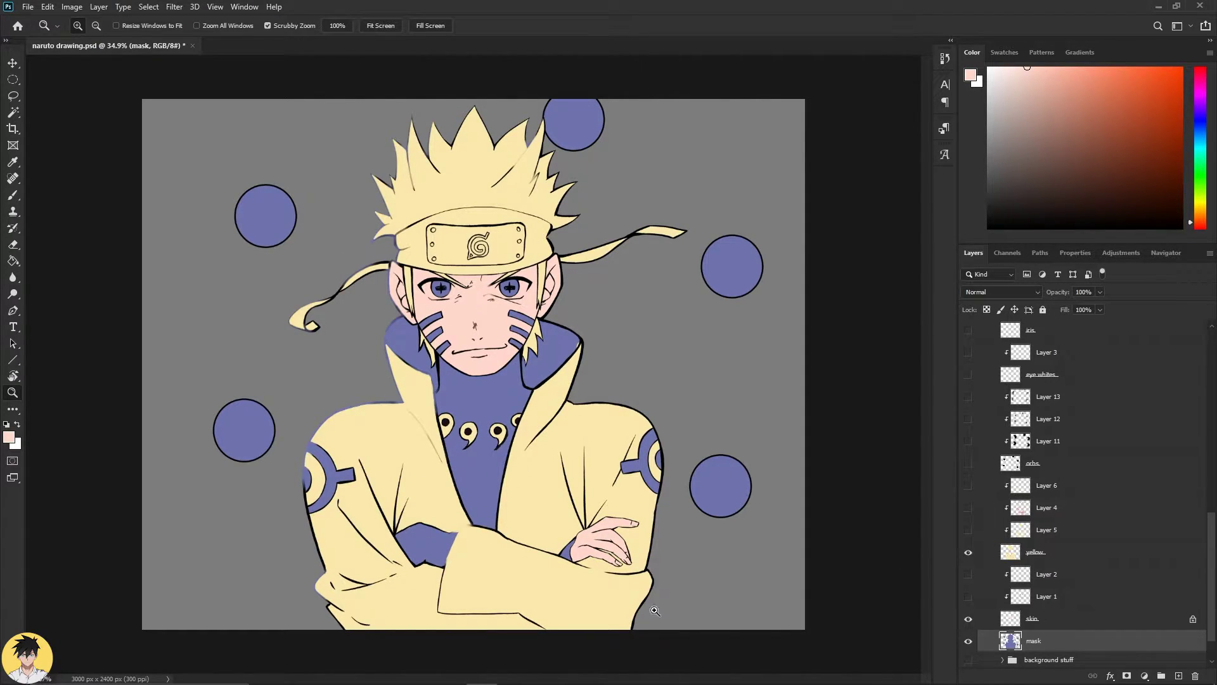
# Show the orbs layer and make it active, and show the eye whites layer.
pyautogui.scroll(3, 1078, 616)
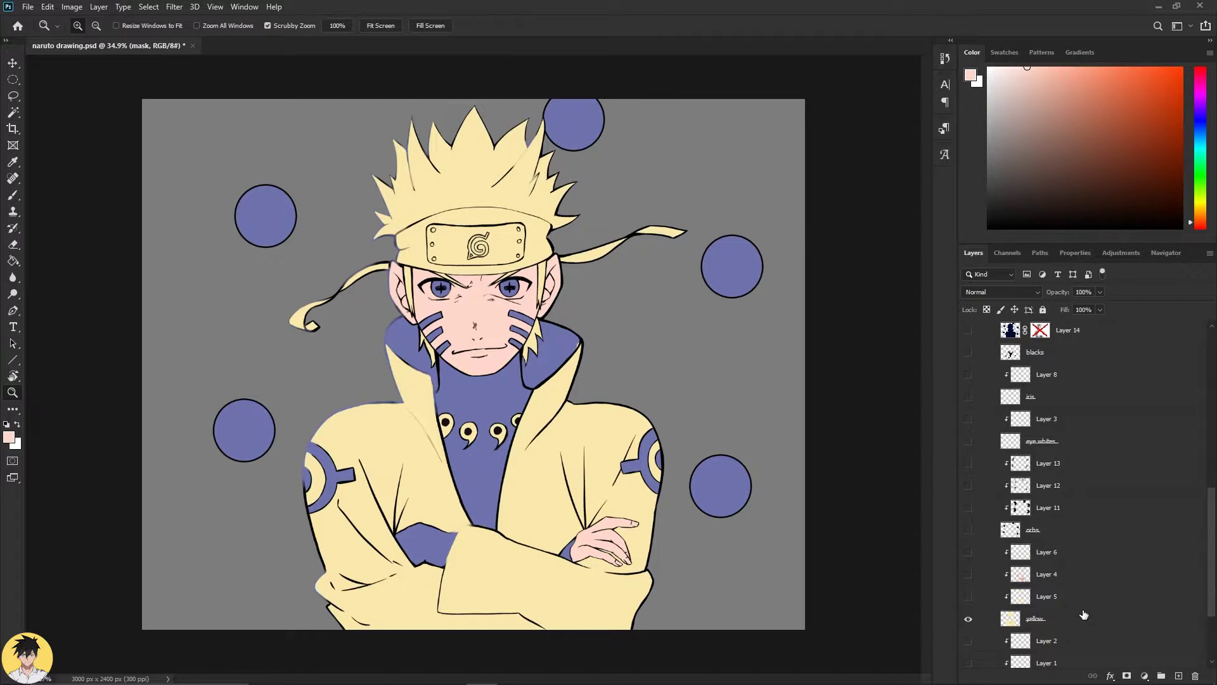
pyautogui.click(968, 531)
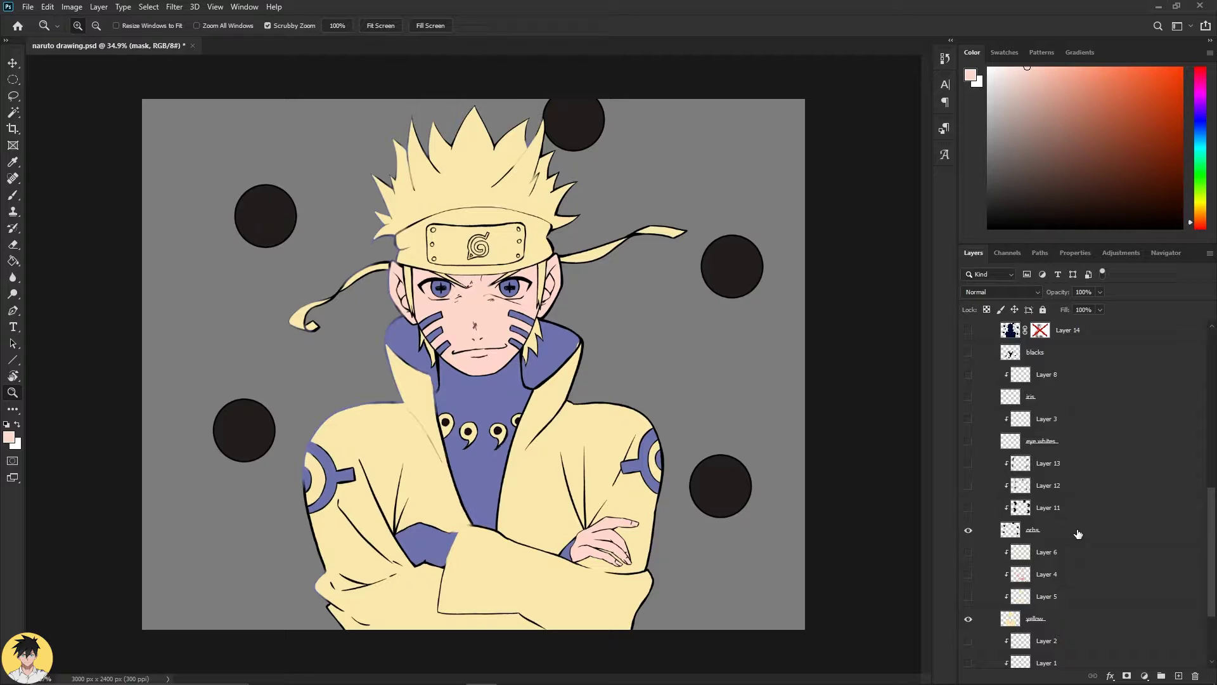
pyautogui.click(1078, 534)
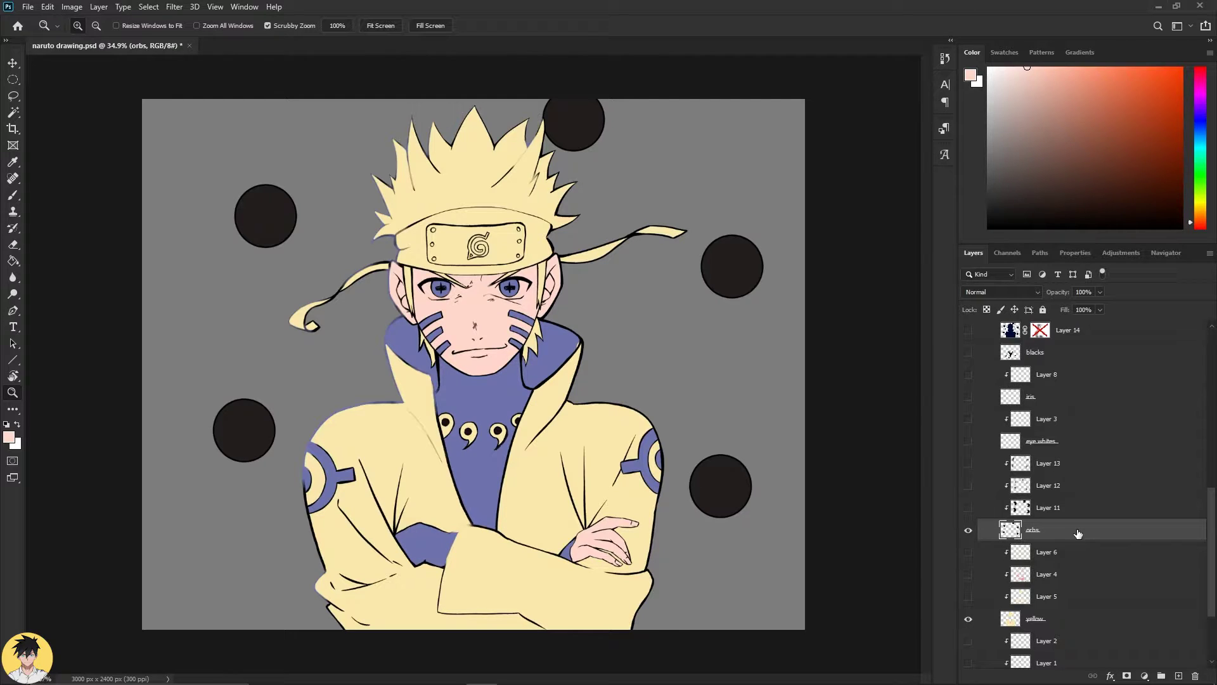
pyautogui.scroll(1, 1081, 533)
pyautogui.click(969, 468)
pyautogui.moveTo(353, 330); pyautogui.dragTo(435, 303)
pyautogui.moveTo(744, 201); pyautogui.dragTo(529, 315)
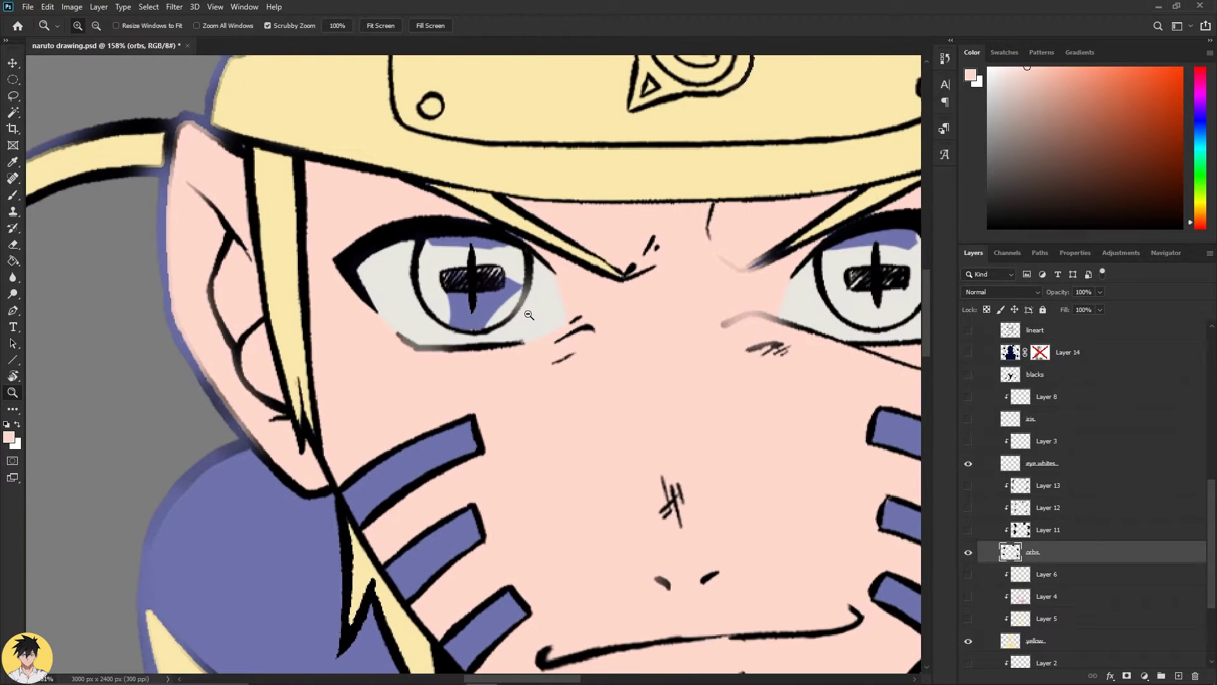
# Sample the off-white of the eye as the foreground colour with the Brush tool active.
pyautogui.press('b')
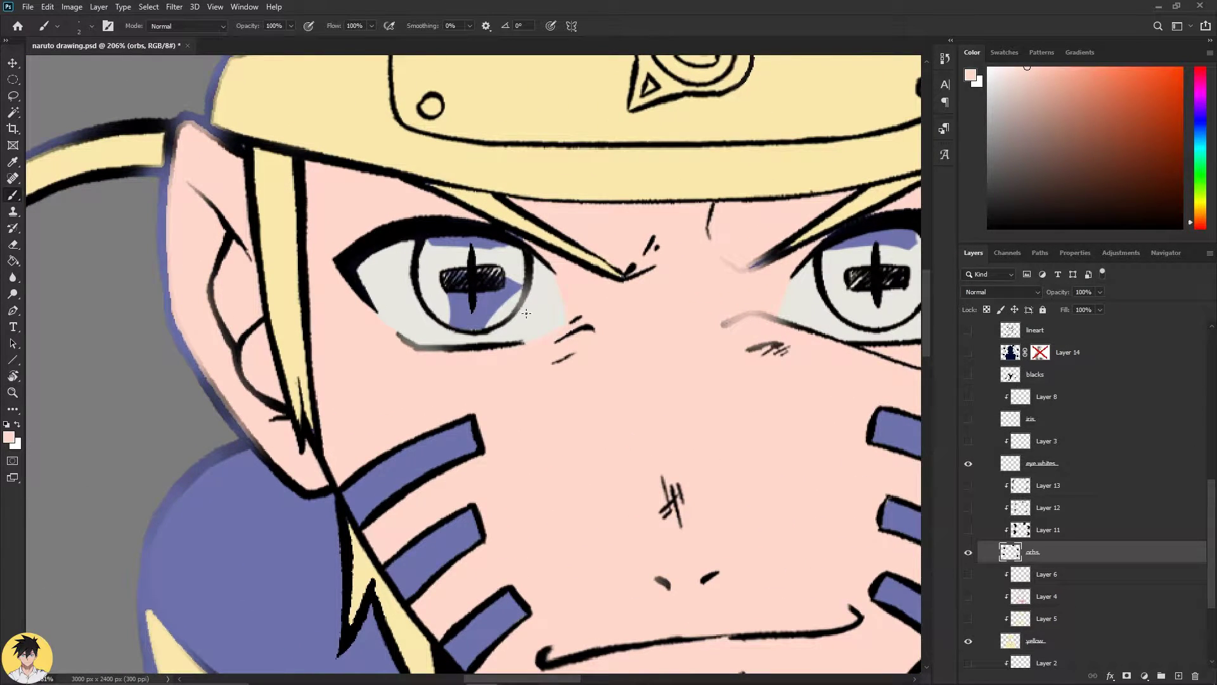
pyautogui.press('z')
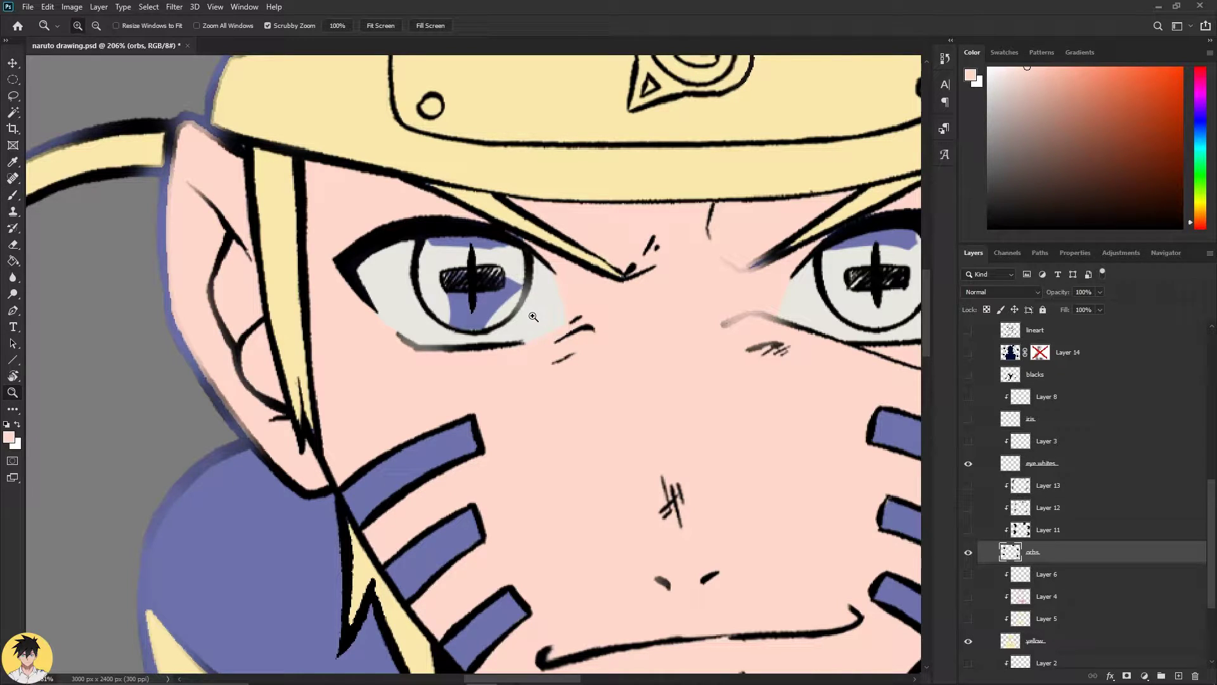
pyautogui.press('b')
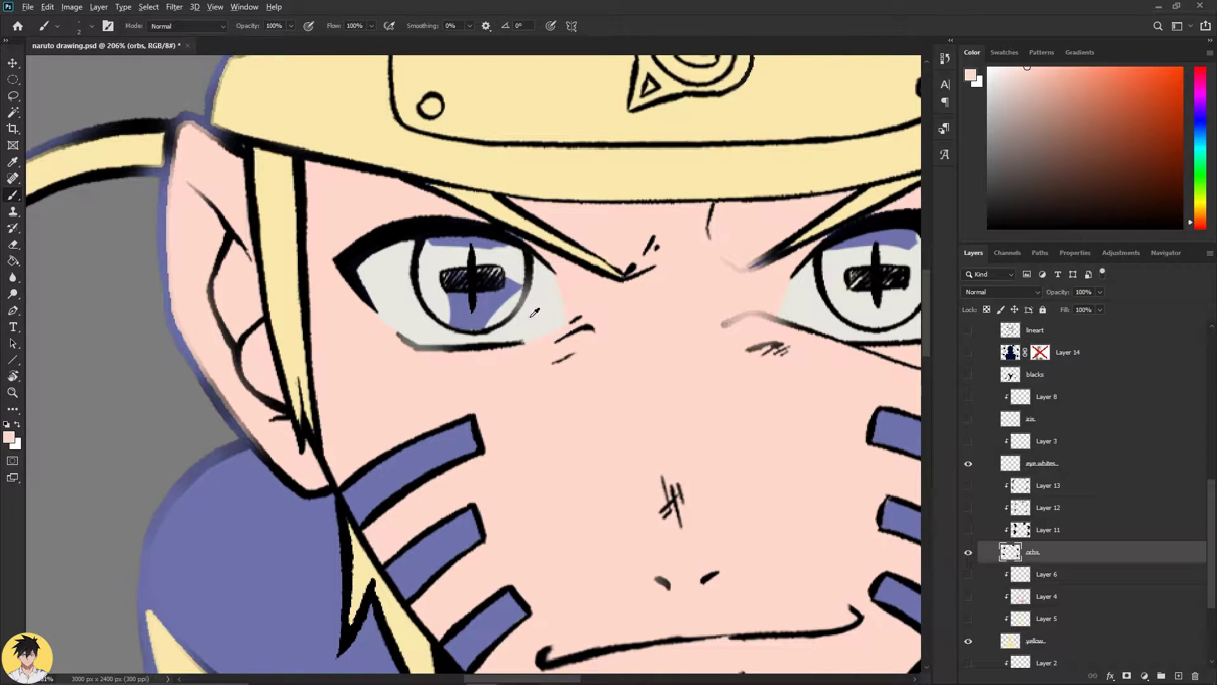
pyautogui.keyDown('alt'); pyautogui.click(536, 310); pyautogui.keyUp('alt')
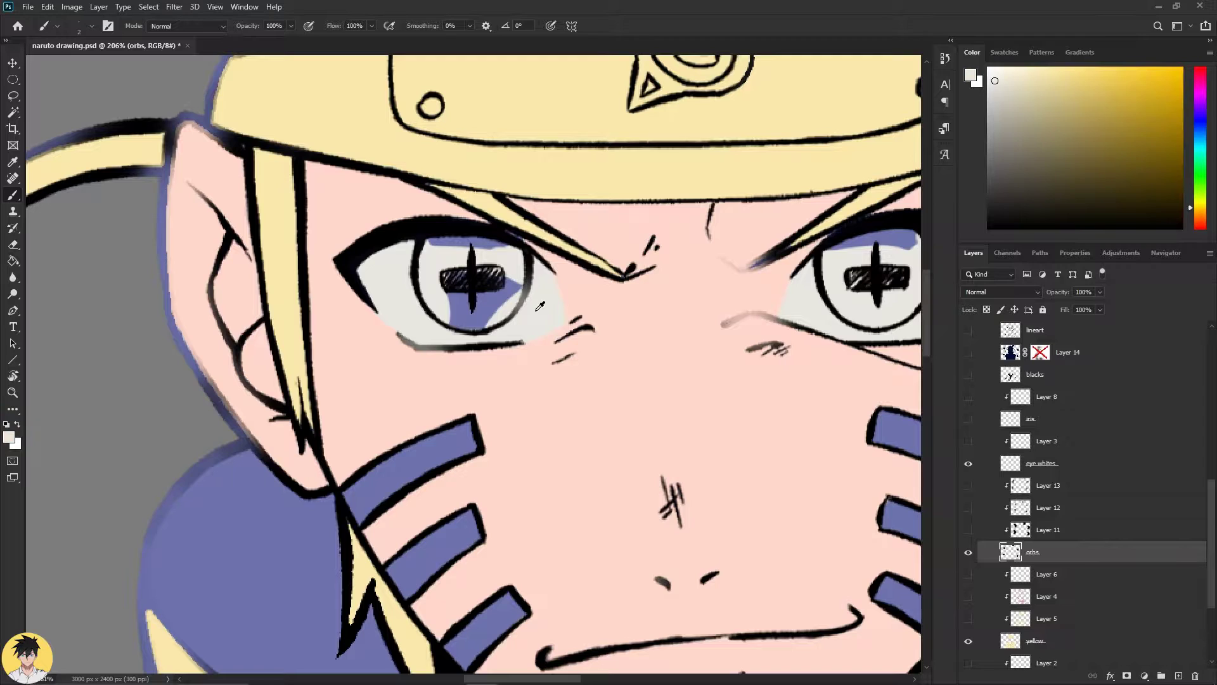
pyautogui.click(994, 82)
pyautogui.press('z')
pyautogui.moveTo(746, 411)
pyautogui.mouseDown()
pyautogui.moveTo(709, 417)
pyautogui.moveTo(628, 375)
pyautogui.mouseUp()
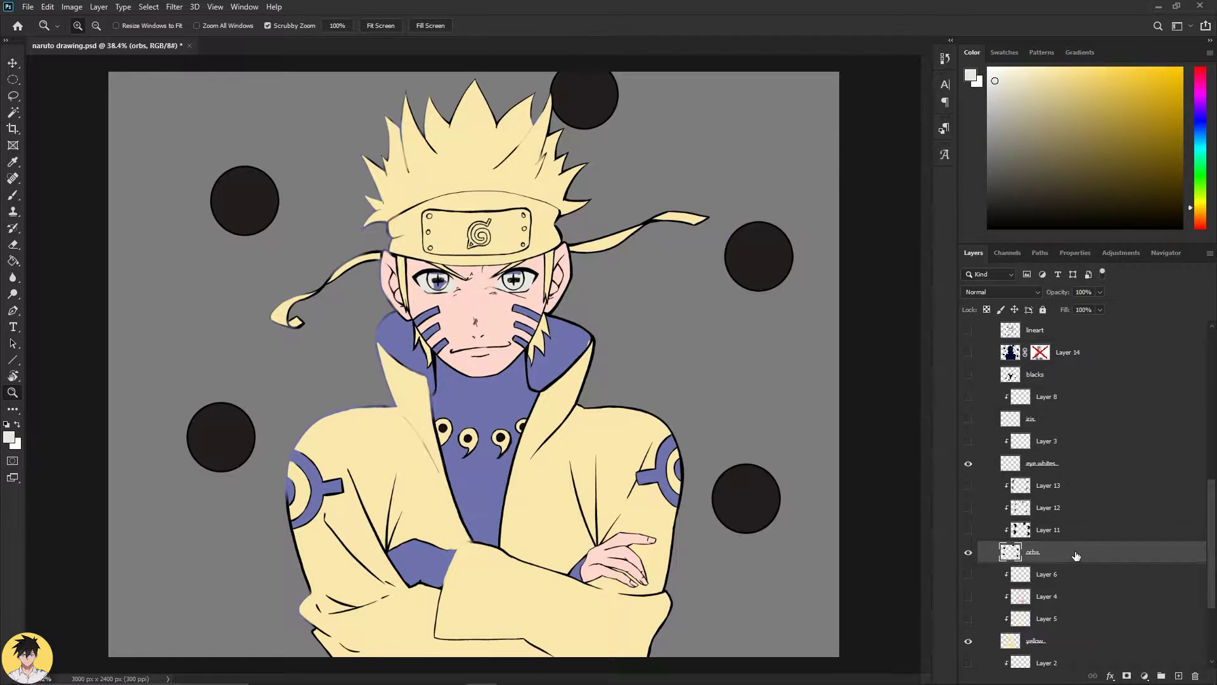
# Show the iris layer and the blacks layer to complete the flat colours of the figure.
pyautogui.scroll(1, 1016, 462)
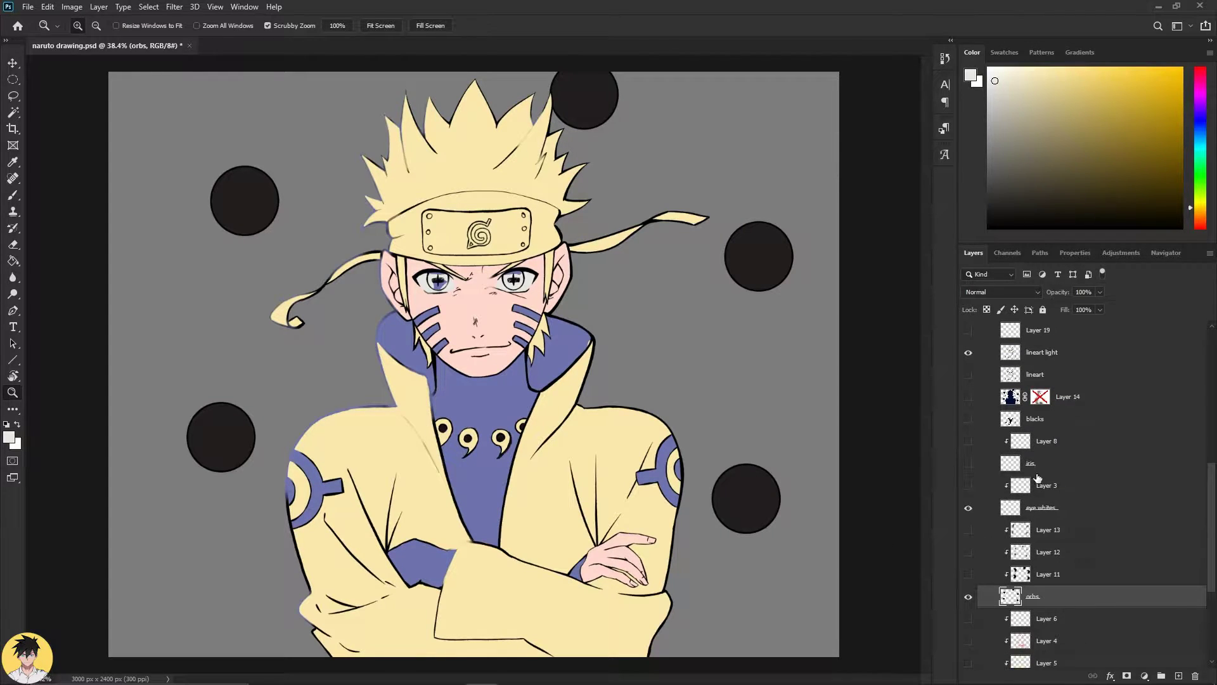
pyautogui.click(968, 463)
pyautogui.moveTo(425, 269)
pyautogui.mouseDown()
pyautogui.moveTo(553, 279)
pyautogui.moveTo(448, 273)
pyautogui.mouseUp()
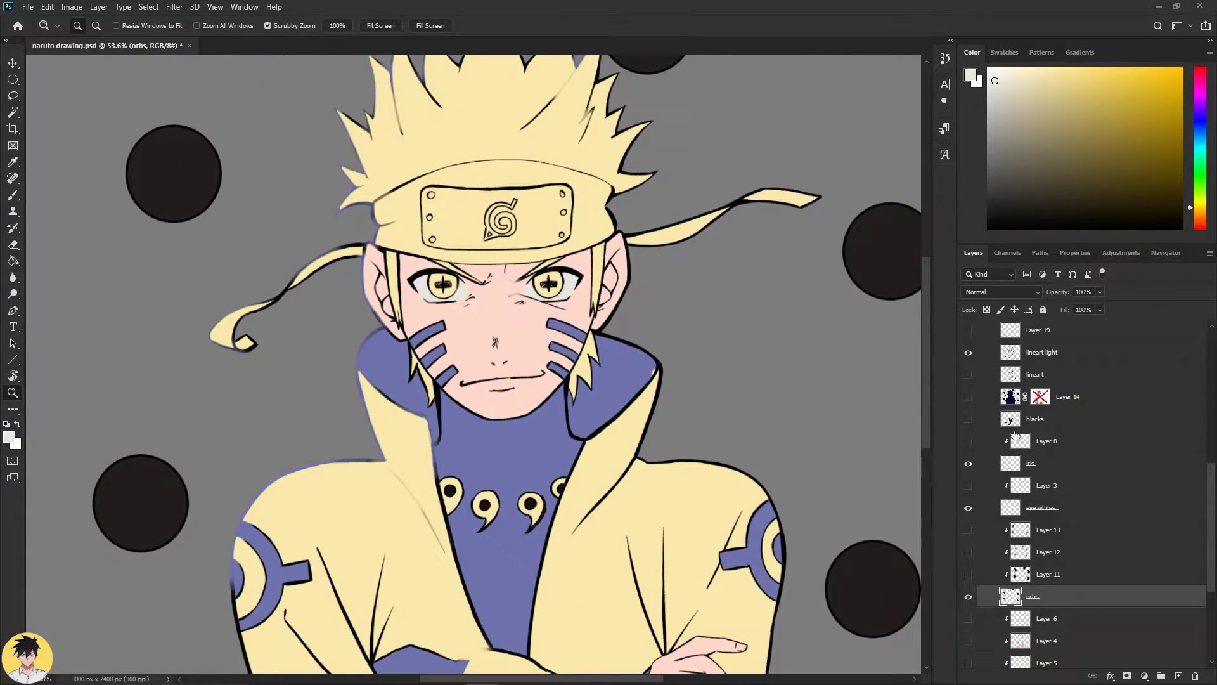
pyautogui.scroll(3, 1018, 421)
pyautogui.scroll(-1, 1017, 437)
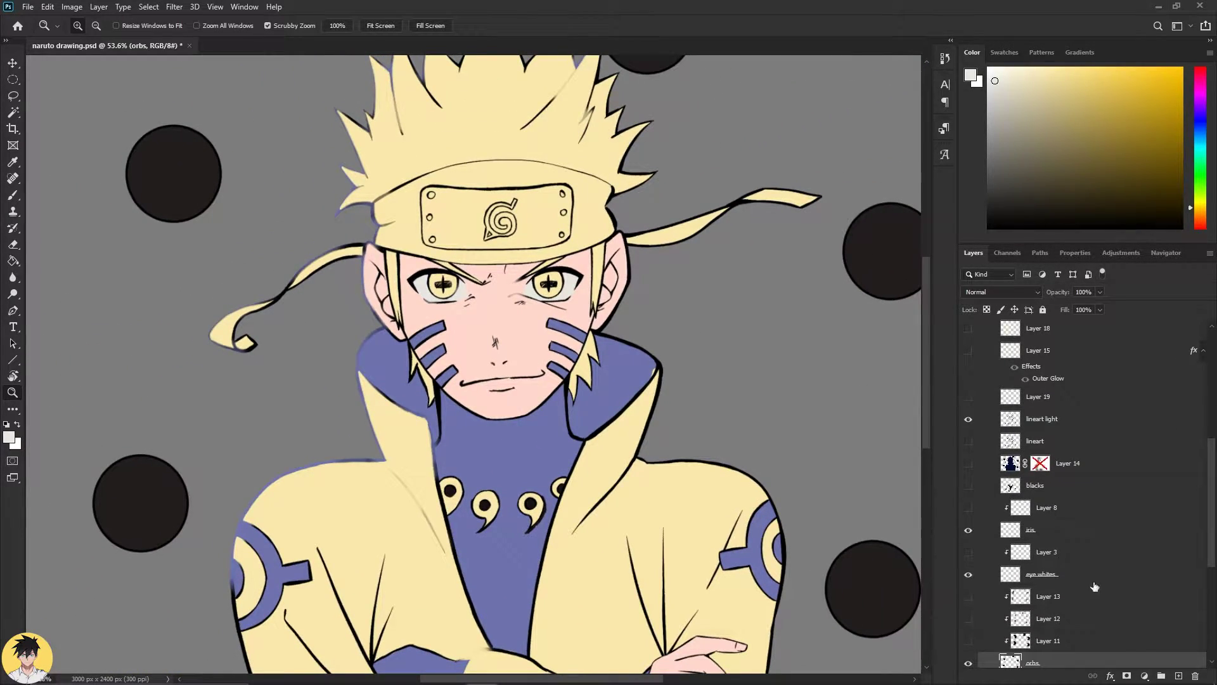
pyautogui.click(968, 486)
pyautogui.moveTo(821, 492); pyautogui.dragTo(681, 494)
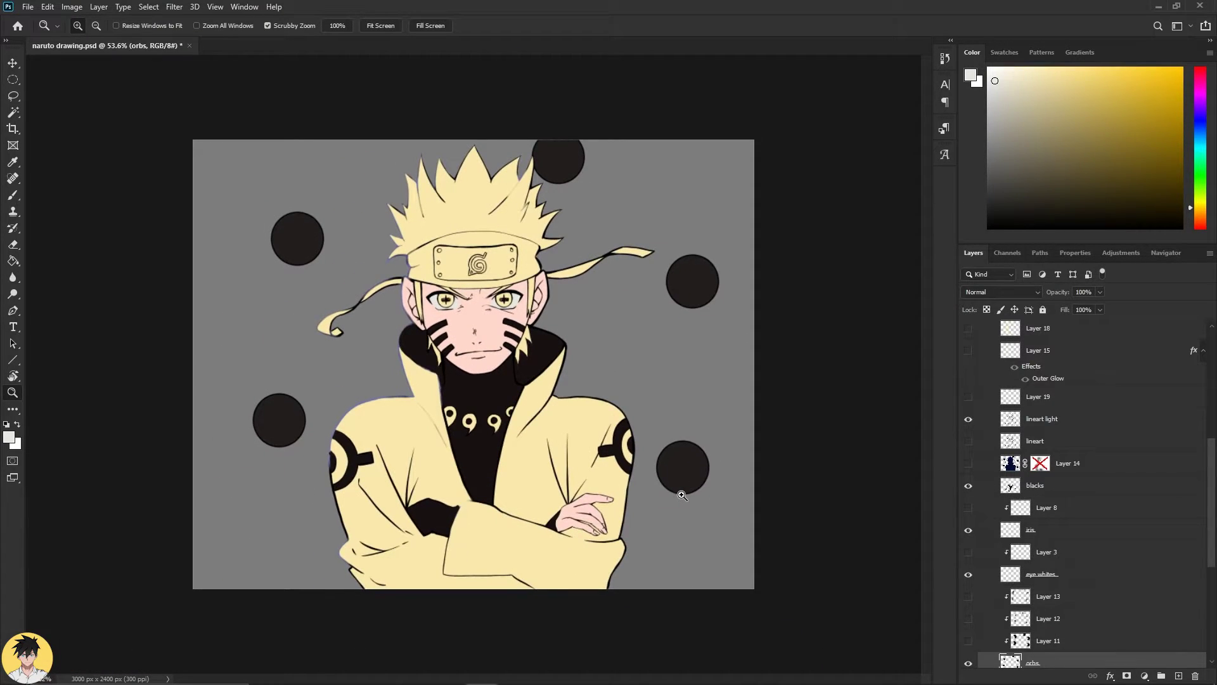
# Examine up close how the flat colours meet the lineart around the hand and other parts of the figure.
pyautogui.moveTo(459, 454); pyautogui.dragTo(763, 435)
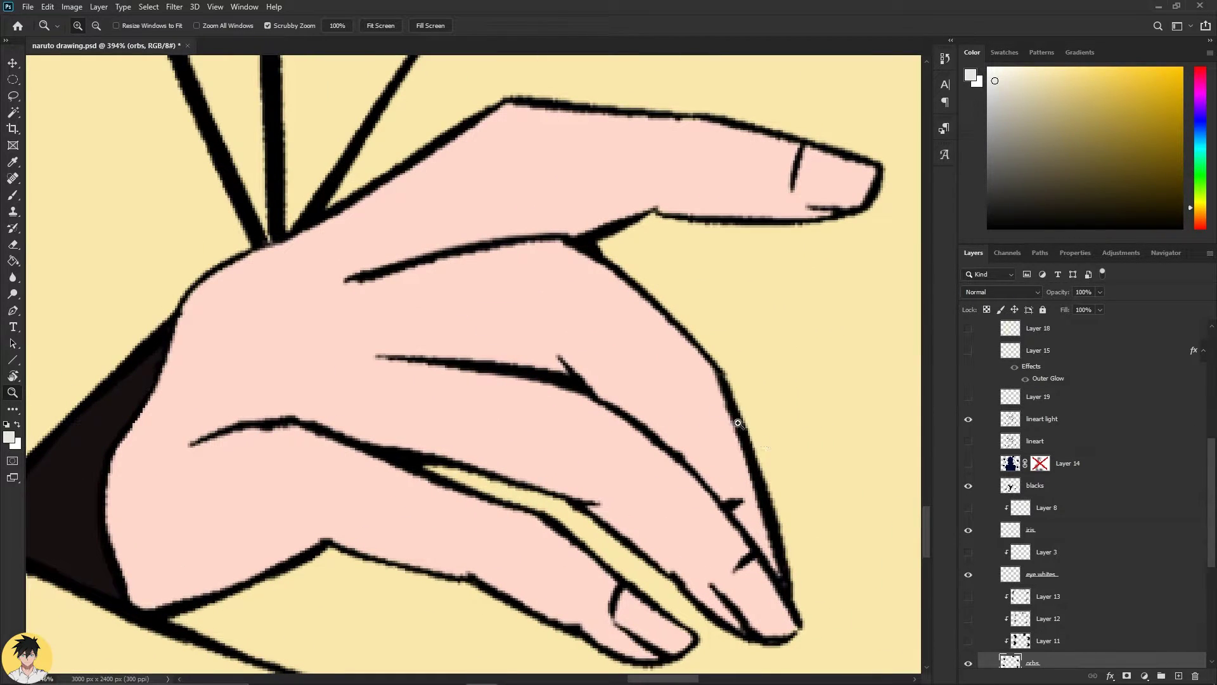
pyautogui.moveTo(458, 220); pyautogui.dragTo(777, 171)
pyautogui.moveTo(364, 392); pyautogui.dragTo(887, 358)
pyautogui.moveTo(254, 437); pyautogui.dragTo(767, 564)
pyautogui.moveTo(260, 184); pyautogui.dragTo(552, 212)
pyautogui.moveTo(747, 440)
pyautogui.mouseDown()
pyautogui.moveTo(671, 424)
pyautogui.moveTo(627, 391)
pyautogui.moveTo(736, 408)
pyautogui.moveTo(649, 391)
pyautogui.moveTo(670, 345)
pyautogui.moveTo(646, 323)
pyautogui.moveTo(684, 320)
pyautogui.moveTo(664, 320)
pyautogui.mouseUp()
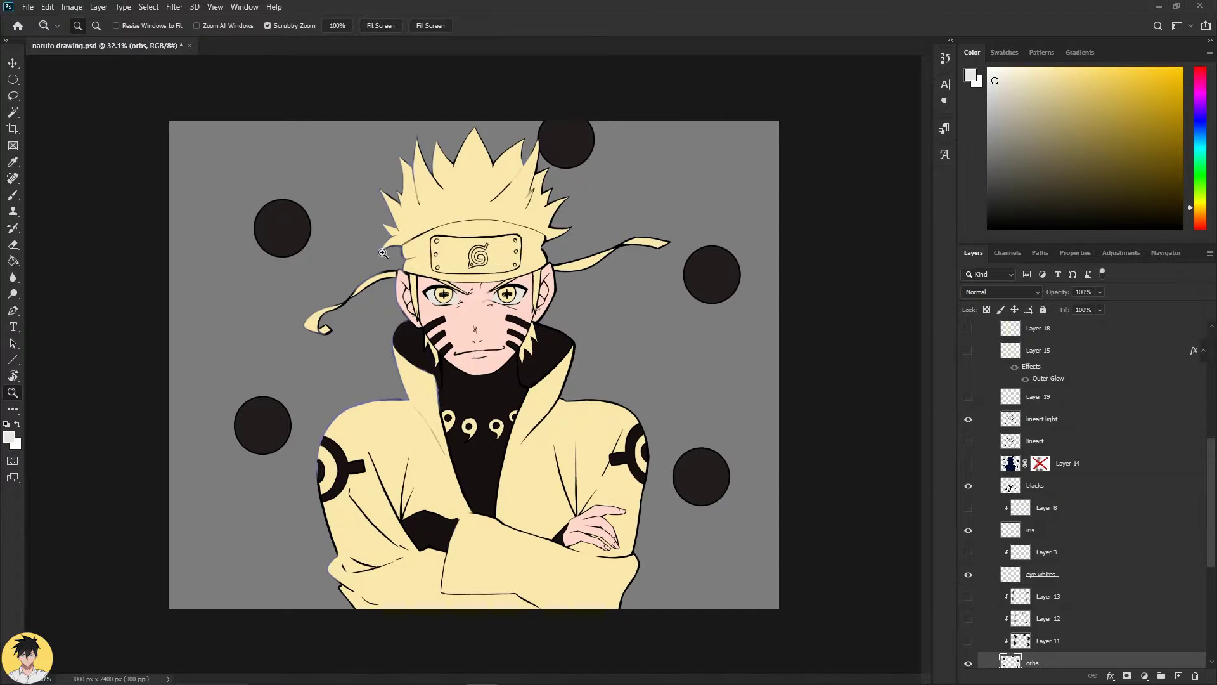
# Make the skin layer active.
pyautogui.scroll(-3, 996, 539)
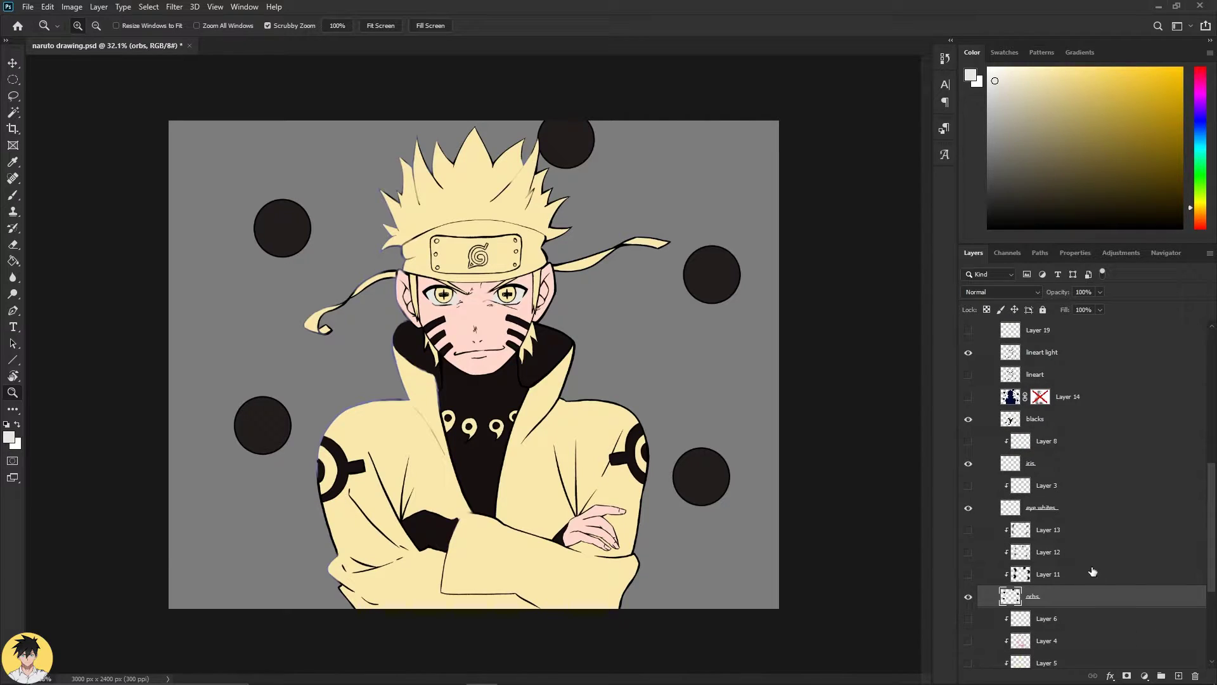
pyautogui.scroll(-8, 1088, 564)
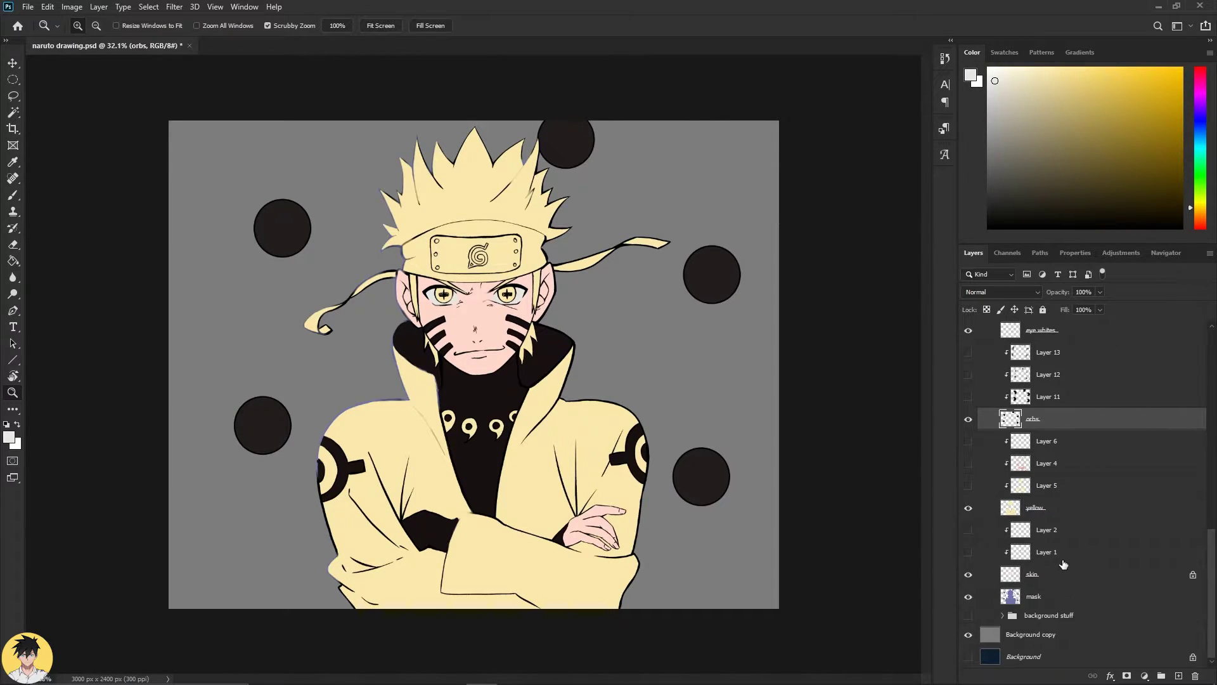
pyautogui.click(1059, 575)
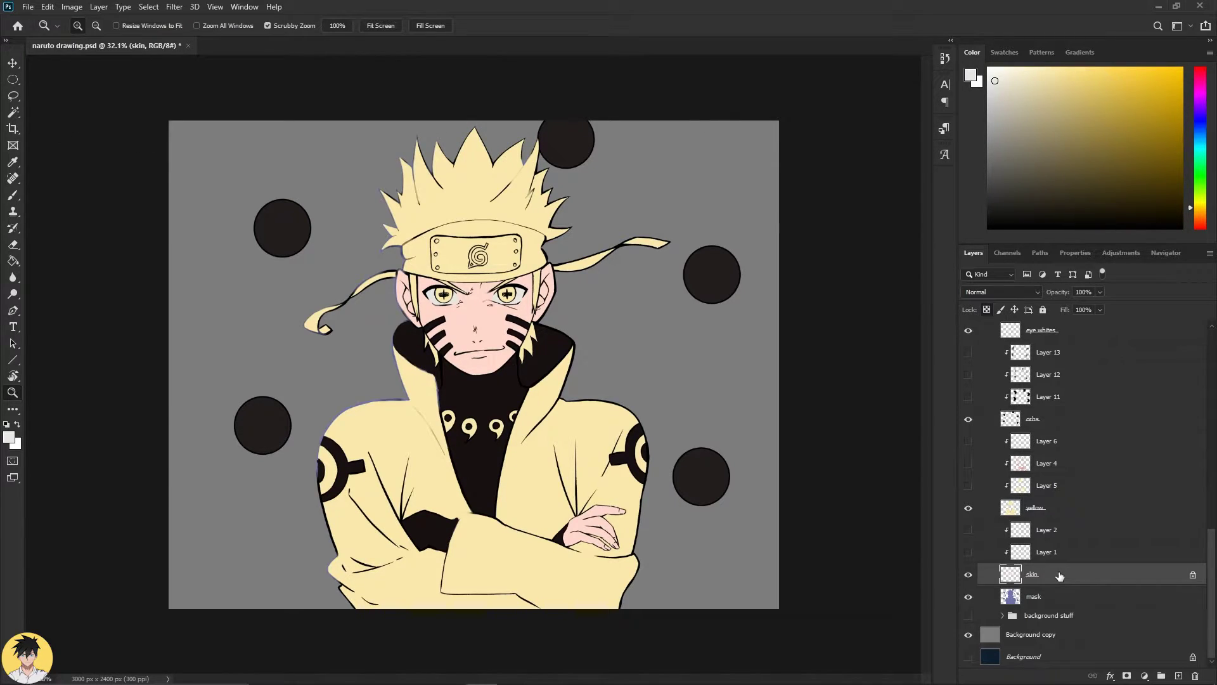
# Try an unclipped new layer directly above the skin layer and delete it again.
pyautogui.click(968, 574)
pyautogui.click(968, 574)
pyautogui.click(1178, 676)
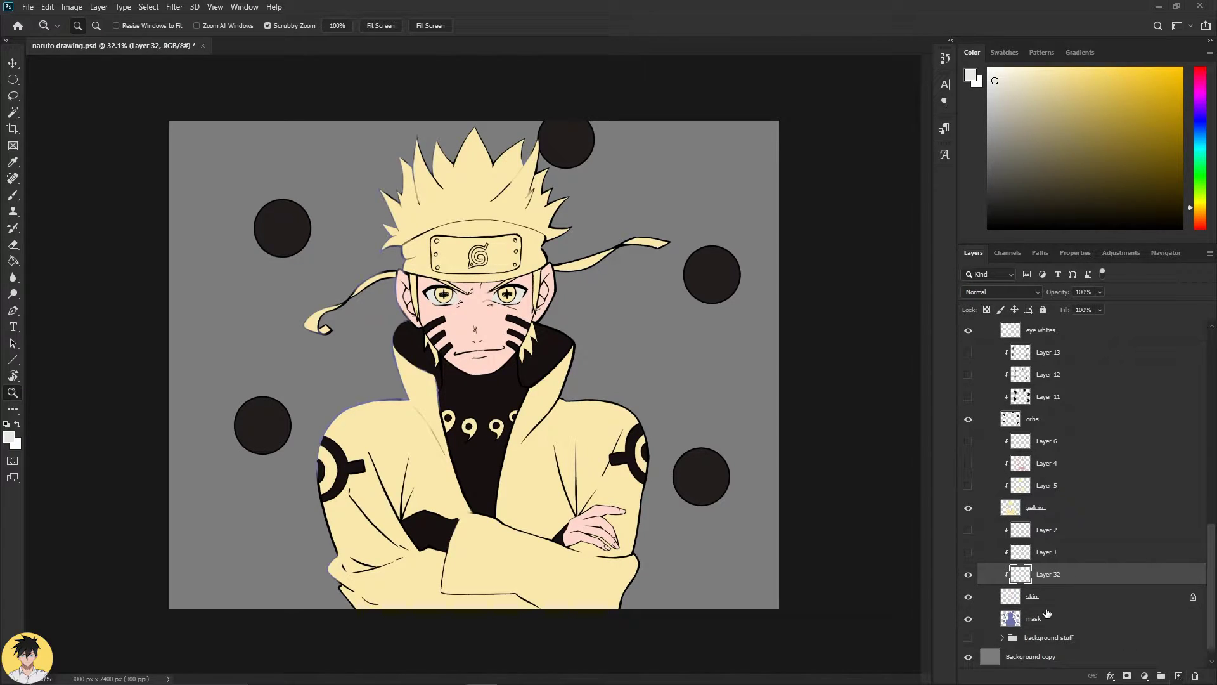
pyautogui.keyDown('alt'); pyautogui.click(1050, 584); pyautogui.keyUp('alt')
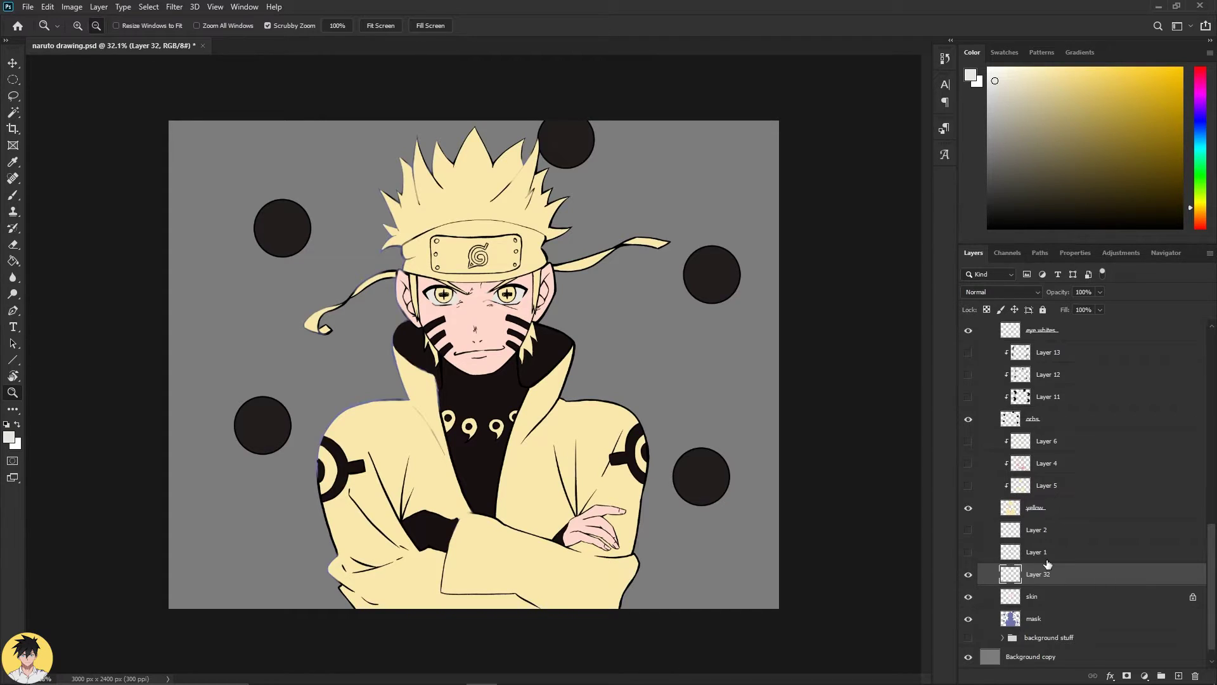
pyautogui.keyDown('alt'); pyautogui.click(1047, 560); pyautogui.keyUp('alt')
pyautogui.click(1042, 575)
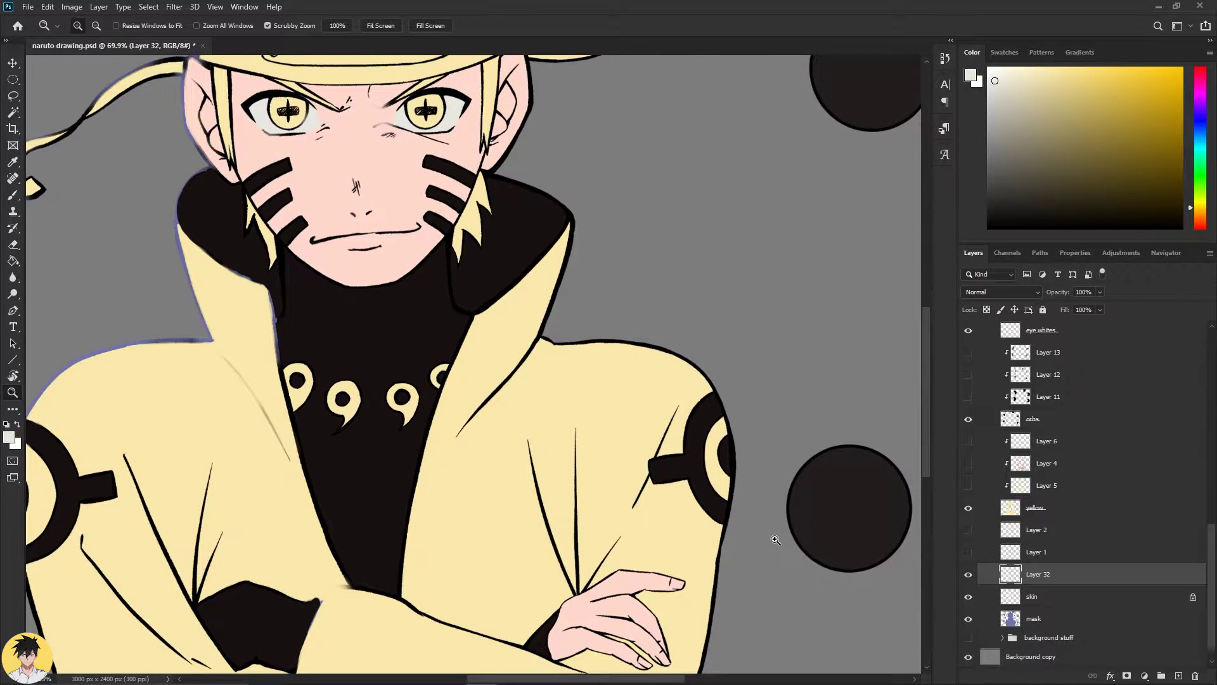
pyautogui.scroll(-2, 728, 543)
pyautogui.scroll(-3, 694, 543)
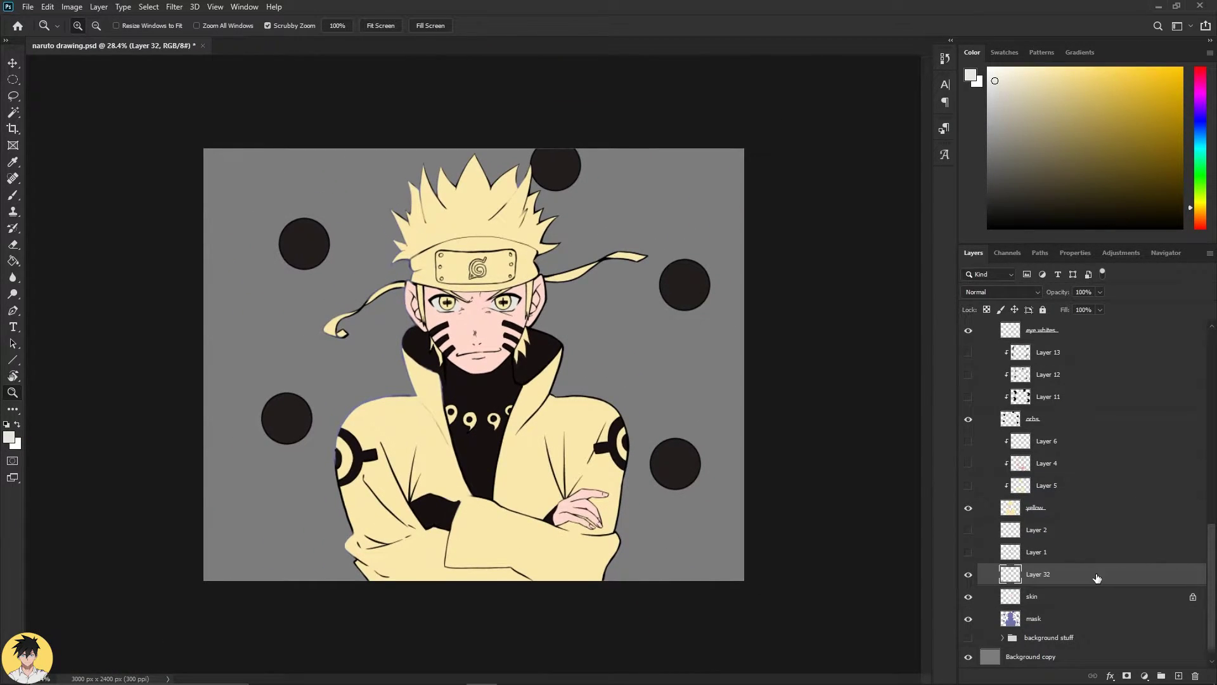
pyautogui.press('Delete')
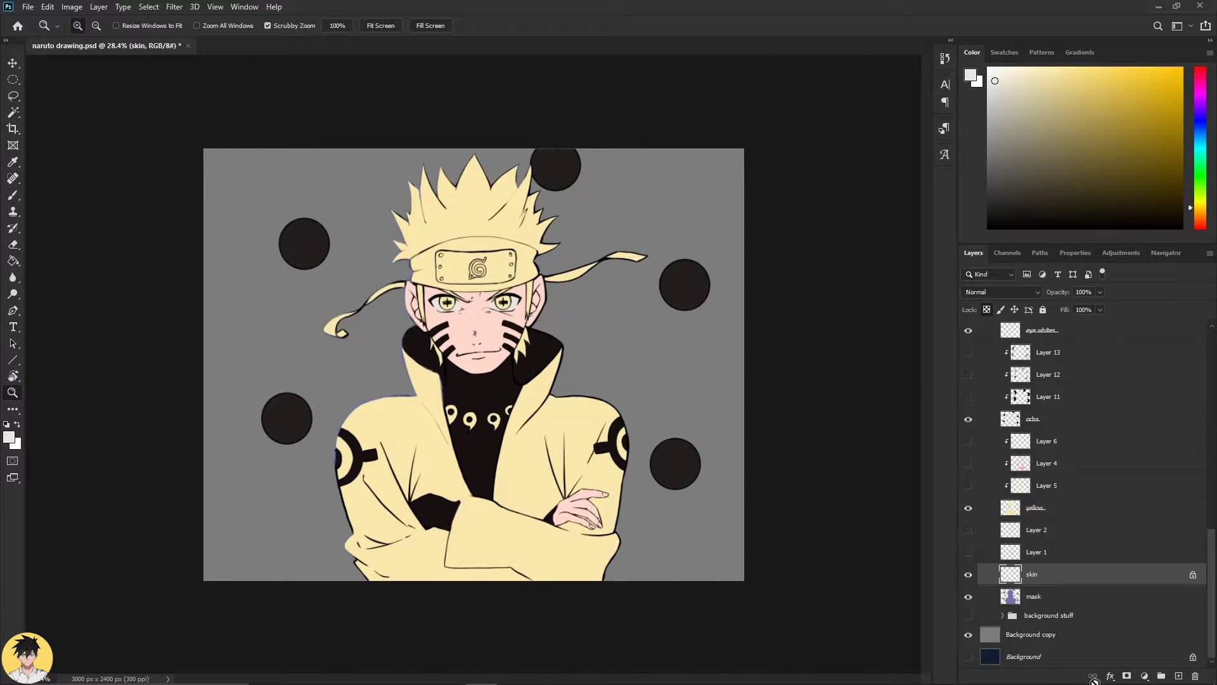
# Add a new layer above the skin layer and clip it to the skin.
pyautogui.click(1177, 676)
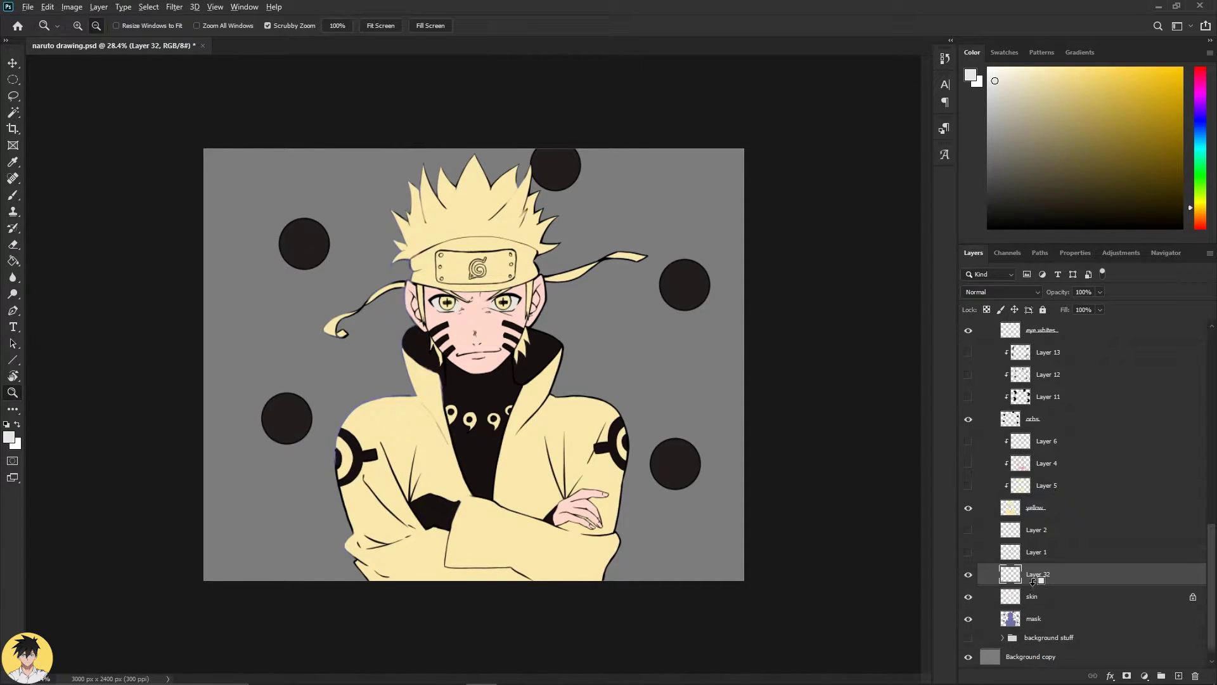
pyautogui.press('alt')
pyautogui.moveTo(1038, 583)
pyautogui.mouseDown()
pyautogui.moveTo(1043, 594)
pyautogui.moveTo(1044, 582)
pyautogui.mouseUp()
pyautogui.keyDown('alt'); pyautogui.click(1045, 581); pyautogui.keyUp('alt')
pyautogui.moveTo(465, 336); pyautogui.dragTo(570, 342)
pyautogui.moveTo(650, 359); pyautogui.dragTo(610, 360)
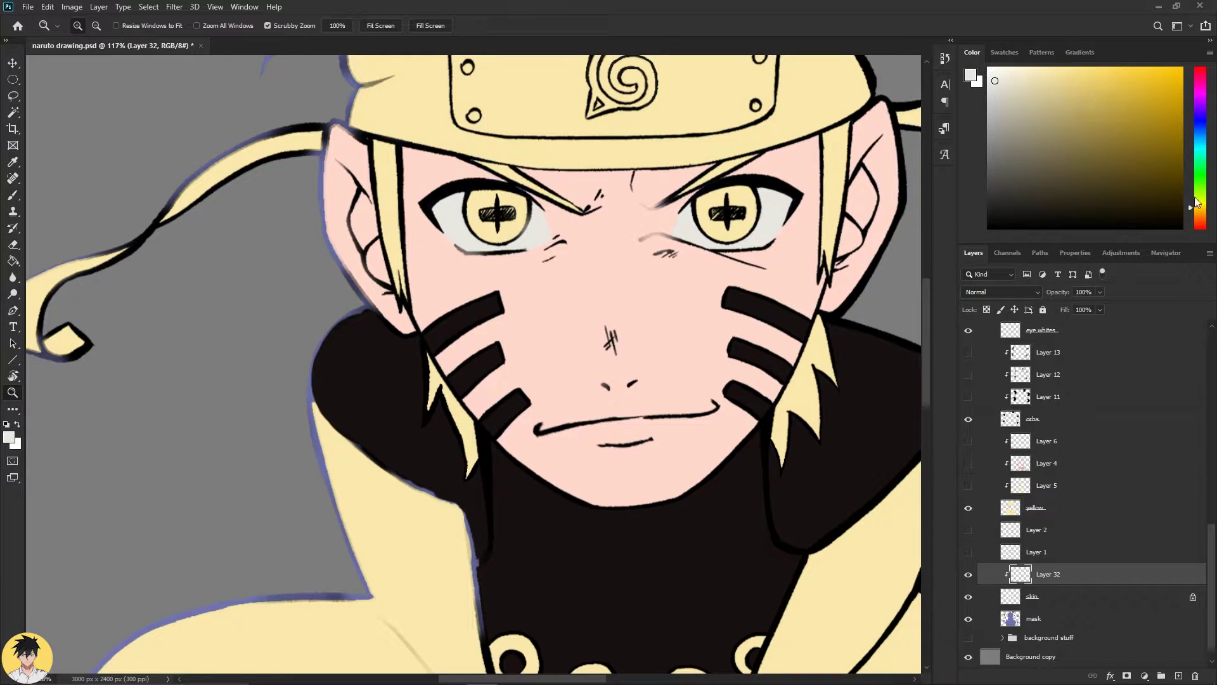
# Pick a darker, muted skin tone as the foreground colour and set the Hard Round Pressure Size brush to 61 px.
pyautogui.click(1195, 218)
pyautogui.click(1033, 105)
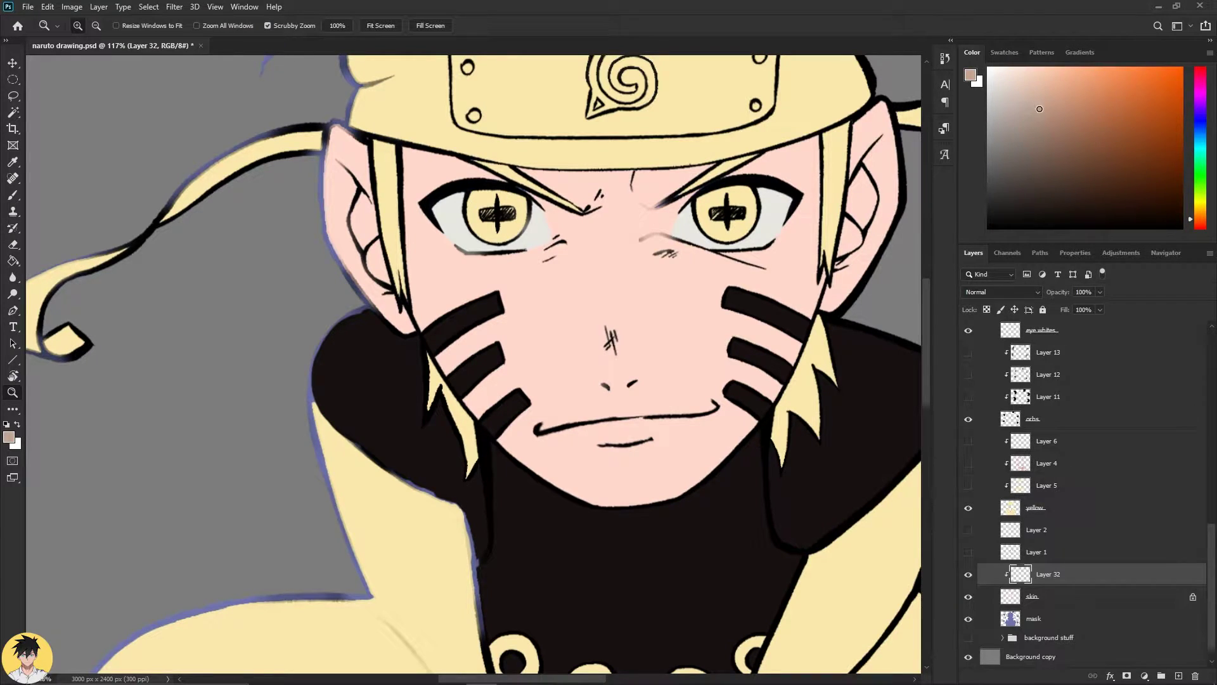
pyautogui.press('b')
pyautogui.rightClick(734, 336)
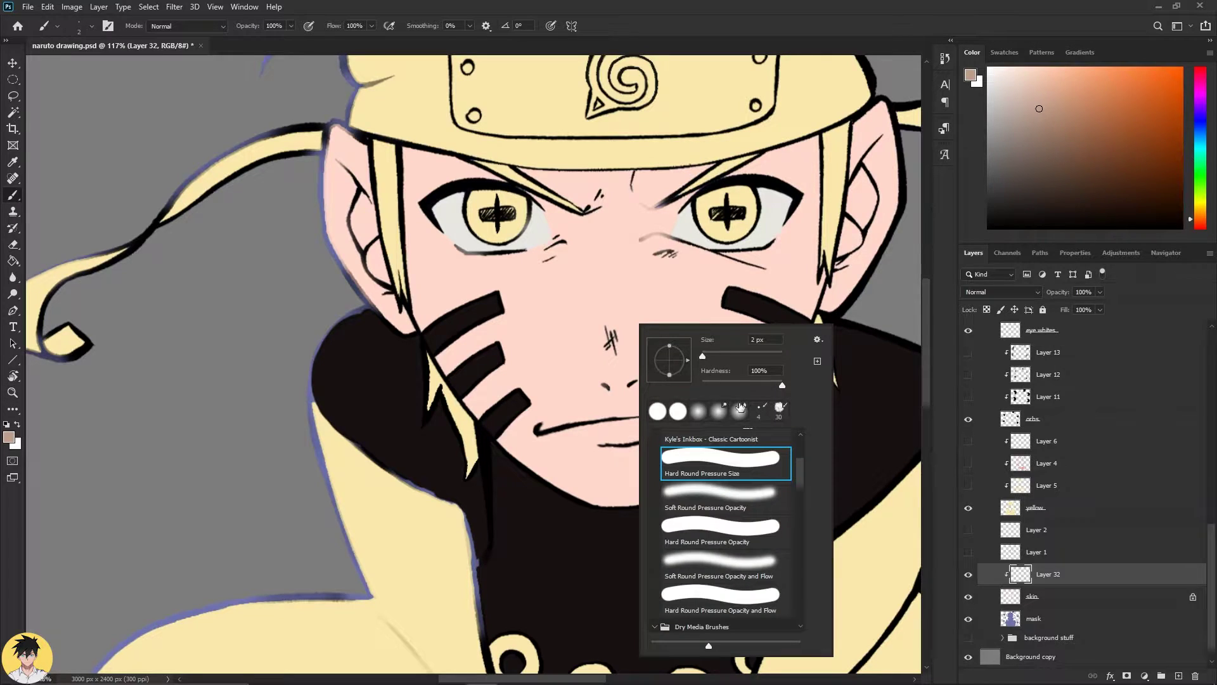
pyautogui.moveTo(715, 359); pyautogui.dragTo(726, 356)
pyautogui.click(1053, 596)
pyautogui.click(1055, 579)
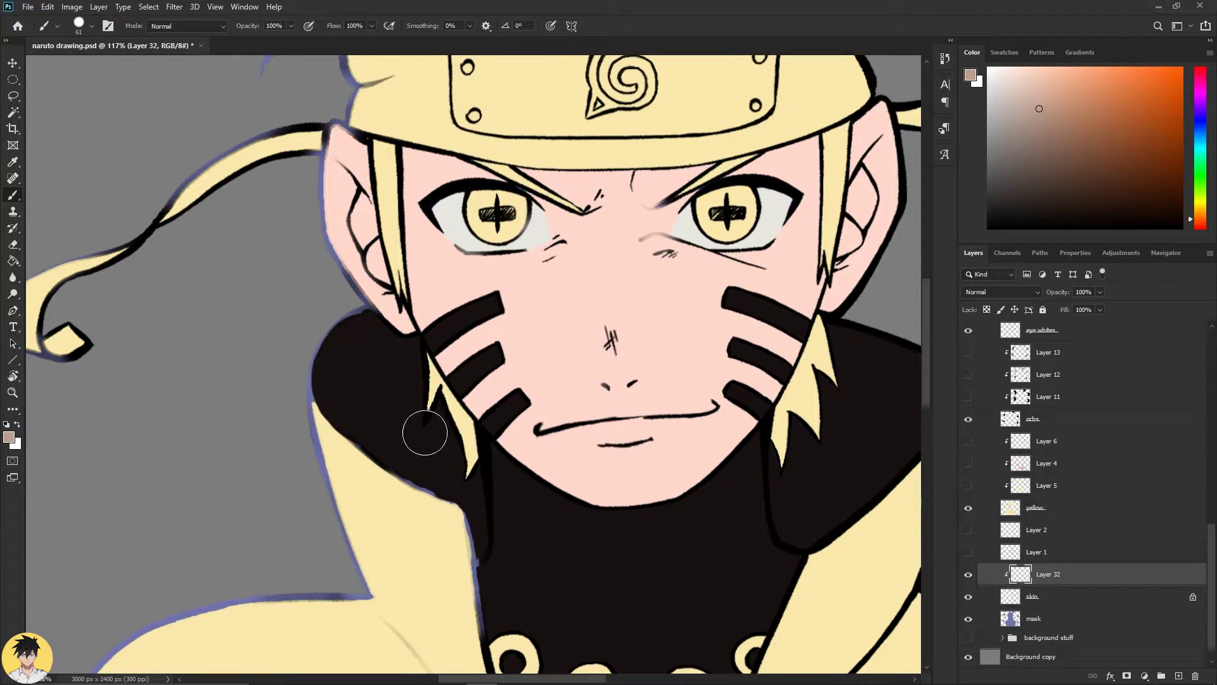
# Paint a trial shadow along the jaw and the ear on the clipped layer, and delete that layer.
pyautogui.moveTo(517, 456); pyautogui.dragTo(596, 517)
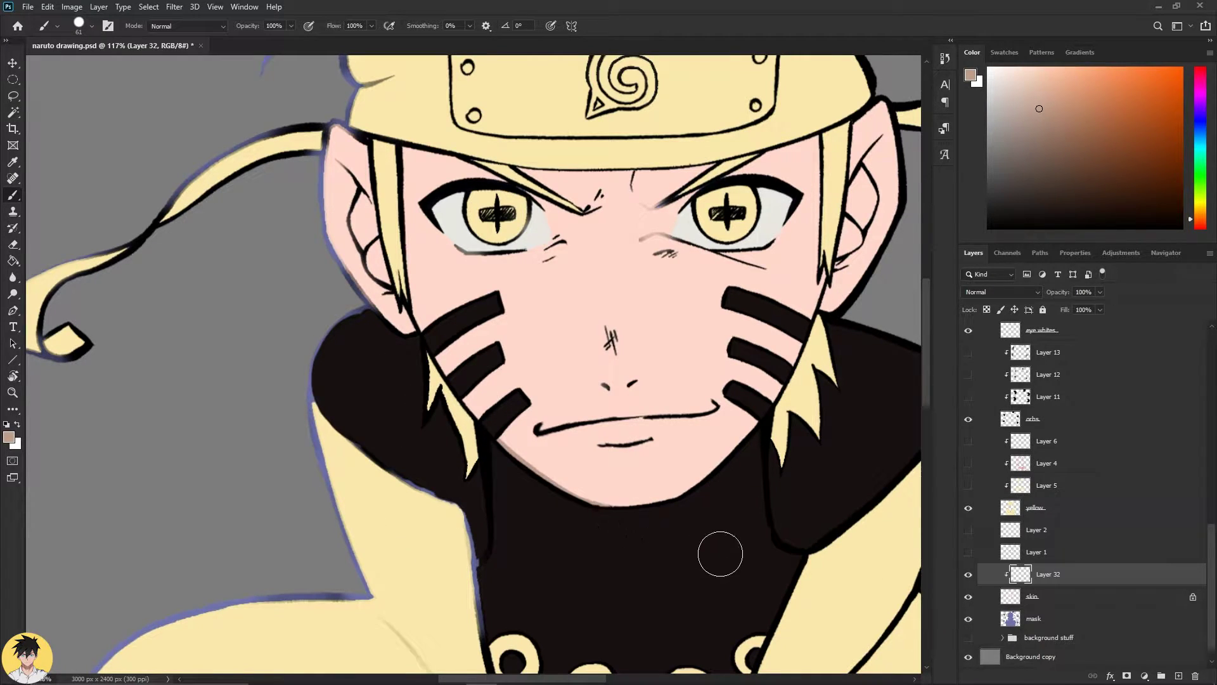
pyautogui.moveTo(481, 447); pyautogui.dragTo(621, 507)
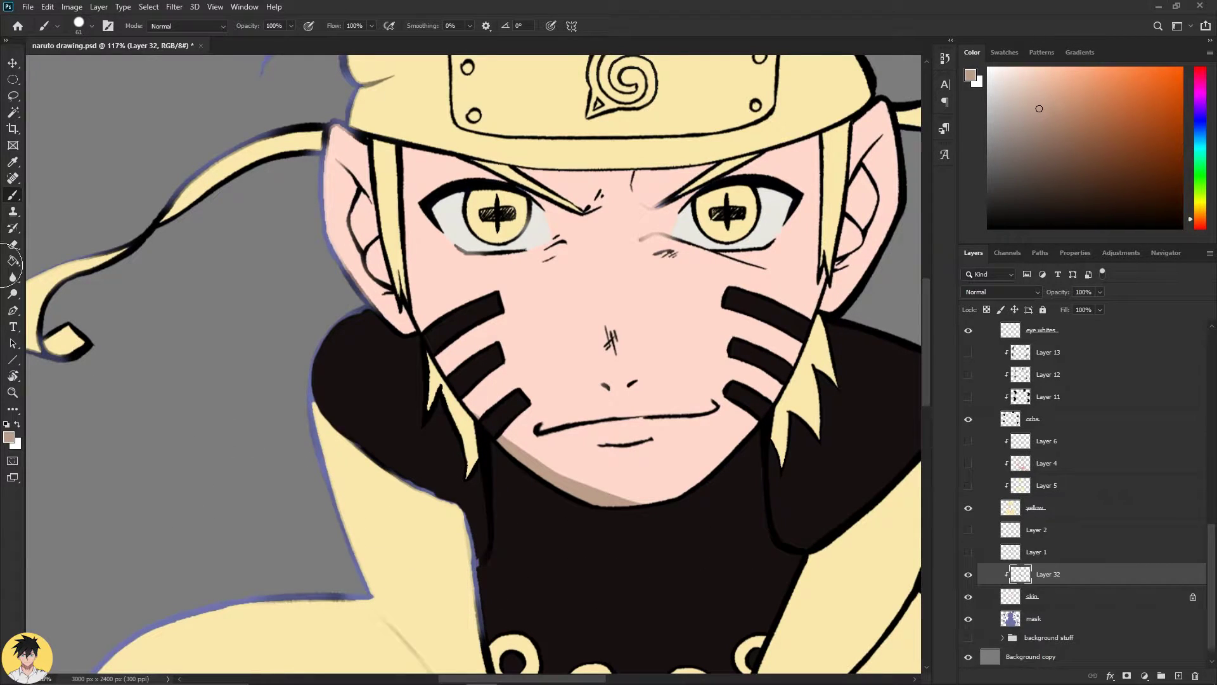
pyautogui.moveTo(326, 130)
pyautogui.mouseDown()
pyautogui.moveTo(395, 335)
pyautogui.moveTo(769, 521)
pyautogui.moveTo(634, 474)
pyautogui.moveTo(884, 395)
pyautogui.moveTo(598, 453)
pyautogui.moveTo(413, 367)
pyautogui.moveTo(796, 321)
pyautogui.moveTo(361, 361)
pyautogui.mouseUp()
pyautogui.hotkey('ctrl', 'z')
pyautogui.press('Delete')
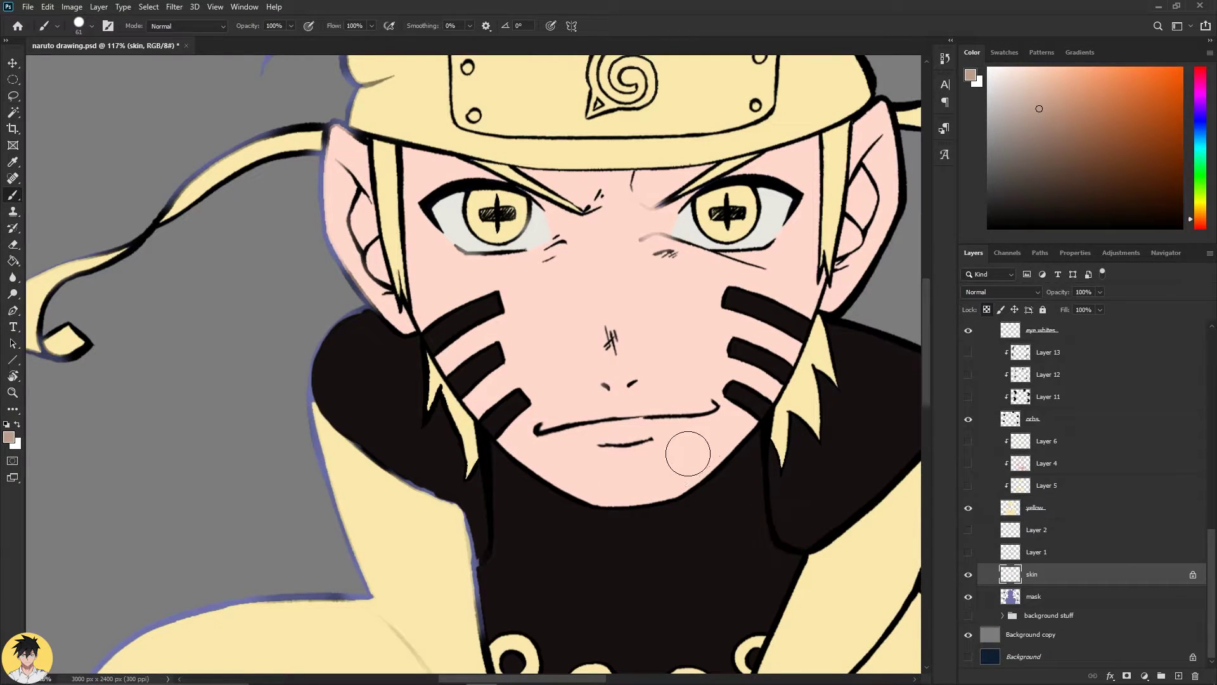
# Show Layer 1 with the pink skin shadows and look closely at the shading on the face.
pyautogui.press('z')
pyautogui.moveTo(706, 456)
pyautogui.mouseDown()
pyautogui.moveTo(635, 451)
pyautogui.moveTo(667, 451)
pyautogui.mouseUp()
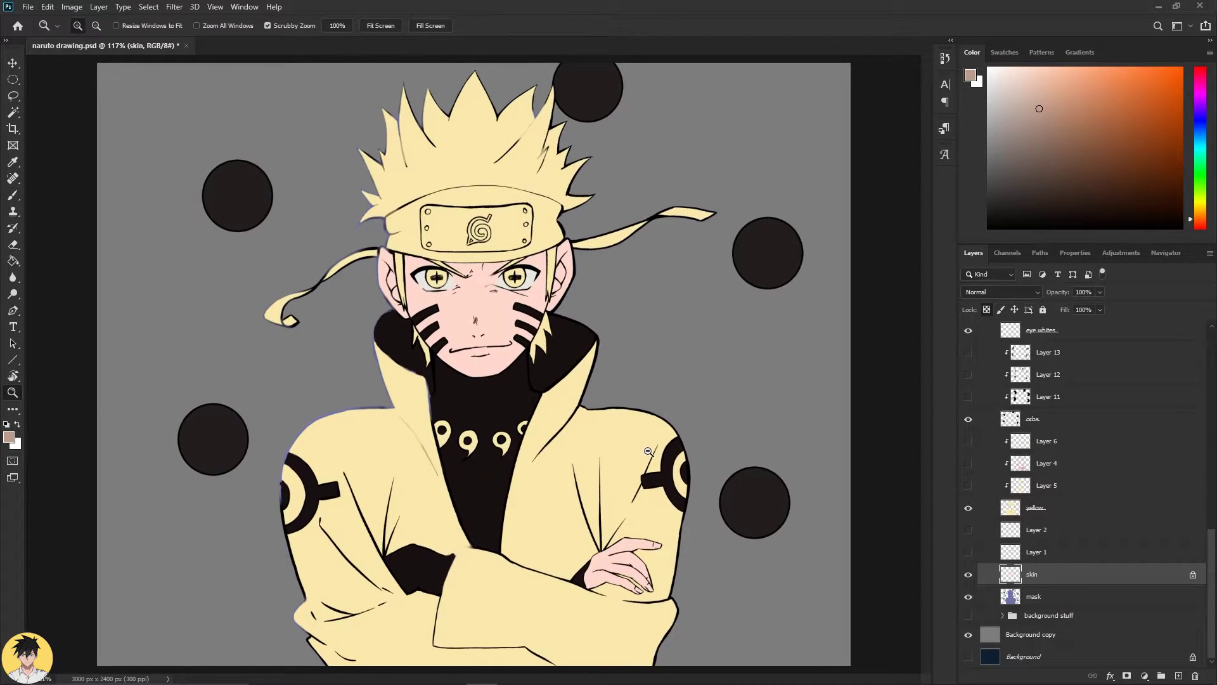
pyautogui.click(968, 552)
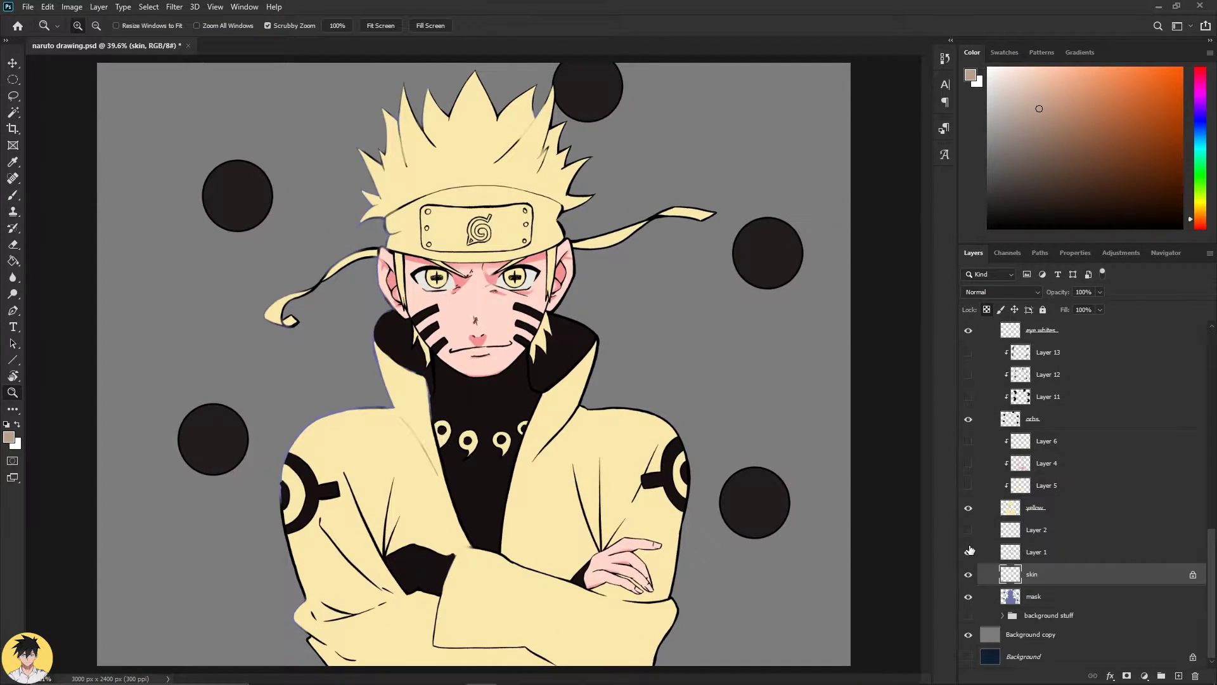
pyautogui.moveTo(467, 280); pyautogui.dragTo(586, 307)
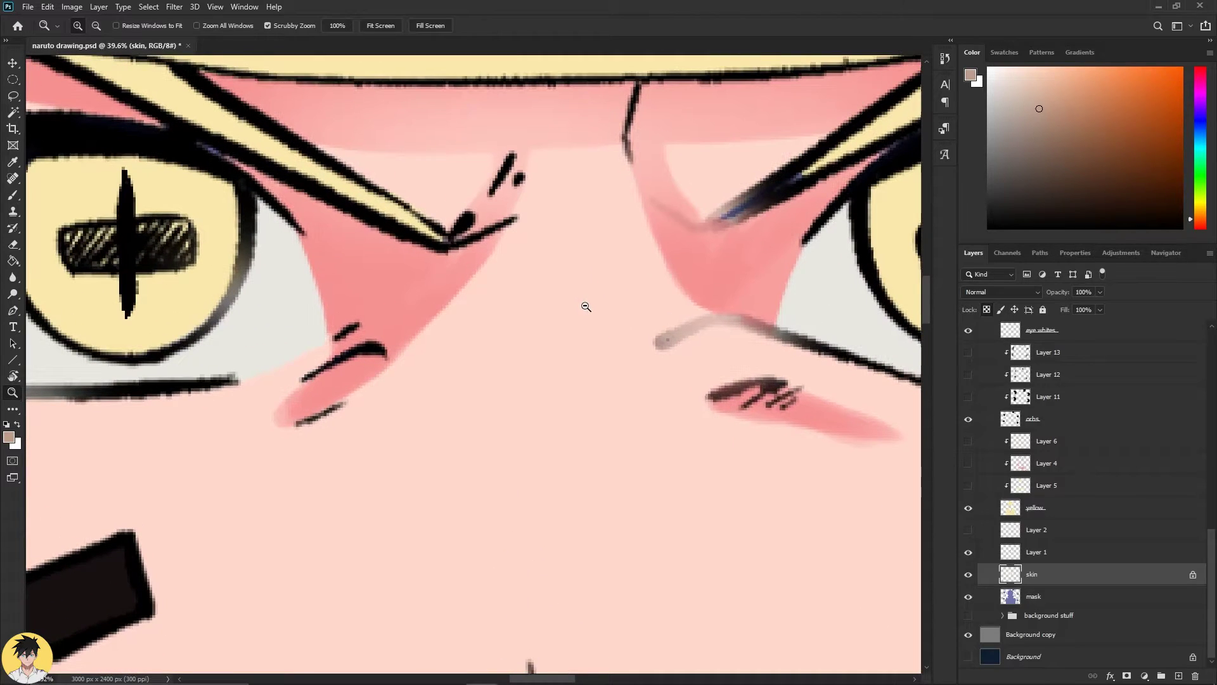
pyautogui.moveTo(688, 402); pyautogui.dragTo(625, 407)
pyautogui.moveTo(729, 463); pyautogui.dragTo(676, 373)
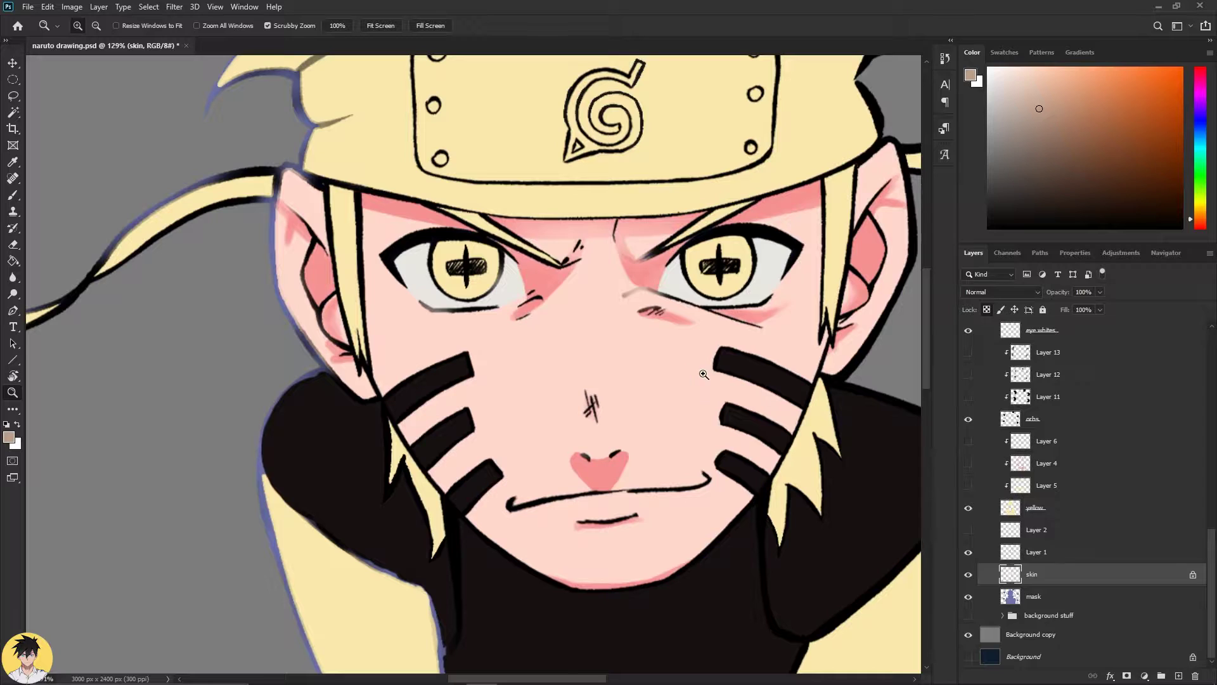
pyautogui.press('v')
pyautogui.rightClick(672, 333)
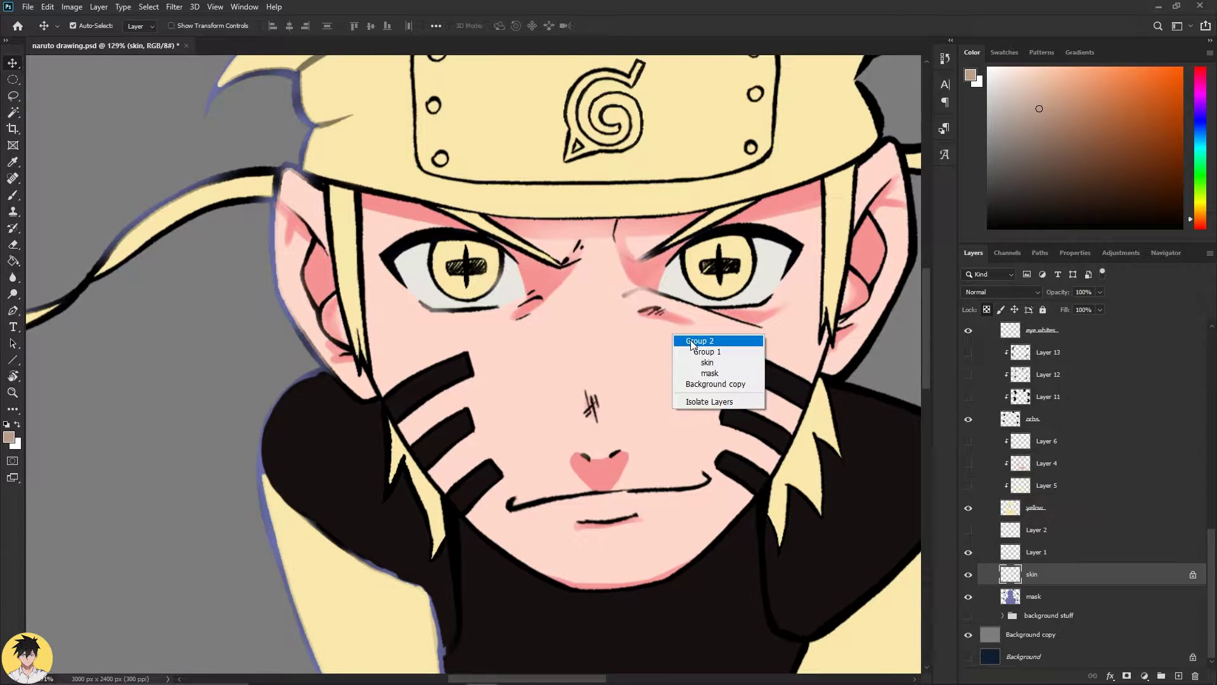
pyautogui.click(710, 383)
pyautogui.rightClick(598, 355)
pyautogui.press('Escape')
pyautogui.press('b')
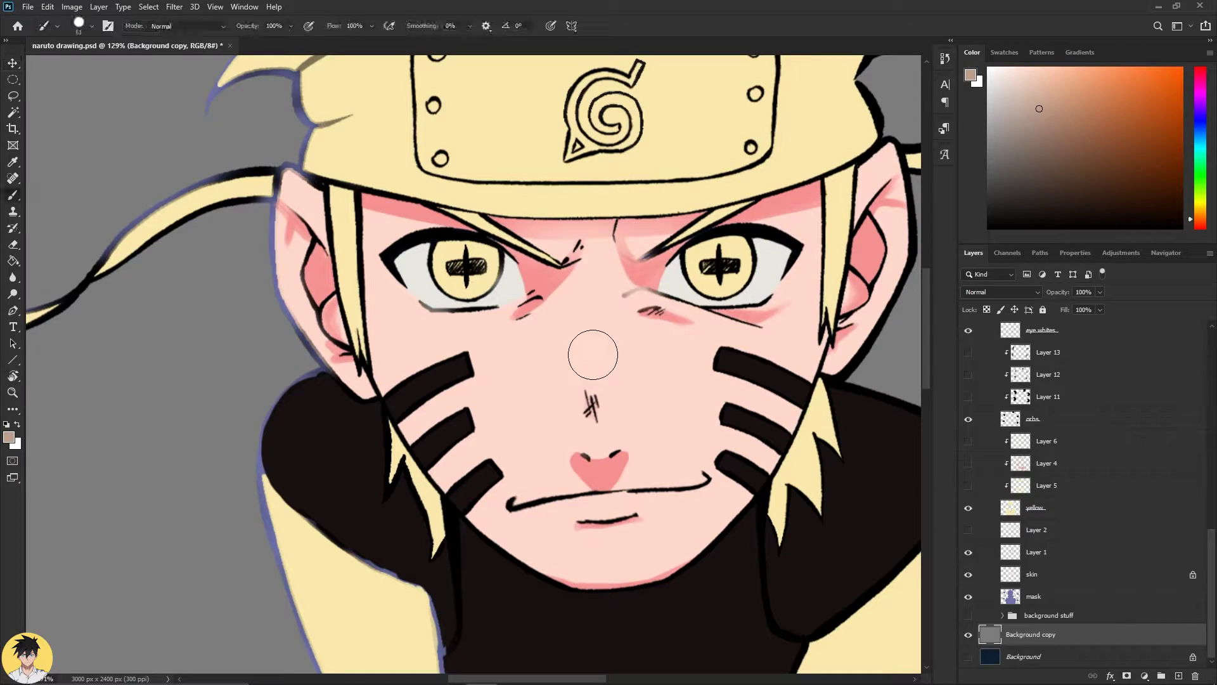
# Make Layer 1 active and clip both Layer 1 and Layer 2 to the skin layer.
pyautogui.click(1046, 559)
pyautogui.click(1047, 578)
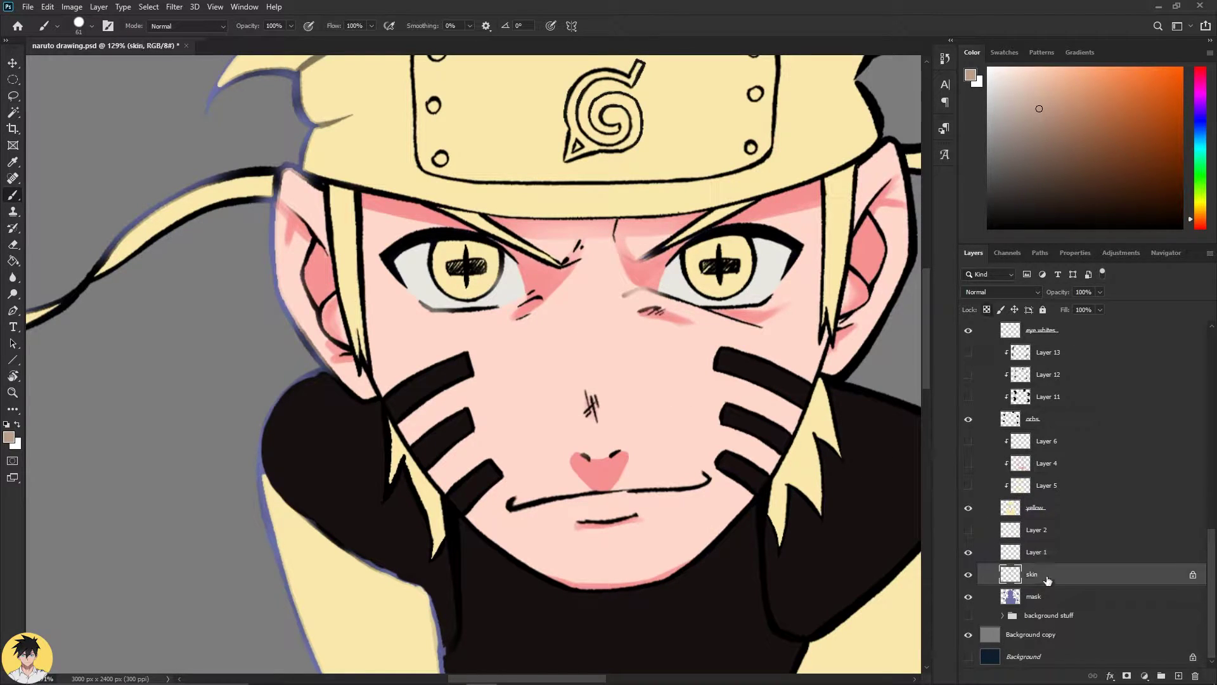
pyautogui.click(1045, 558)
pyautogui.rightClick(653, 524)
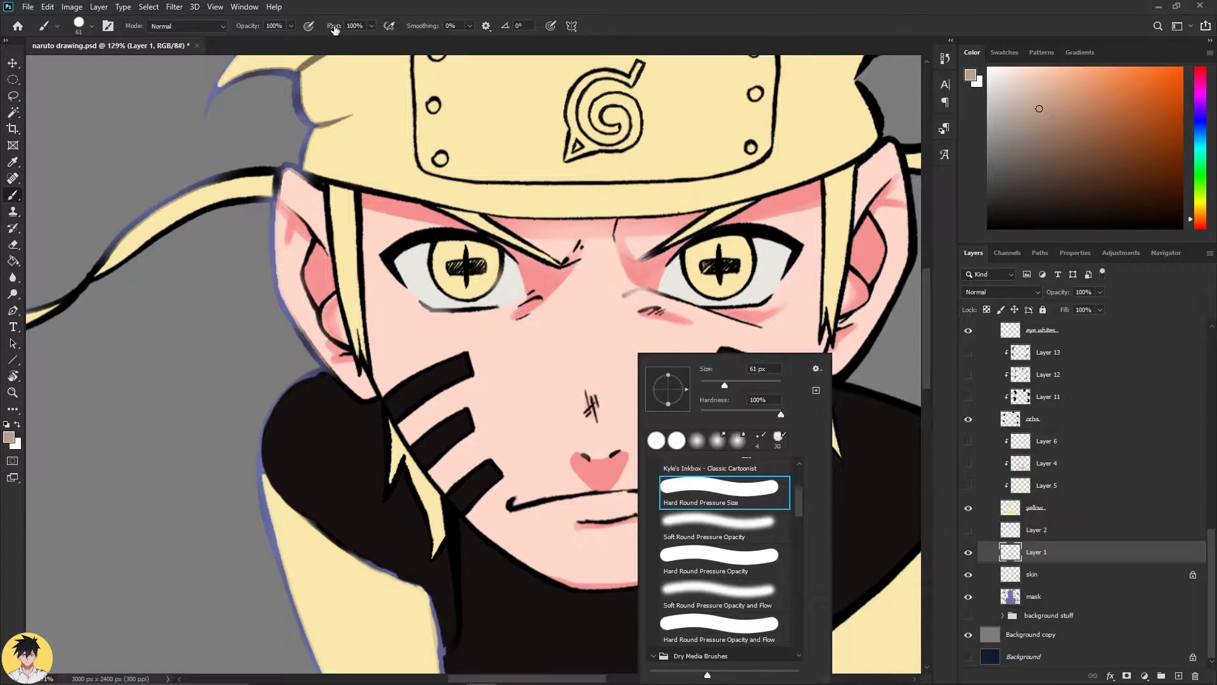
pyautogui.click(192, 360)
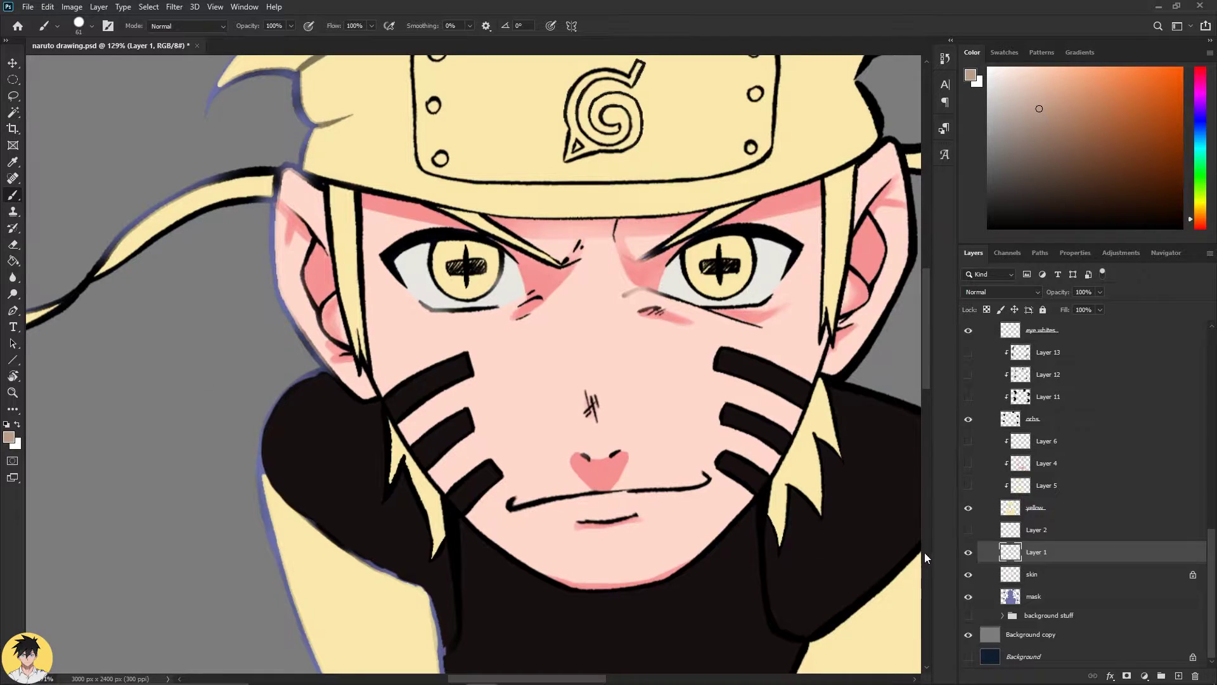
pyautogui.keyDown('alt'); pyautogui.click(1035, 564); pyautogui.keyUp('alt')
pyautogui.keyDown('alt'); pyautogui.click(1033, 541); pyautogui.keyUp('alt')
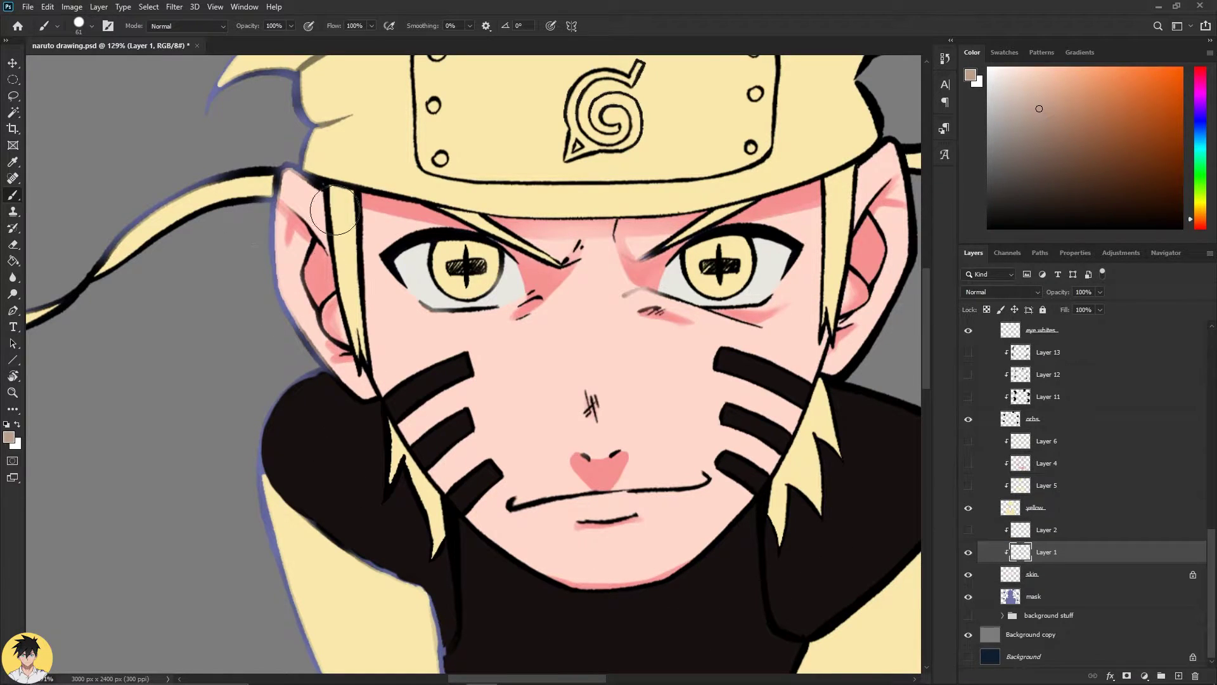
# Compare the skin with Layer 1 hidden and shown, and examine its shadows on the hand and the face.
pyautogui.click(967, 552)
pyautogui.click(968, 552)
pyautogui.moveTo(679, 446); pyautogui.dragTo(406, 95)
pyautogui.moveTo(875, 602)
pyautogui.mouseDown()
pyautogui.moveTo(612, 267)
pyautogui.moveTo(769, 247)
pyautogui.moveTo(797, 263)
pyautogui.mouseUp()
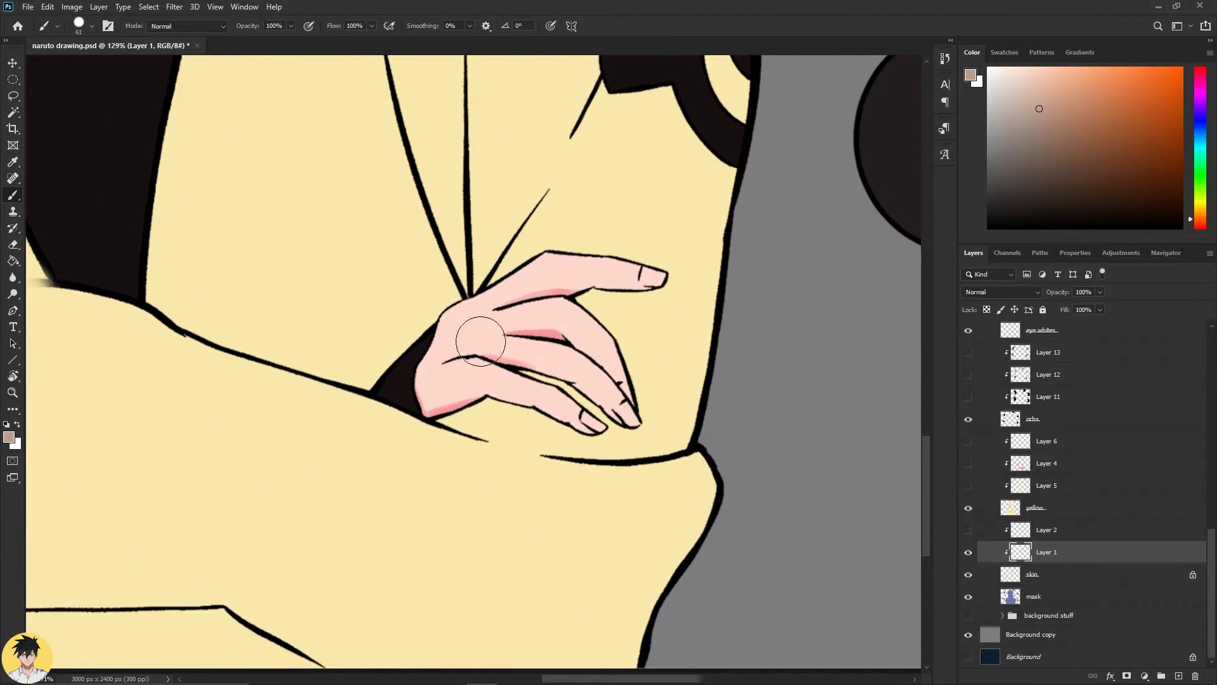
pyautogui.moveTo(228, 304); pyautogui.dragTo(285, 332)
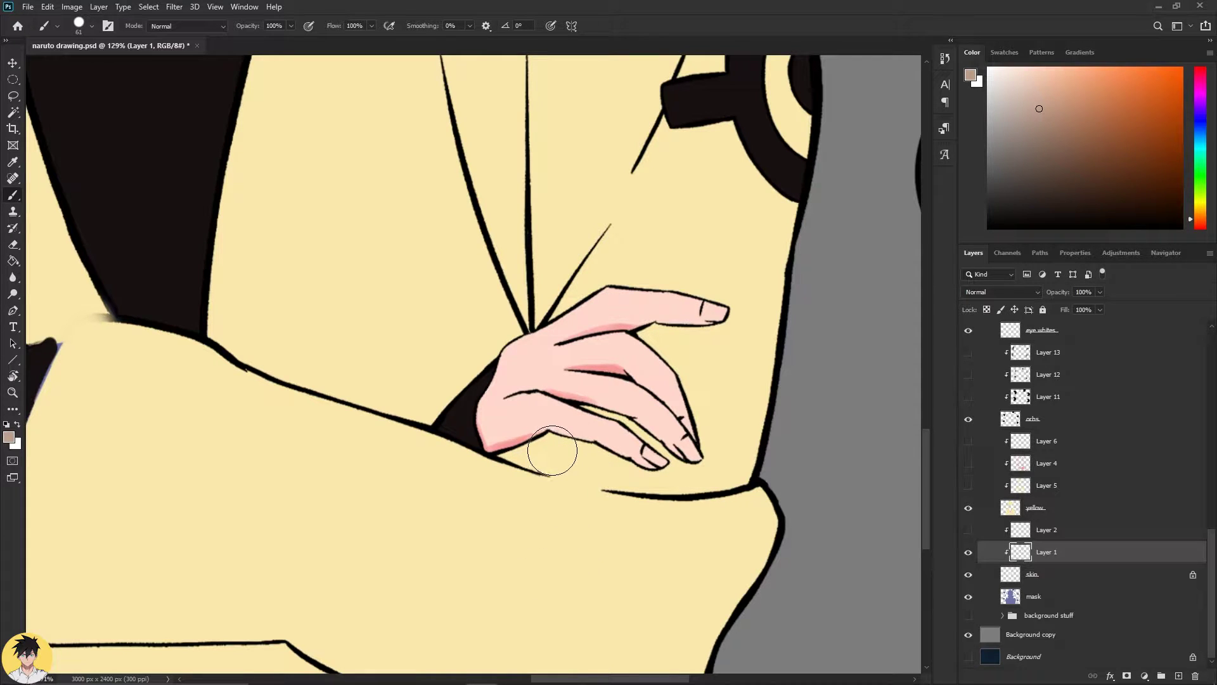
pyautogui.moveTo(70, 279); pyautogui.dragTo(707, 596)
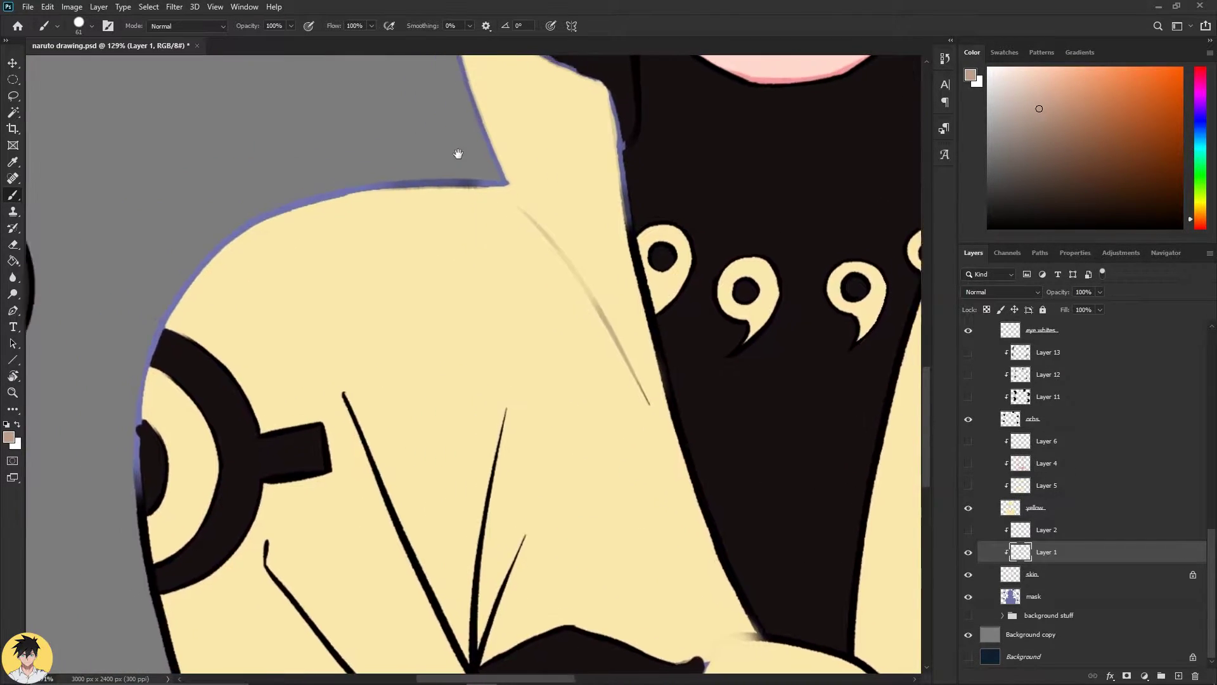
pyautogui.moveTo(399, 114); pyautogui.dragTo(264, 426)
pyautogui.moveTo(657, 229); pyautogui.dragTo(566, 388)
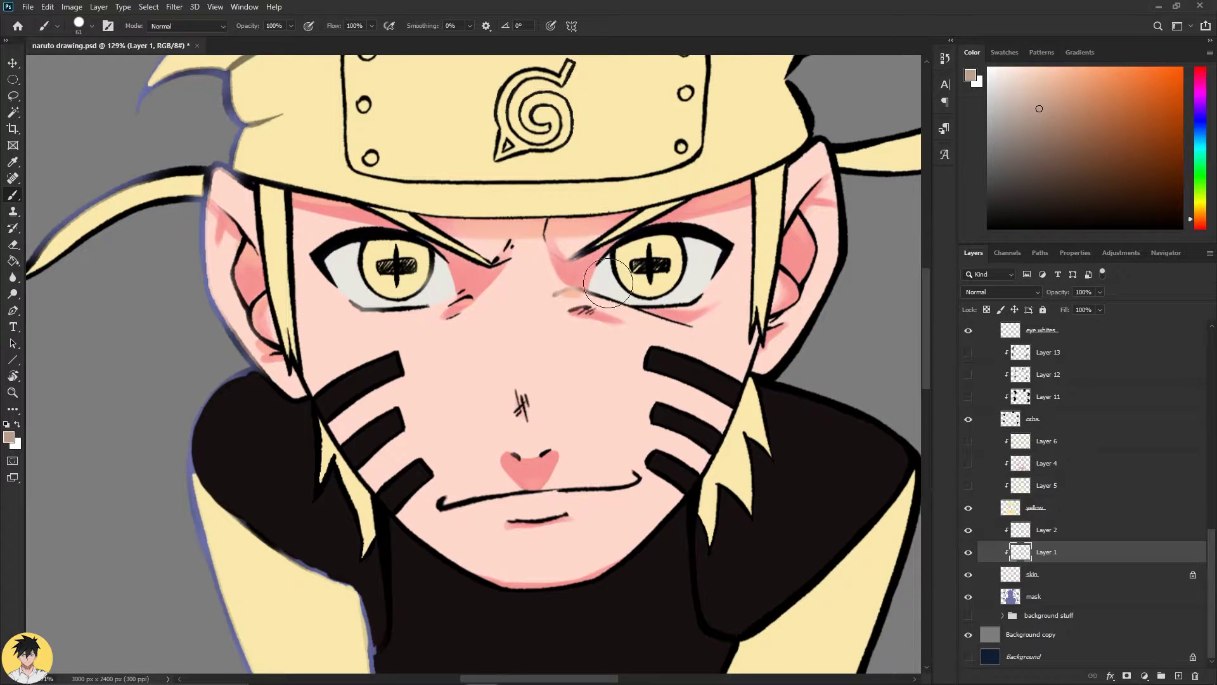
# Compare the shading of the face with Layer 2 hidden and shown.
pyautogui.click(968, 530)
pyautogui.click(969, 529)
pyautogui.click(968, 530)
pyautogui.click(968, 530)
pyautogui.click(970, 528)
pyautogui.click(971, 529)
# Make Layer 2 the active layer and leave it shown above Layer 1.
pyautogui.click(1066, 534)
pyautogui.click(966, 530)
pyautogui.click(966, 529)
pyautogui.click(966, 530)
pyautogui.press('z')
pyautogui.moveTo(714, 519)
pyautogui.mouseDown()
pyautogui.moveTo(657, 514)
pyautogui.moveTo(678, 512)
pyautogui.mouseUp()
pyautogui.press('b')
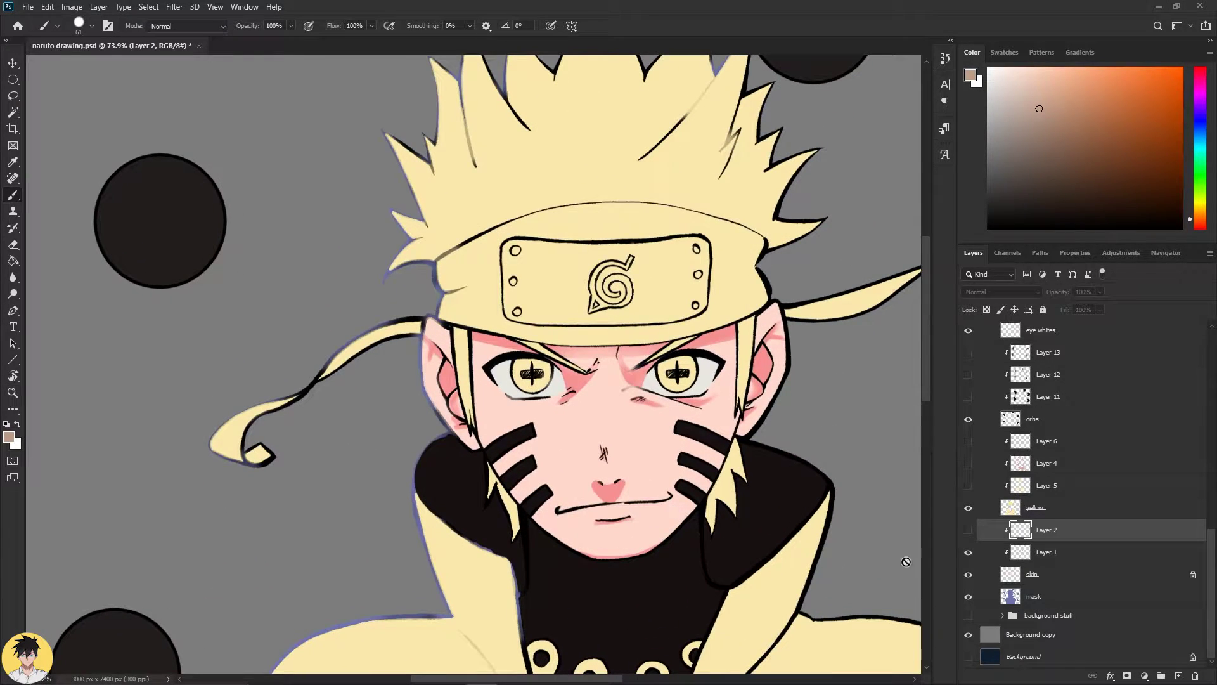
pyautogui.scroll(2, 1015, 534)
pyautogui.click(967, 575)
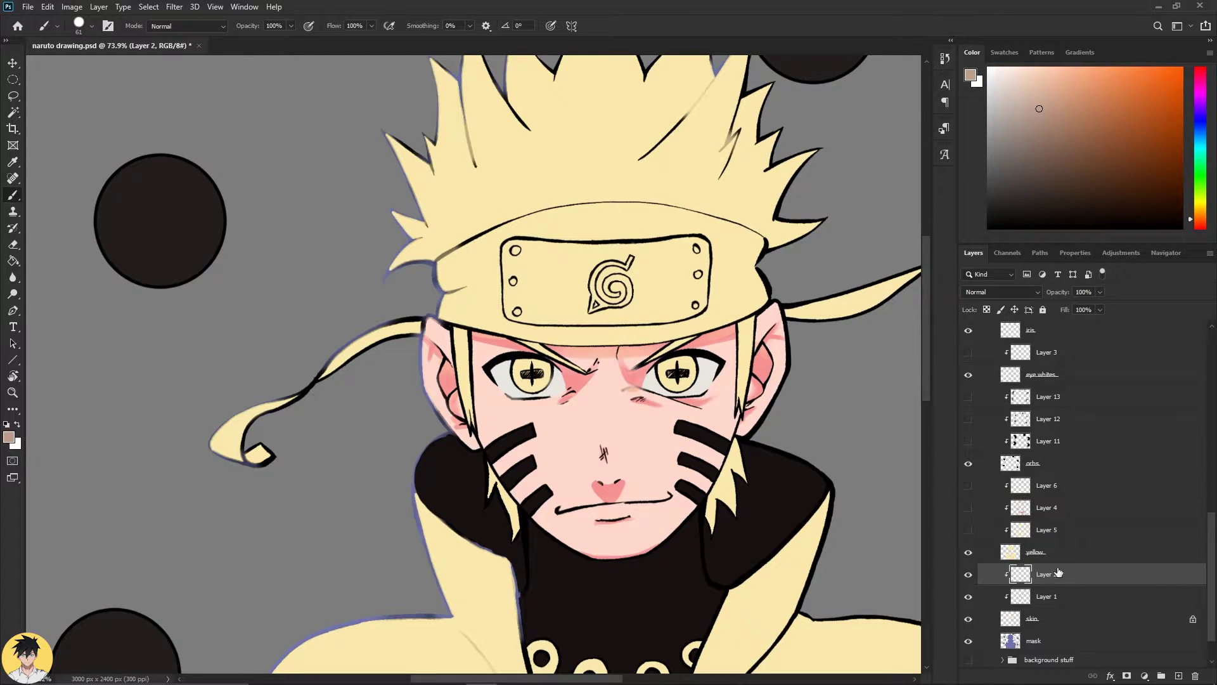
# Make the yellow layer active and show Layer 4 with the pink shadows on the hair, headband and coat.
pyautogui.click(1029, 549)
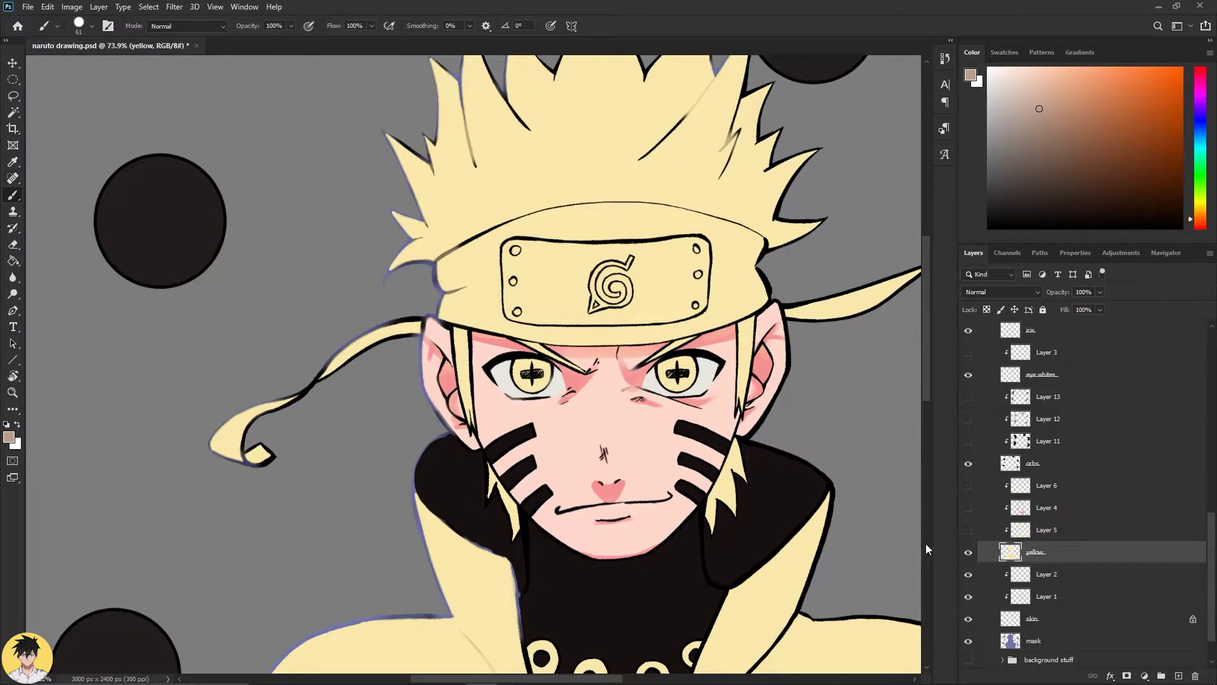
pyautogui.moveTo(846, 524)
pyautogui.mouseDown()
pyautogui.moveTo(784, 369)
pyautogui.moveTo(771, 184)
pyautogui.mouseUp()
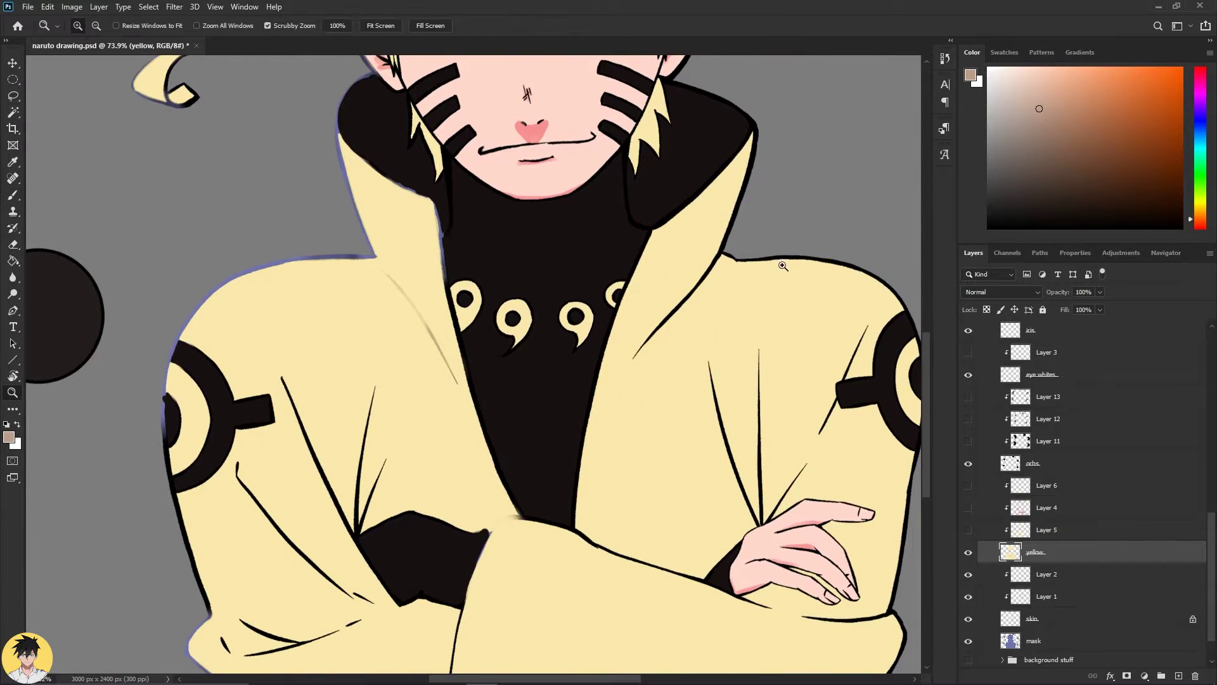
pyautogui.scroll(-3, 712, 263)
pyautogui.moveTo(756, 258); pyautogui.dragTo(694, 298)
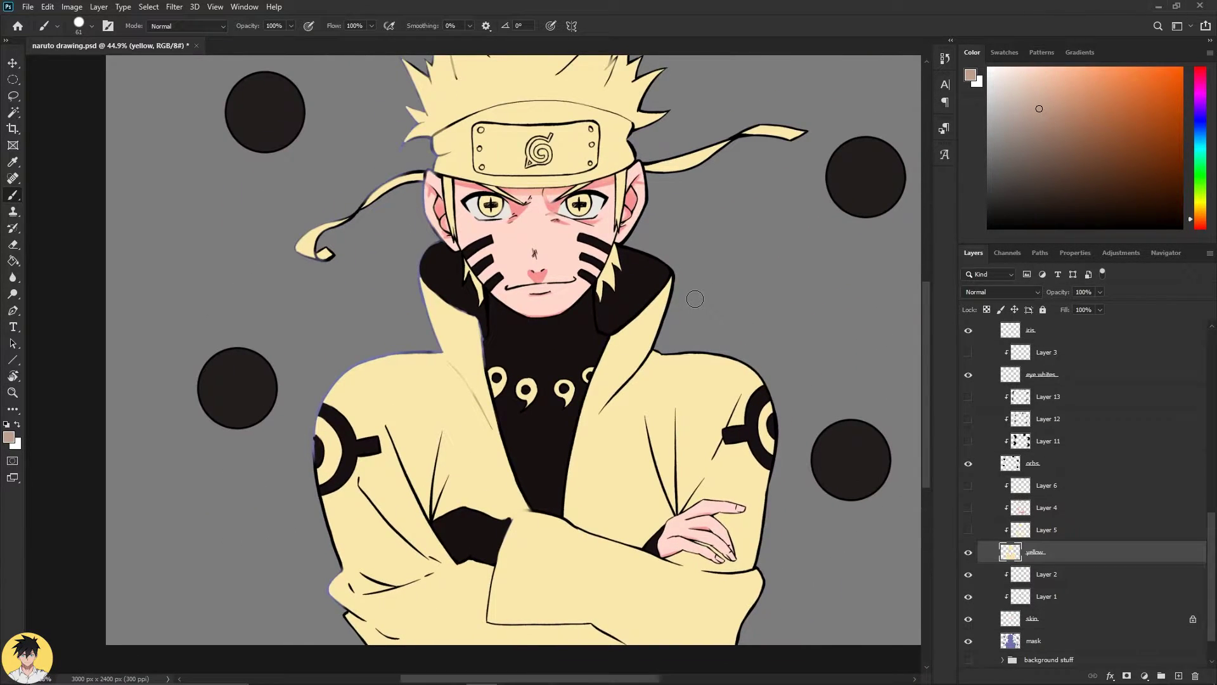
pyautogui.click(968, 507)
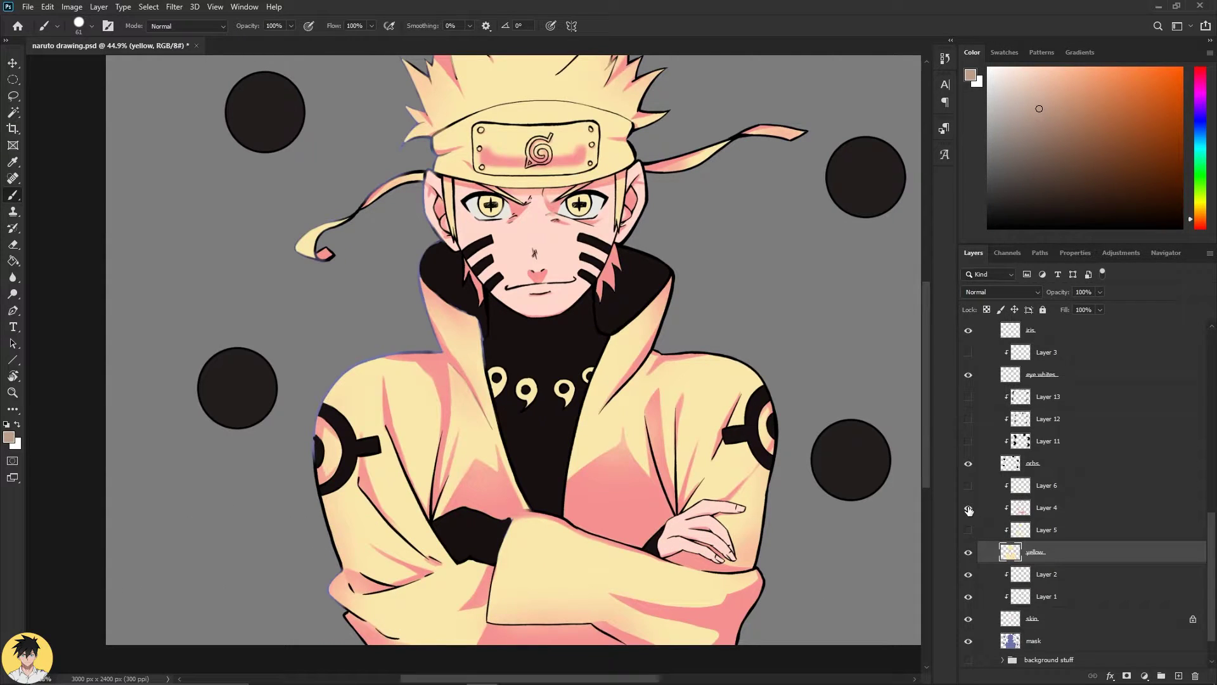
pyautogui.moveTo(751, 515); pyautogui.dragTo(721, 512)
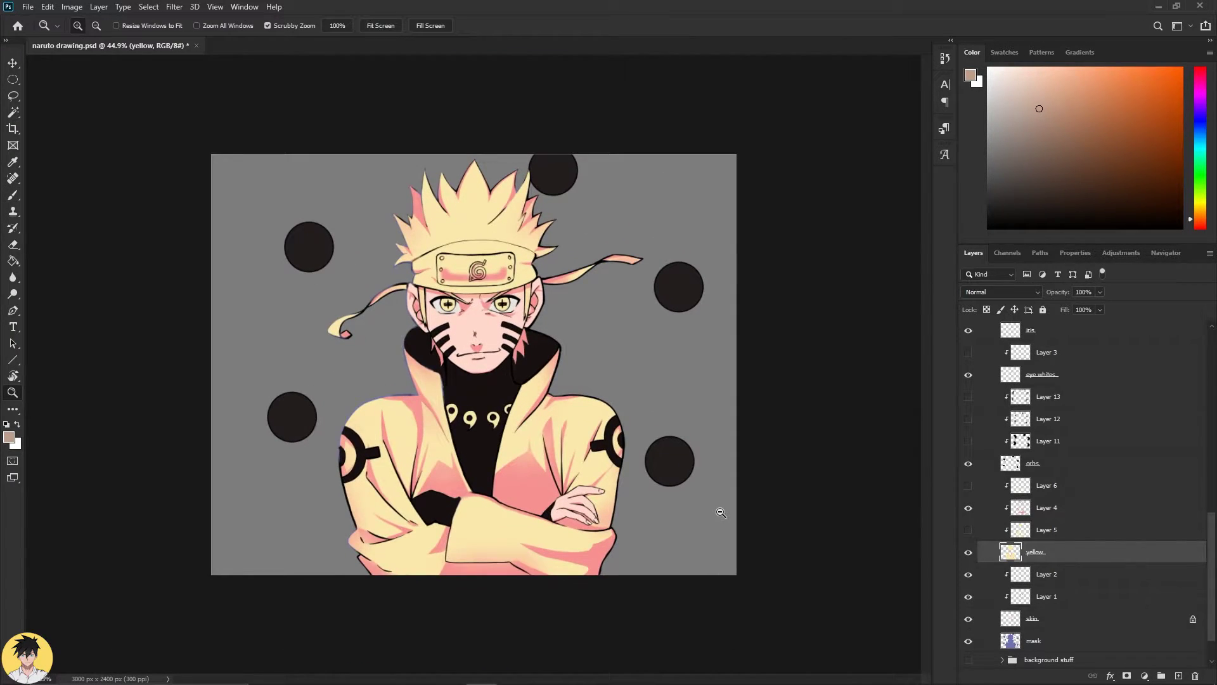
pyautogui.moveTo(553, 554); pyautogui.dragTo(611, 546)
pyautogui.moveTo(699, 529); pyautogui.dragTo(811, 469)
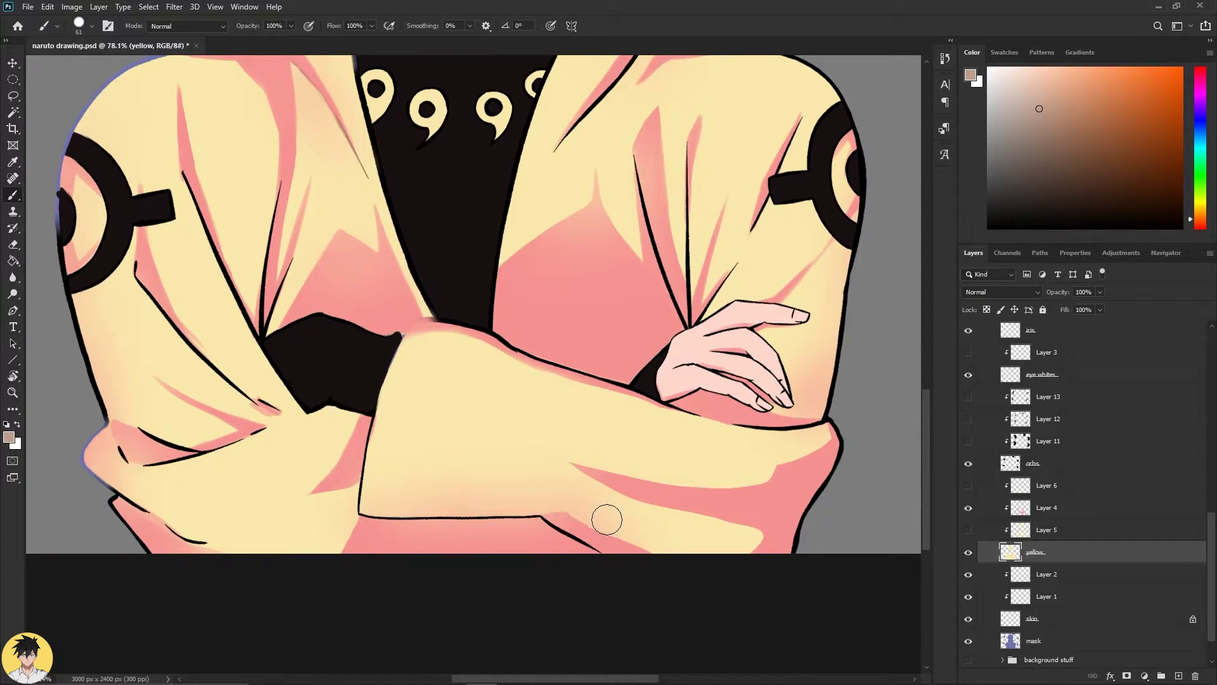
# Switch the brush to the Soft Round Pressure Opacity preset.
pyautogui.moveTo(481, 523); pyautogui.dragTo(535, 511)
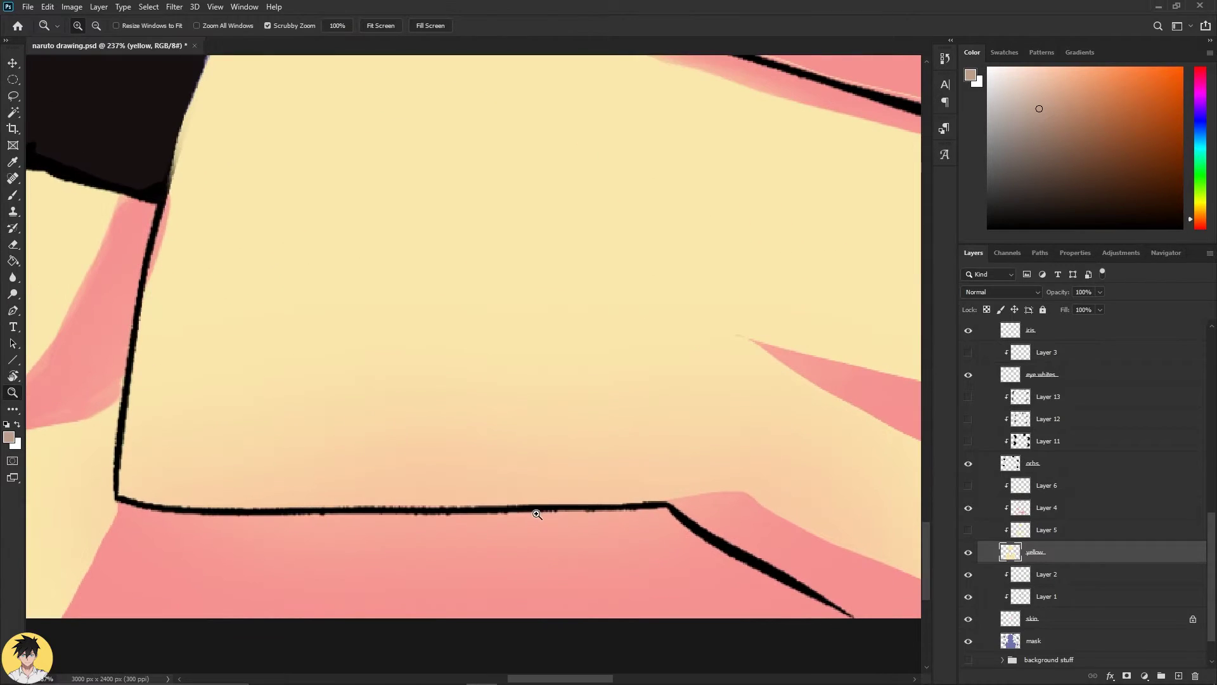
pyautogui.rightClick(529, 313)
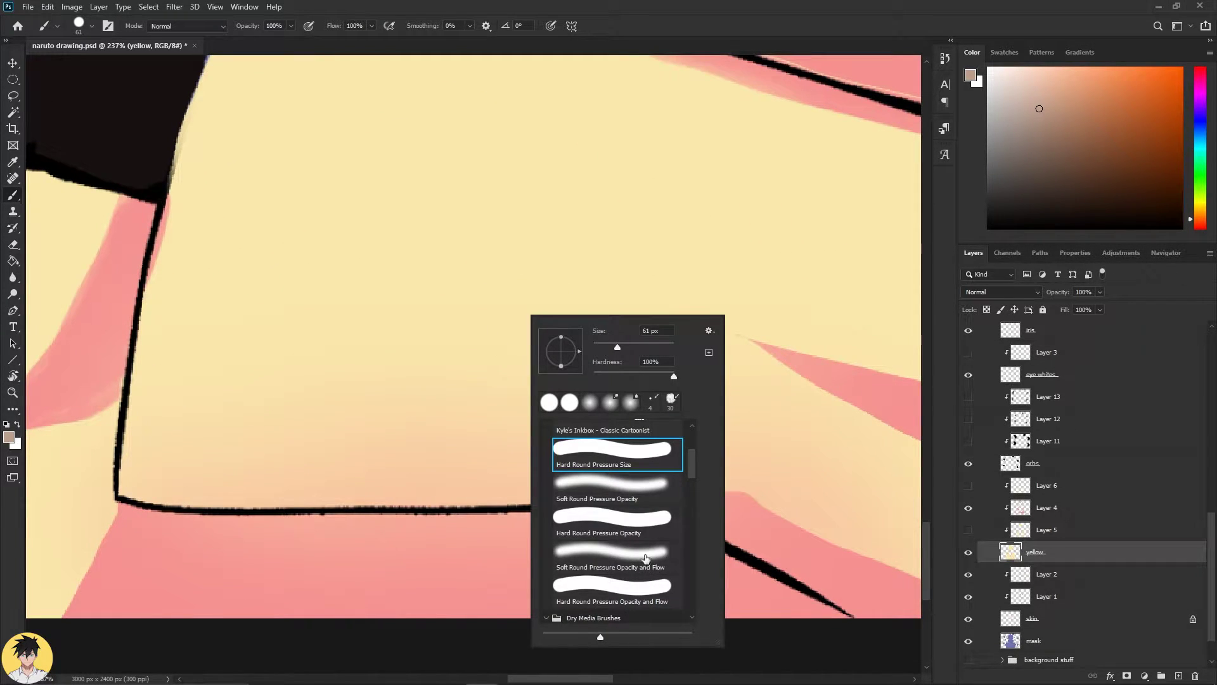
pyautogui.click(615, 487)
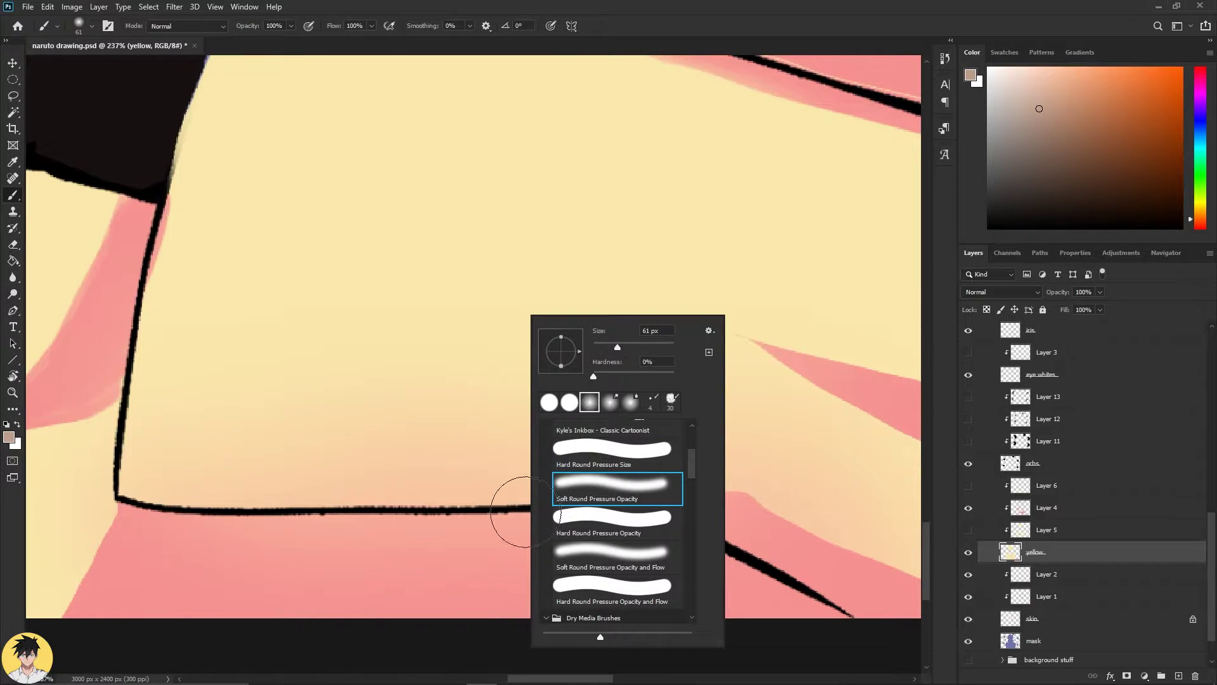
pyautogui.moveTo(690, 468); pyautogui.dragTo(691, 453)
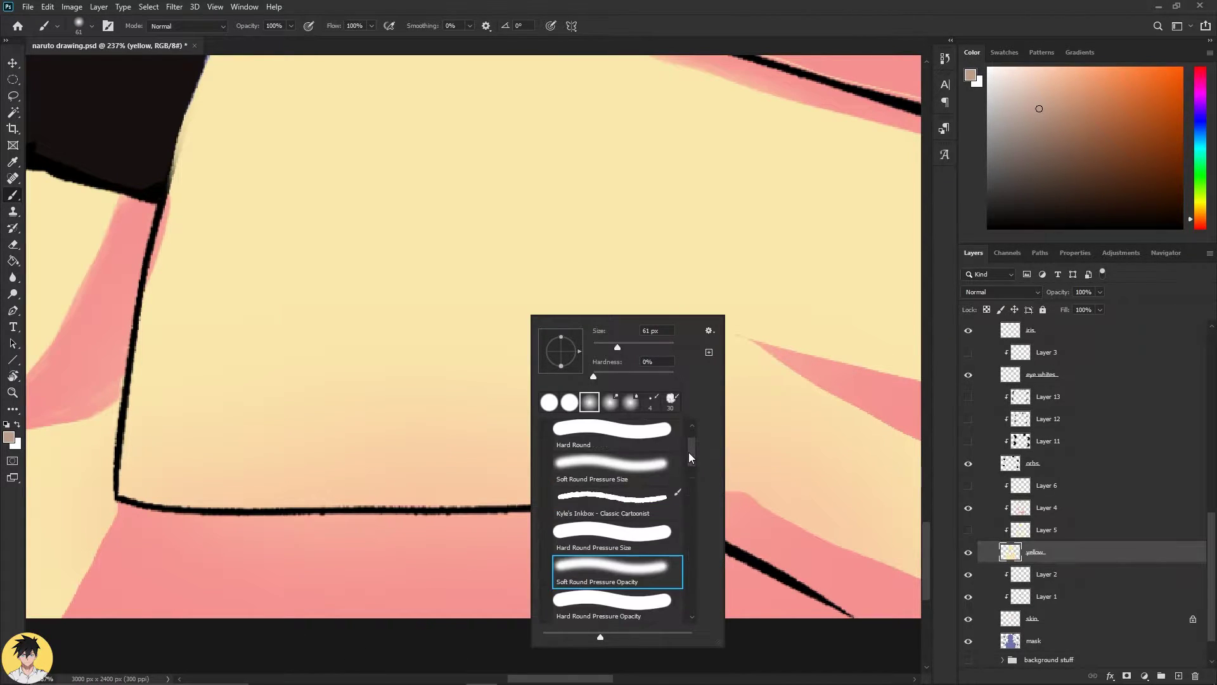
# Try soft brush strokes on the yellow of the front sleeve and undo them.
pyautogui.moveTo(381, 346); pyautogui.dragTo(418, 374)
pyautogui.moveTo(486, 460); pyautogui.dragTo(503, 352)
pyautogui.hotkey('ctrl', 'z')
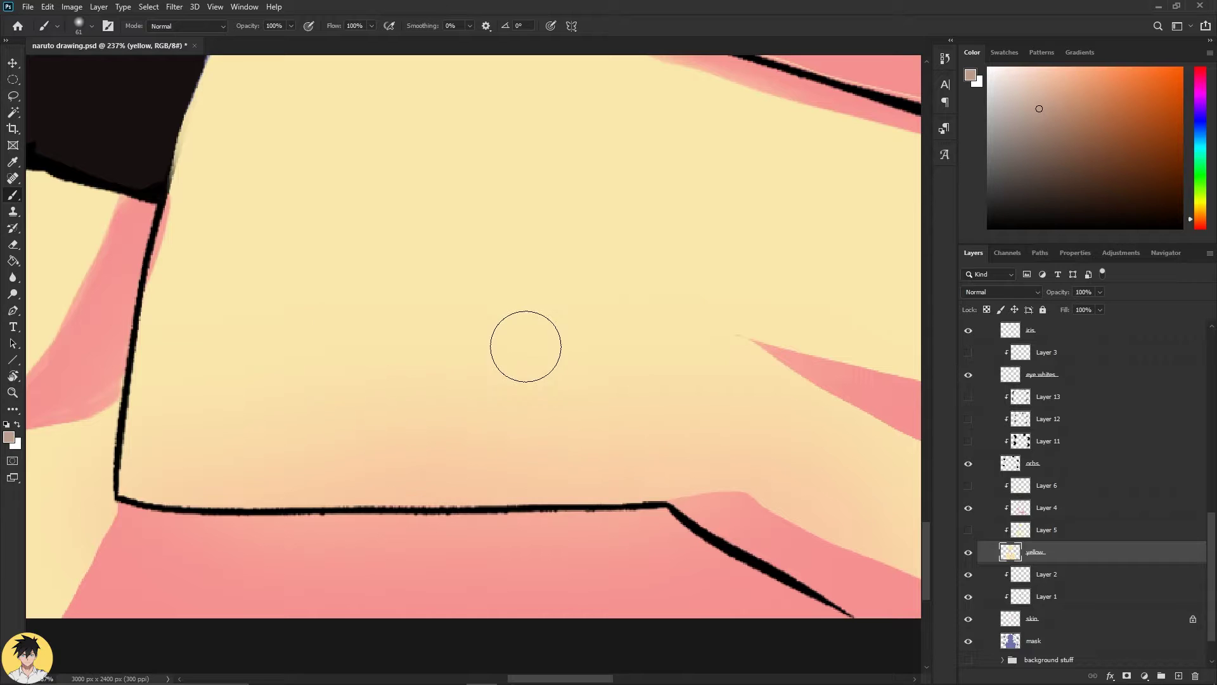
# Try soft shading inside a lasso selection on the front sleeve, and undo both the shading and the selection.
pyautogui.press('z')
pyautogui.moveTo(623, 322); pyautogui.dragTo(549, 330)
pyautogui.press('b')
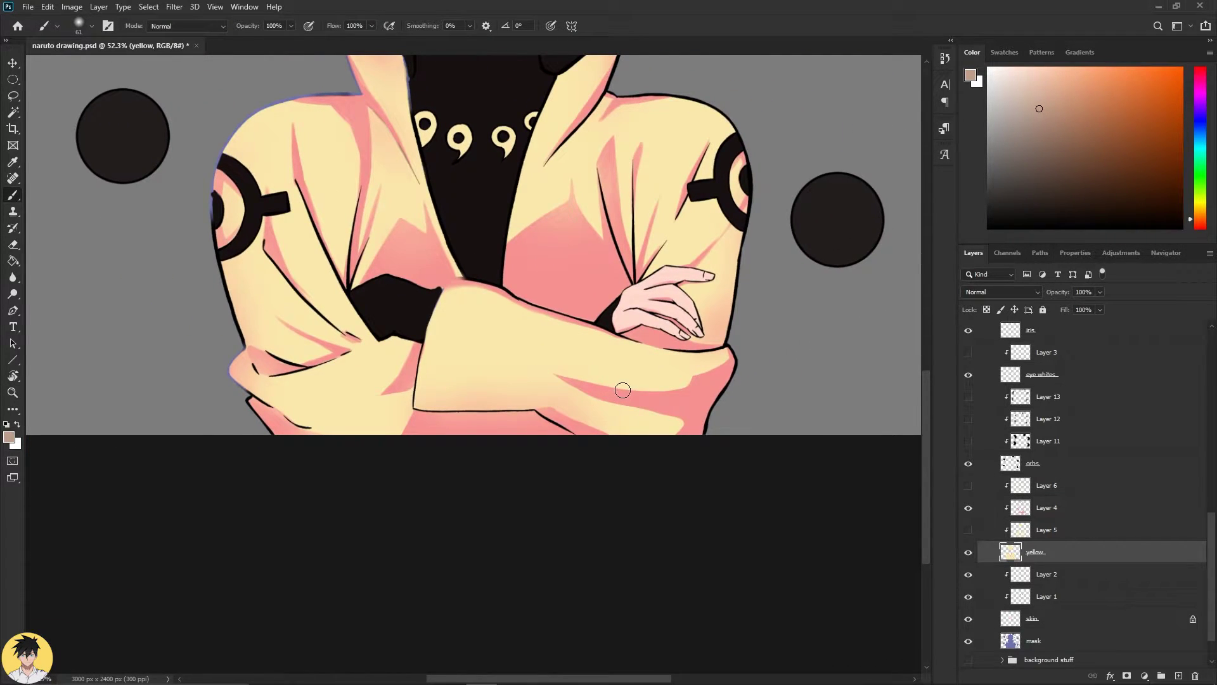
pyautogui.press('l')
pyautogui.moveTo(536, 331)
pyautogui.mouseDown()
pyautogui.moveTo(425, 345)
pyautogui.moveTo(503, 372)
pyautogui.moveTo(550, 355)
pyautogui.moveTo(534, 331)
pyautogui.mouseUp()
pyautogui.press('b')
pyautogui.moveTo(407, 382)
pyautogui.mouseDown()
pyautogui.moveTo(575, 366)
pyautogui.moveTo(429, 377)
pyautogui.moveTo(574, 370)
pyautogui.mouseUp()
pyautogui.hotkey('ctrl', 'd')
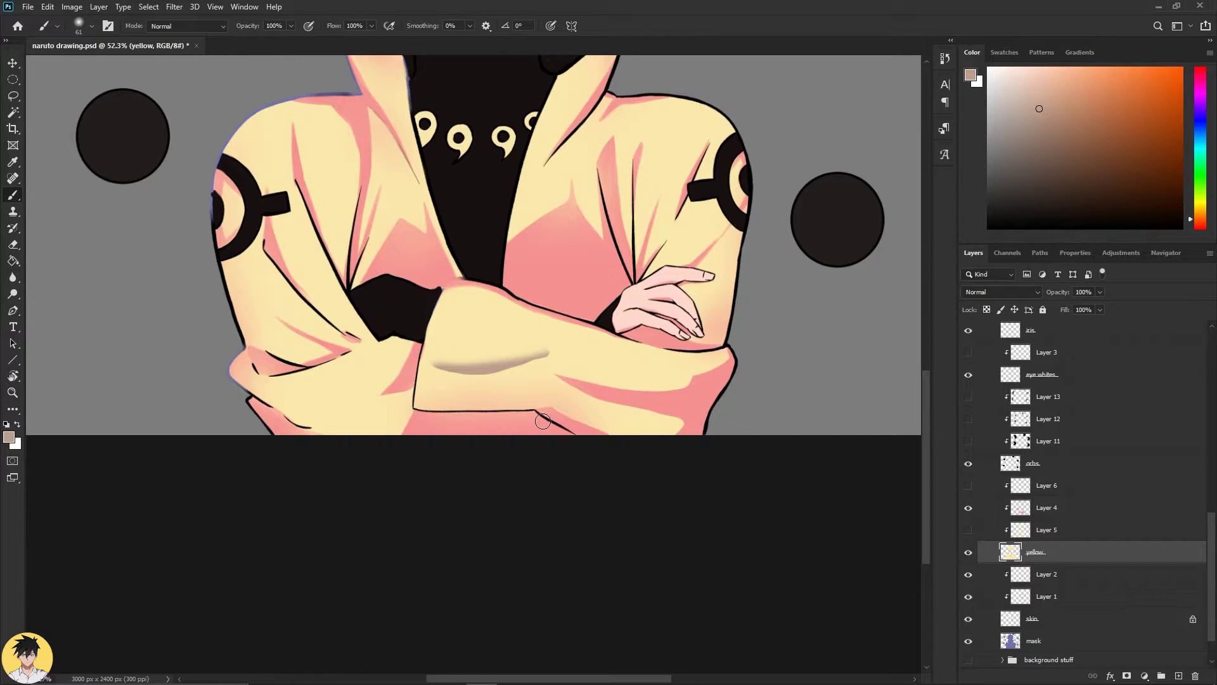
pyautogui.hotkey('ctrl', 'z')
pyautogui.hotkey('ctrl', 'z')
pyautogui.hotkey('ctrl', 'd')
# Compare the yellow coat and hair with Layer 4 and Layer 5 hidden and shown.
pyautogui.scroll(1, 1053, 592)
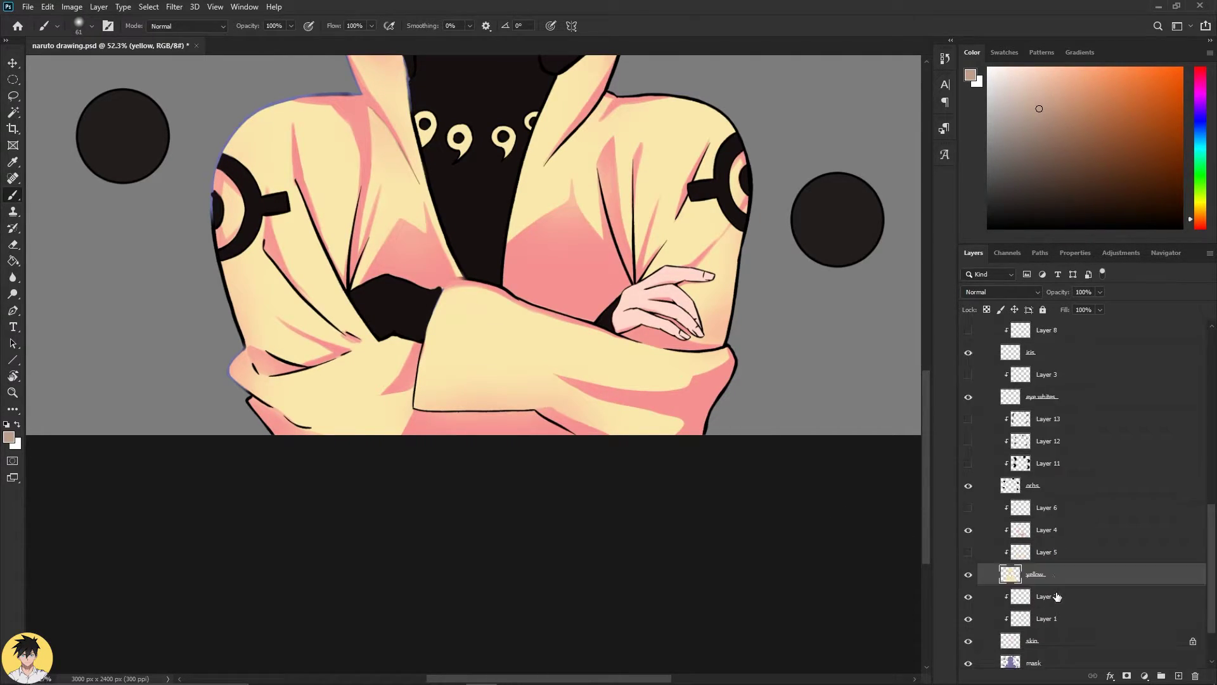
pyautogui.click(968, 531)
pyautogui.click(968, 530)
pyautogui.click(969, 553)
pyautogui.click(969, 552)
pyautogui.click(968, 552)
pyautogui.click(969, 552)
pyautogui.click(969, 552)
pyautogui.click(970, 535)
pyautogui.click(970, 535)
pyautogui.click(970, 535)
pyautogui.click(969, 554)
pyautogui.click(968, 553)
pyautogui.click(968, 553)
pyautogui.press('z')
pyautogui.moveTo(712, 492); pyautogui.dragTo(664, 465)
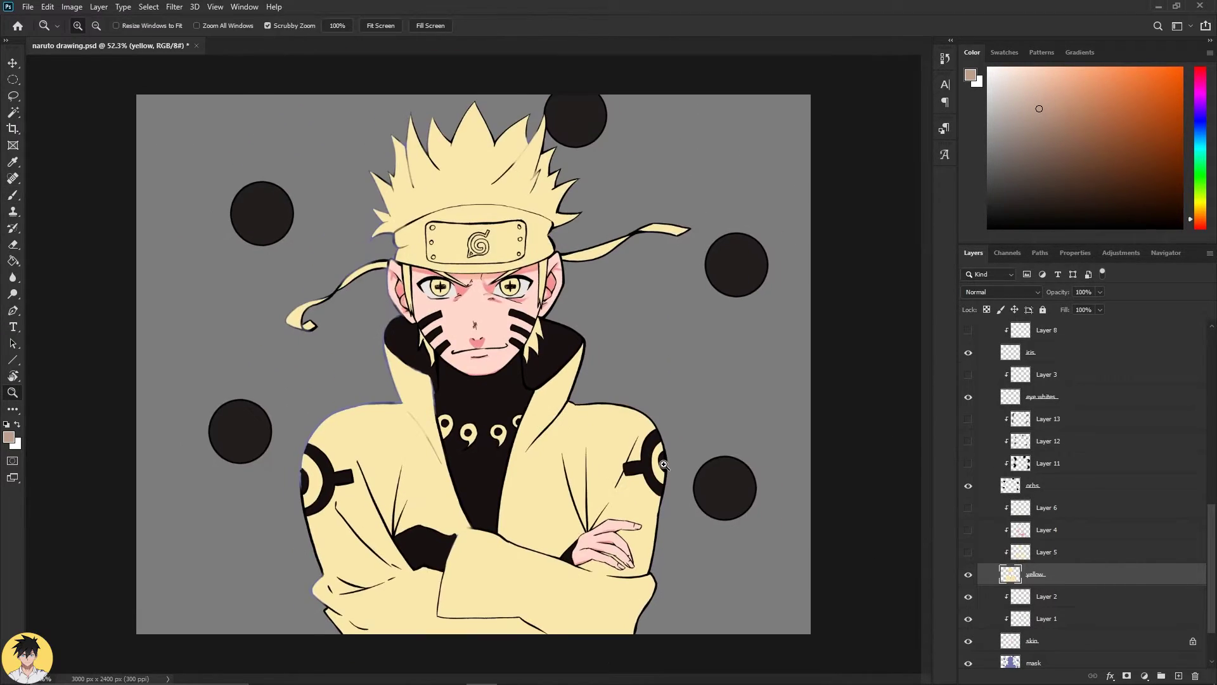
# Show the pale highlights of Layer 5 on the yellow areas and the pink shadows of Layer 4 above them.
pyautogui.click(970, 553)
pyautogui.click(969, 552)
pyautogui.click(970, 553)
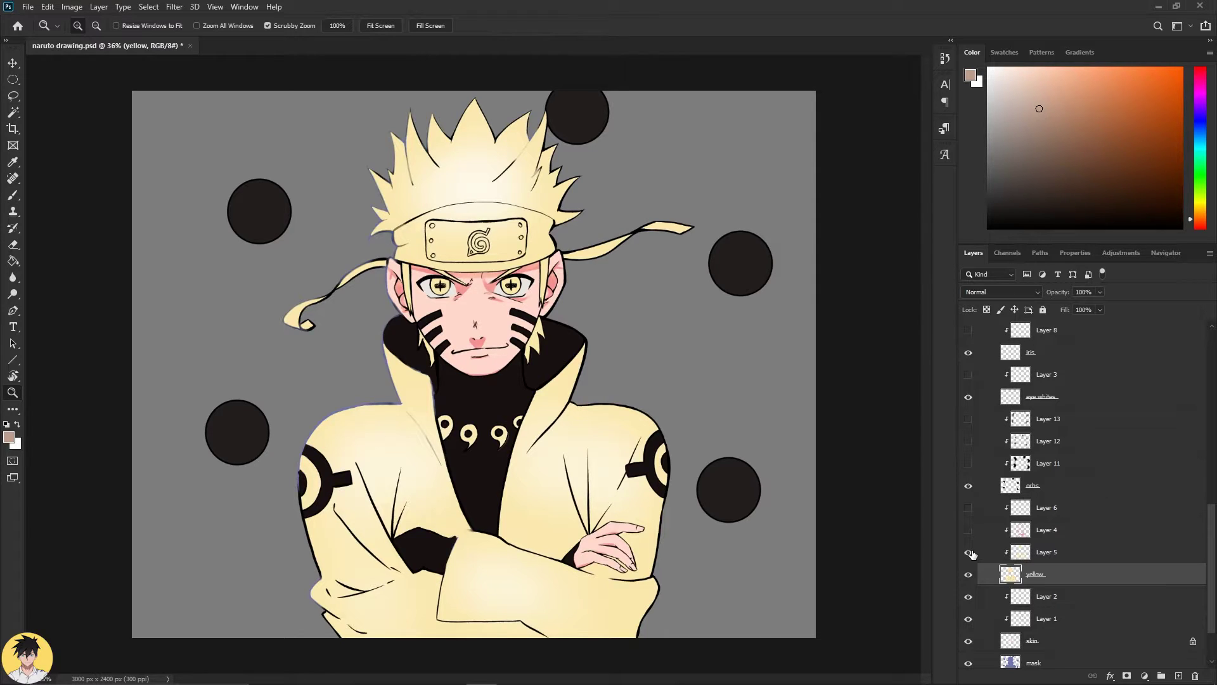
pyautogui.click(968, 552)
pyautogui.click(968, 552)
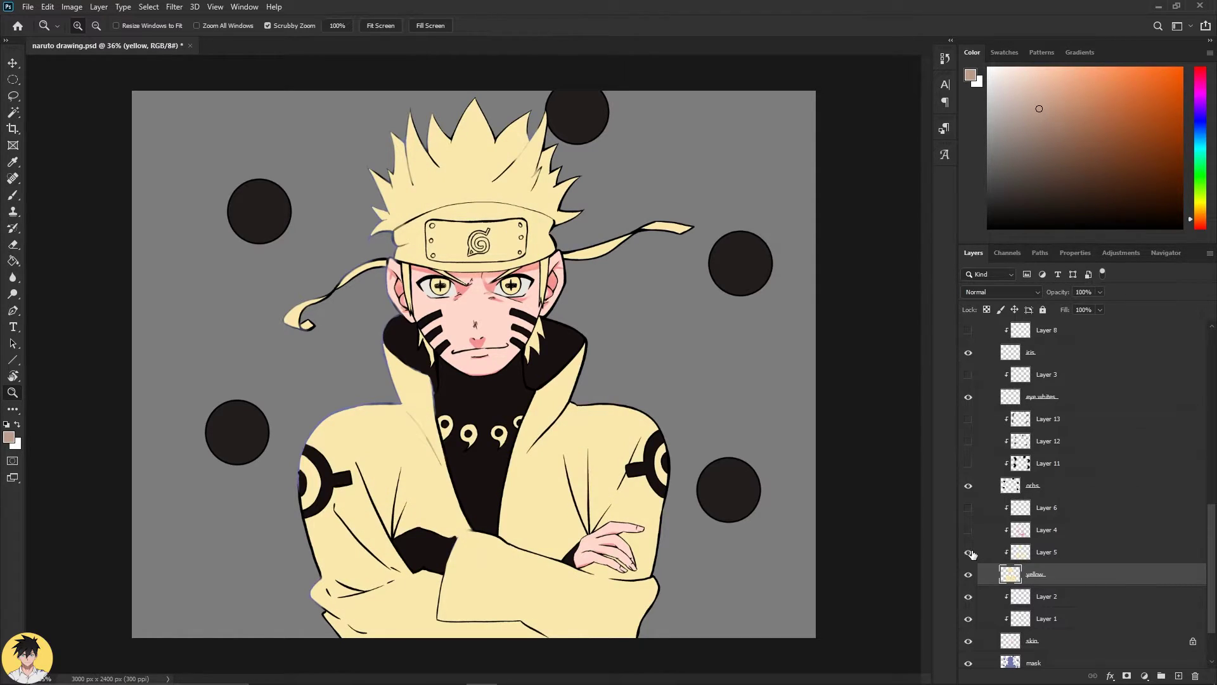
pyautogui.click(969, 529)
pyautogui.click(969, 530)
pyautogui.click(969, 530)
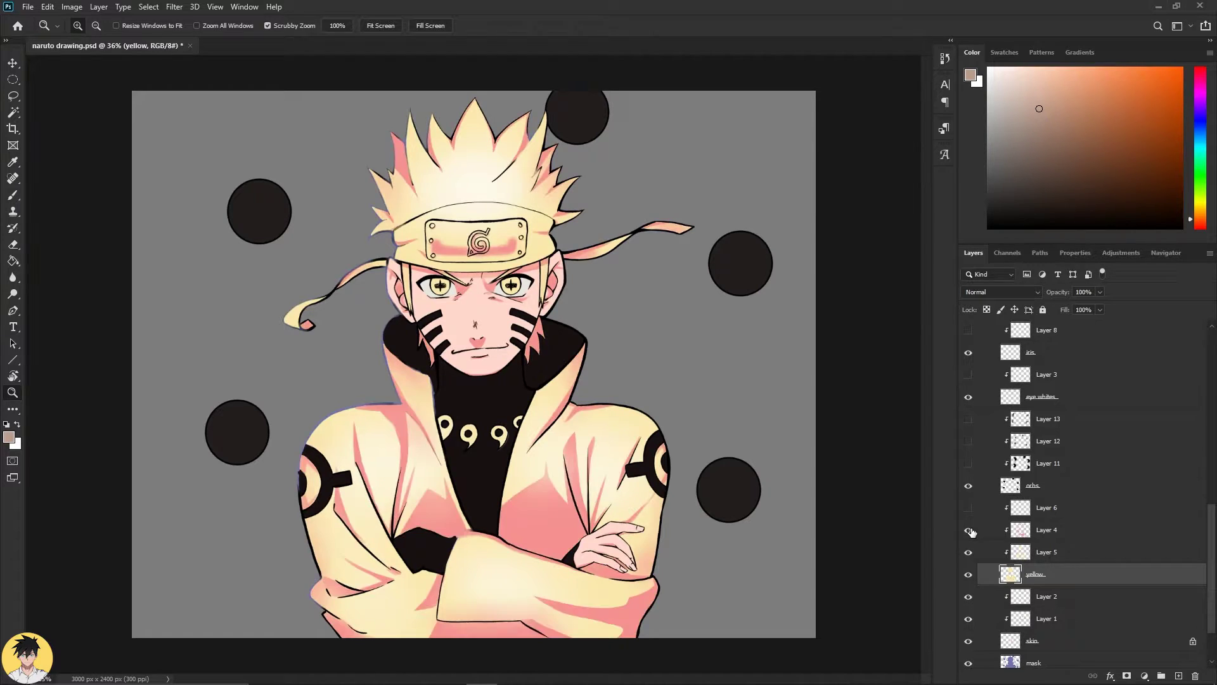
# Compare the yellow areas with Layer 6 hidden and shown, and leave Layer 6 shown.
pyautogui.click(968, 508)
pyautogui.click(968, 507)
pyautogui.click(968, 508)
pyautogui.click(968, 507)
pyautogui.click(968, 508)
pyautogui.click(968, 508)
pyautogui.click(968, 508)
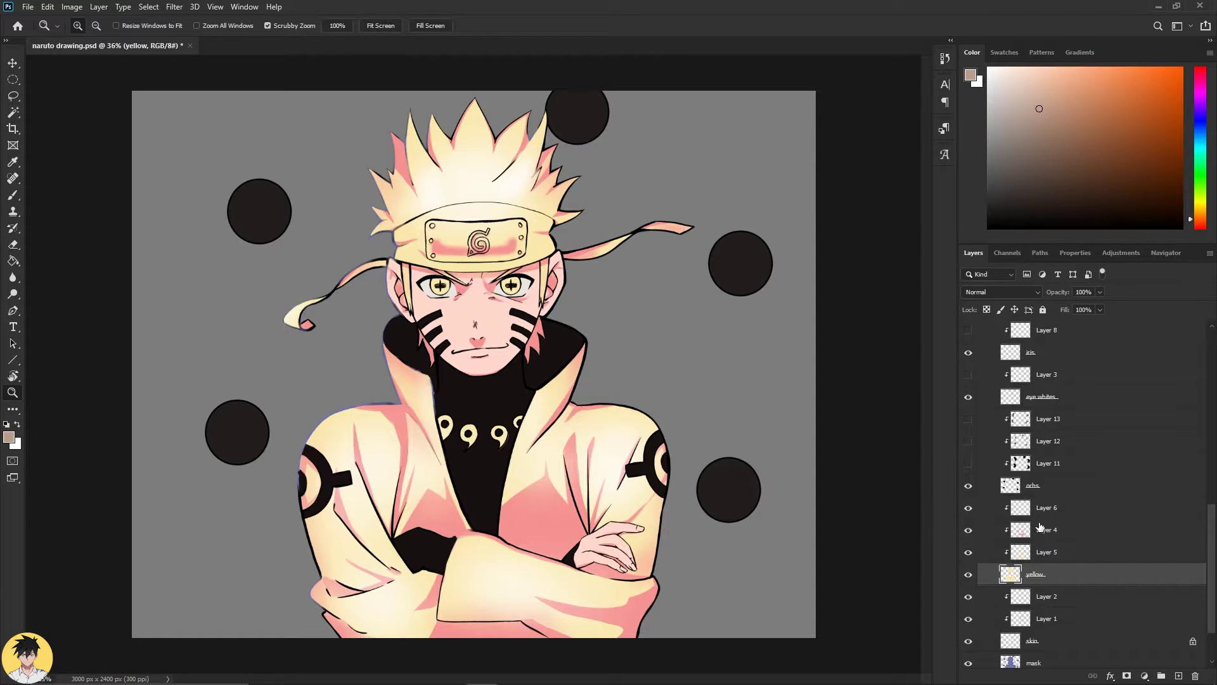
# Hide Layers 4, 5 and 6 and make the yellow layer active.
pyautogui.click(1057, 512)
pyautogui.click(969, 530)
pyautogui.click(969, 507)
pyautogui.click(969, 554)
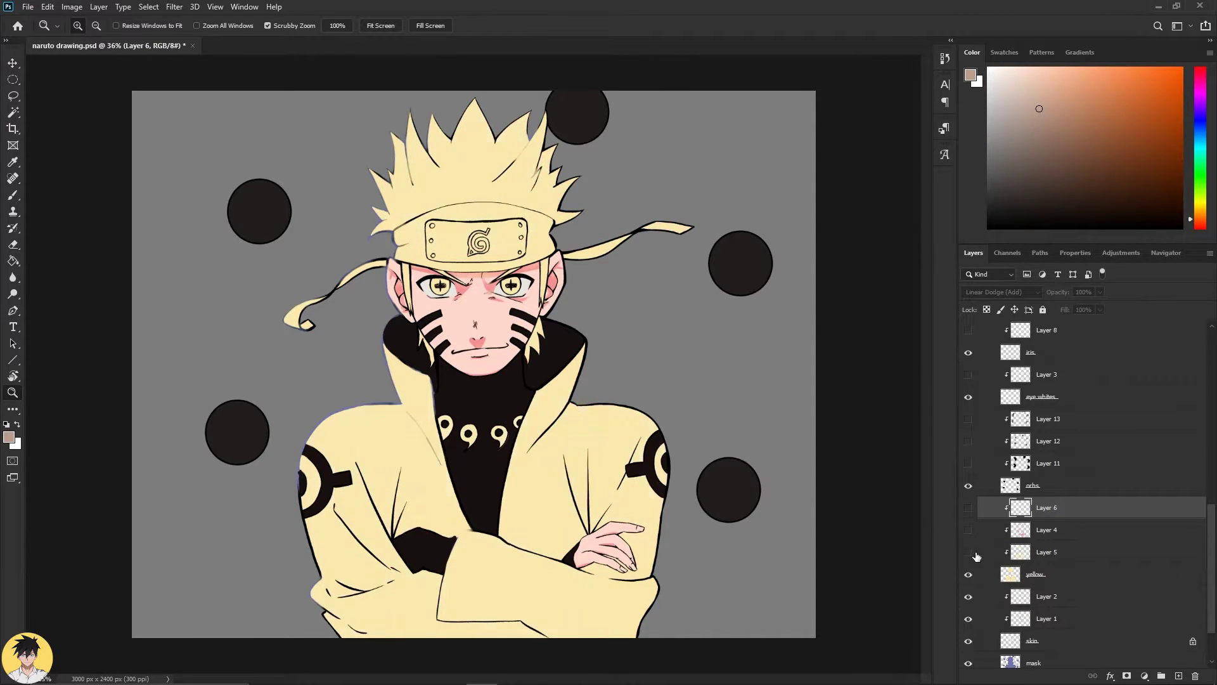
pyautogui.click(1061, 574)
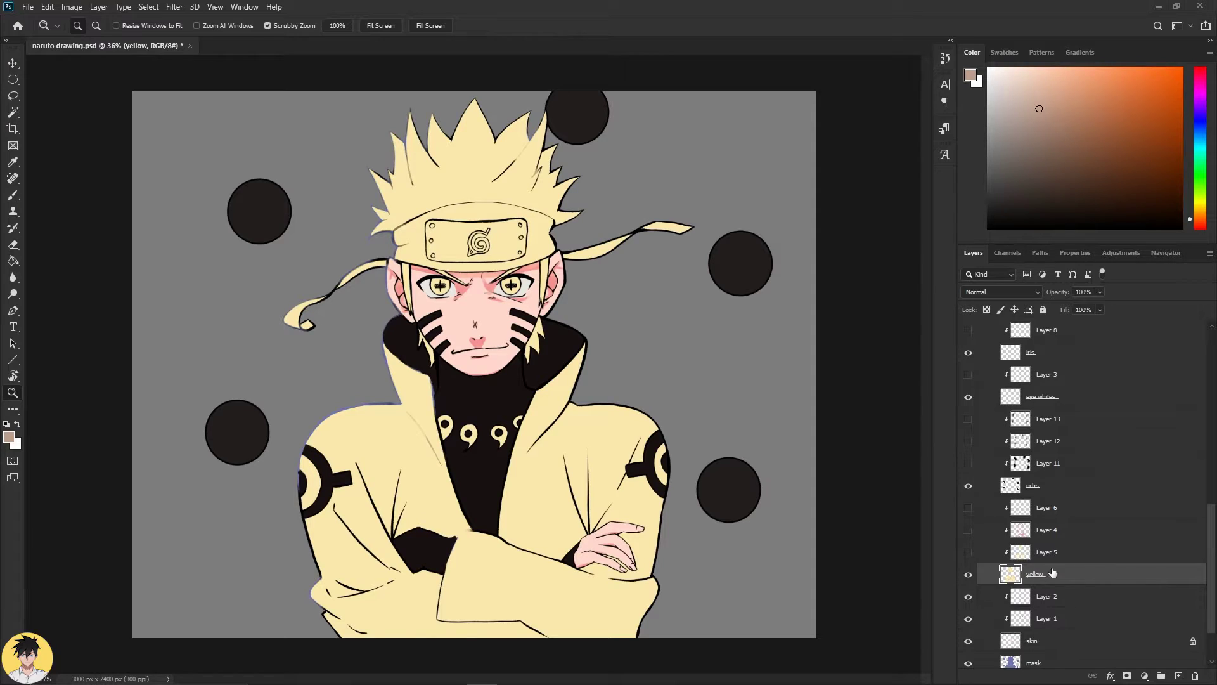
# Review how the yellow shading builds up by showing Layer 5, Layer 4 and Layer 6 in turn.
pyautogui.click(966, 552)
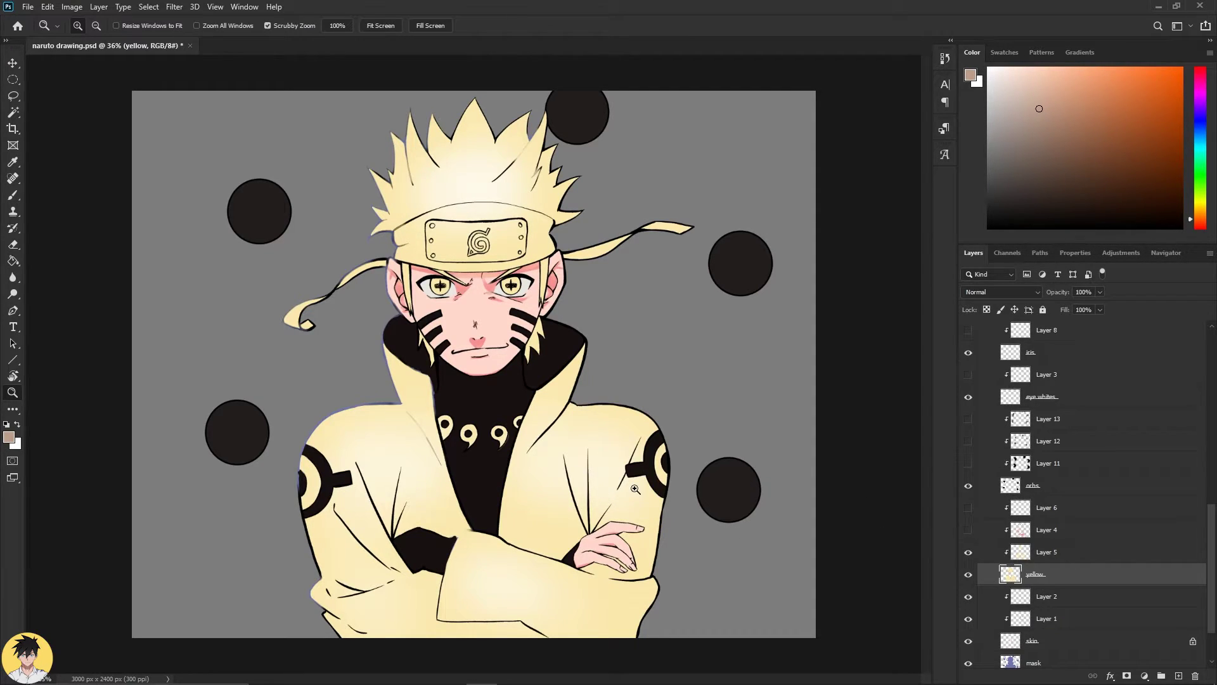
pyautogui.click(966, 530)
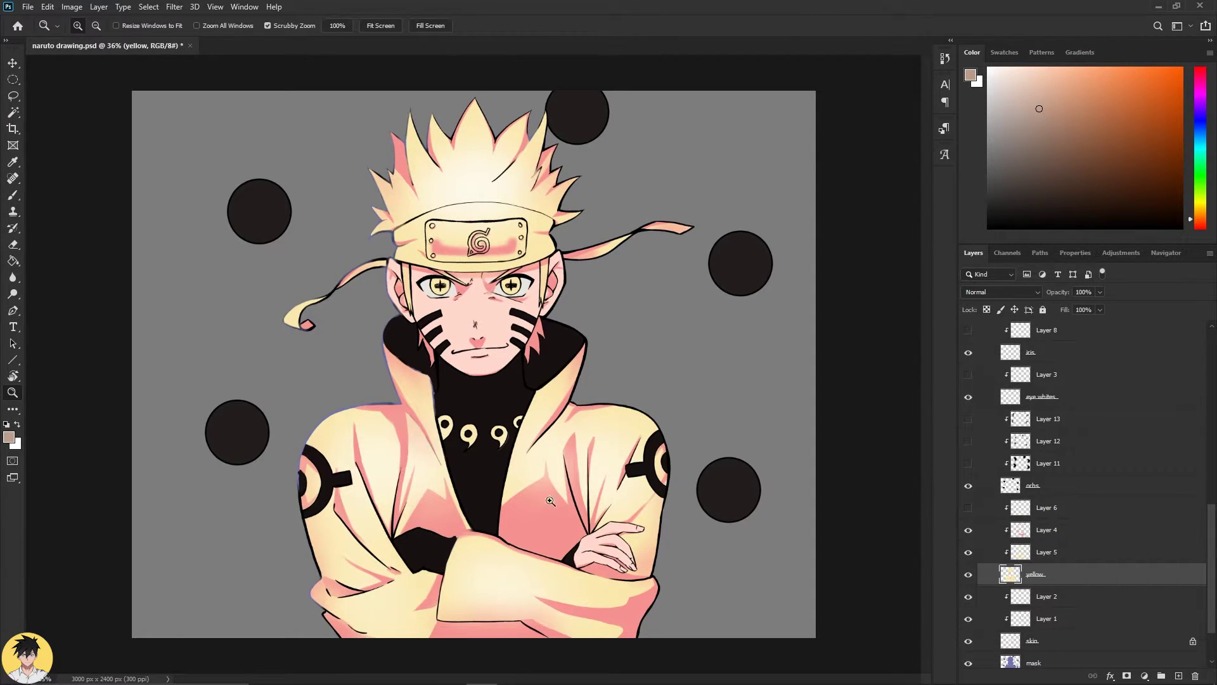
pyautogui.click(969, 507)
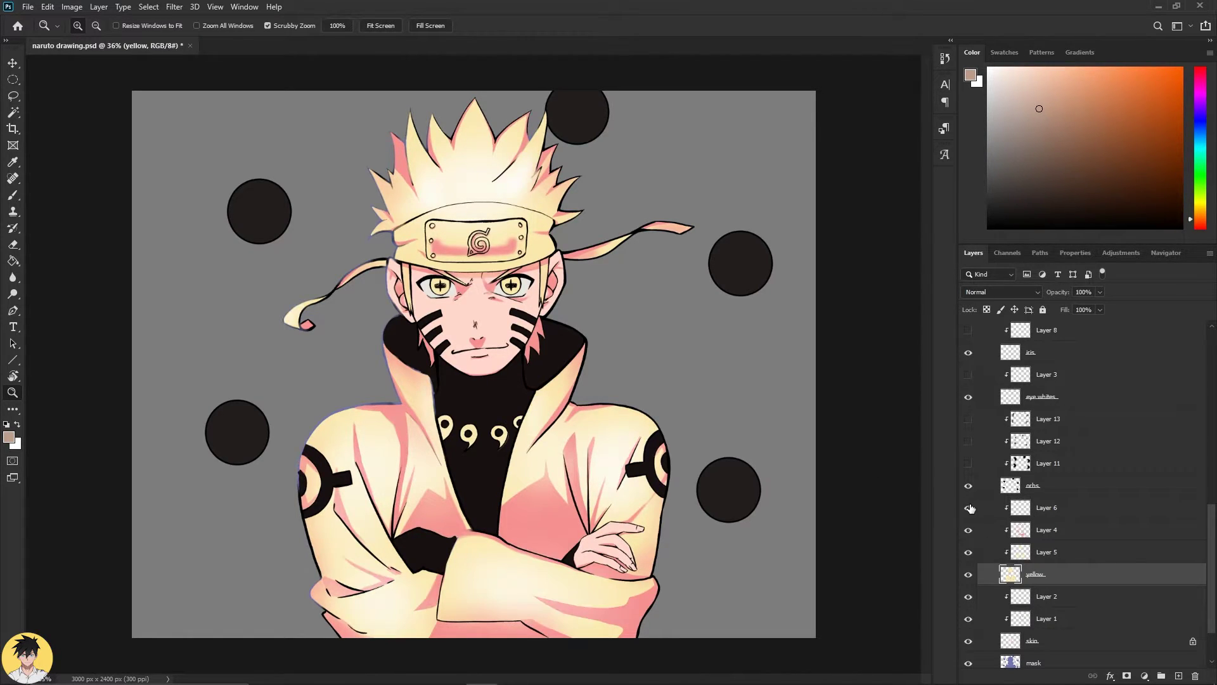
# Compare the whole figure with the Layer 6 highlights hidden and shown.
pyautogui.click(969, 507)
pyautogui.click(969, 507)
pyautogui.click(969, 508)
pyautogui.click(969, 508)
pyautogui.click(969, 507)
pyautogui.click(969, 508)
pyautogui.click(969, 507)
pyautogui.click(969, 508)
pyautogui.moveTo(654, 458)
pyautogui.mouseDown()
pyautogui.moveTo(624, 460)
pyautogui.moveTo(644, 463)
pyautogui.mouseUp()
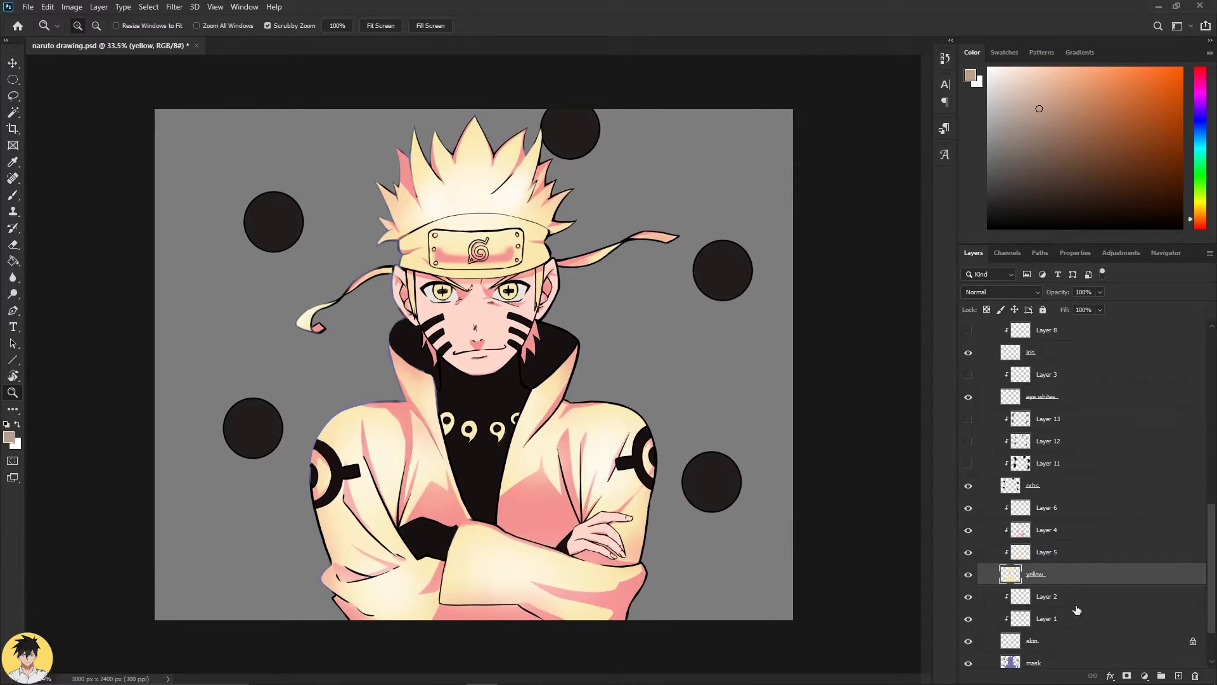
# Show the Layer 11 shading clipped to the orbs layer and make Layer 11 active.
pyautogui.scroll(4, 1057, 609)
pyautogui.click(969, 575)
pyautogui.click(1088, 577)
pyautogui.click(967, 553)
pyautogui.click(967, 552)
pyautogui.click(967, 553)
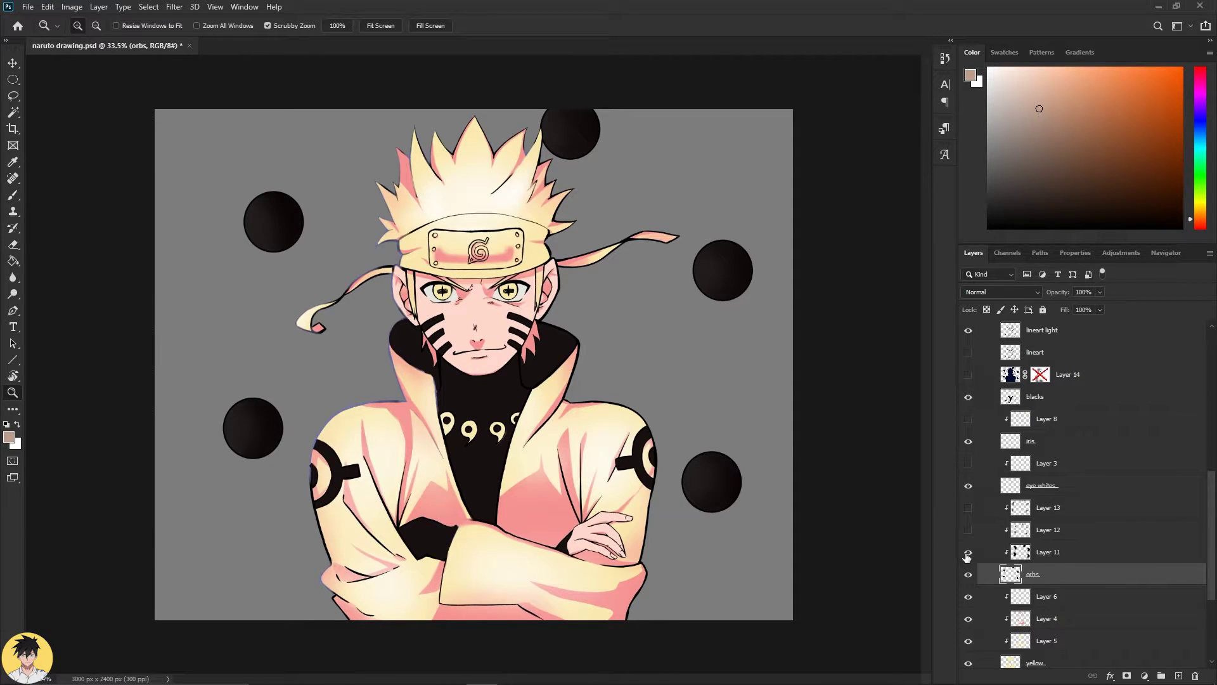
pyautogui.click(1092, 559)
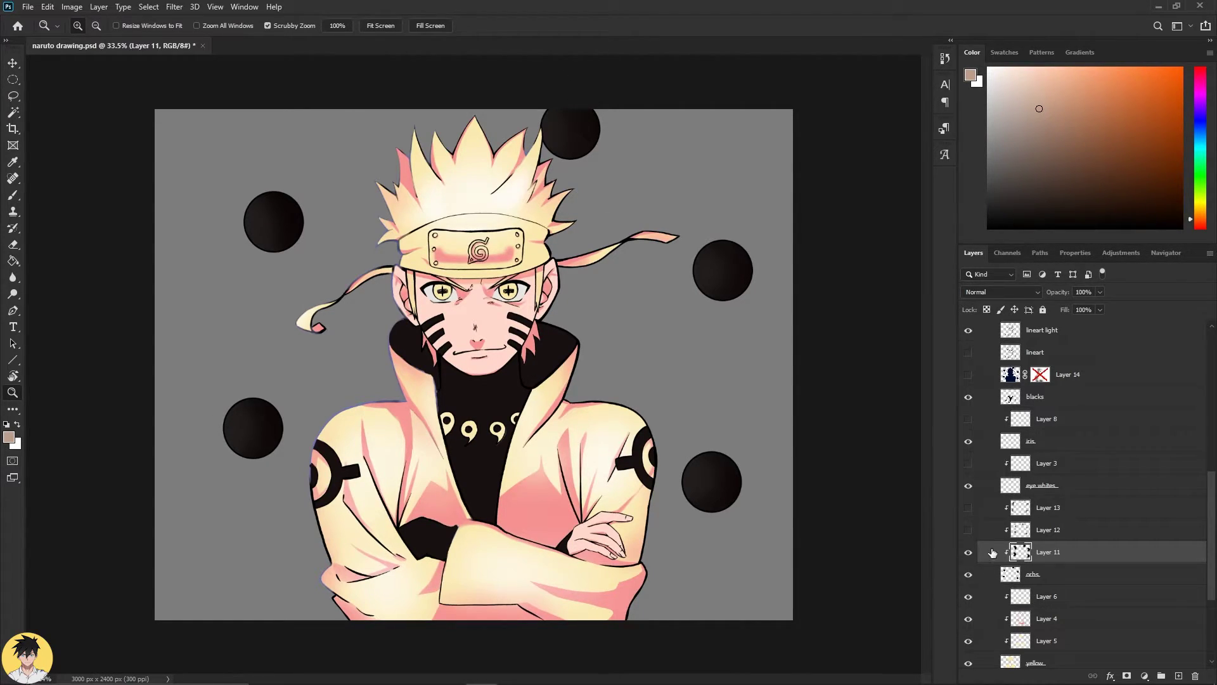
# Compare the orbs with Layer 12 hidden and shown, and leave Layers 12 and 13 shown above Layer 11.
pyautogui.click(967, 529)
pyautogui.click(968, 529)
pyautogui.click(968, 530)
pyautogui.click(968, 529)
pyautogui.click(968, 529)
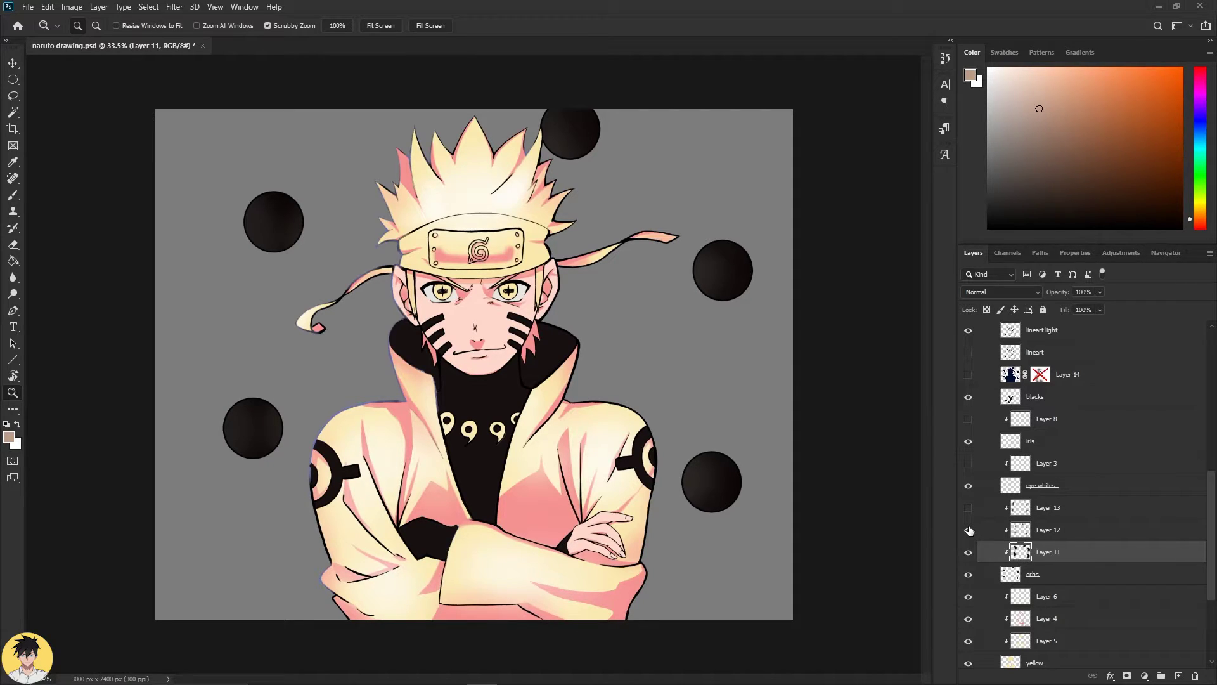
pyautogui.click(967, 530)
pyautogui.click(968, 529)
pyautogui.click(968, 530)
pyautogui.click(968, 529)
pyautogui.click(968, 529)
pyautogui.click(968, 530)
pyautogui.scroll(2, 1014, 599)
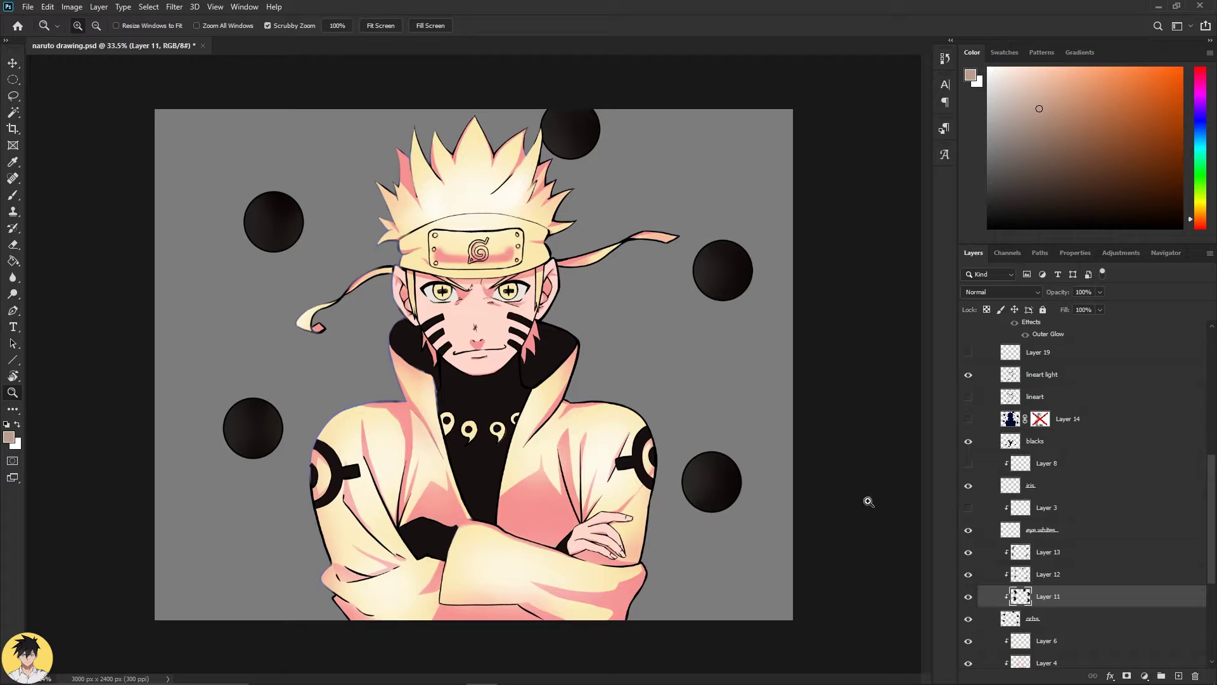
# Examine the shading of the orb beside the sleeve up close, check the effect of Layer 13 and select that layer.
pyautogui.moveTo(810, 459); pyautogui.dragTo(890, 476)
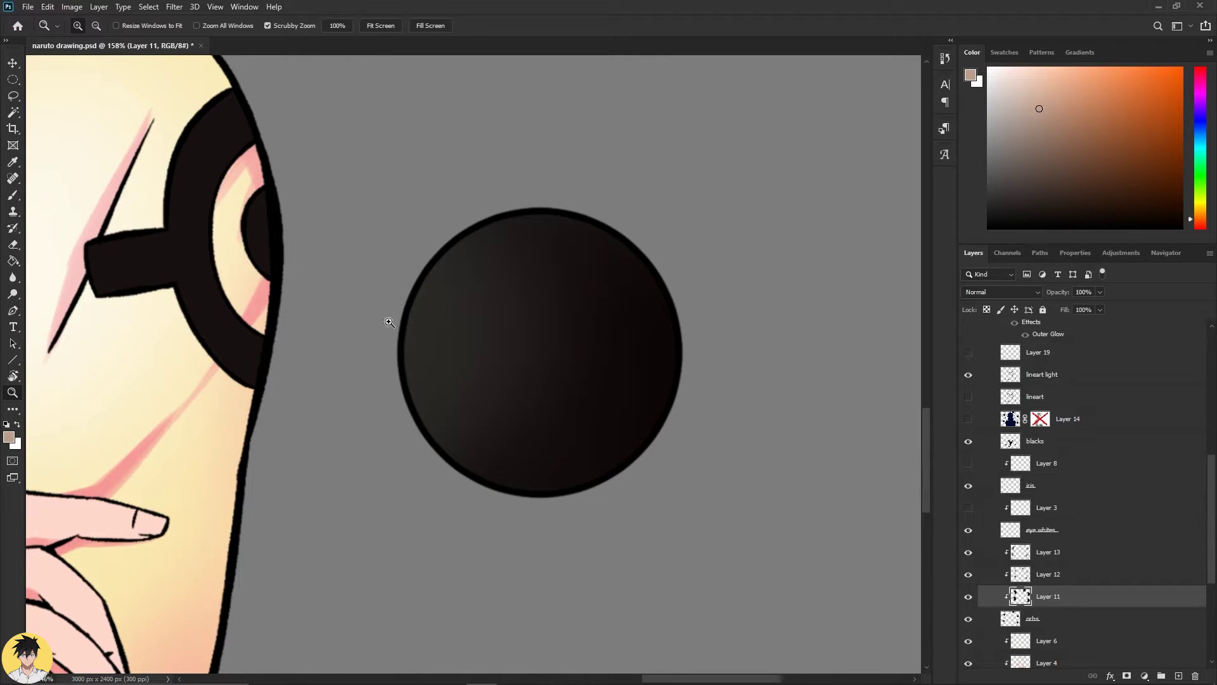
pyautogui.moveTo(737, 408); pyautogui.dragTo(679, 407)
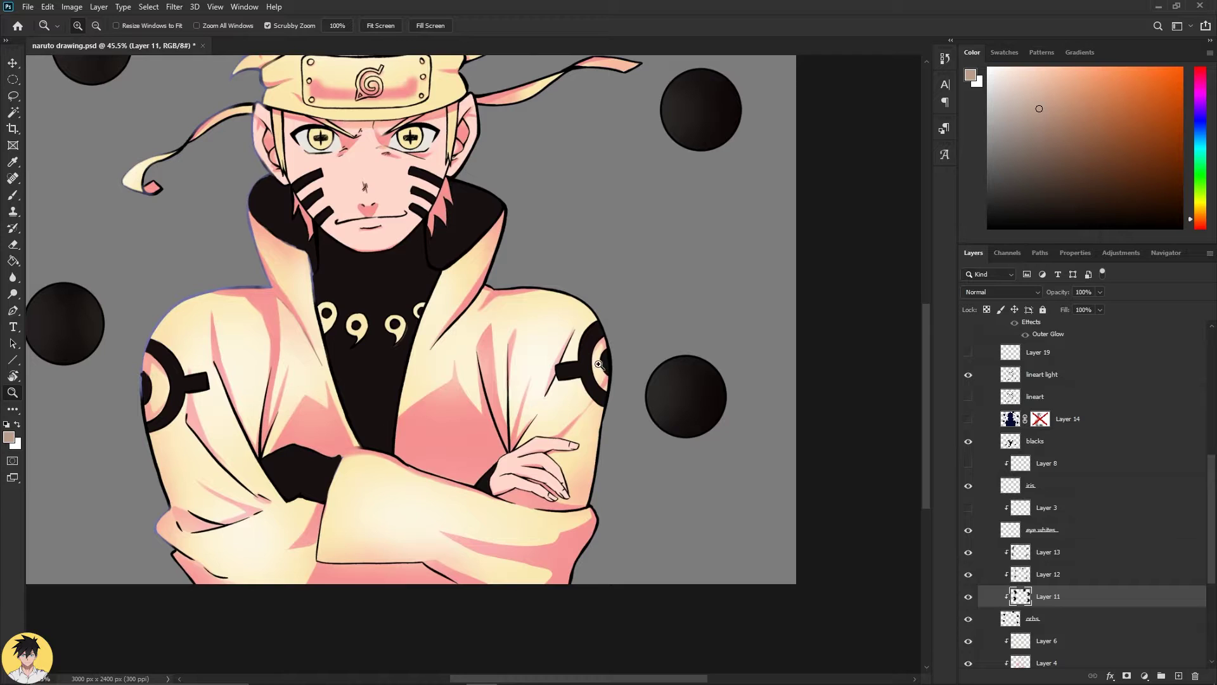
pyautogui.moveTo(780, 388); pyautogui.dragTo(764, 389)
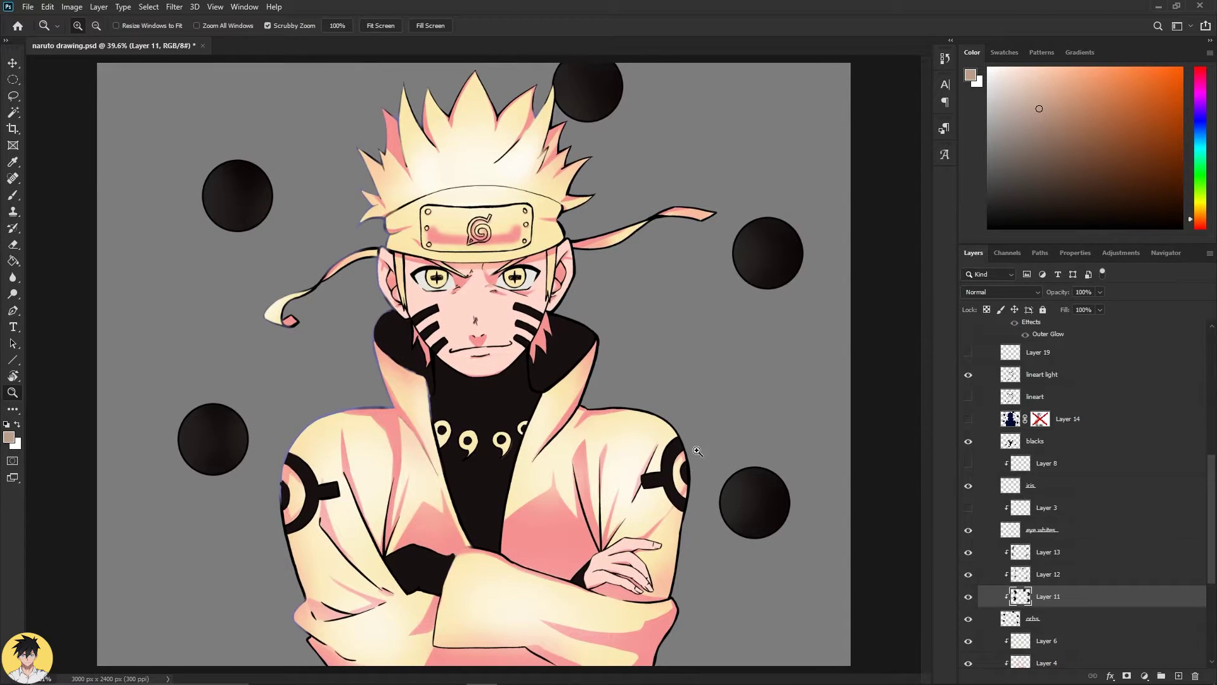
pyautogui.click(968, 554)
pyautogui.click(1063, 558)
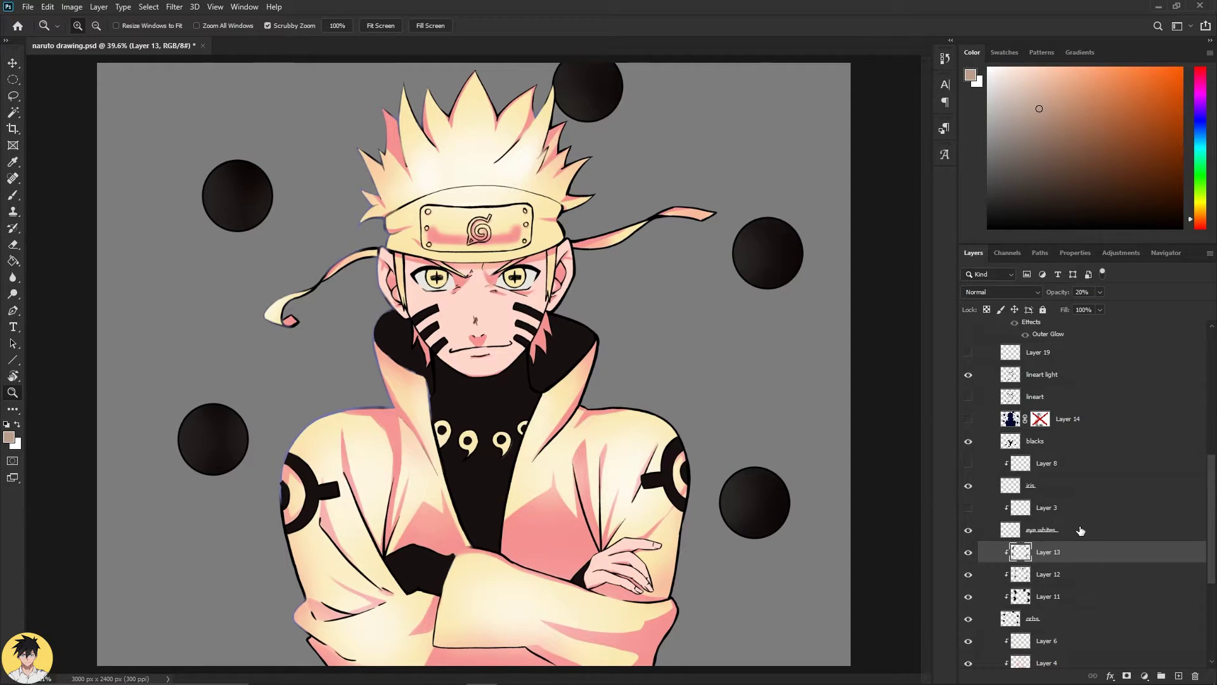
# Make the eye whites layer active, show the Layer 3 shading clipped to it and examine the eye up close.
pyautogui.click(1079, 531)
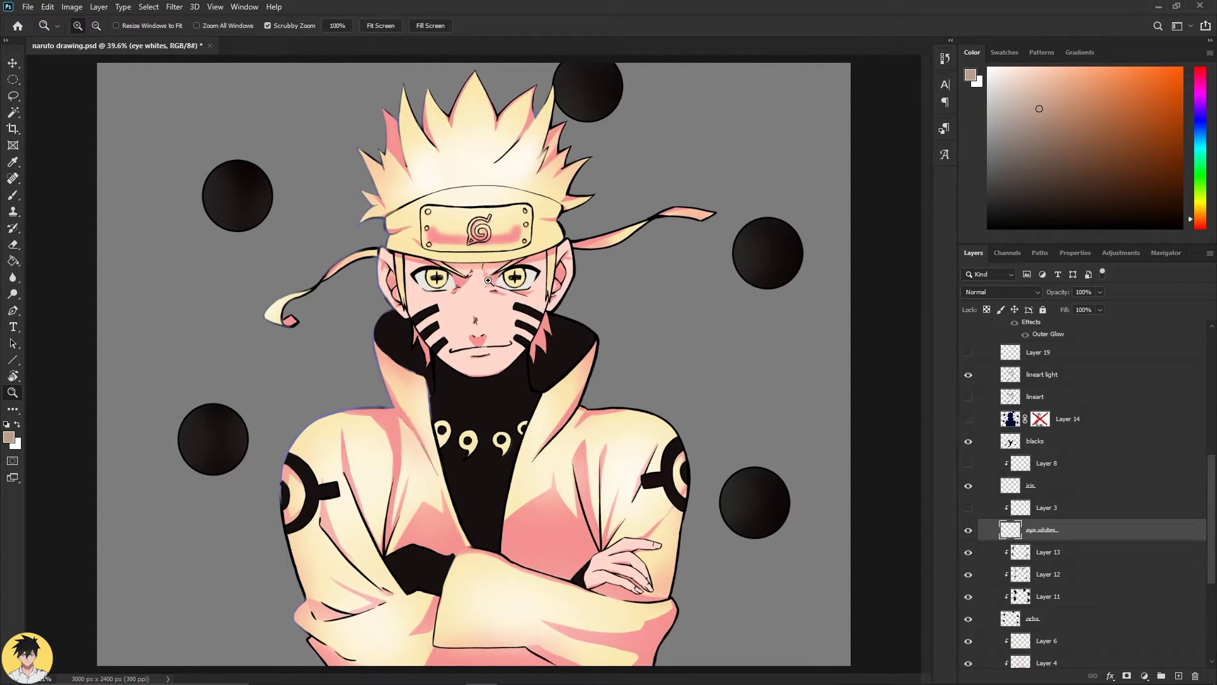
pyautogui.click(967, 508)
pyautogui.click(968, 509)
pyautogui.click(967, 509)
pyautogui.moveTo(439, 283); pyautogui.dragTo(531, 304)
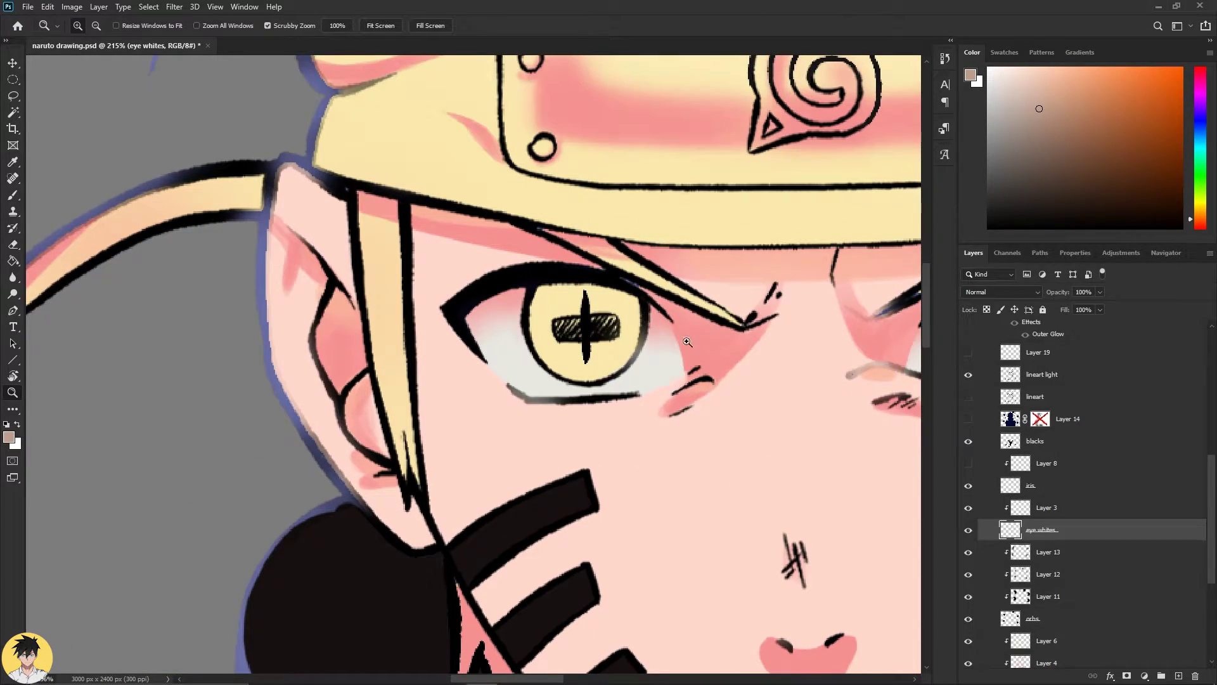
pyautogui.moveTo(757, 389); pyautogui.dragTo(663, 359)
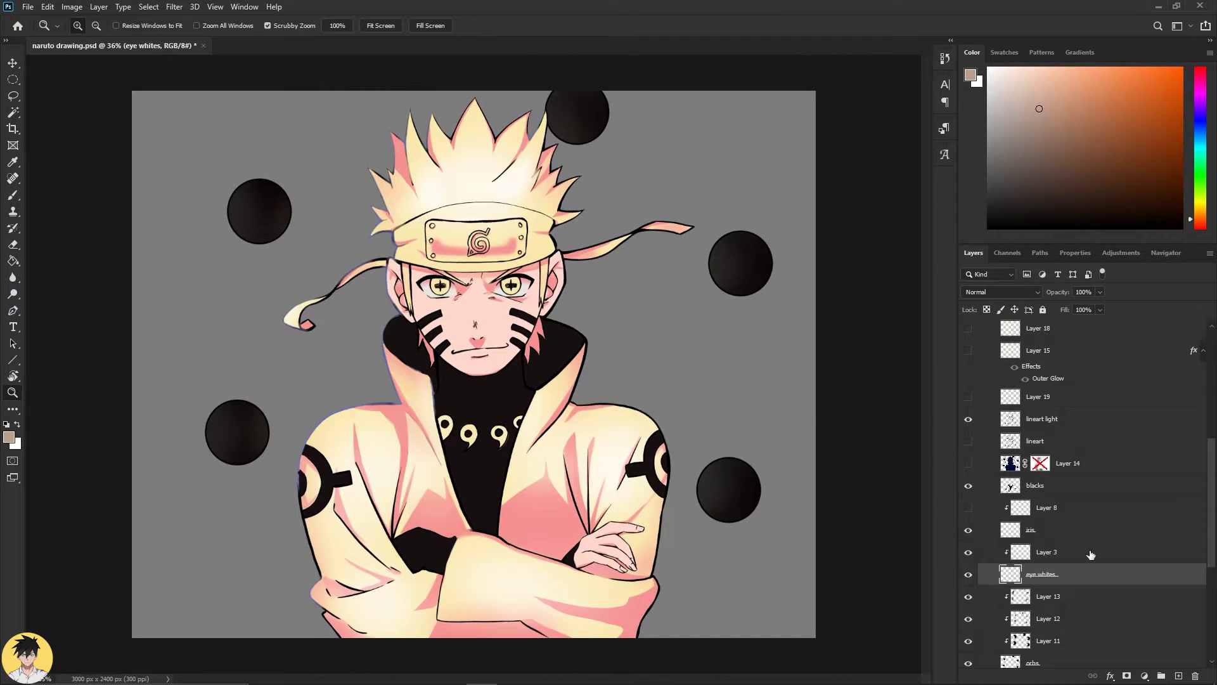
# Show Layer 8 to add the darker yellow shading to the irises, and check it up close and on the whole figure.
pyautogui.scroll(1, 1090, 555)
pyautogui.moveTo(374, 344); pyautogui.dragTo(444, 351)
pyautogui.moveTo(758, 242); pyautogui.dragTo(516, 443)
pyautogui.moveTo(500, 346); pyautogui.dragTo(516, 343)
pyautogui.moveTo(569, 294); pyautogui.dragTo(512, 344)
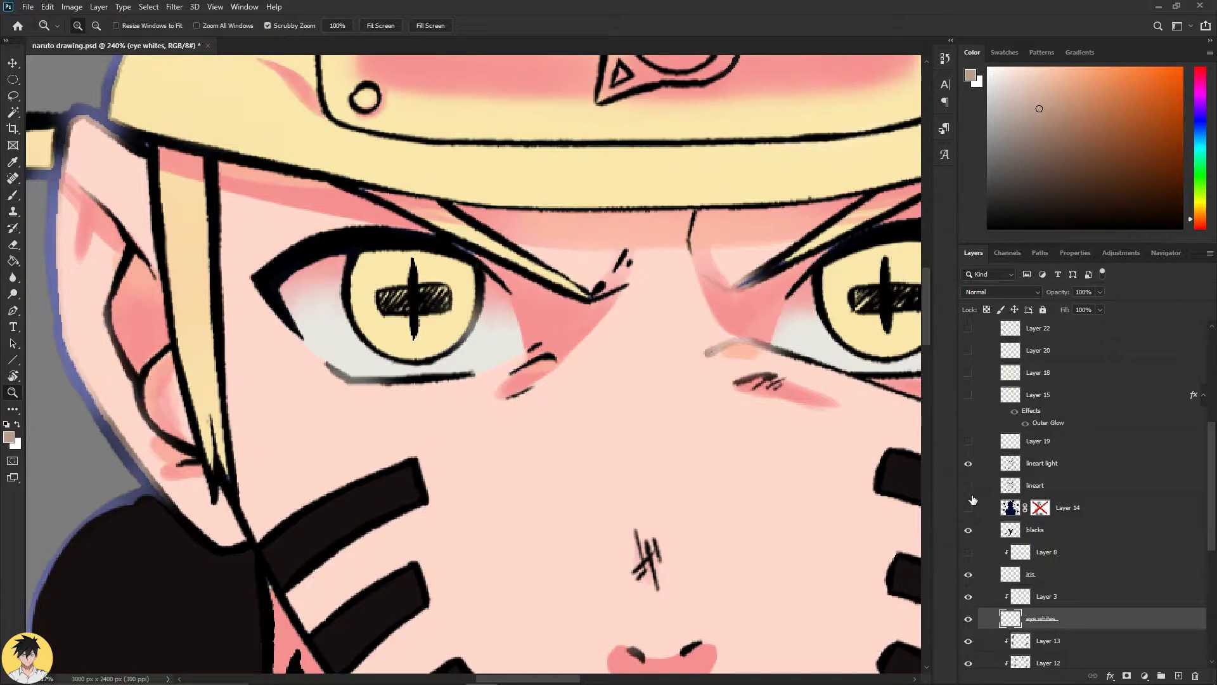
pyautogui.click(968, 551)
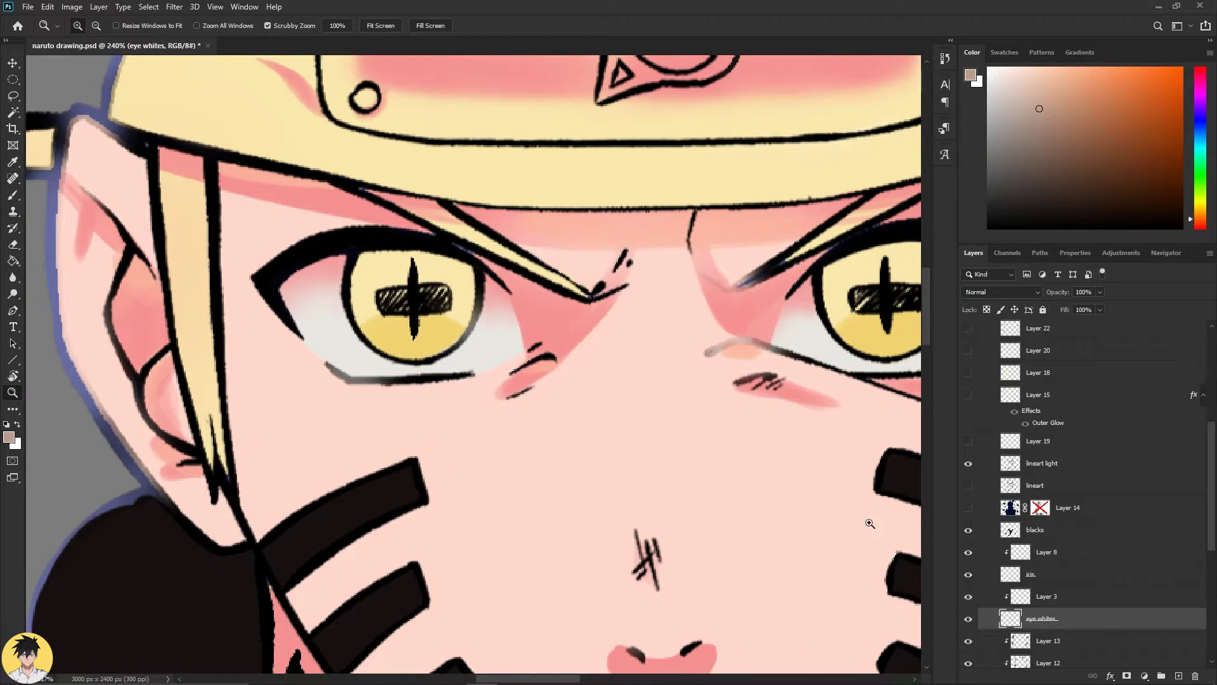
pyautogui.moveTo(893, 527); pyautogui.dragTo(735, 493)
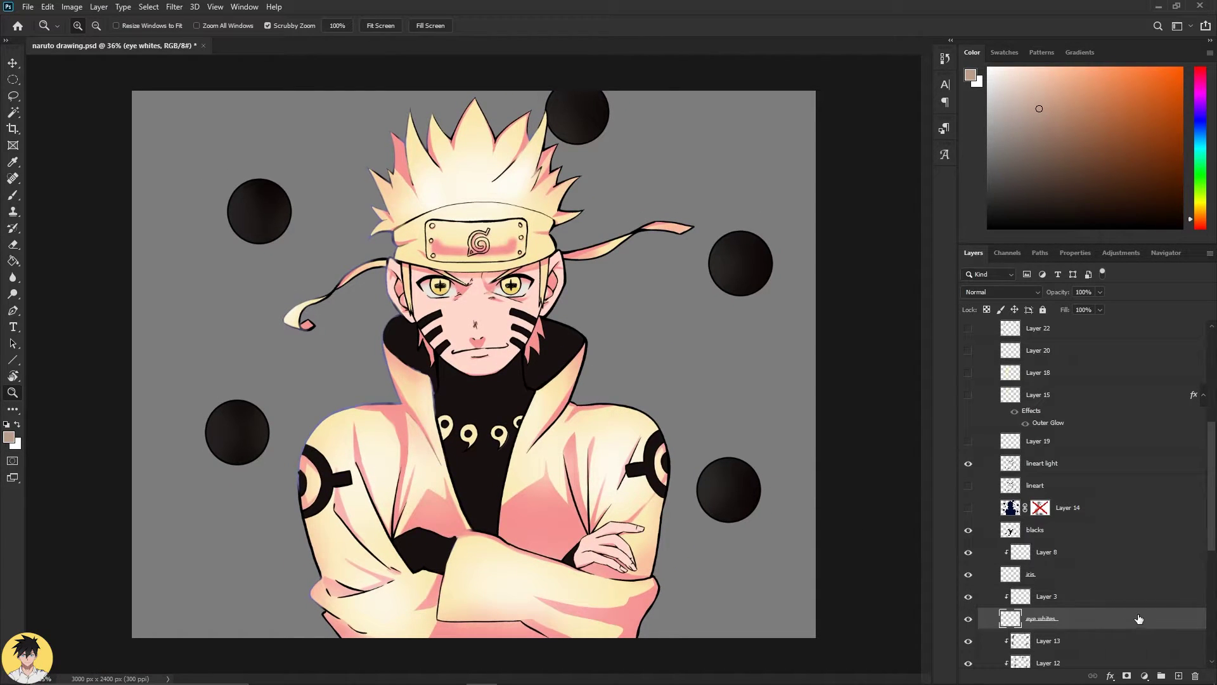
pyautogui.scroll(-5, 1141, 618)
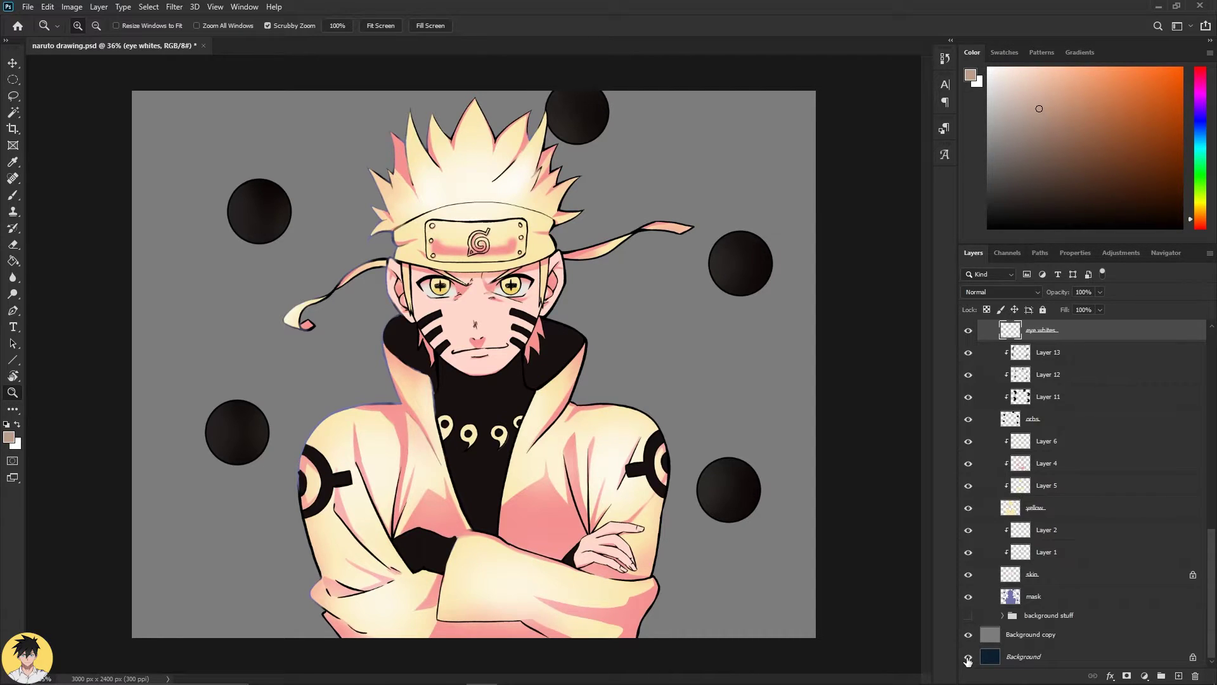
# Hide the grey Background copy layer so that the dark blue background shows behind the figure.
pyautogui.click(968, 634)
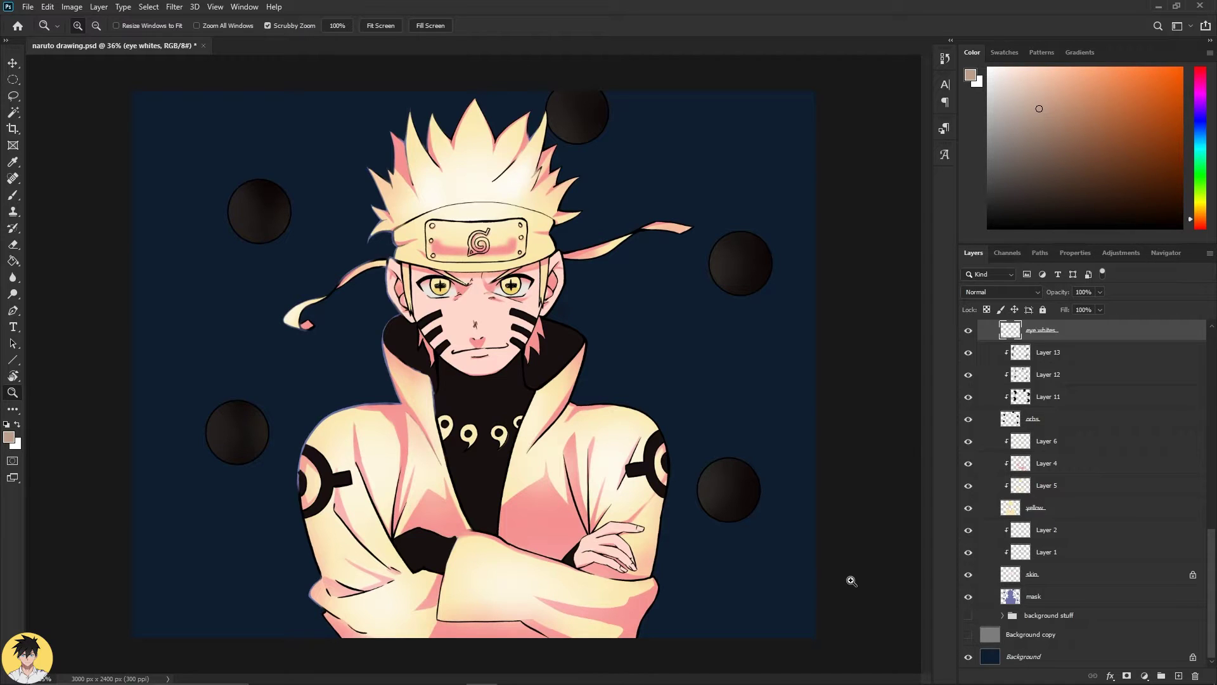
pyautogui.scroll(4, 1040, 555)
pyautogui.scroll(10, 1075, 555)
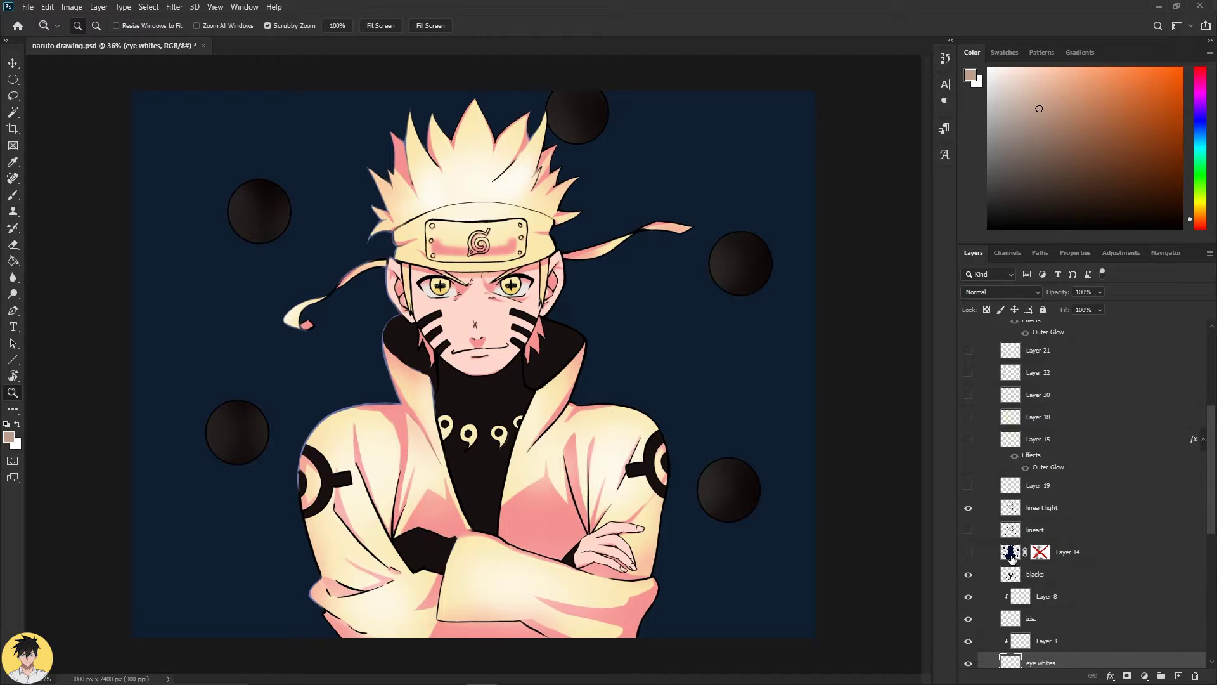
# Add a new empty layer directly above the blacks layer.
pyautogui.click(1085, 578)
pyautogui.scroll(-5, 1104, 594)
pyautogui.click(1065, 602)
pyautogui.scroll(10, 1066, 607)
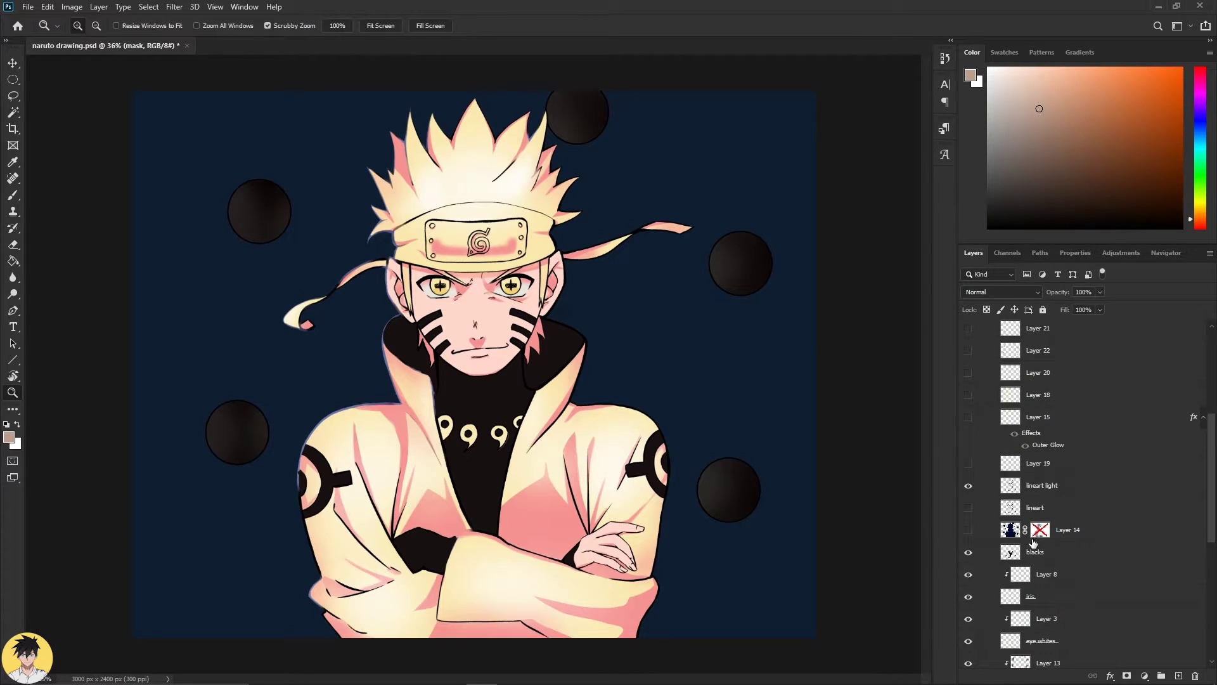
pyautogui.click(1053, 556)
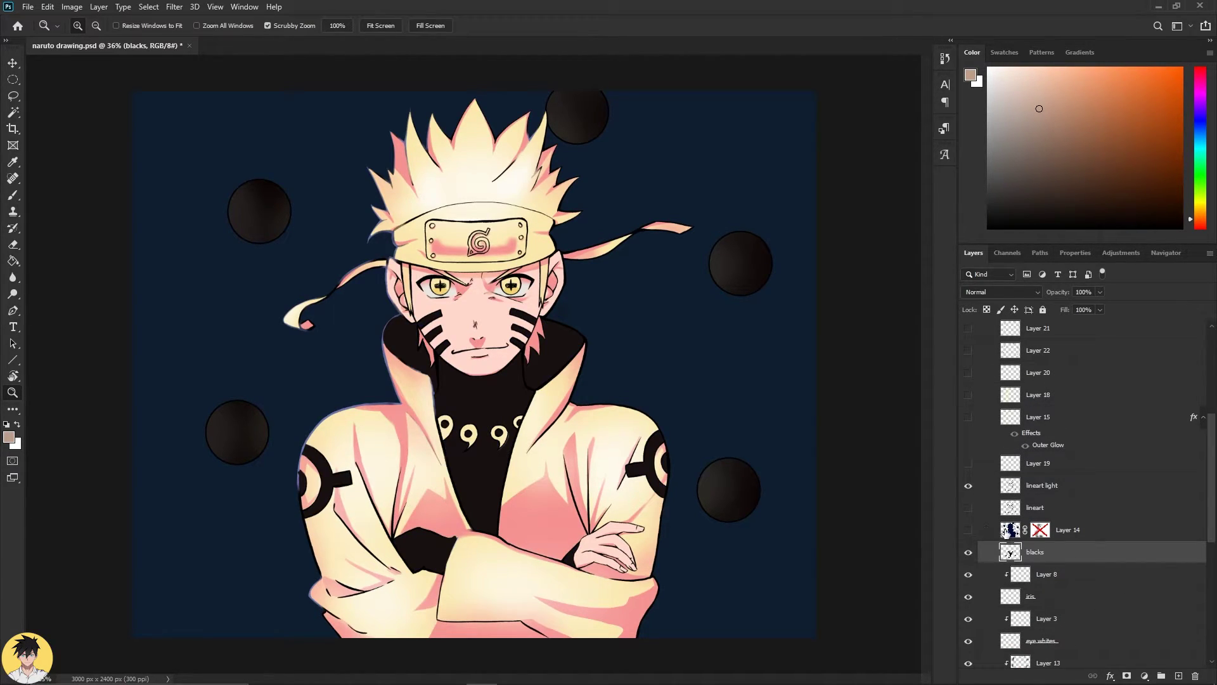
pyautogui.click(1006, 534)
pyautogui.click(1013, 545)
pyautogui.click(1009, 532)
pyautogui.click(1054, 556)
pyautogui.click(1170, 671)
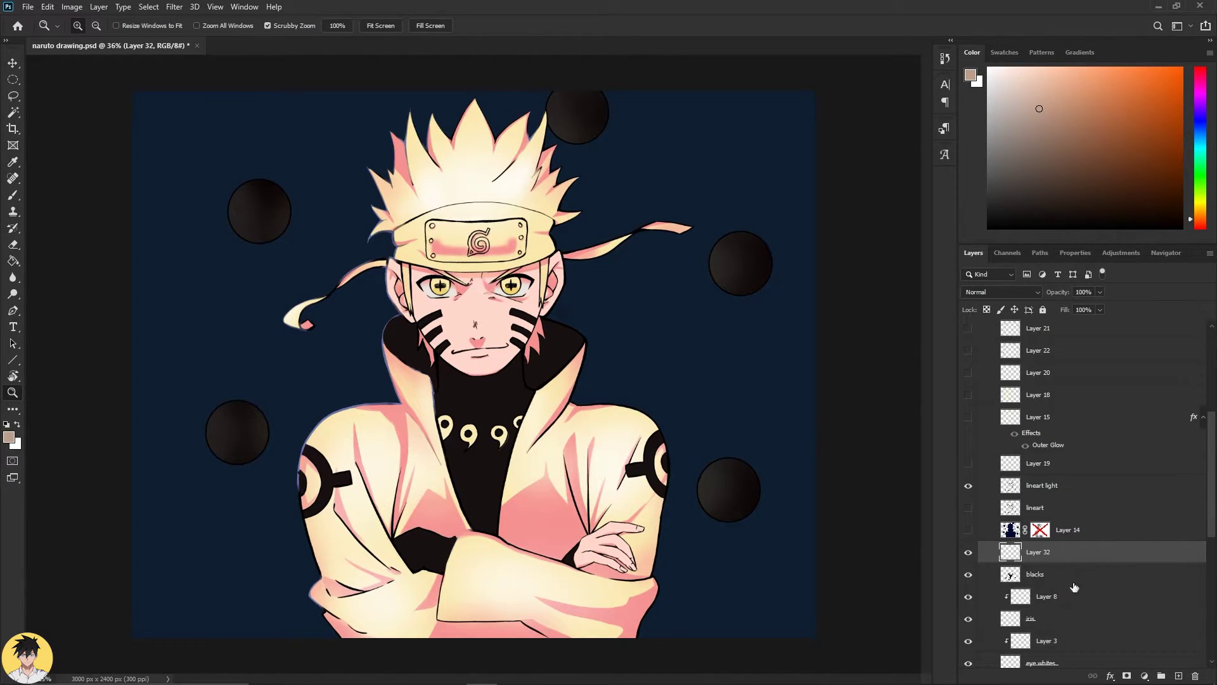
# Select the whole figure and the orbs from the mask layer with the Magic Wand, sampling only the current layer.
pyautogui.scroll(-5, 1077, 557)
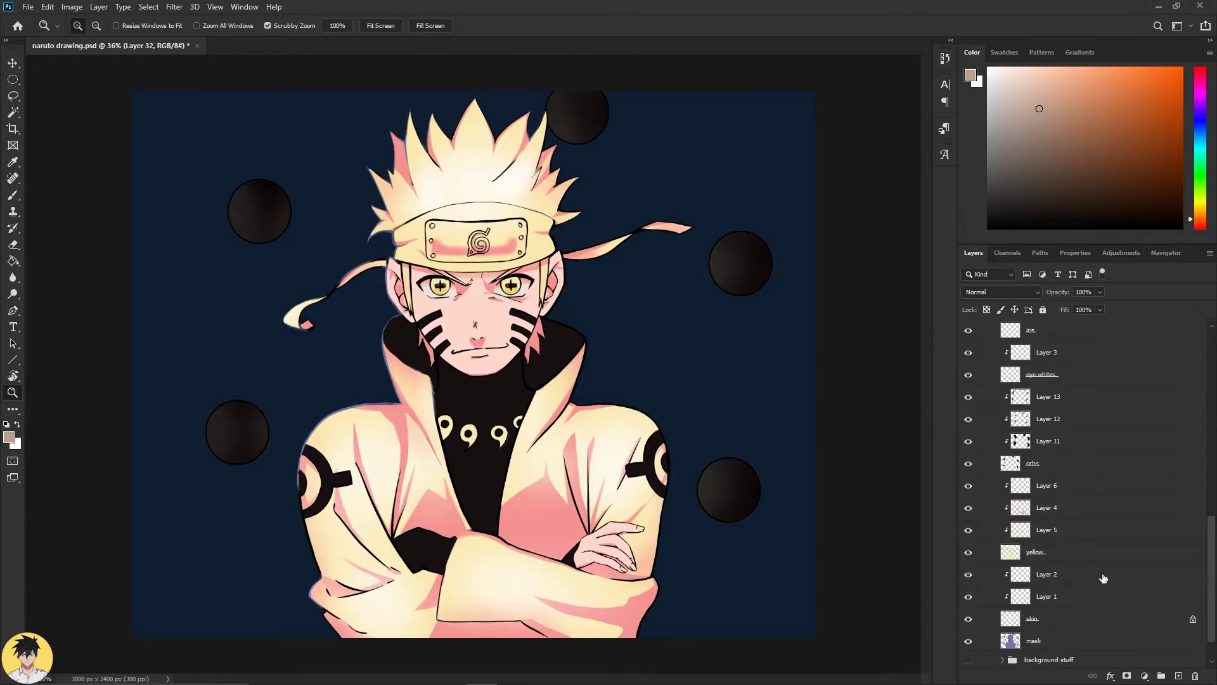
pyautogui.click(1053, 595)
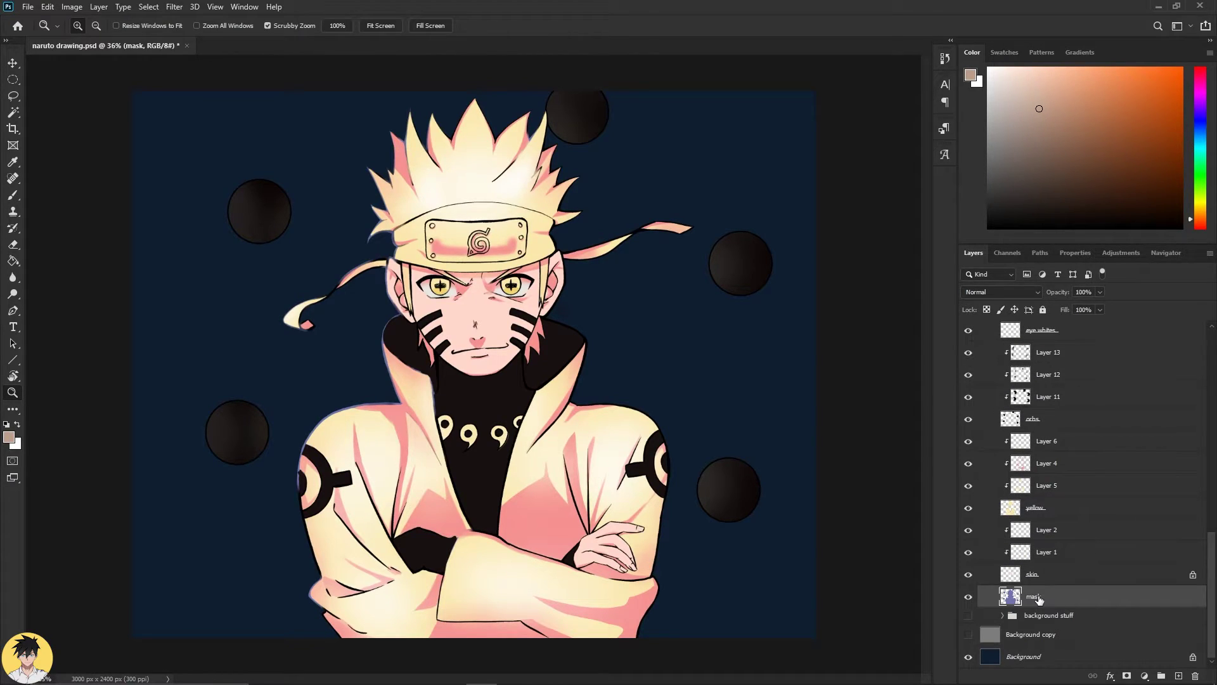
pyautogui.press('w')
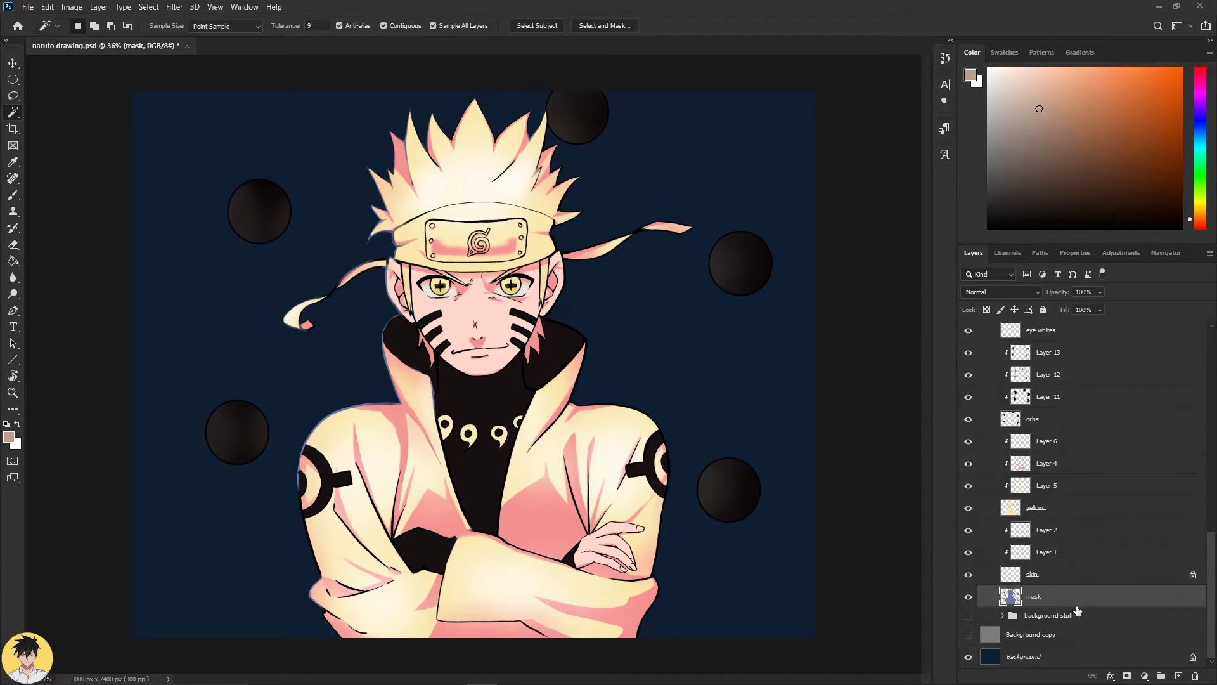
pyautogui.click(433, 25)
pyautogui.click(341, 577)
pyautogui.click(728, 507)
pyautogui.keyDown('shift'); pyautogui.click(456, 379); pyautogui.keyUp('shift')
pyautogui.keyDown('shift'); pyautogui.click(726, 262); pyautogui.keyUp('shift')
pyautogui.keyDown('shift'); pyautogui.click(229, 221); pyautogui.keyUp('shift')
pyautogui.keyDown('shift'); pyautogui.click(242, 430); pyautogui.keyUp('shift')
# Choose a dark navy blue and fill the figure and orbs selection with it on the new layer above blacks.
pyautogui.moveTo(1198, 166); pyautogui.dragTo(1206, 131)
pyautogui.click(1181, 184)
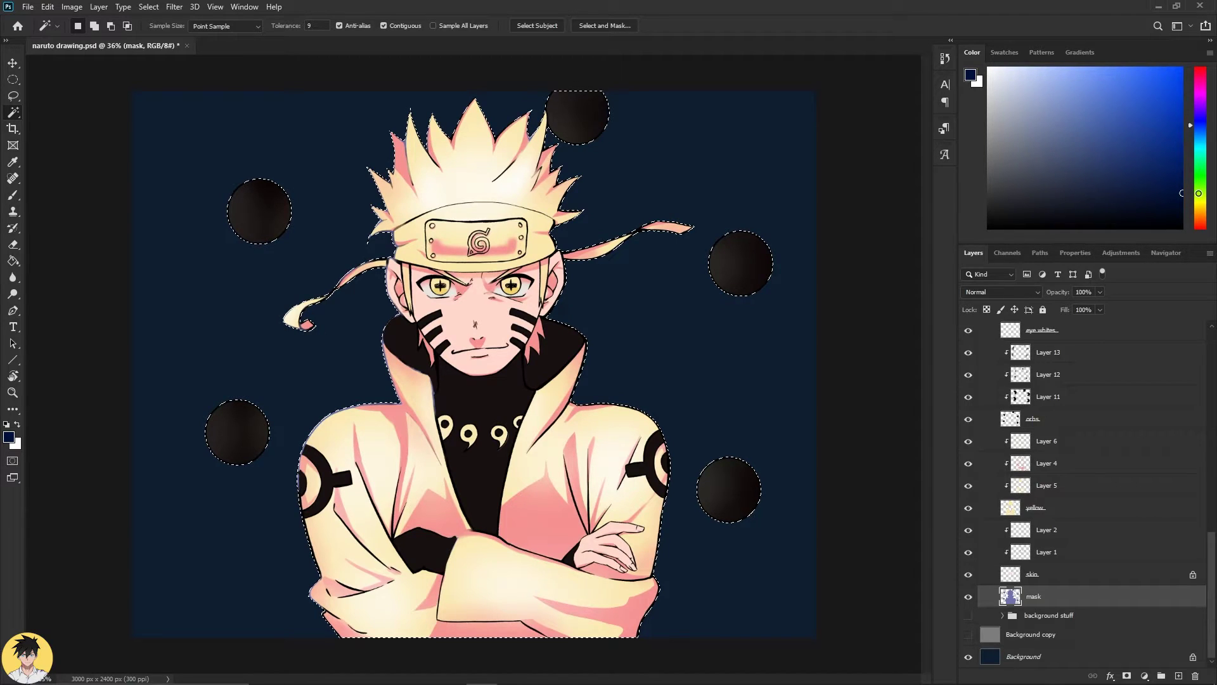
pyautogui.scroll(1, 1096, 537)
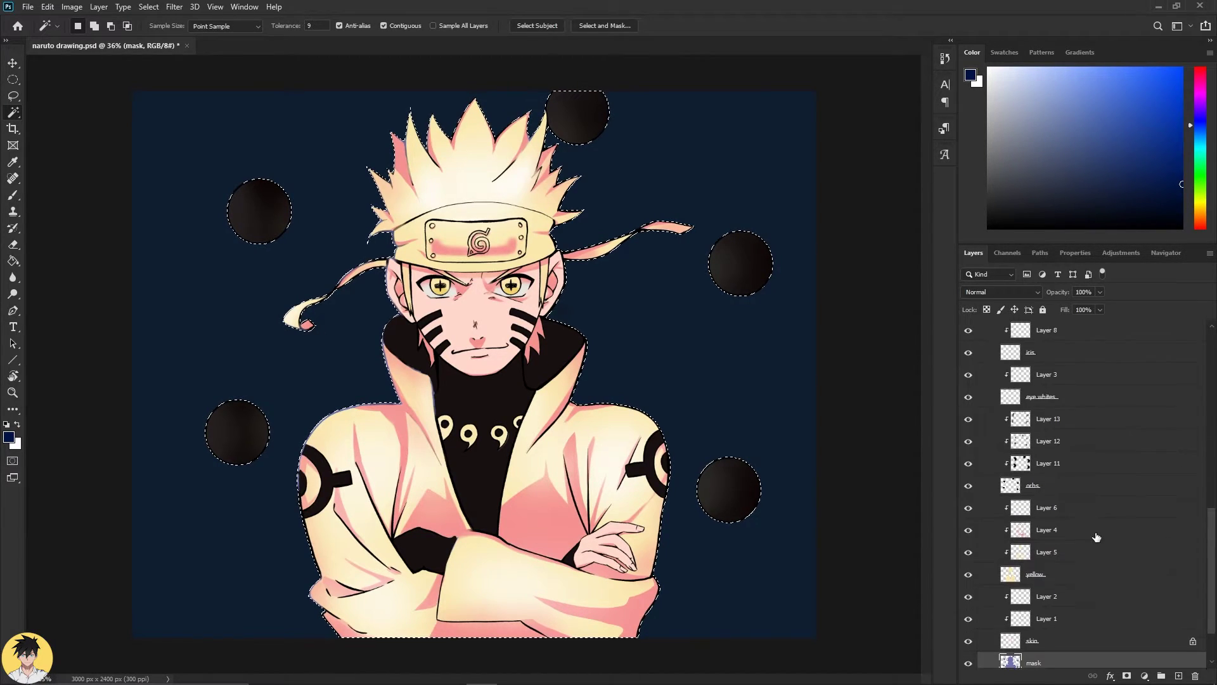
pyautogui.scroll(5, 1097, 537)
pyautogui.click(1049, 511)
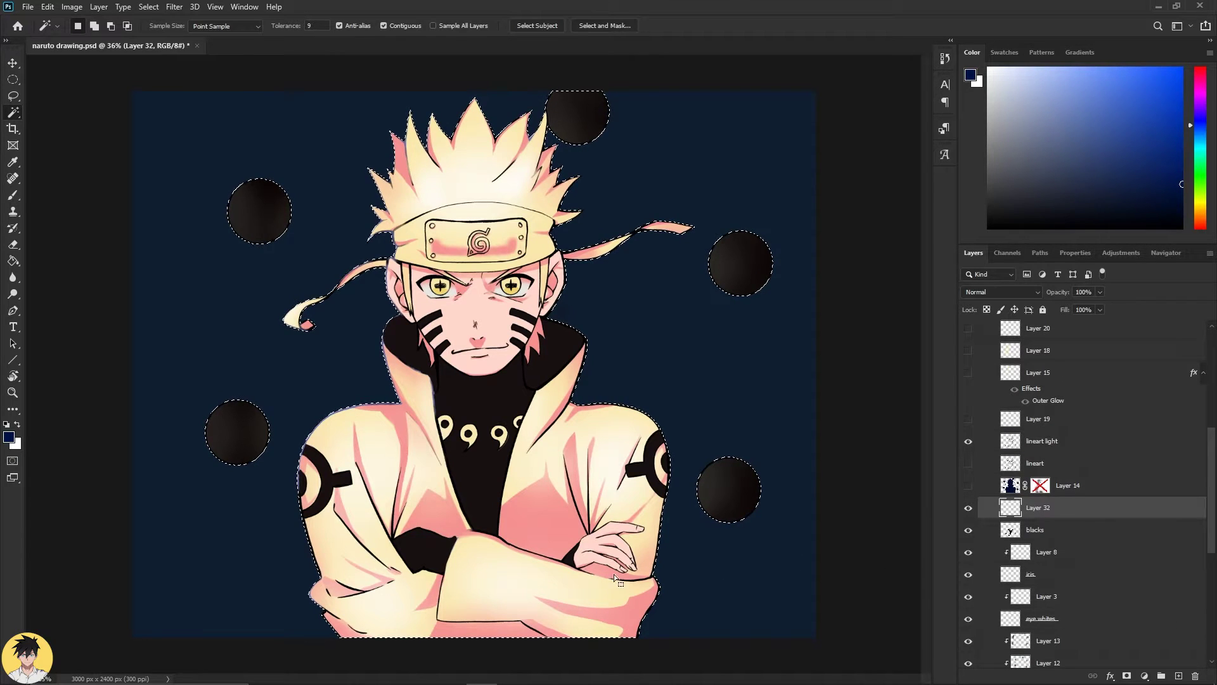
pyautogui.press('g')
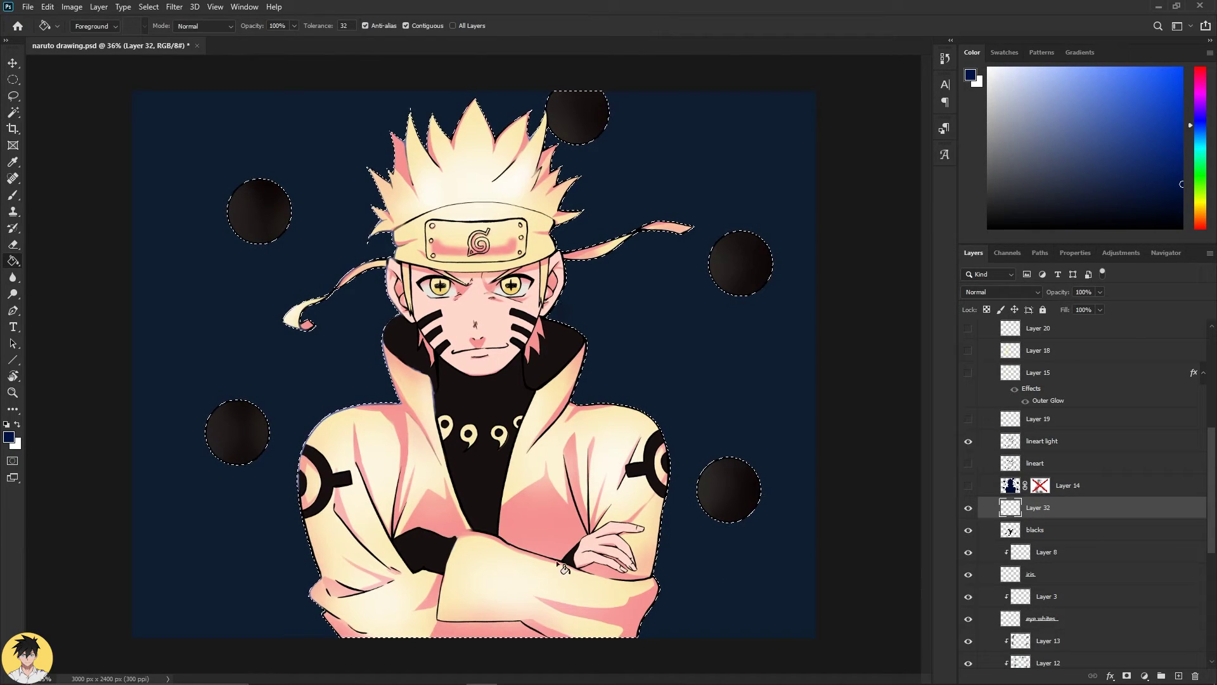
pyautogui.click(563, 528)
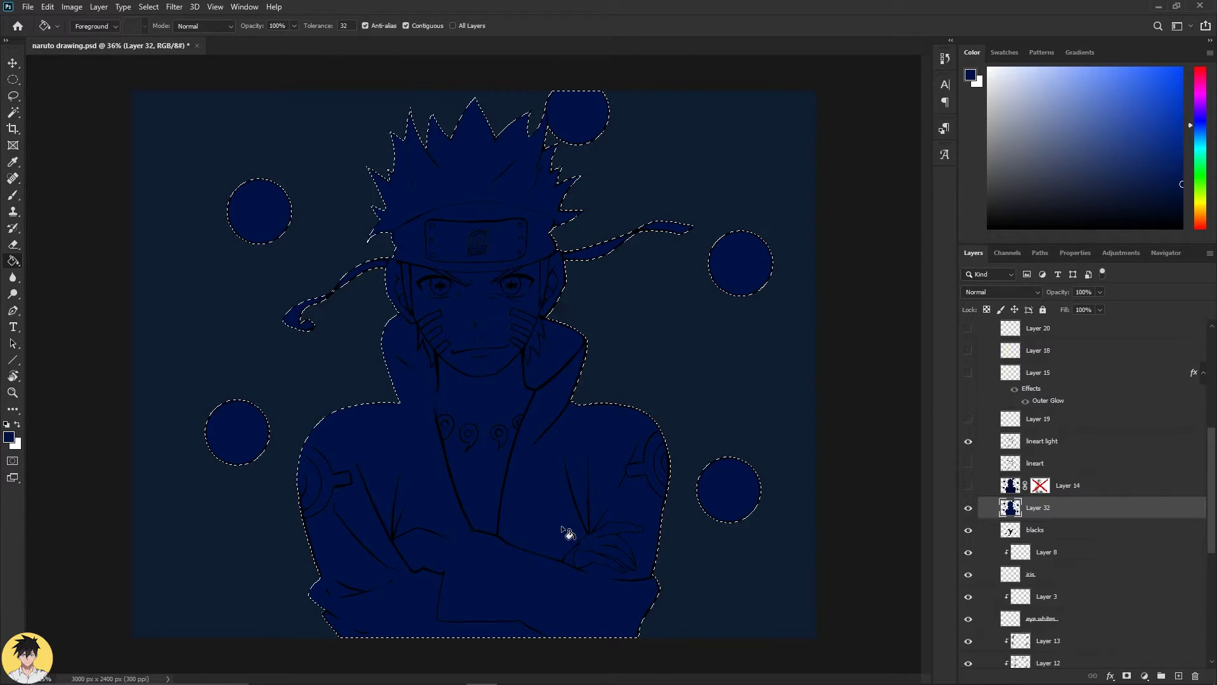
# Set the navy layer's blending mode to Multiply and its opacity to 61%.
pyautogui.press('z')
pyautogui.moveTo(587, 302)
pyautogui.mouseDown()
pyautogui.moveTo(674, 312)
pyautogui.moveTo(628, 321)
pyautogui.moveTo(666, 317)
pyautogui.mouseUp()
pyautogui.press('g')
pyautogui.press('z')
pyautogui.moveTo(604, 410)
pyautogui.mouseDown()
pyautogui.moveTo(540, 405)
pyautogui.moveTo(558, 435)
pyautogui.mouseUp()
pyautogui.press('g')
pyautogui.scroll(-3, 573, 367)
pyautogui.moveTo(678, 314); pyautogui.dragTo(660, 312)
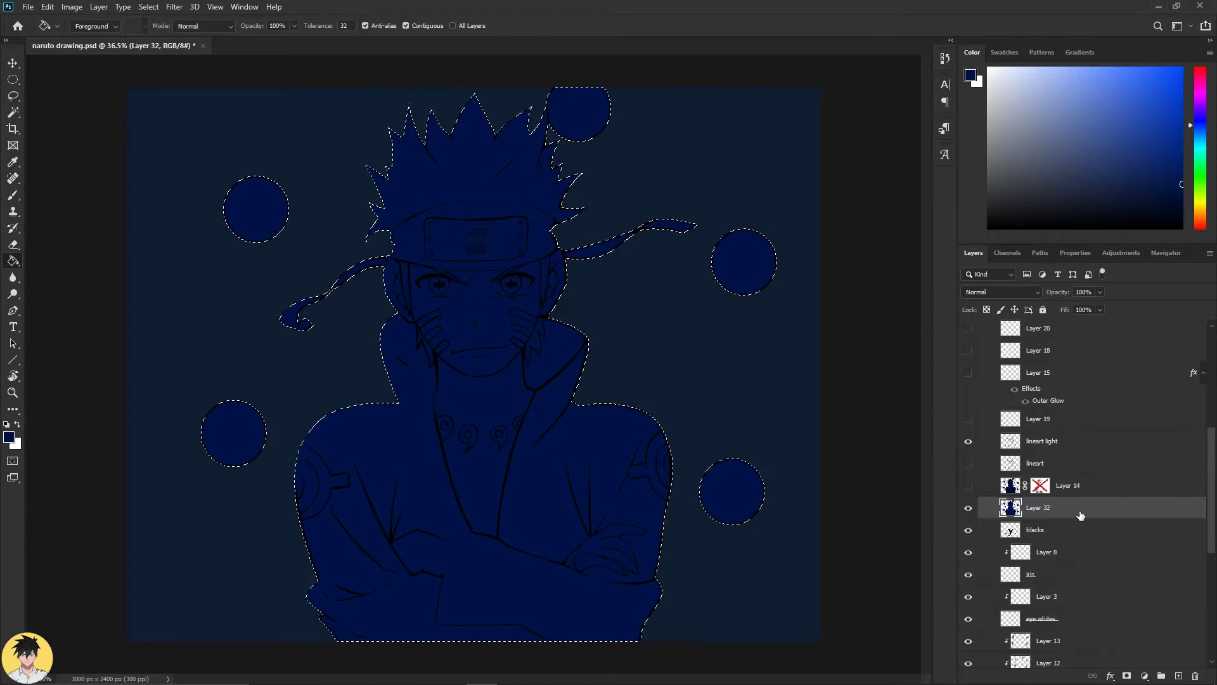
pyautogui.click(1000, 291)
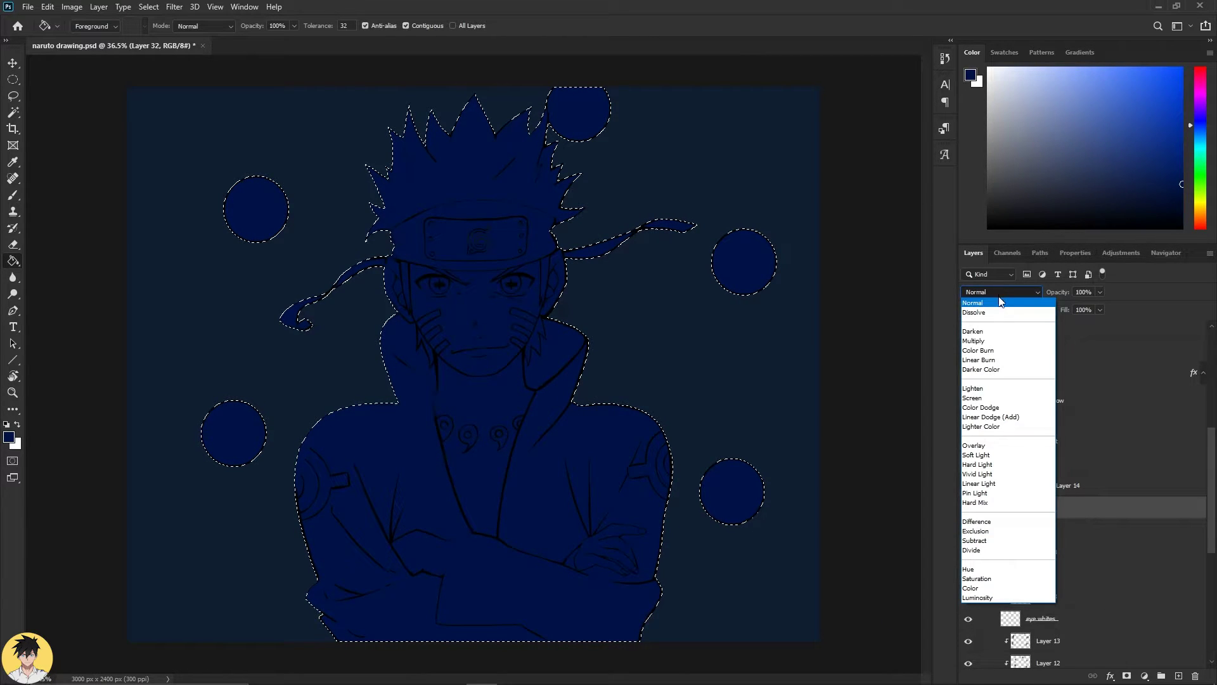
pyautogui.click(990, 344)
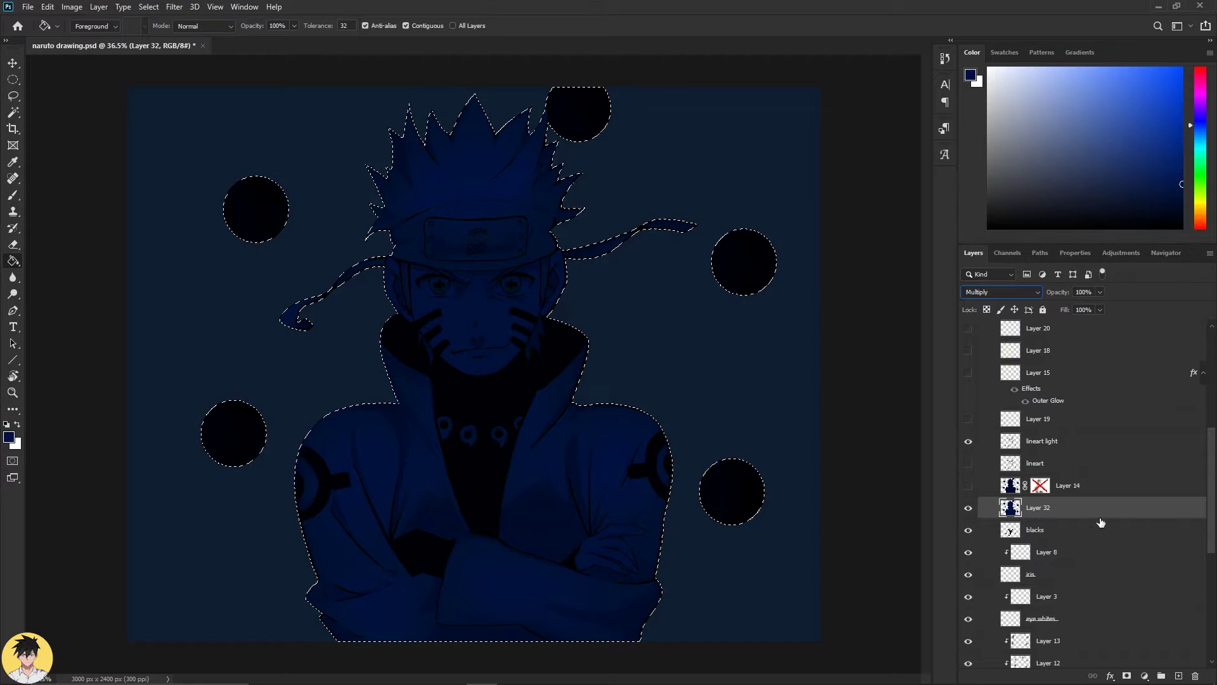
pyautogui.moveTo(1064, 294); pyautogui.dragTo(1041, 295)
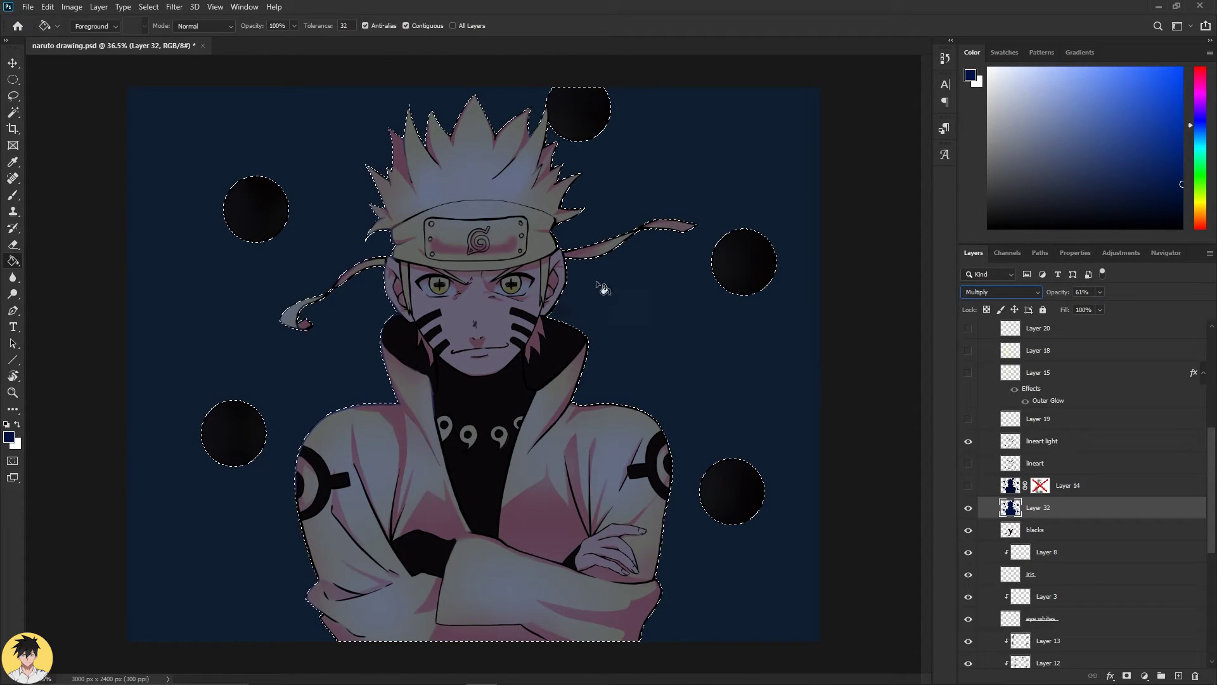
# Clear the selection and compare the figure with the navy Multiply layer hidden and shown.
pyautogui.click(969, 509)
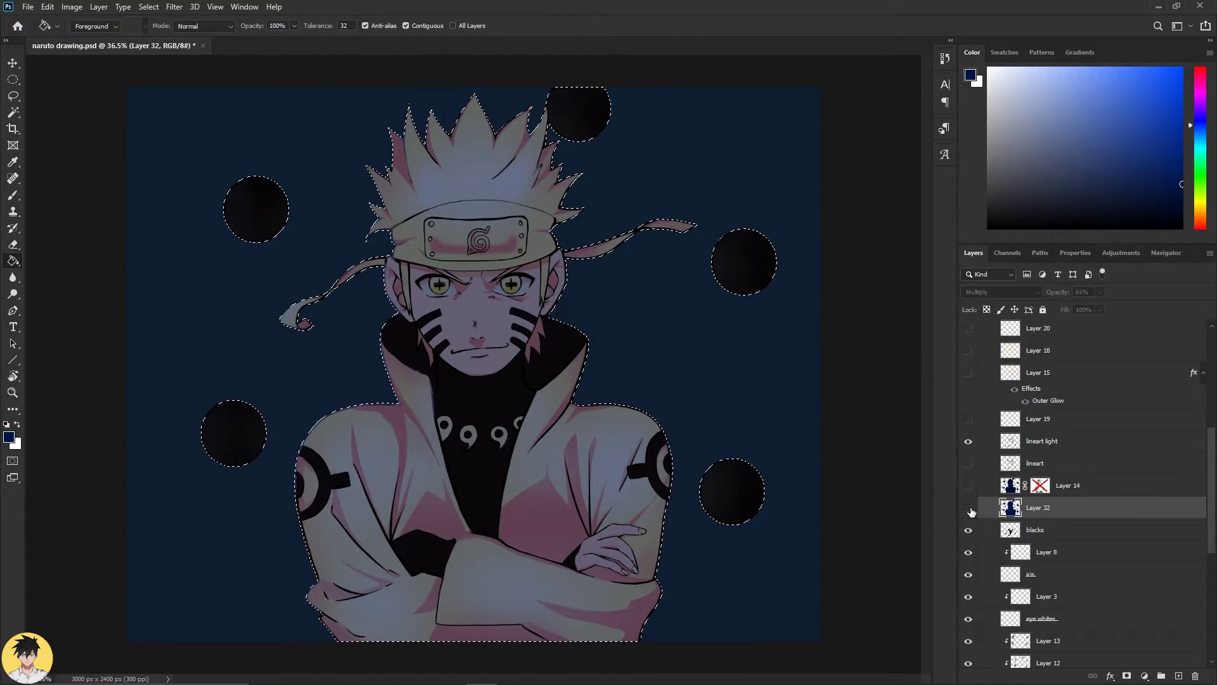
pyautogui.click(968, 508)
pyautogui.click(969, 507)
pyautogui.click(968, 508)
pyautogui.click(968, 508)
pyautogui.click(969, 508)
pyautogui.click(969, 507)
pyautogui.click(969, 508)
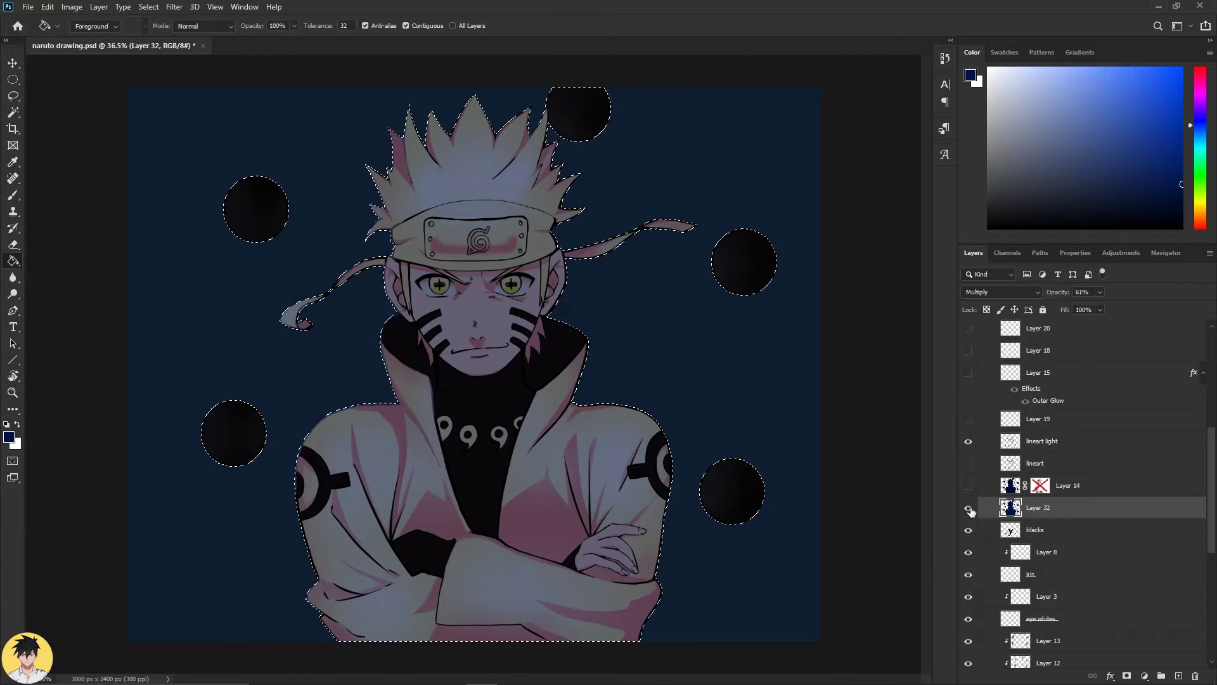
pyautogui.hotkey('ctrl', 'd')
pyautogui.click(969, 508)
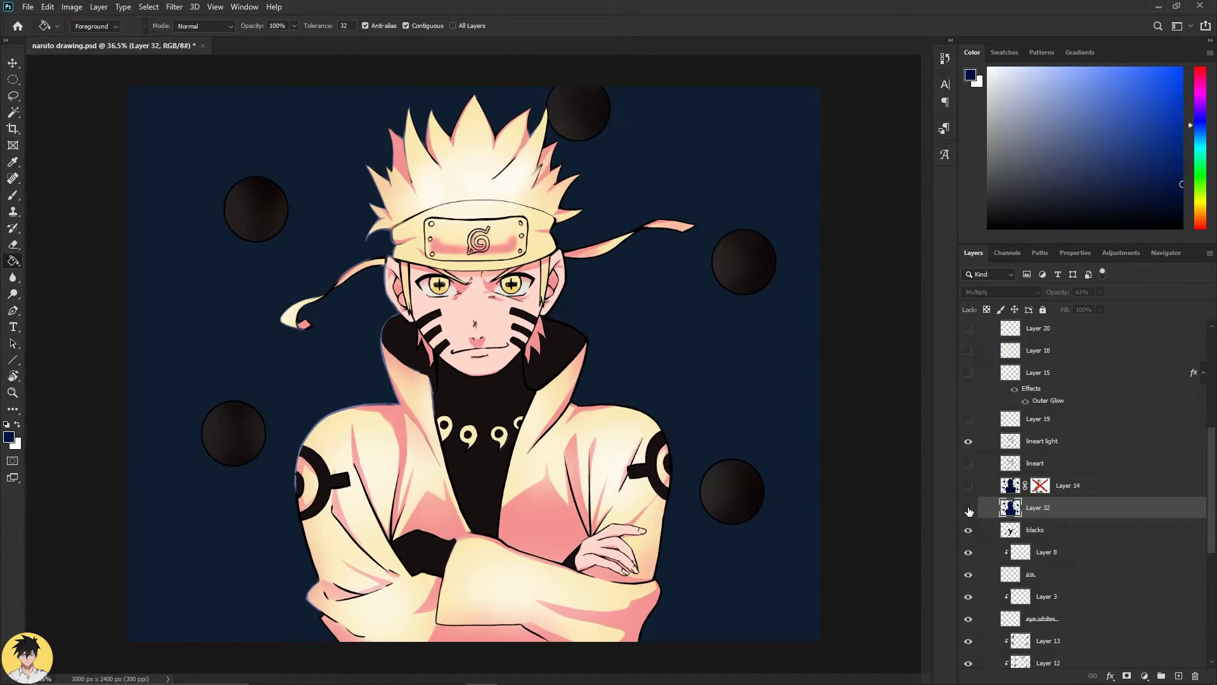
pyautogui.click(968, 511)
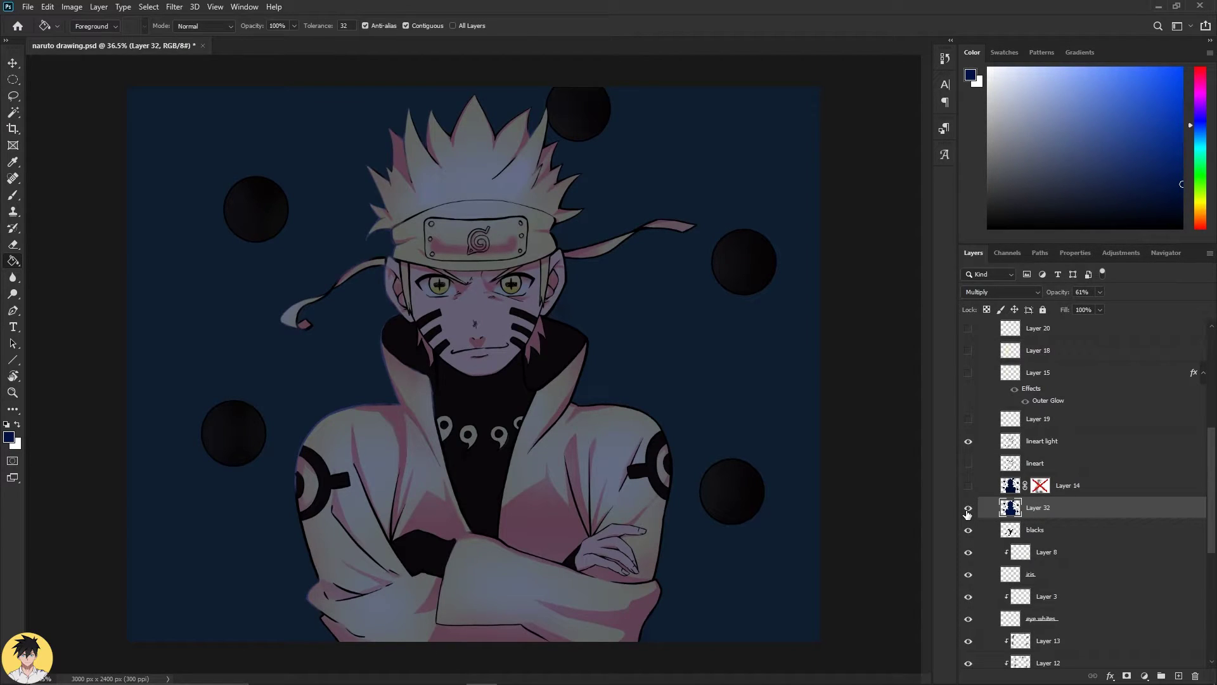
# Delete the new navy layer, show Layer 14 above the blacks layer in its place and make Layer 14 active.
pyautogui.press('Delete')
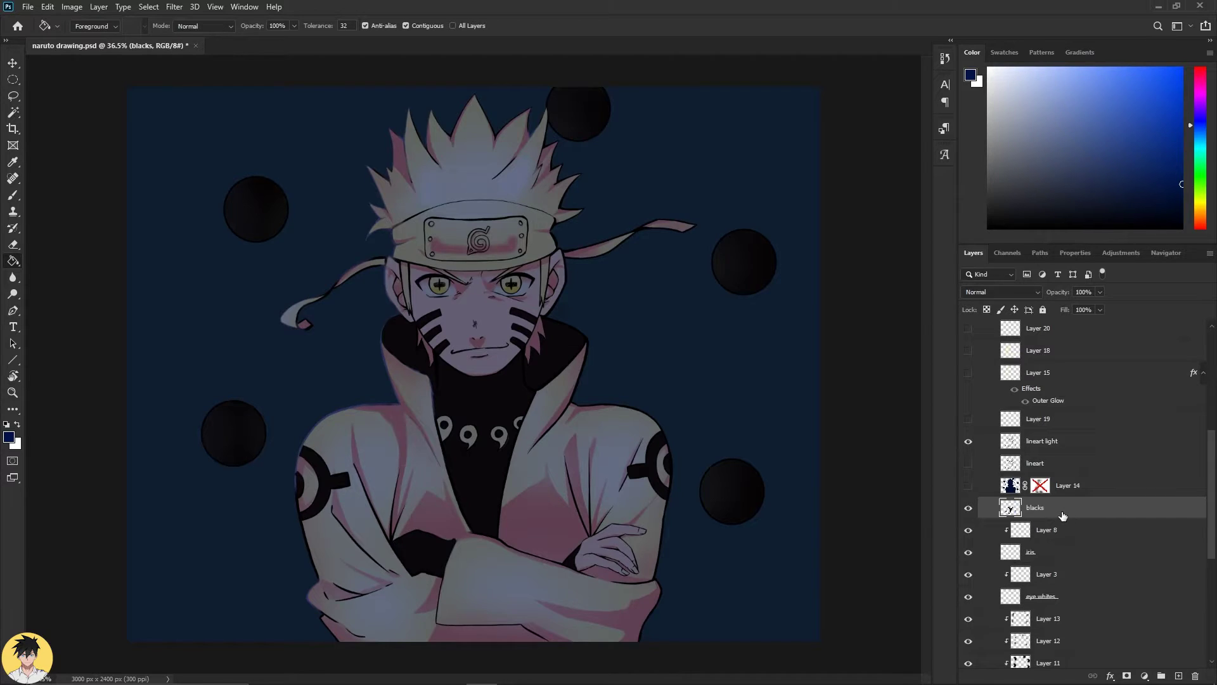
pyautogui.click(967, 485)
pyautogui.click(969, 487)
pyautogui.click(970, 488)
pyautogui.click(970, 488)
pyautogui.click(970, 488)
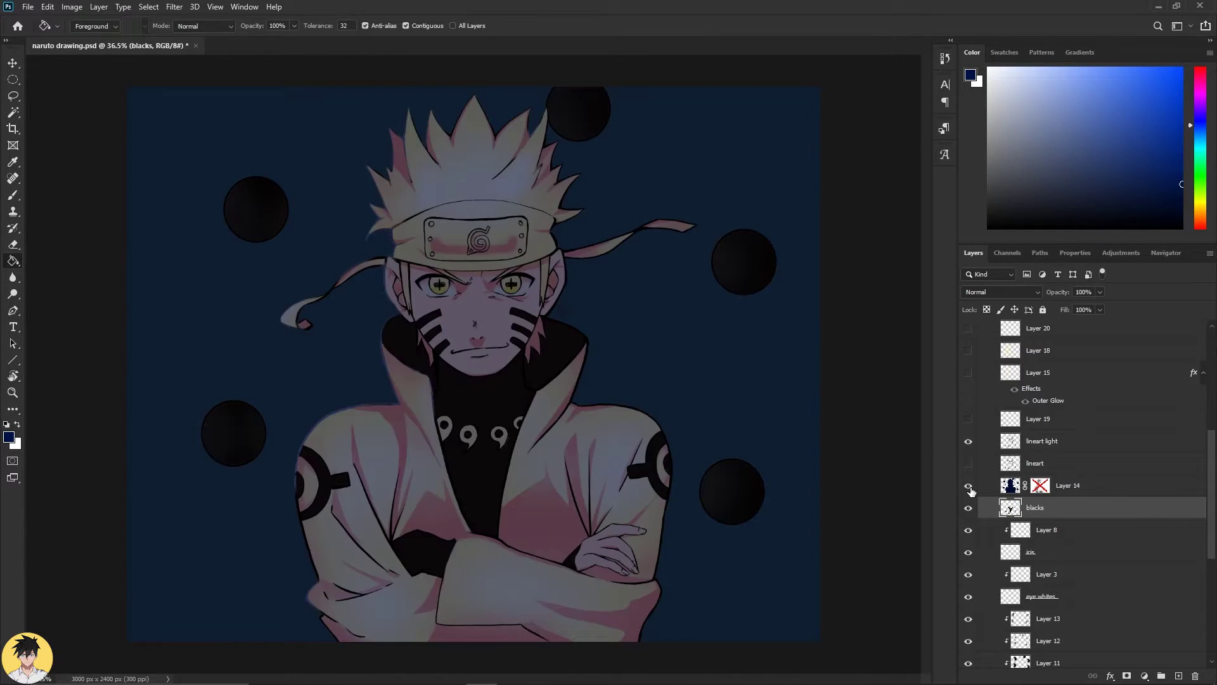
pyautogui.click(1079, 493)
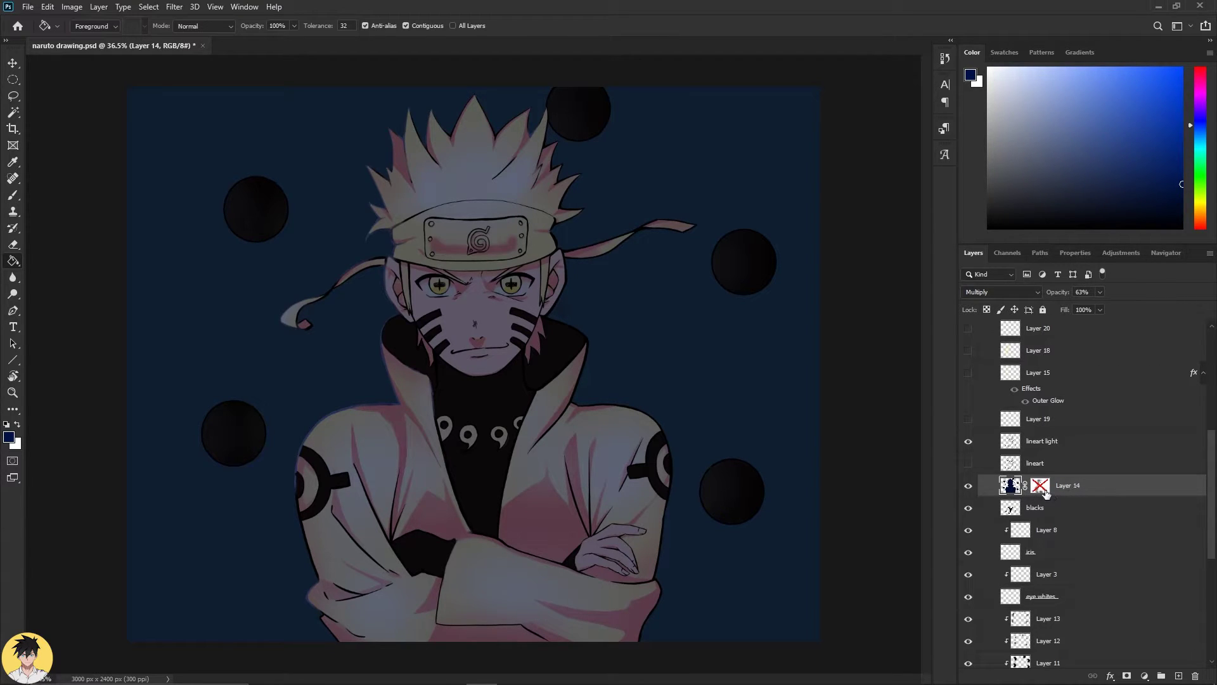
# Expand the background stuff group and show it behind the figure.
pyautogui.scroll(3, 1045, 493)
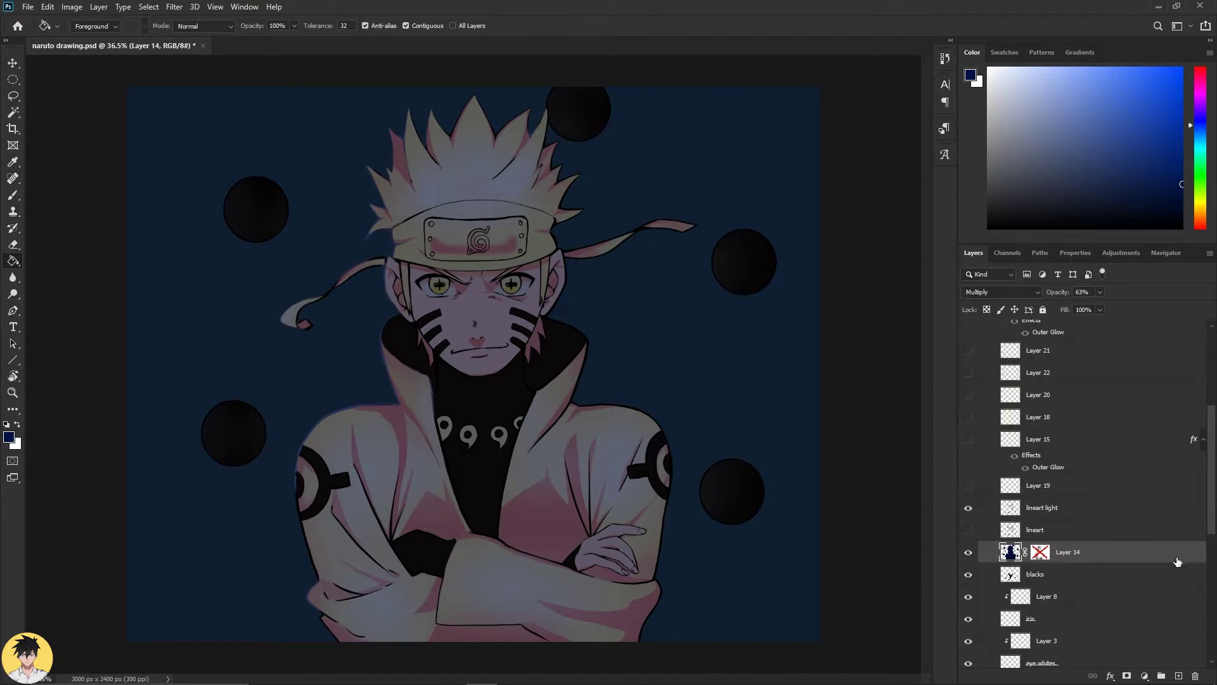
pyautogui.press('z')
pyautogui.moveTo(762, 481); pyautogui.dragTo(751, 481)
pyautogui.press('g')
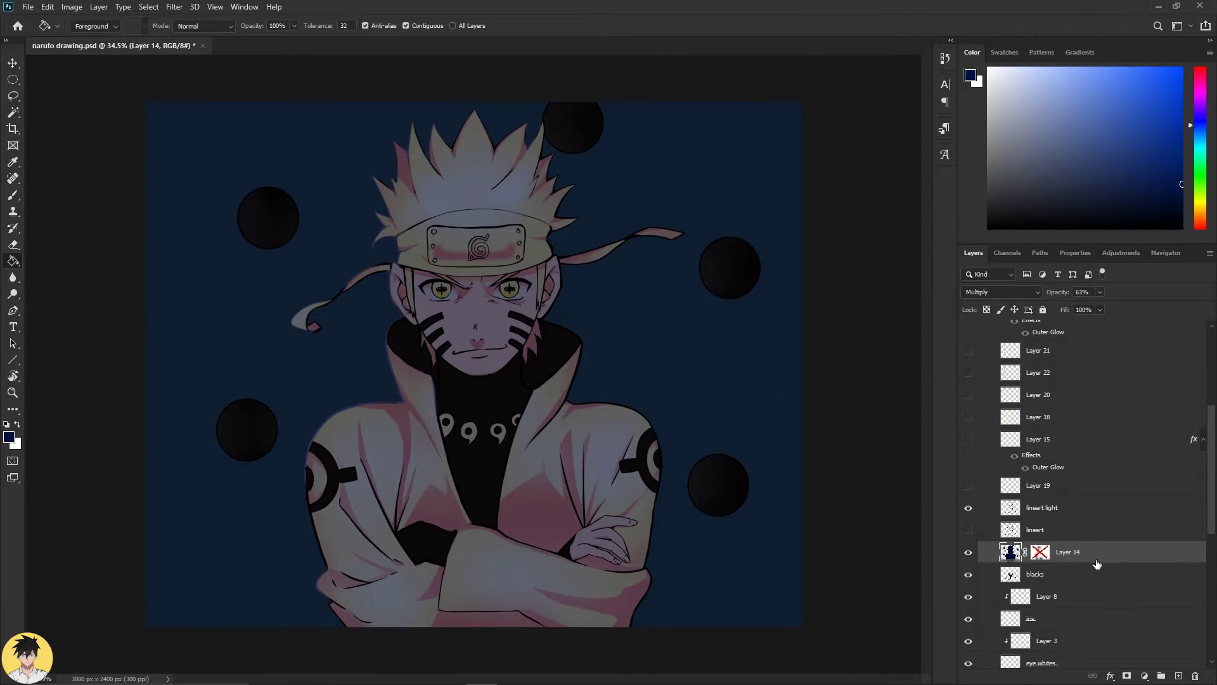
pyautogui.scroll(-15, 1083, 494)
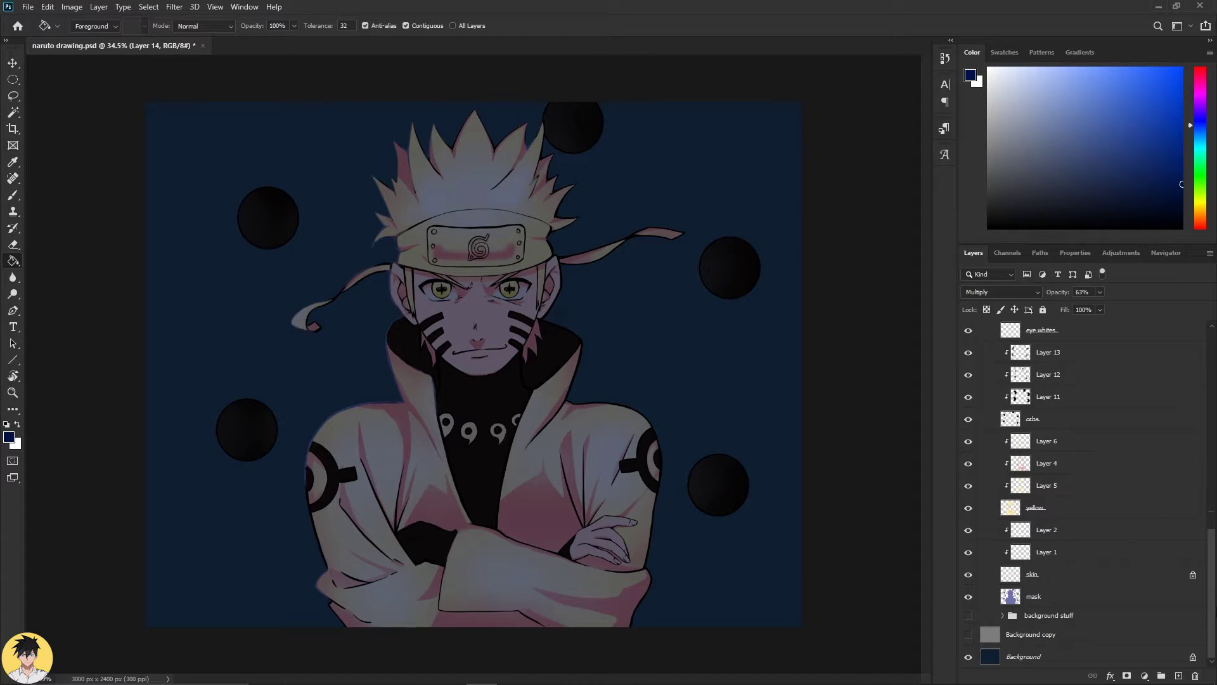
pyautogui.scroll(20, 1084, 495)
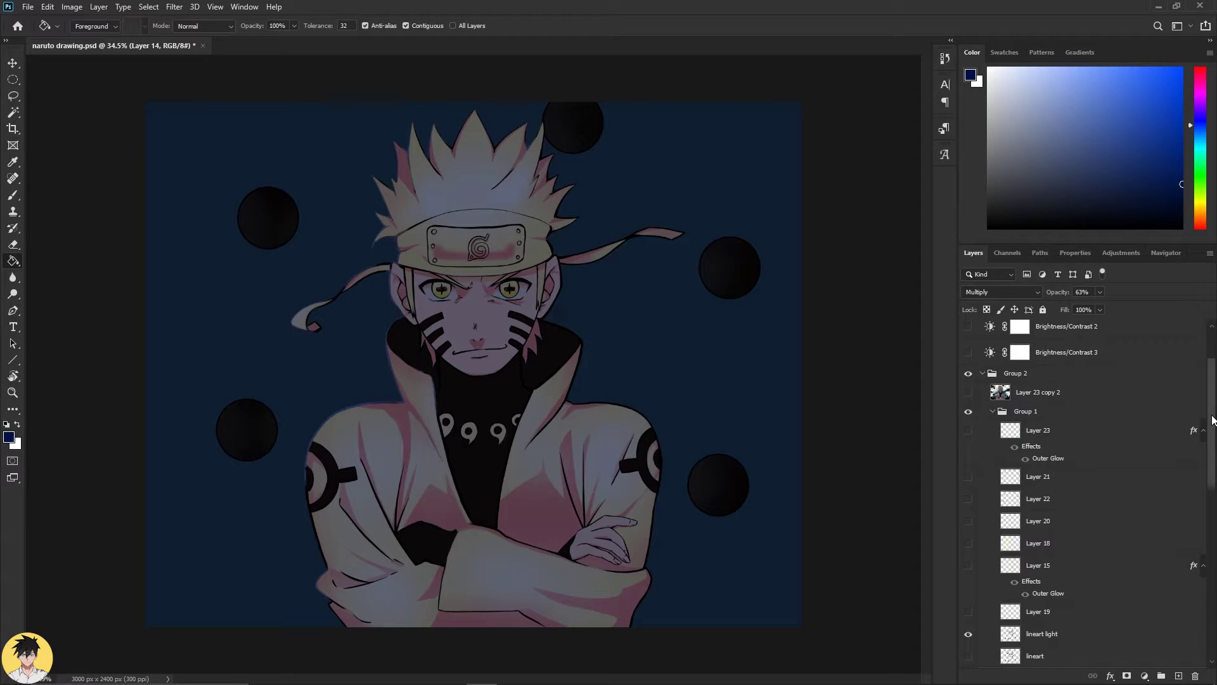
pyautogui.scroll(-3, 1094, 466)
pyautogui.scroll(-5, 1094, 466)
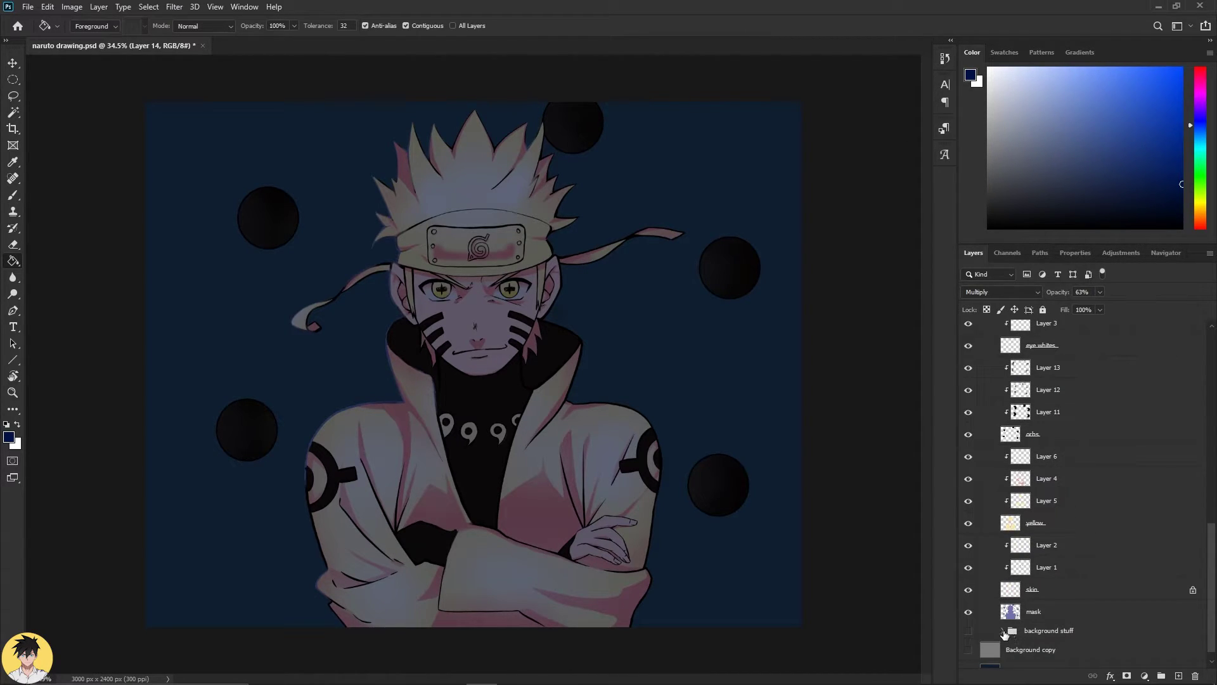
pyautogui.click(1004, 631)
pyautogui.scroll(-5, 1035, 574)
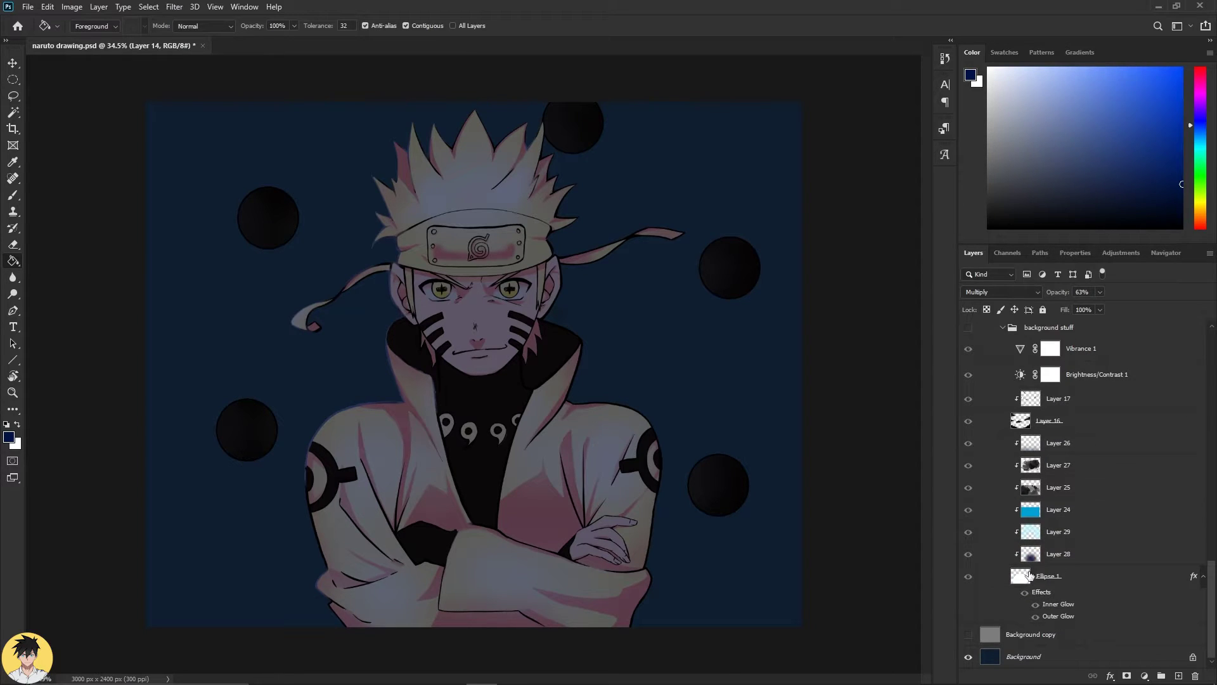
pyautogui.scroll(2, 1035, 574)
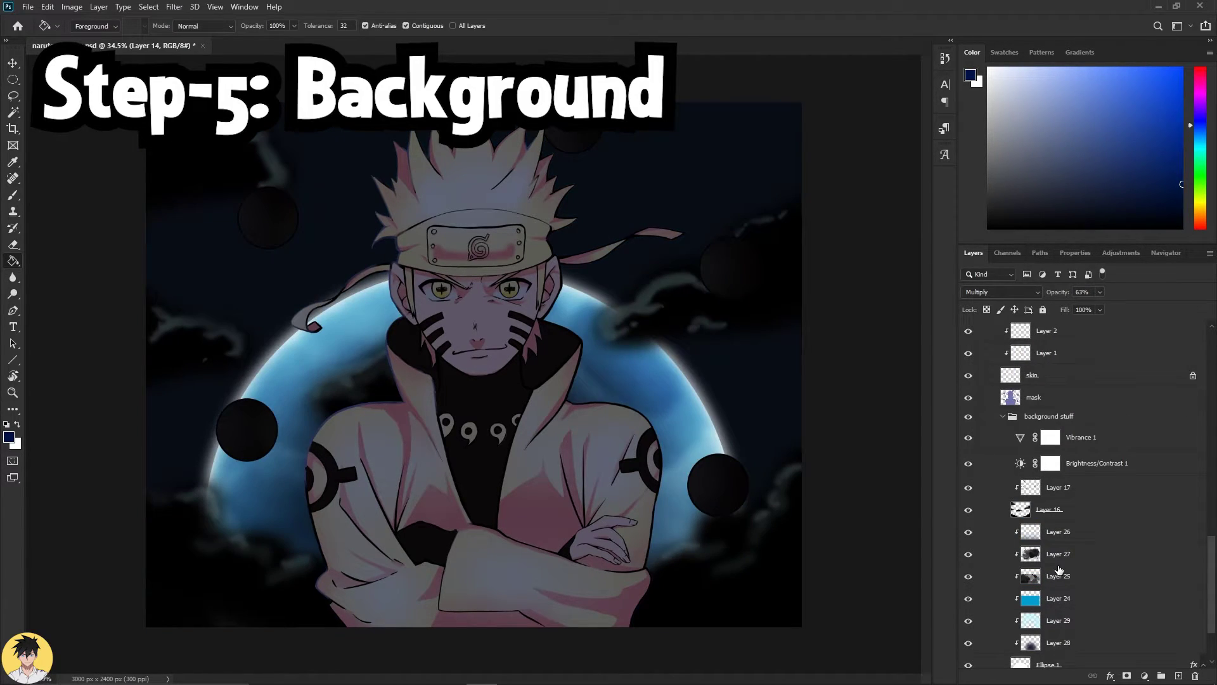
pyautogui.scroll(1, 1052, 567)
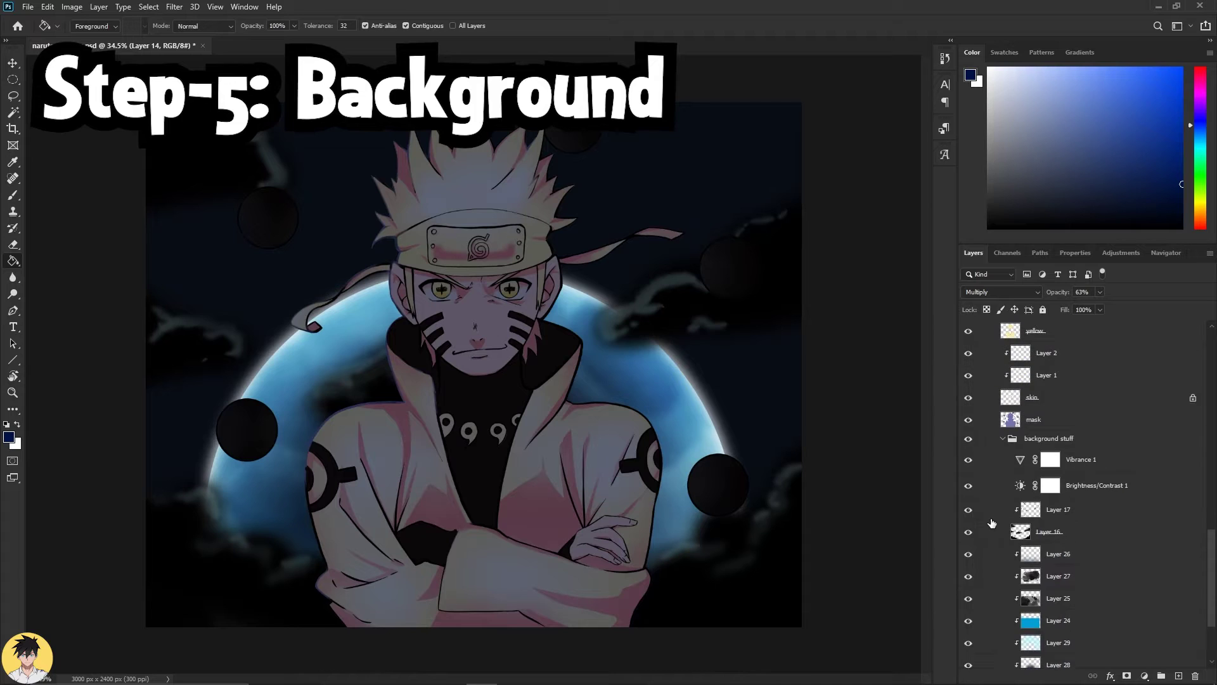
# Hide every layer inside the background stuff group, from Vibrance 1 down to Ellipse 1.
pyautogui.scroll(-3, 1001, 476)
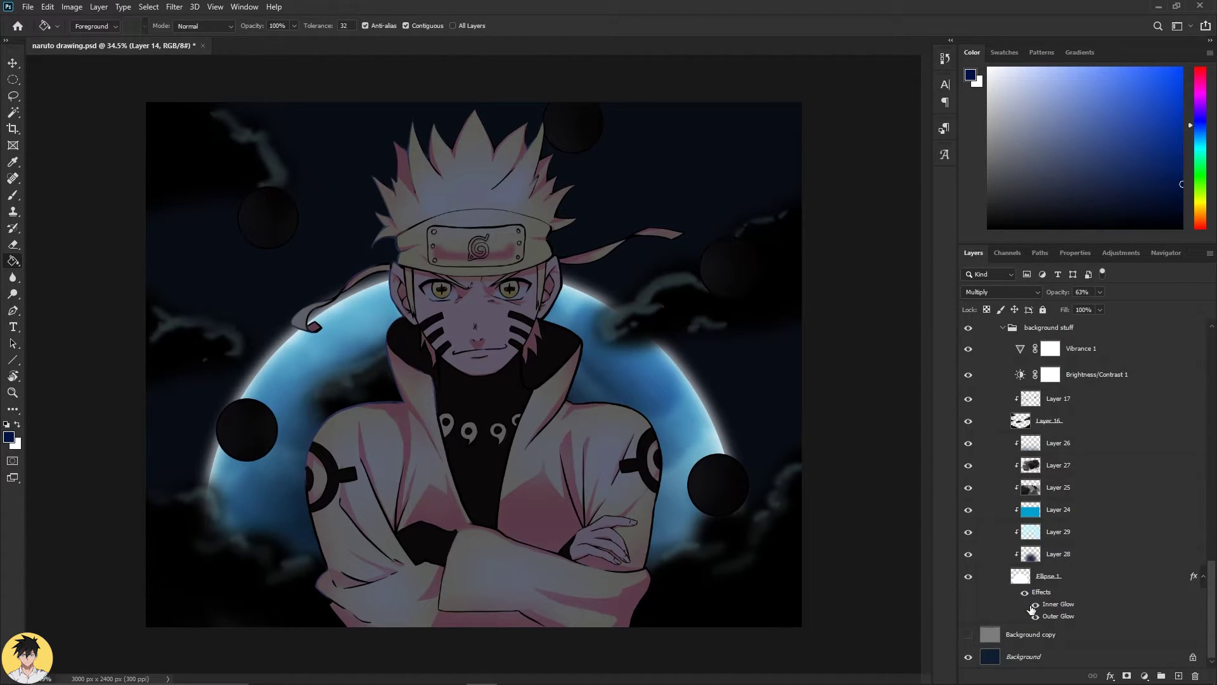
pyautogui.scroll(2, 1046, 570)
pyautogui.moveTo(967, 426); pyautogui.dragTo(969, 626)
pyautogui.scroll(-2, 968, 627)
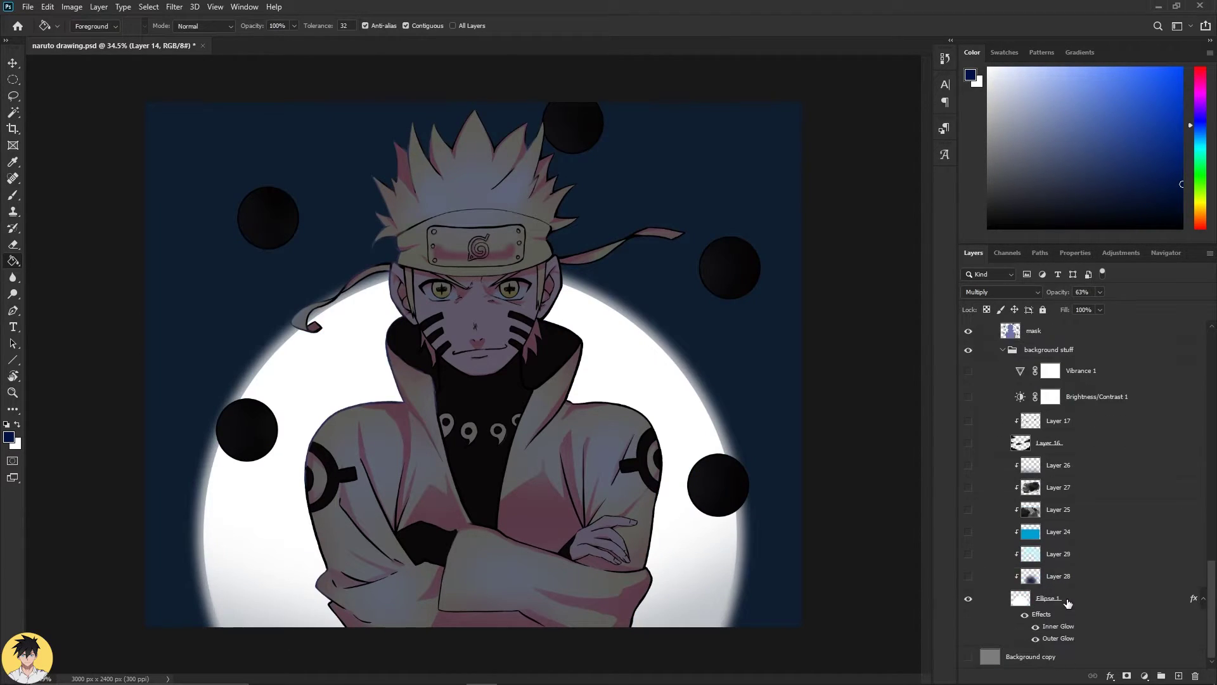
pyautogui.click(970, 577)
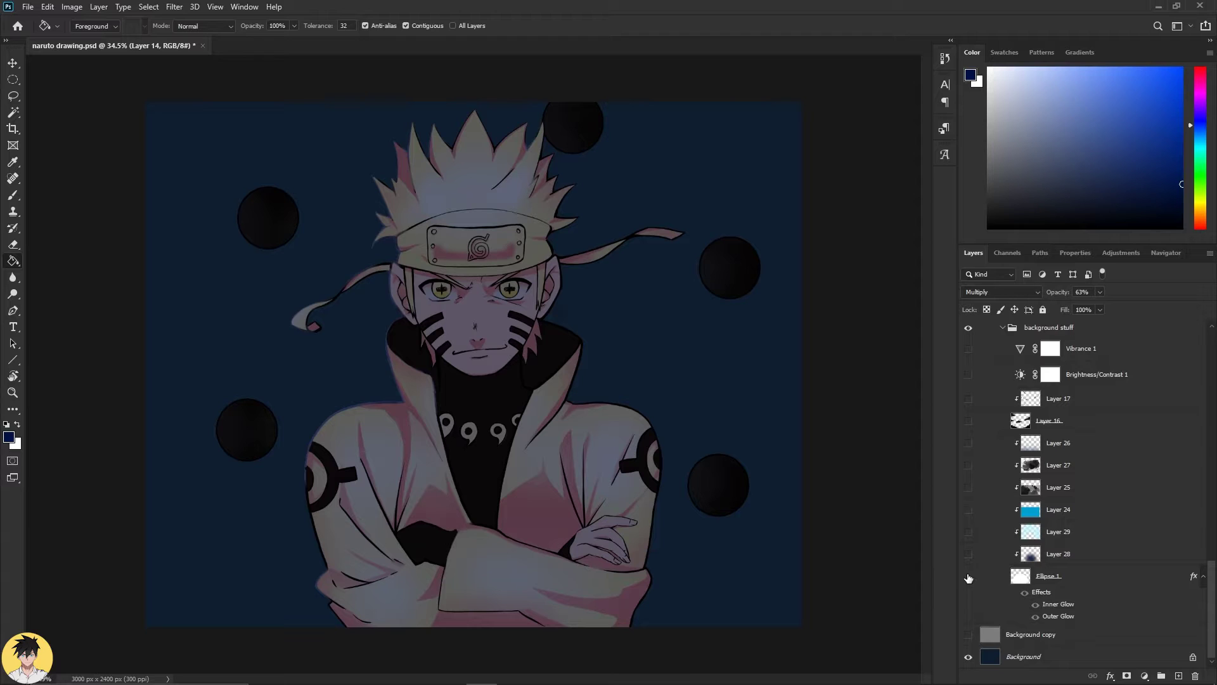
# Show the Ellipse 1 moon layer behind the figure and activate the Ellipse tool.
pyautogui.click(968, 577)
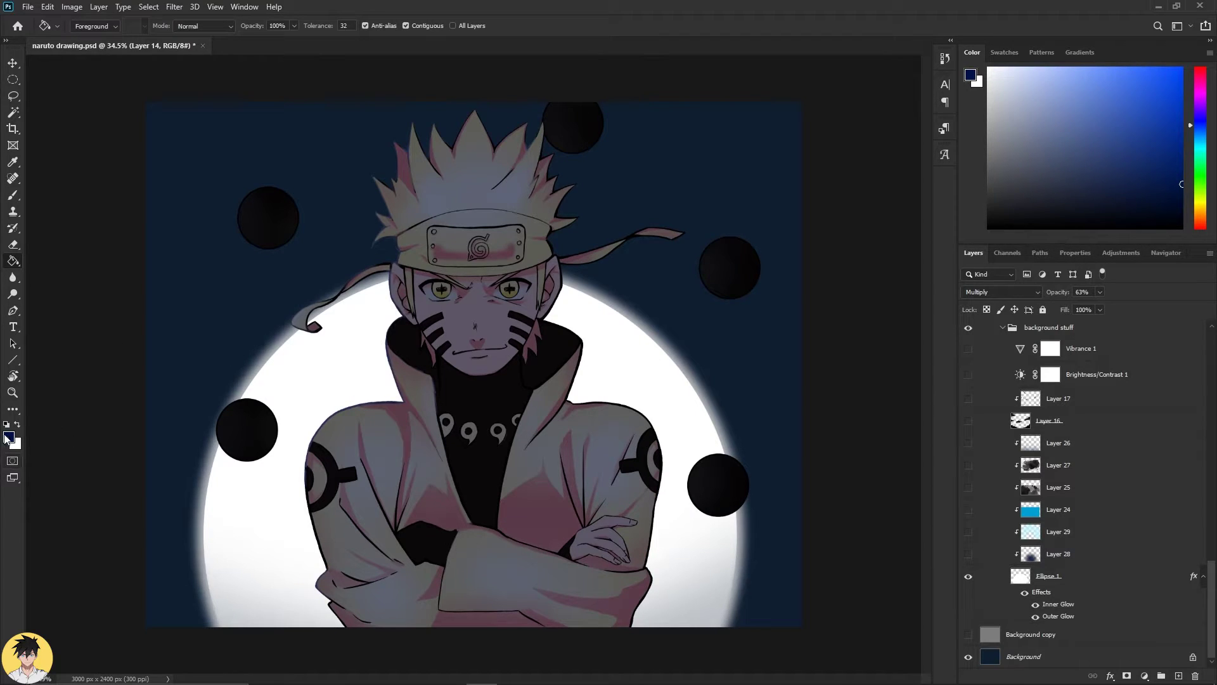
pyautogui.rightClick(14, 360)
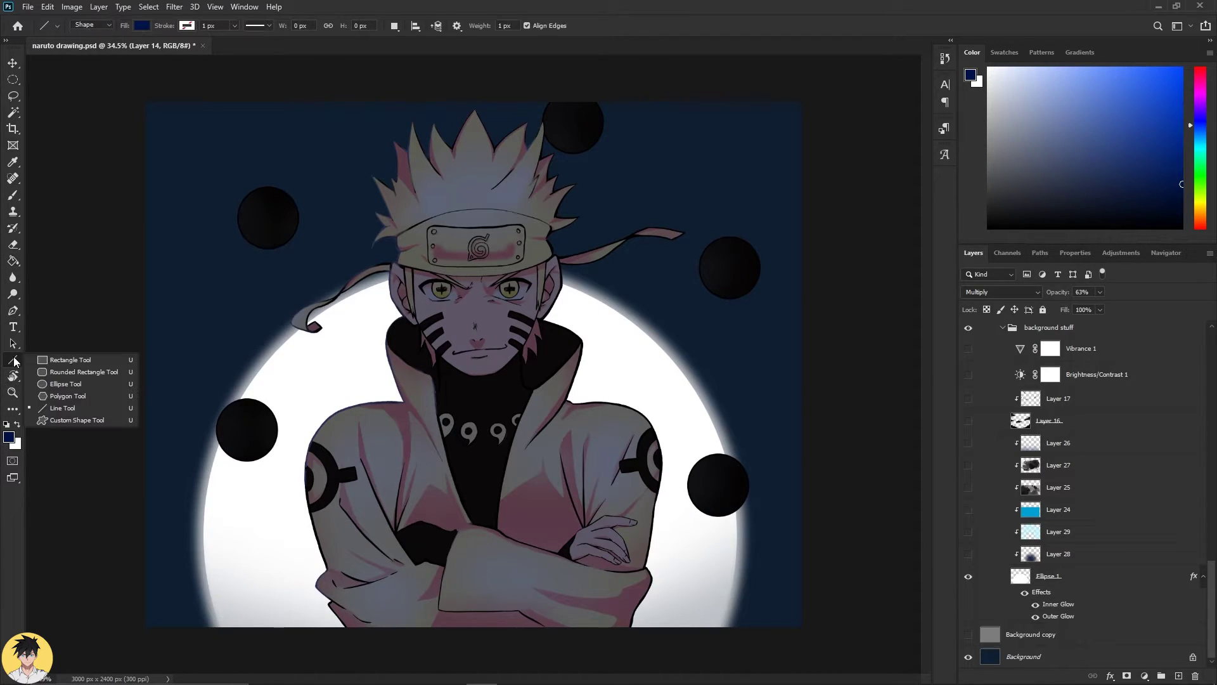
pyautogui.click(60, 382)
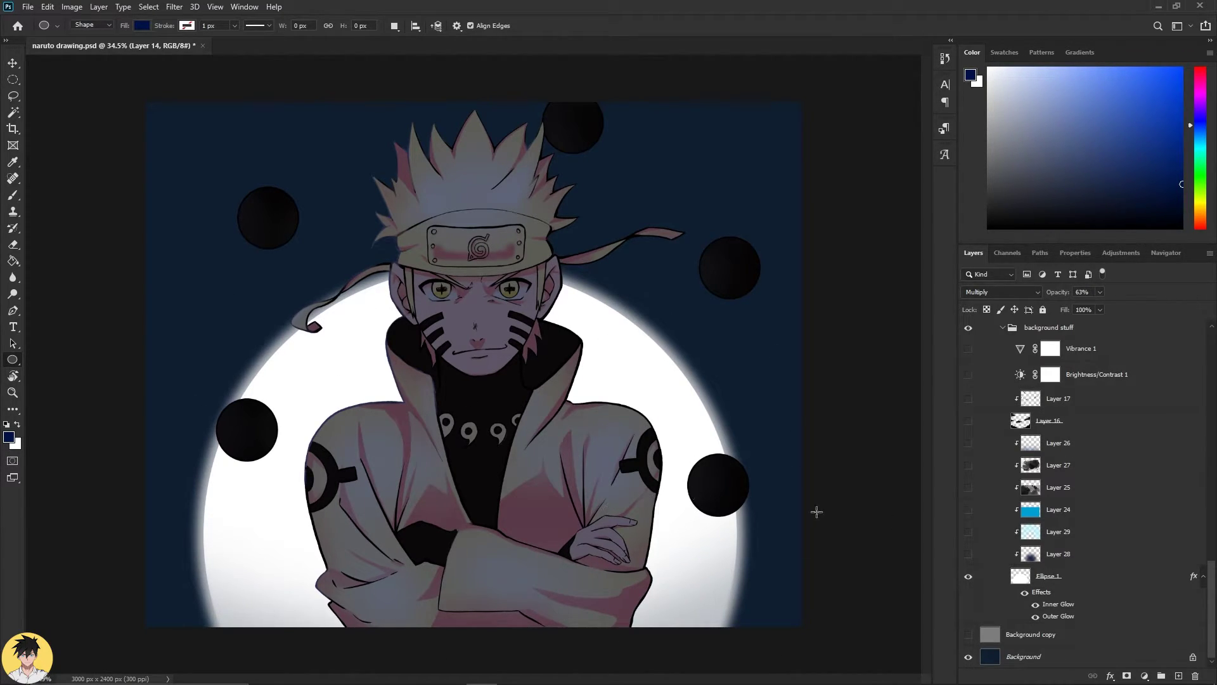
# Select the Ellipse 1 layer and review its layer style settings, including Inner Glow and Outer Glow.
pyautogui.click(1079, 579)
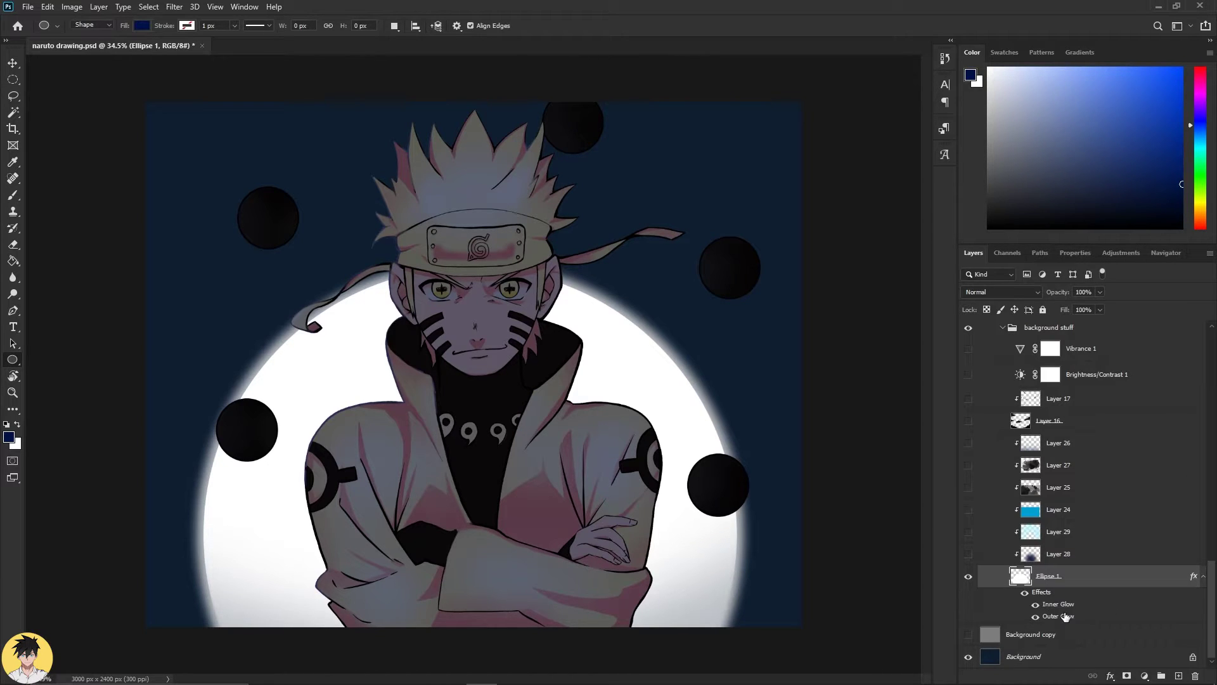
pyautogui.doubleClick(1173, 581)
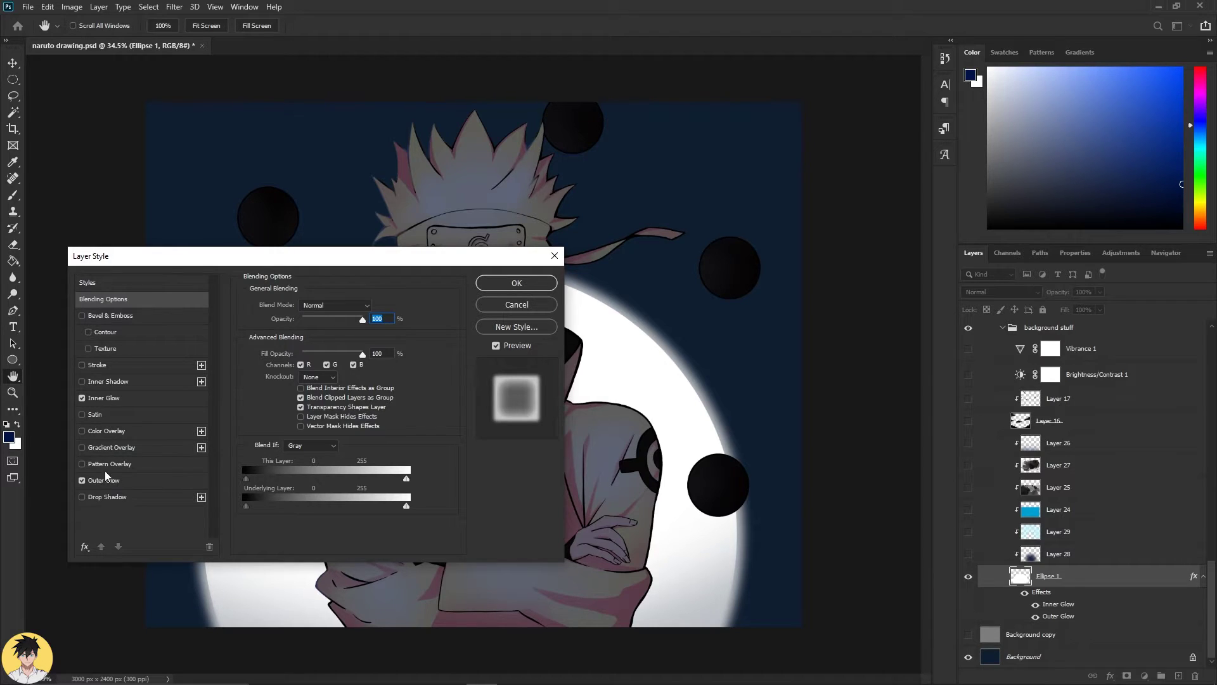
pyautogui.click(516, 283)
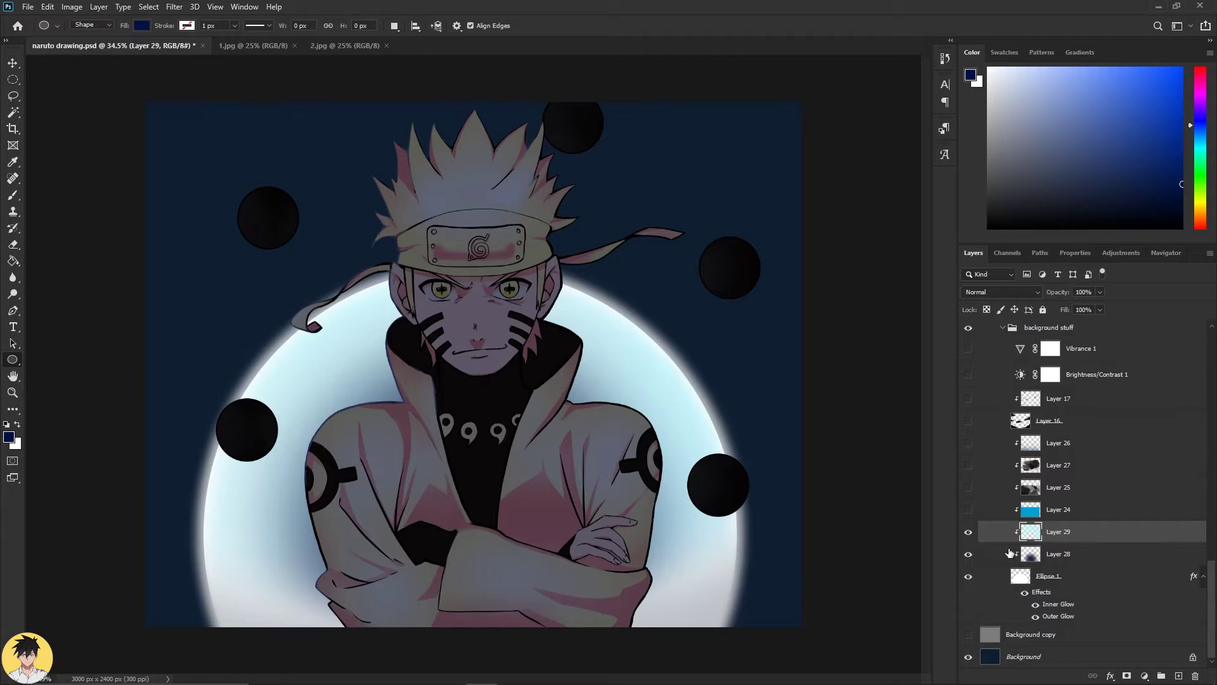
# Show Layer 28, Layer 29 and Layer 24 to shade and tint the moon blue.
pyautogui.click(969, 532)
pyautogui.click(969, 532)
pyautogui.click(966, 511)
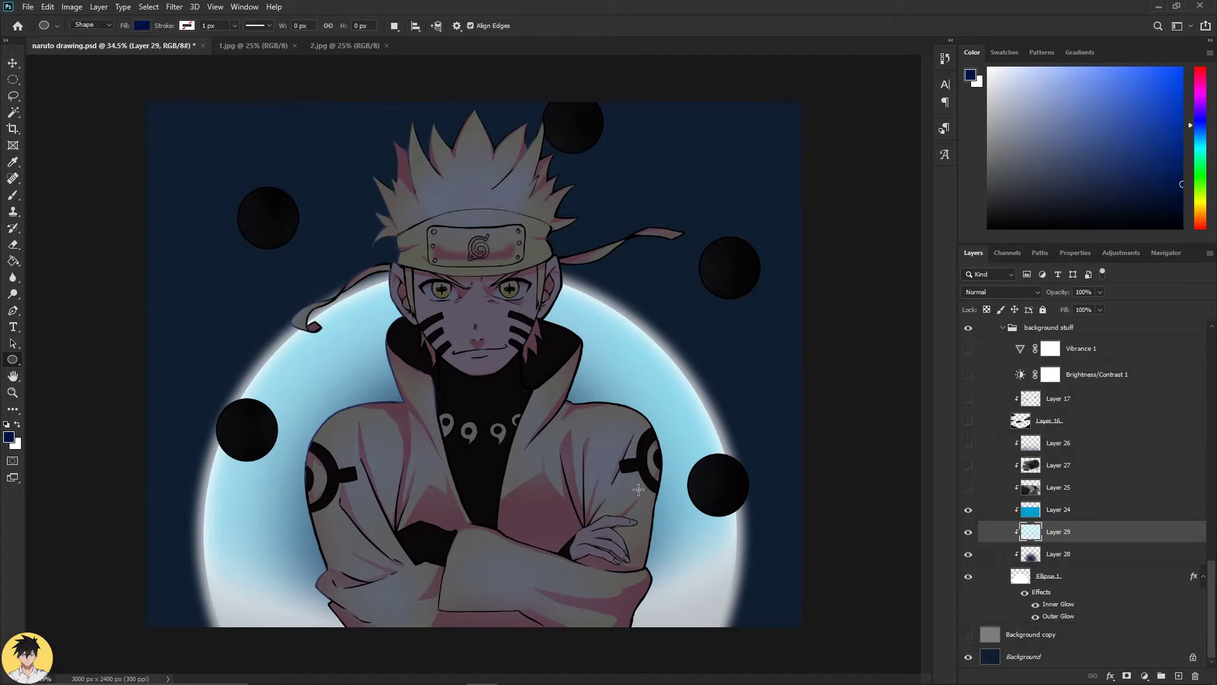
# Select Layer 24, compare the moon with it hidden and shown, and check its blend mode.
pyautogui.click(1049, 510)
pyautogui.click(967, 511)
pyautogui.click(968, 510)
pyautogui.click(968, 510)
pyautogui.click(967, 511)
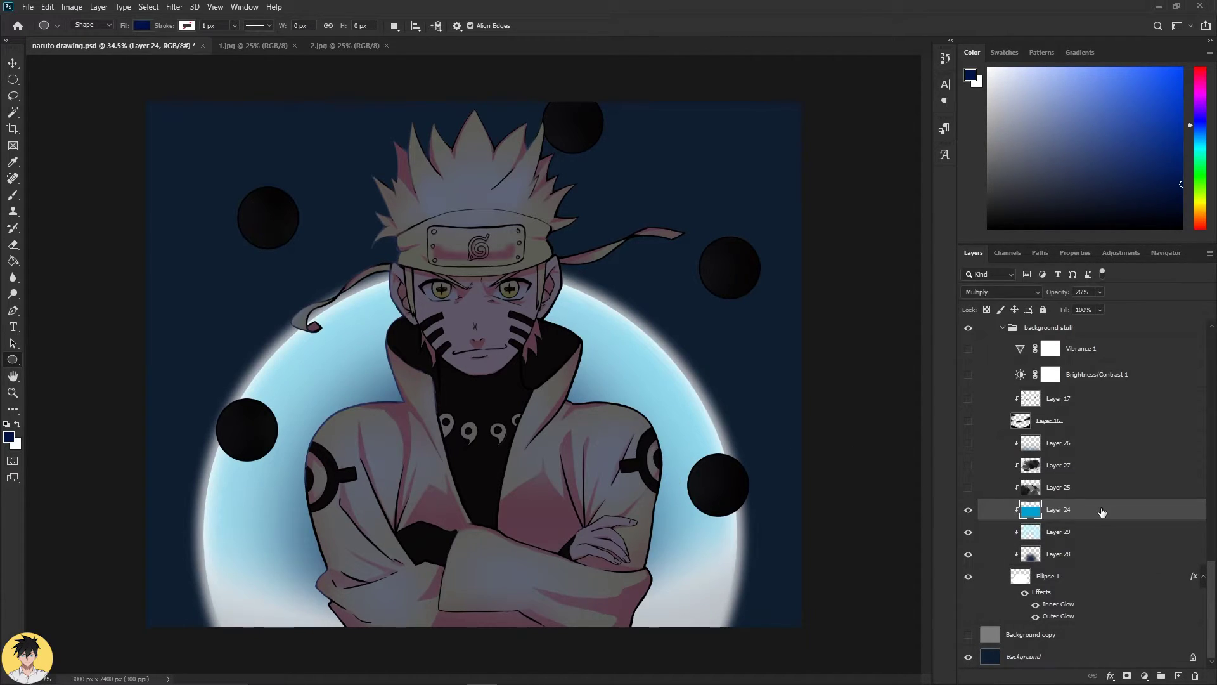
pyautogui.click(1003, 293)
pyautogui.click(1005, 290)
# Select Layer 25 and preview its texture on the moon, leaving the layer hidden.
pyautogui.click(1070, 488)
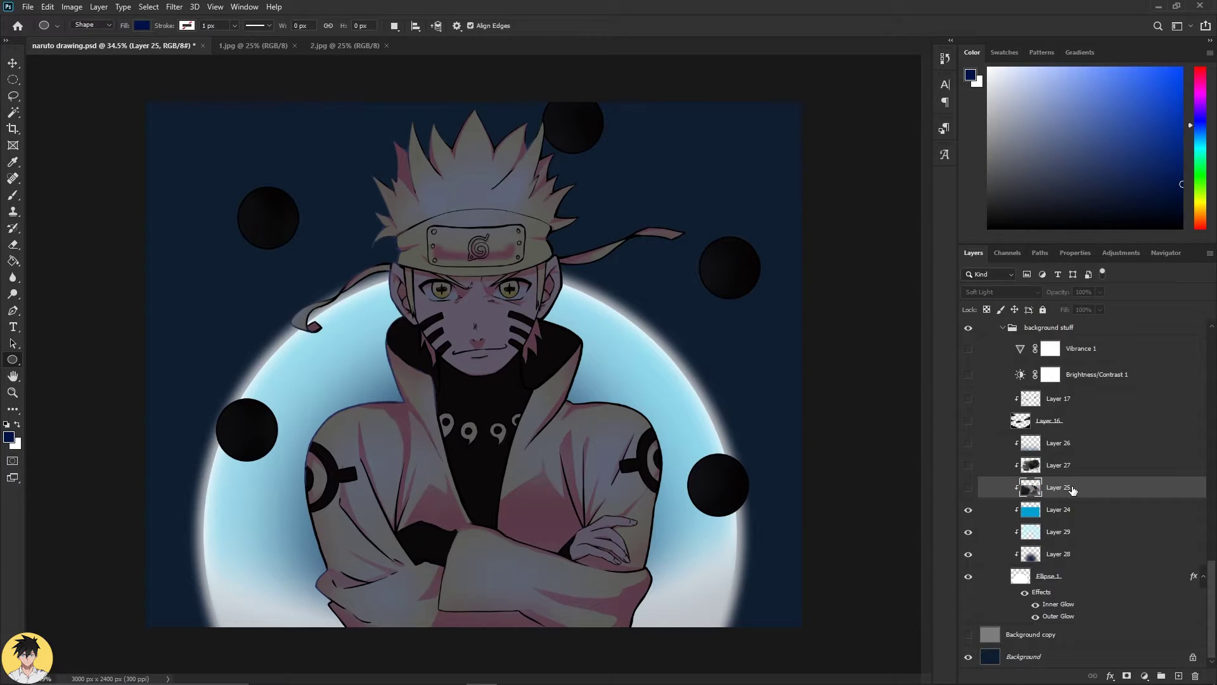
pyautogui.click(968, 487)
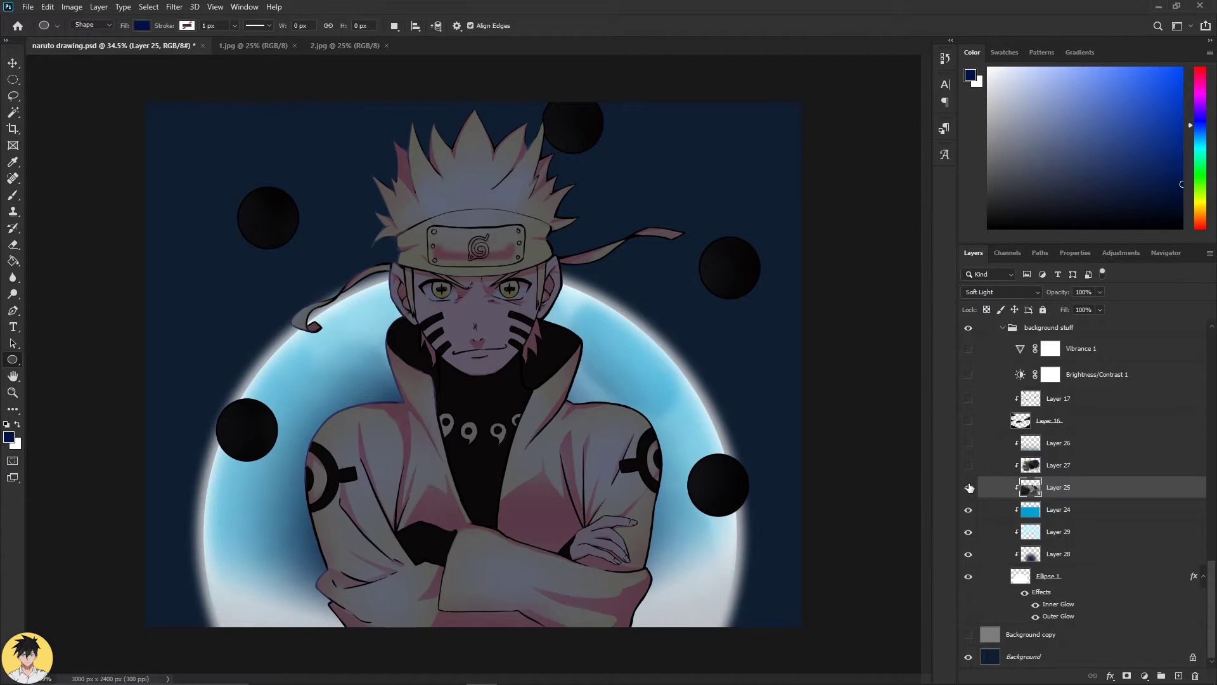
pyautogui.click(968, 486)
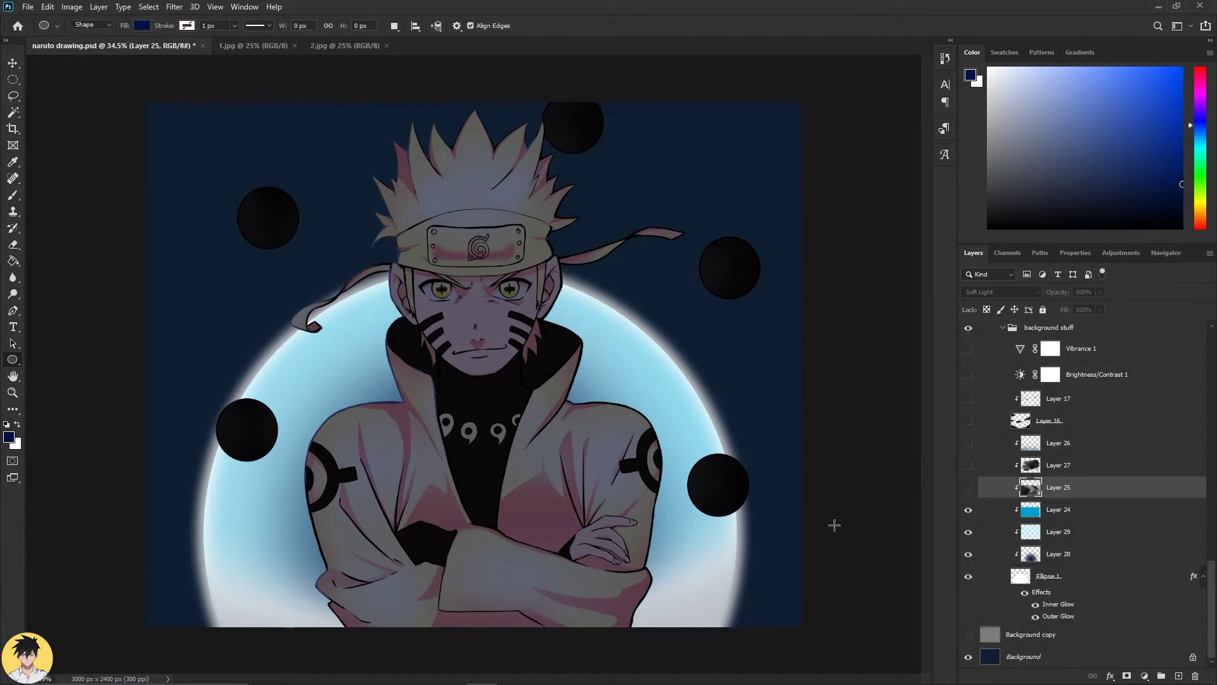
# Convert the watercolor image 1.jpg to grayscale with a Black & White adjustment using the Default preset.
pyautogui.click(252, 47)
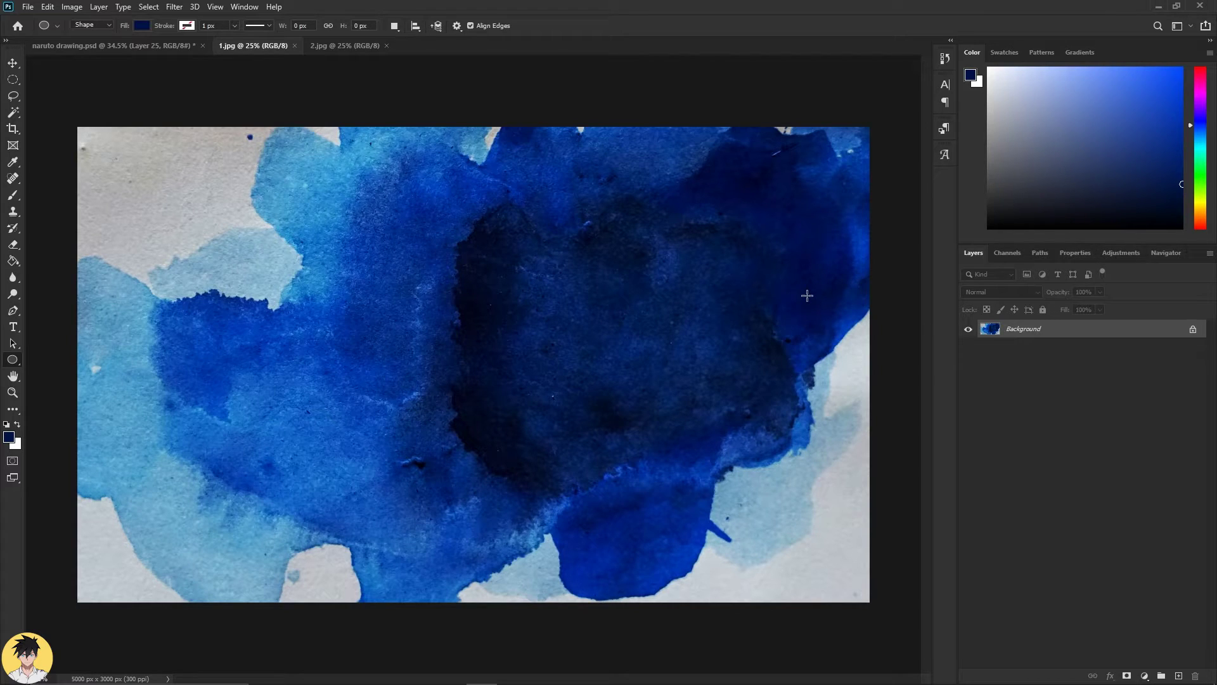
pyautogui.click(72, 7)
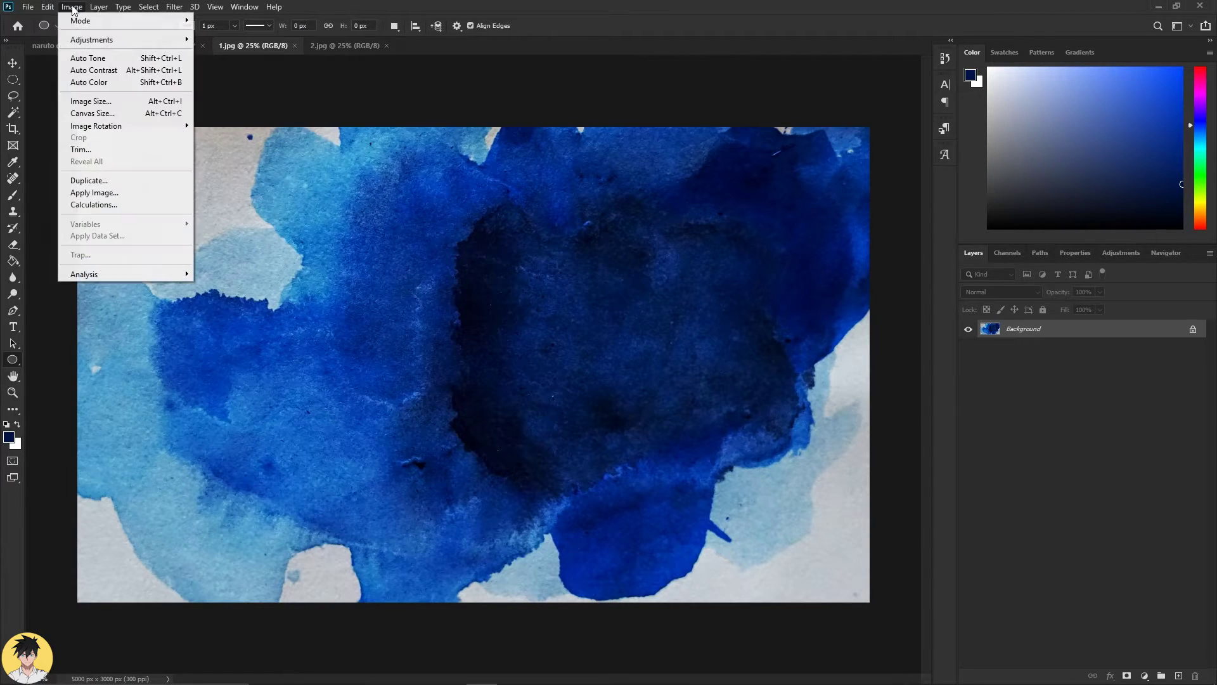
pyautogui.moveTo(90, 41)
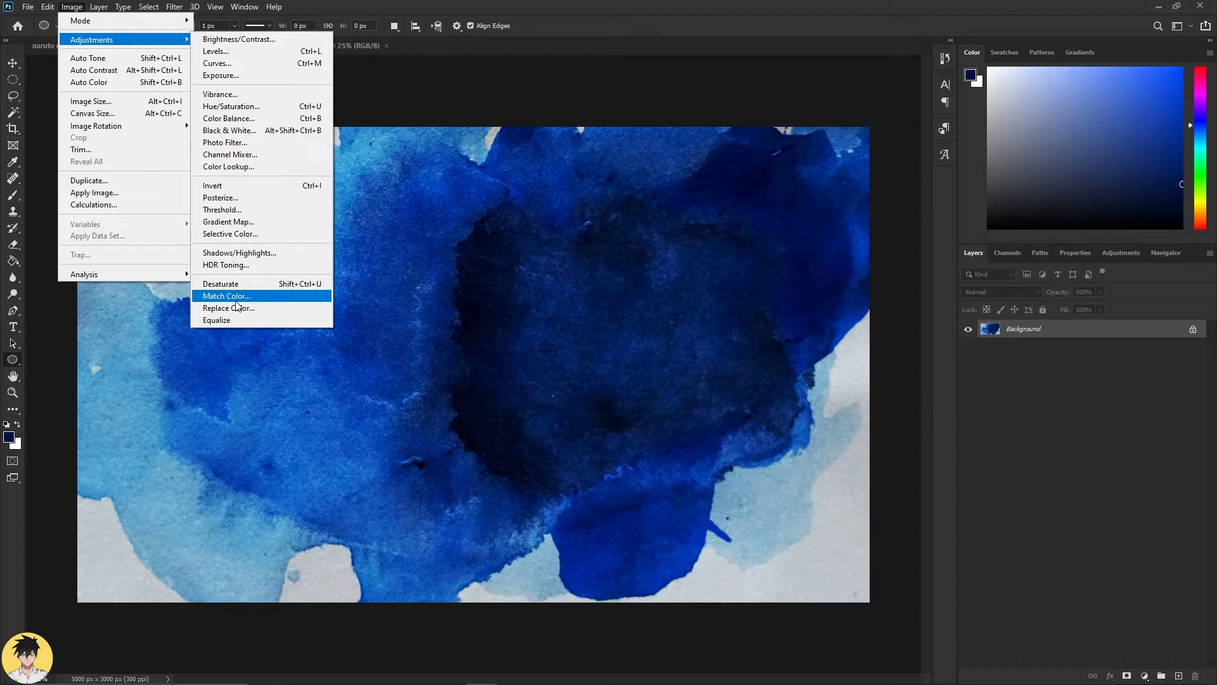
pyautogui.click(228, 130)
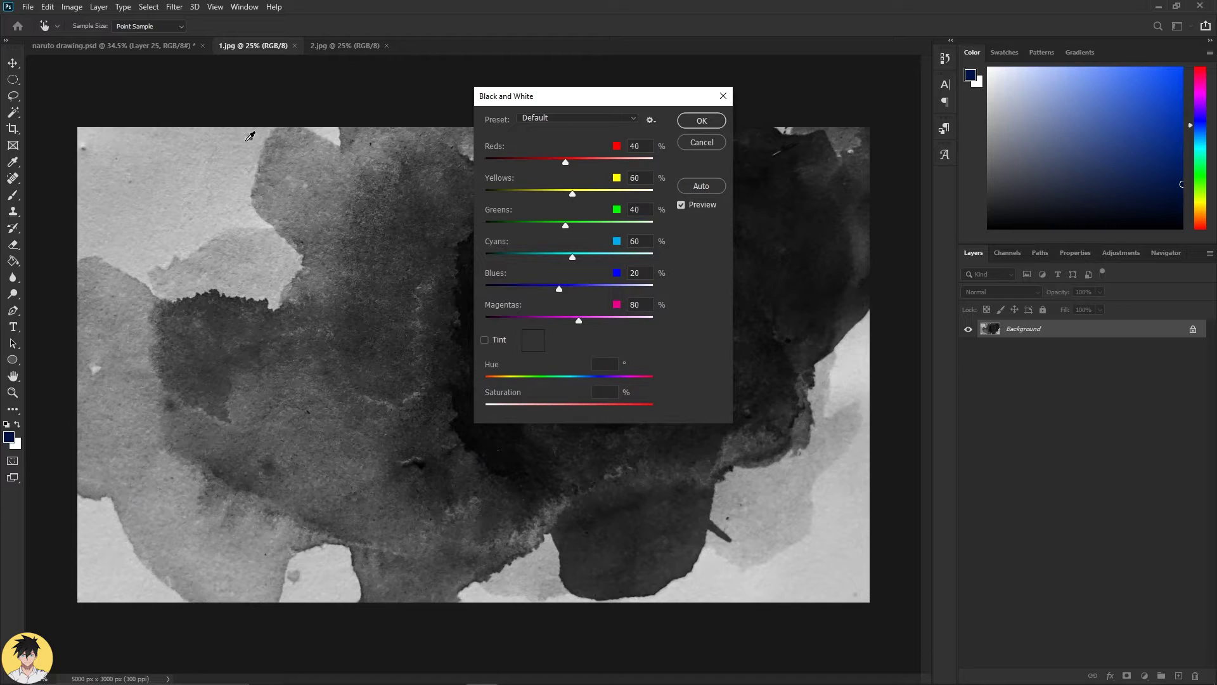
pyautogui.click(697, 120)
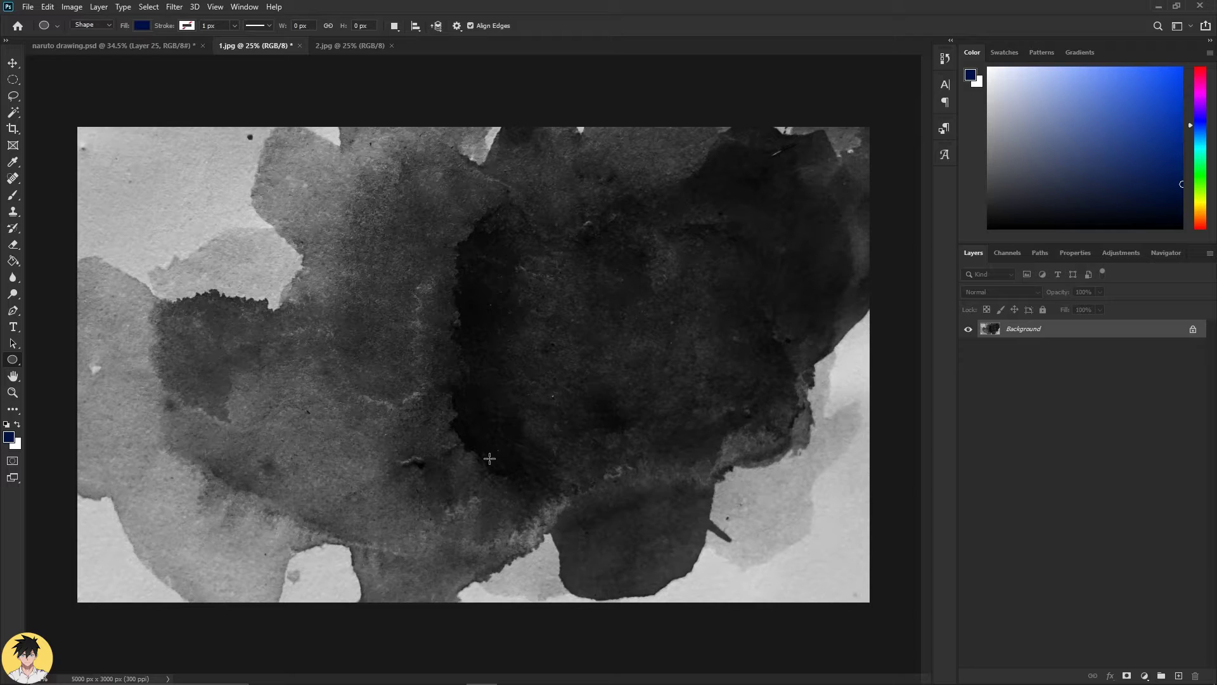
# Bring the grayscale watercolor image into naruto drawing.psd above Layer 25 and position it to cover the moon.
pyautogui.press('v')
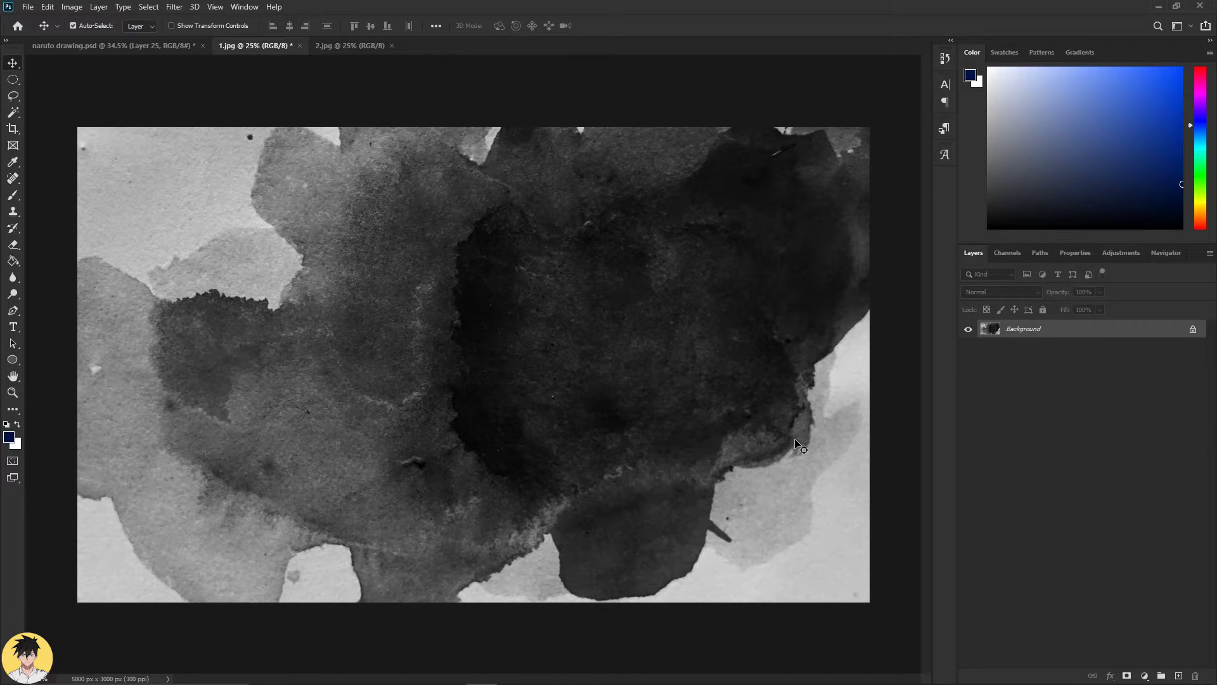
pyautogui.moveTo(801, 376)
pyautogui.mouseDown()
pyautogui.moveTo(106, 79)
pyautogui.moveTo(99, 50)
pyautogui.moveTo(536, 381)
pyautogui.mouseUp()
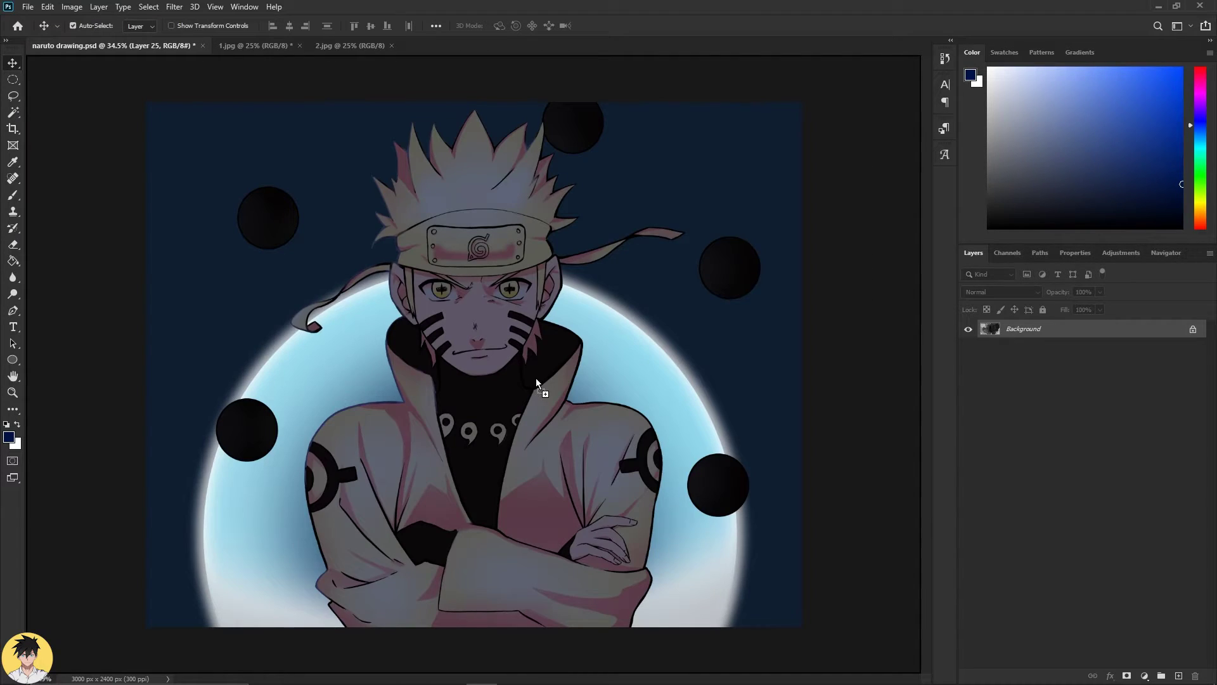
pyautogui.moveTo(857, 386); pyautogui.dragTo(865, 388)
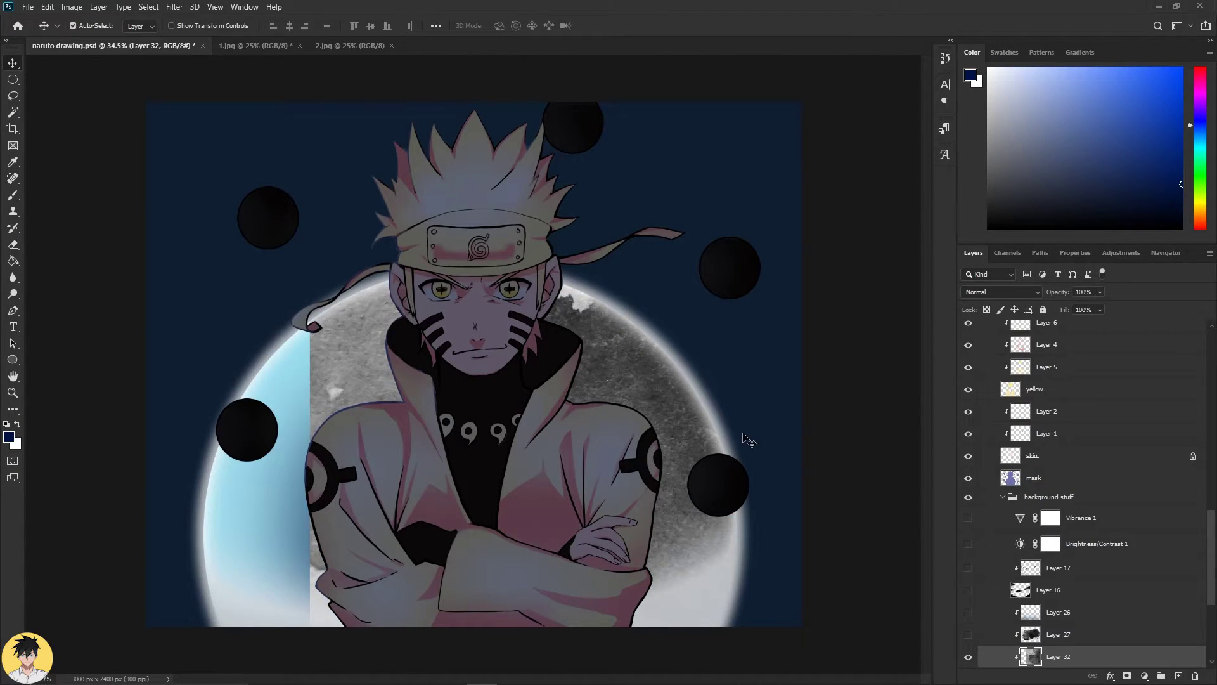
pyautogui.scroll(-3, 1049, 518)
pyautogui.moveTo(674, 441); pyautogui.dragTo(558, 647)
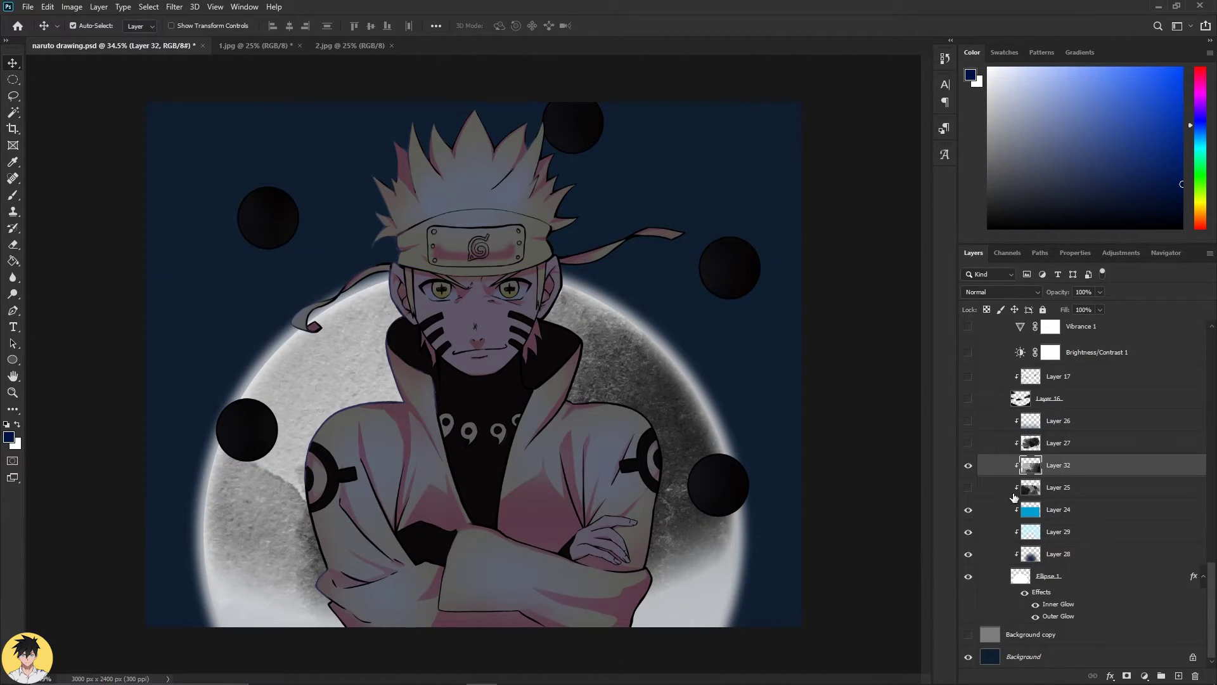
# Set the blend mode of the watercolor texture layer to Soft Light at 100% opacity.
pyautogui.click(1014, 293)
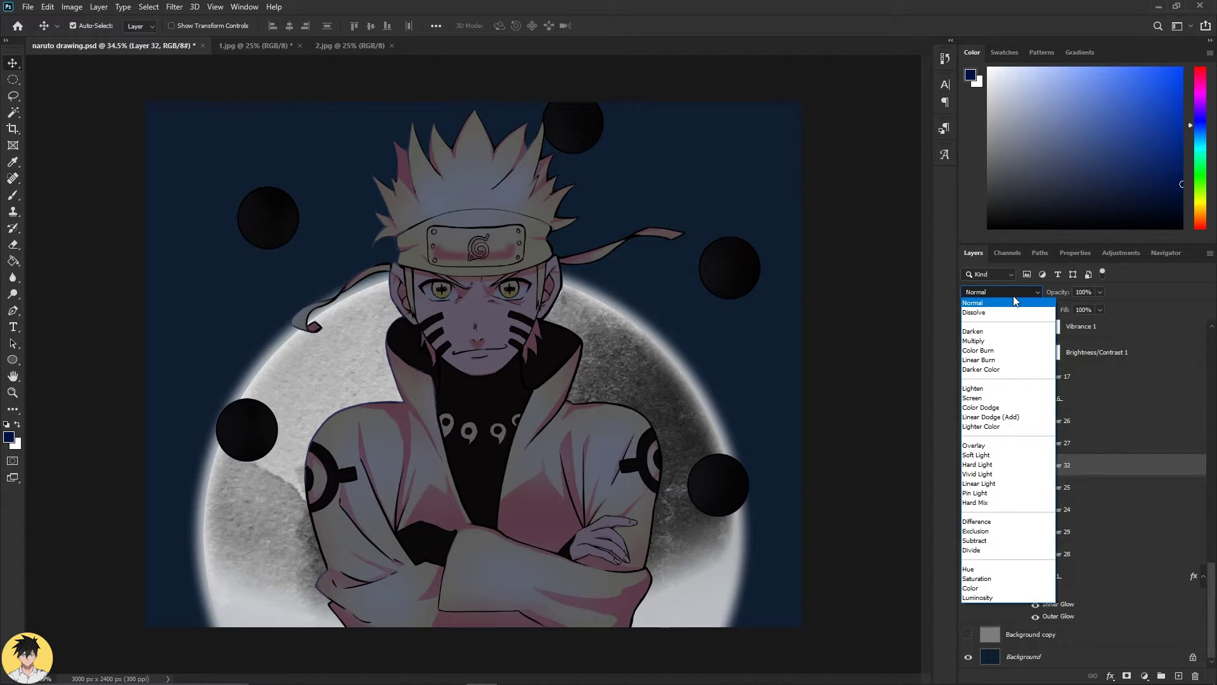
pyautogui.click(991, 455)
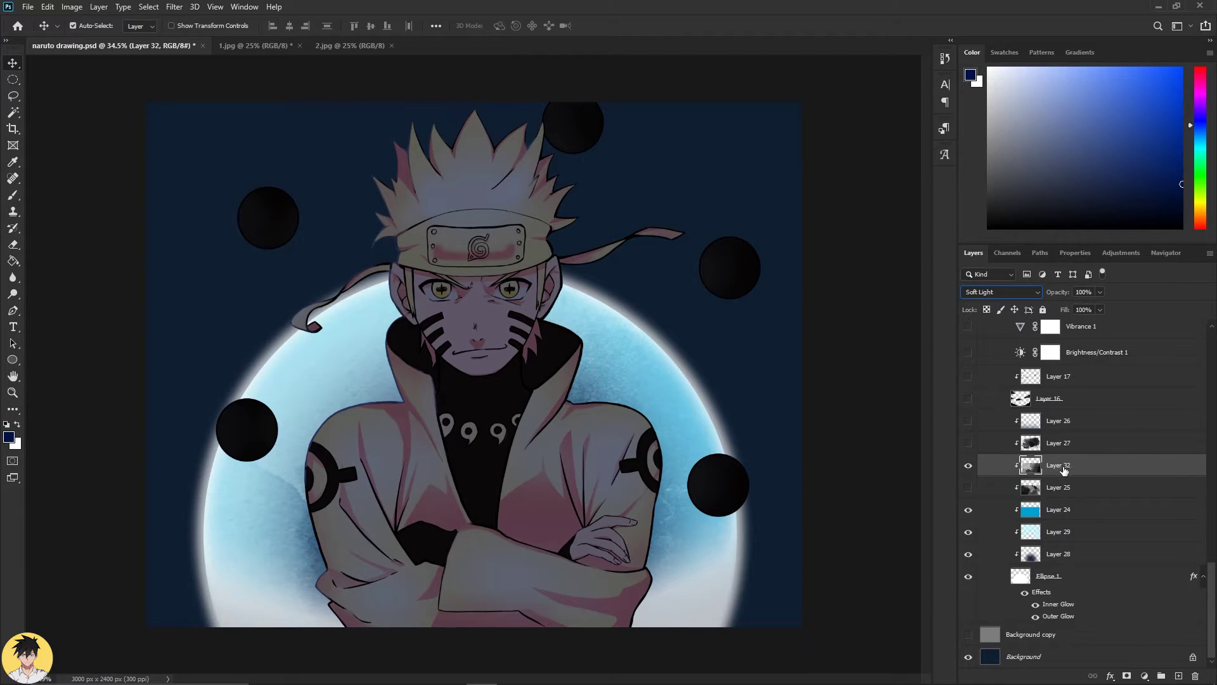
pyautogui.click(1024, 292)
pyautogui.click(1166, 288)
# Delete the added watercolor texture layer and show Layer 25 and Layer 27 on the moon in its place.
pyautogui.press('Delete')
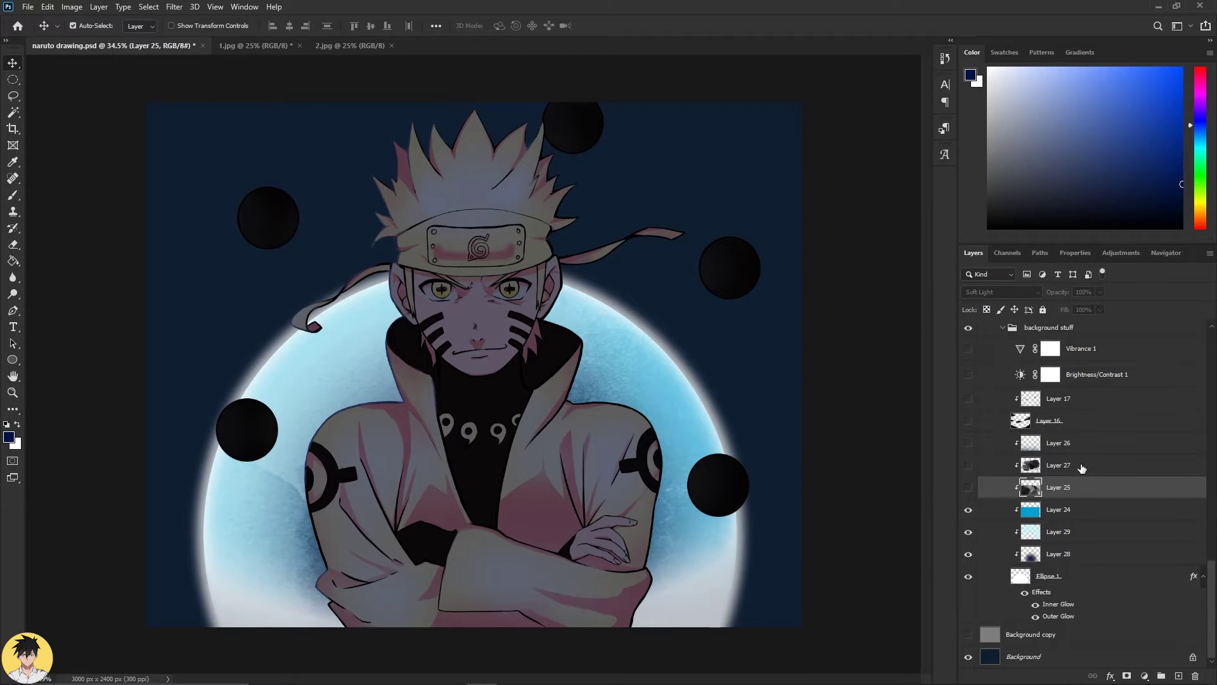
pyautogui.click(967, 487)
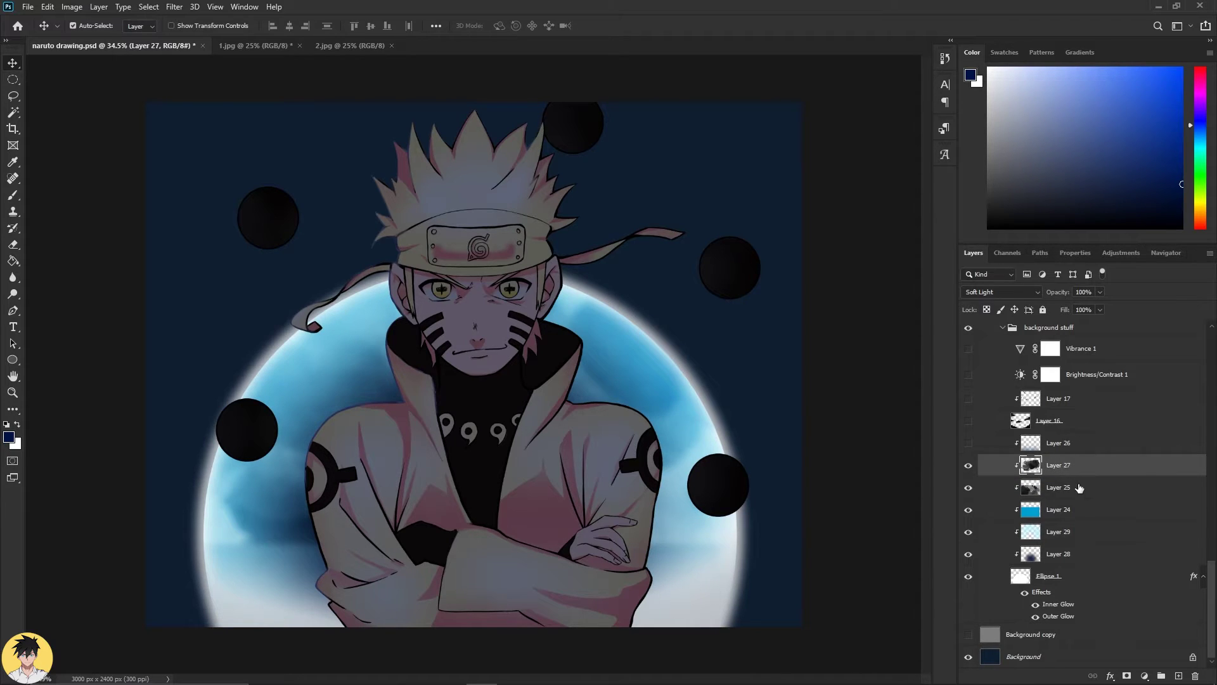
# Look over the texture images 1.jpg and 2.jpg and return to naruto drawing.psd.
pyautogui.click(279, 47)
pyautogui.click(324, 49)
pyautogui.click(288, 46)
pyautogui.click(184, 45)
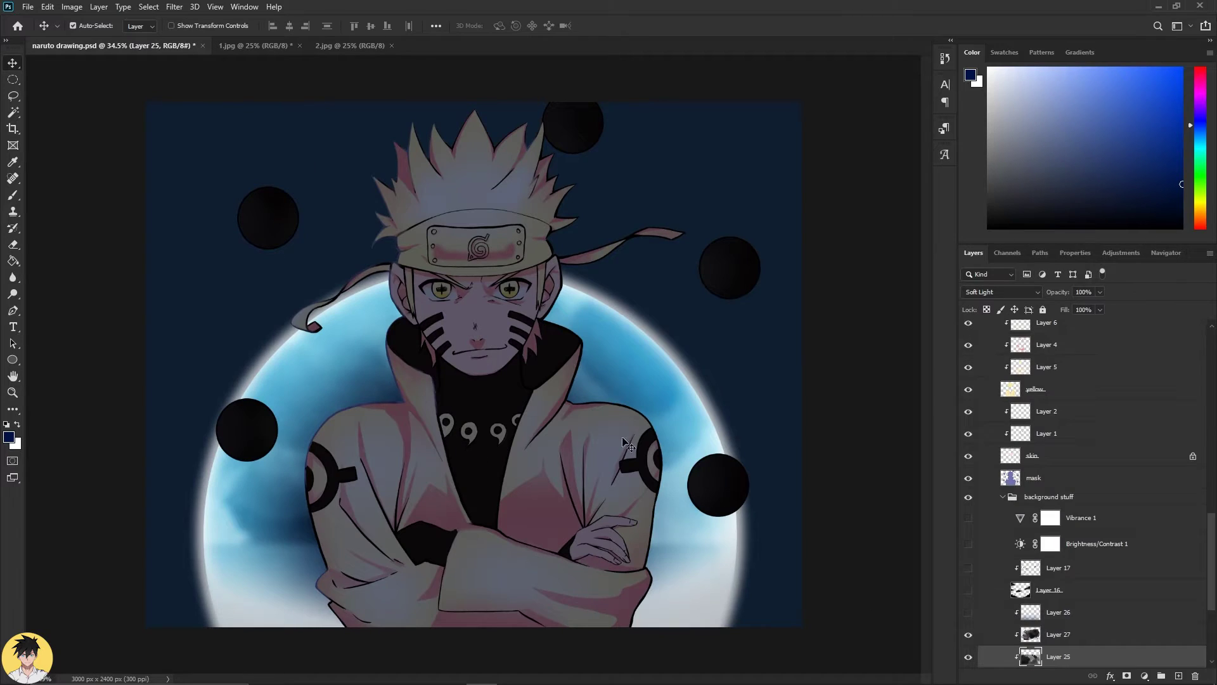
# Compare the moon with Layer 26 hidden and shown, leaving Layer 26 shown.
pyautogui.scroll(-4, 1076, 526)
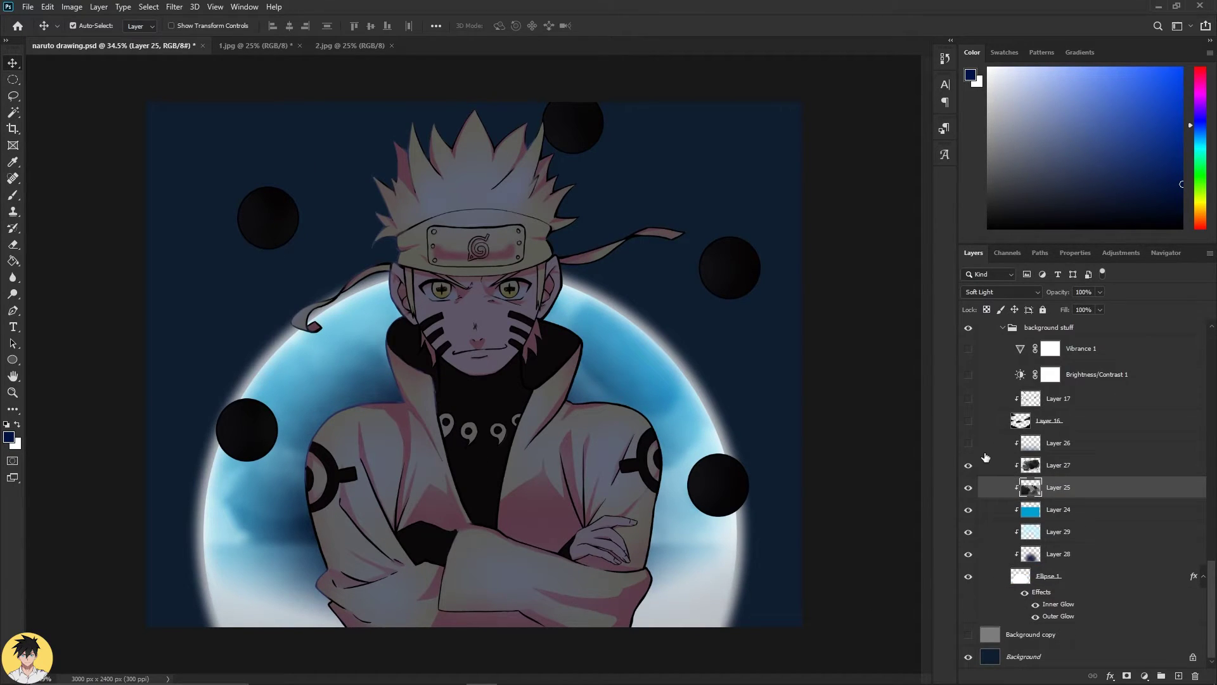
pyautogui.click(973, 445)
pyautogui.click(973, 445)
pyautogui.click(973, 445)
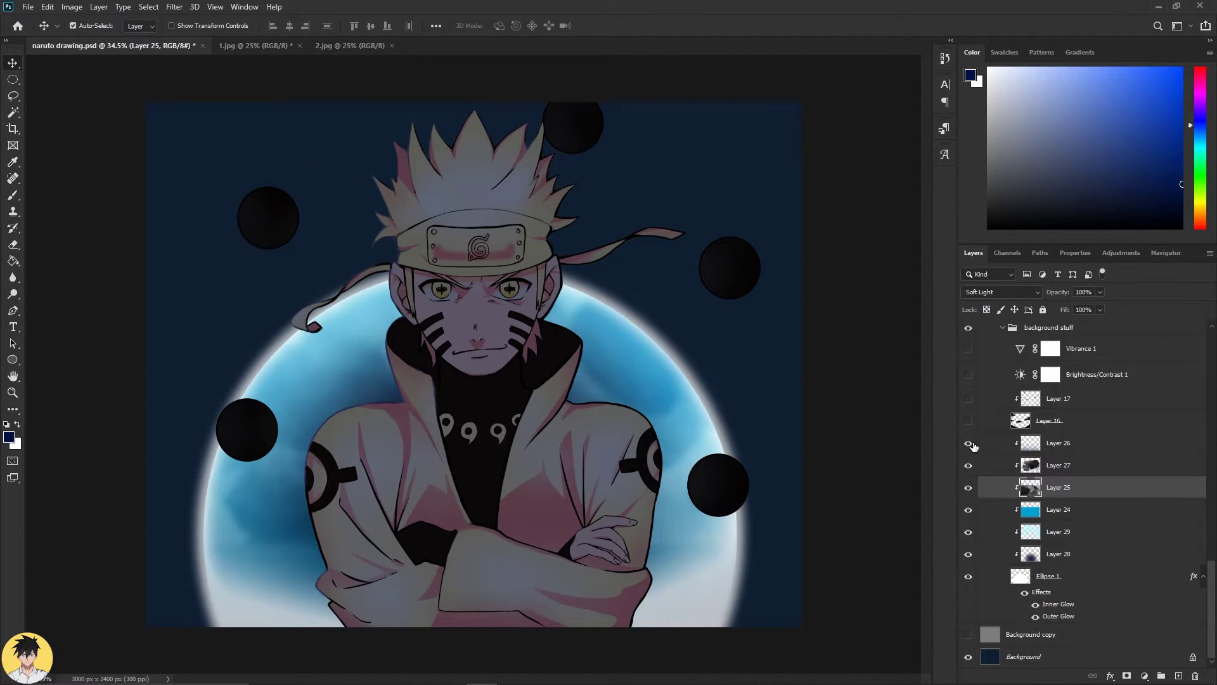
pyautogui.click(970, 444)
pyautogui.click(970, 445)
# Show the dark clouds of Layer 16 and their clipped highlights on Layer 17.
pyautogui.scroll(2, 1102, 524)
pyautogui.scroll(-2, 1102, 524)
pyautogui.scroll(2, 971, 469)
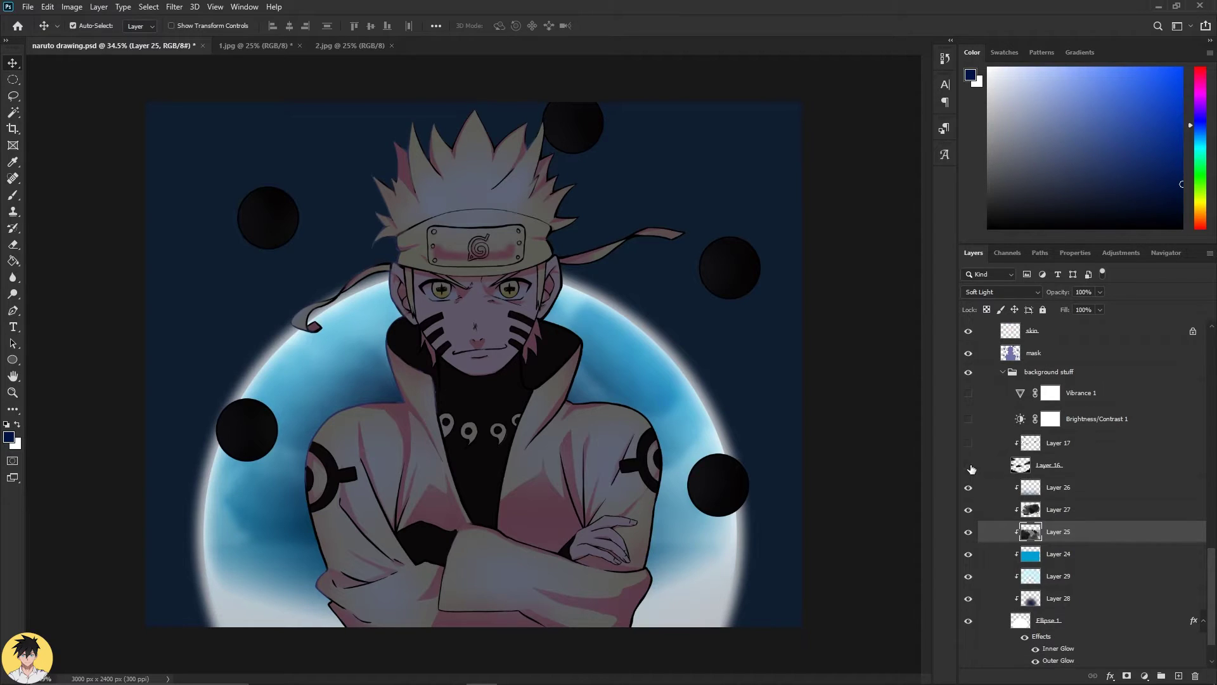
pyautogui.click(969, 466)
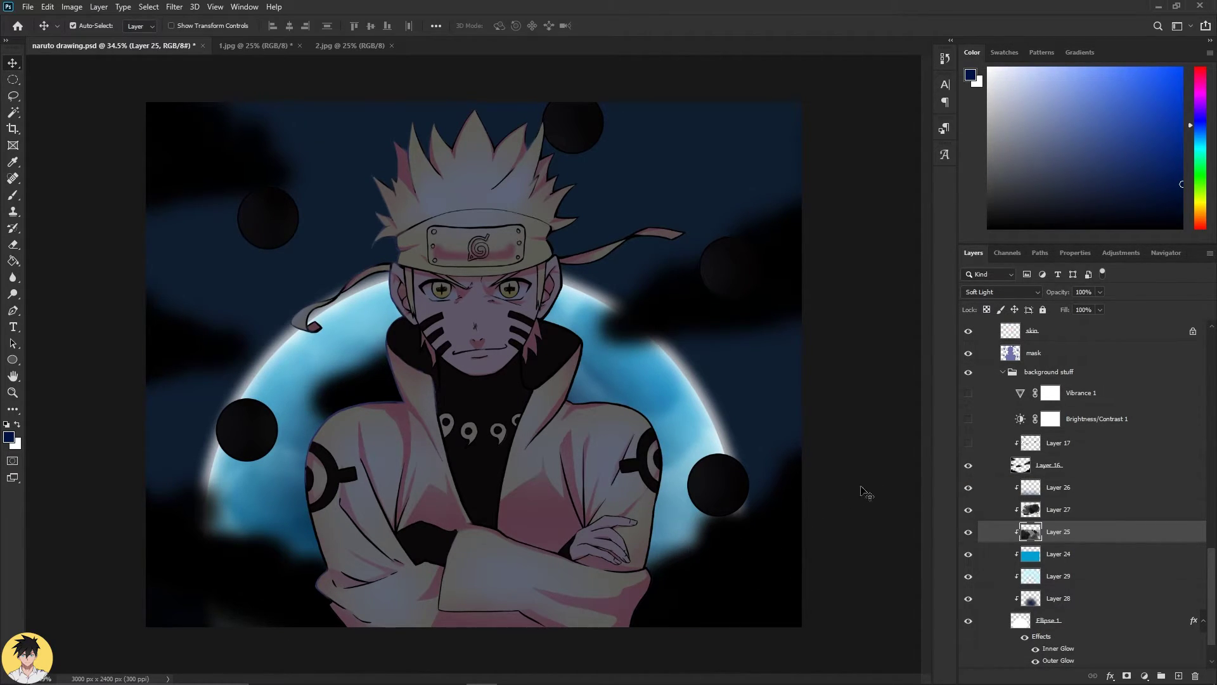
pyautogui.scroll(3, 1061, 541)
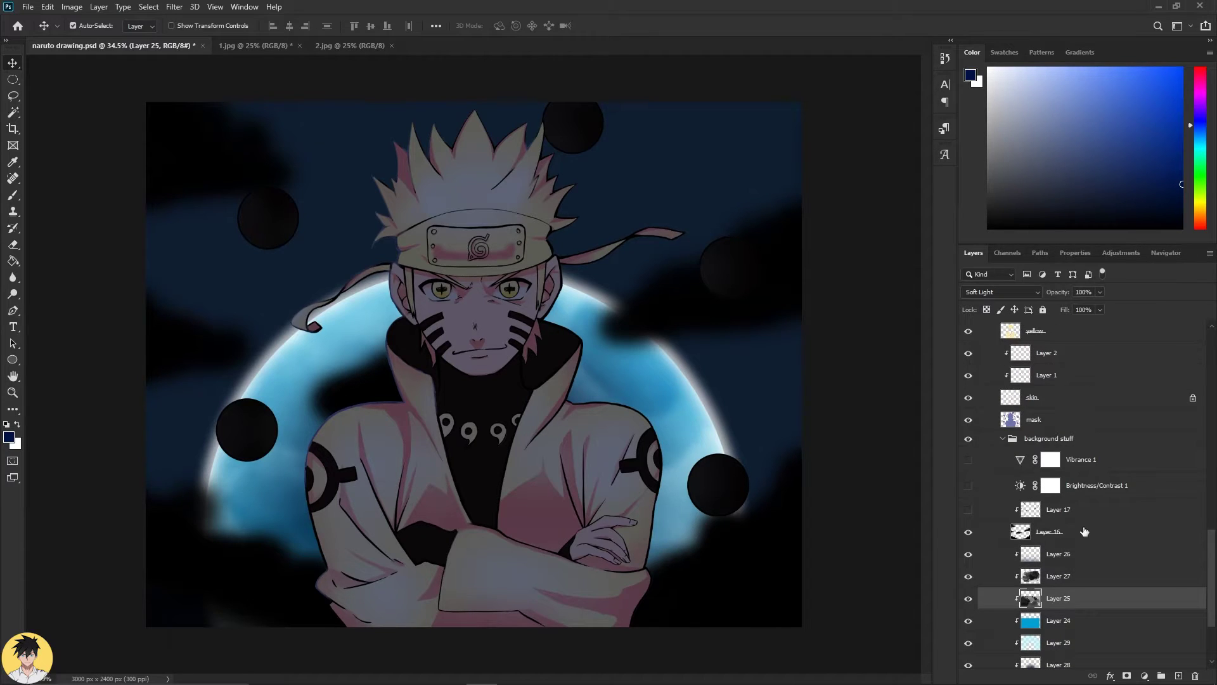
pyautogui.click(968, 510)
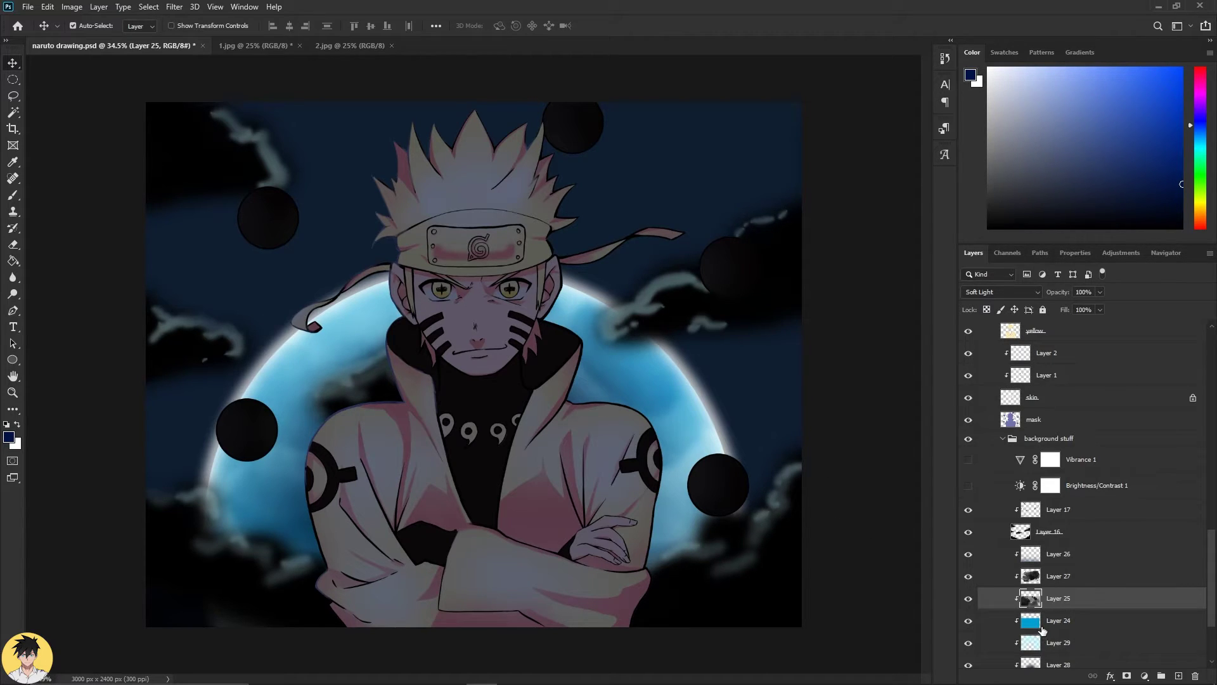
# Show the Brightness/Contrast 1 and Vibrance 1 adjustment layers in the background stuff group and compare their effect.
pyautogui.scroll(2, 1127, 587)
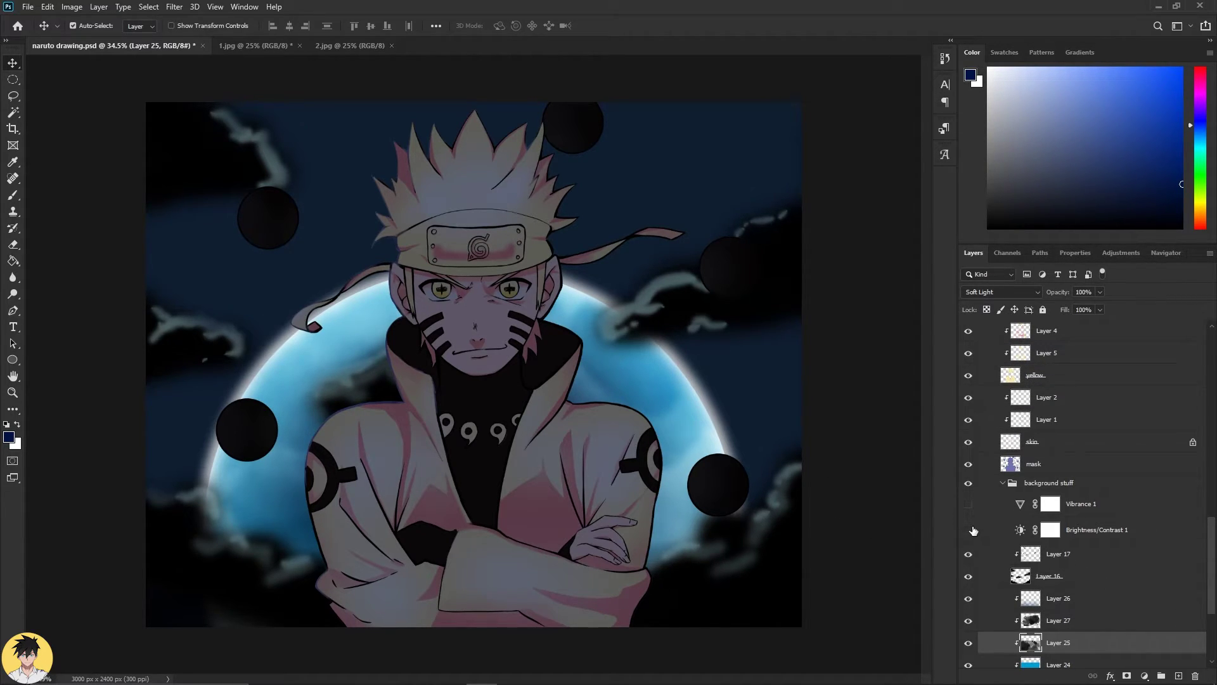
pyautogui.click(1118, 530)
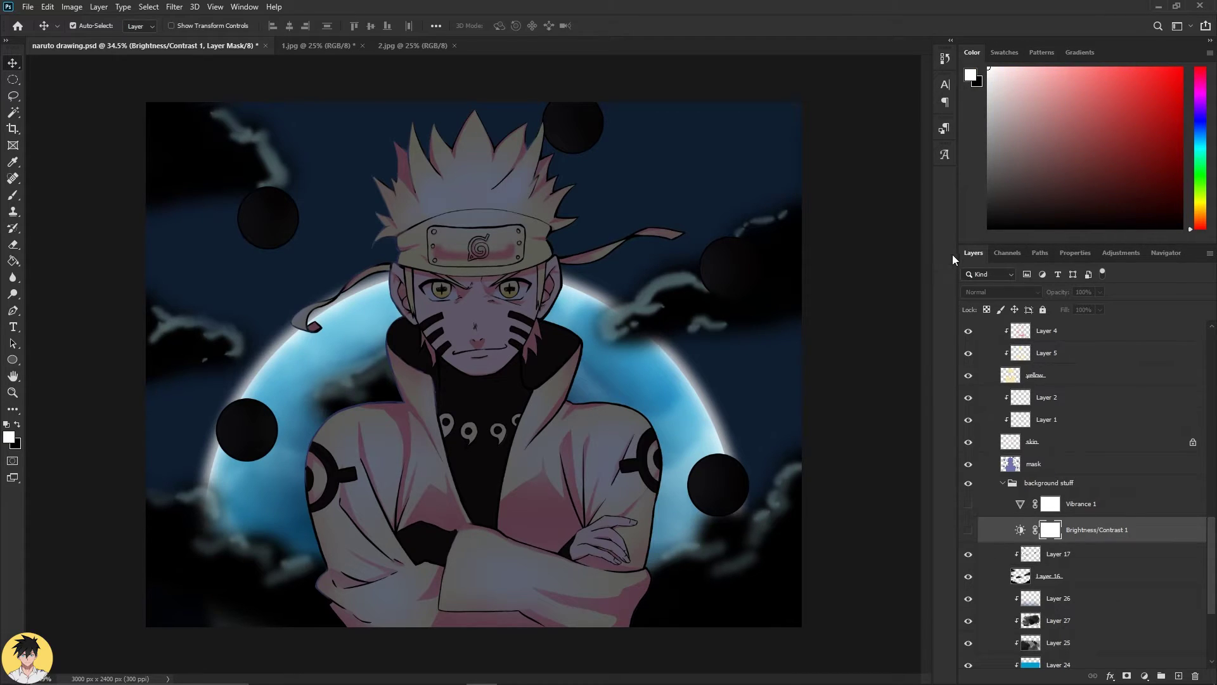
pyautogui.click(1105, 553)
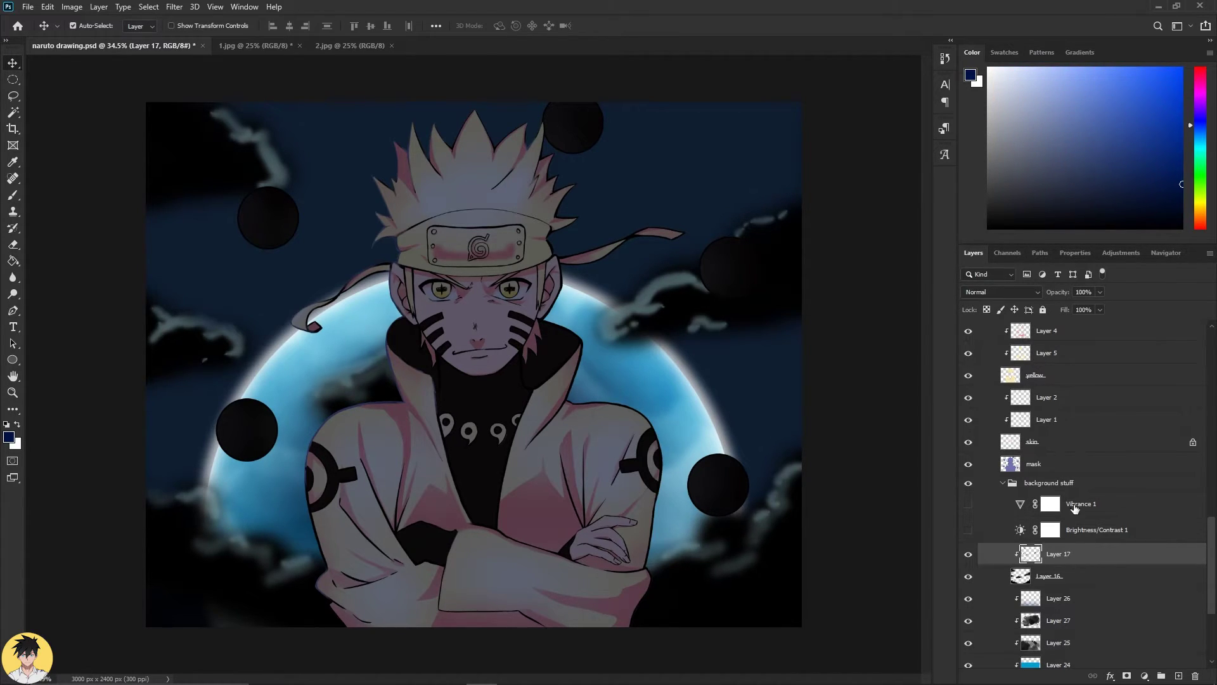
pyautogui.click(1125, 254)
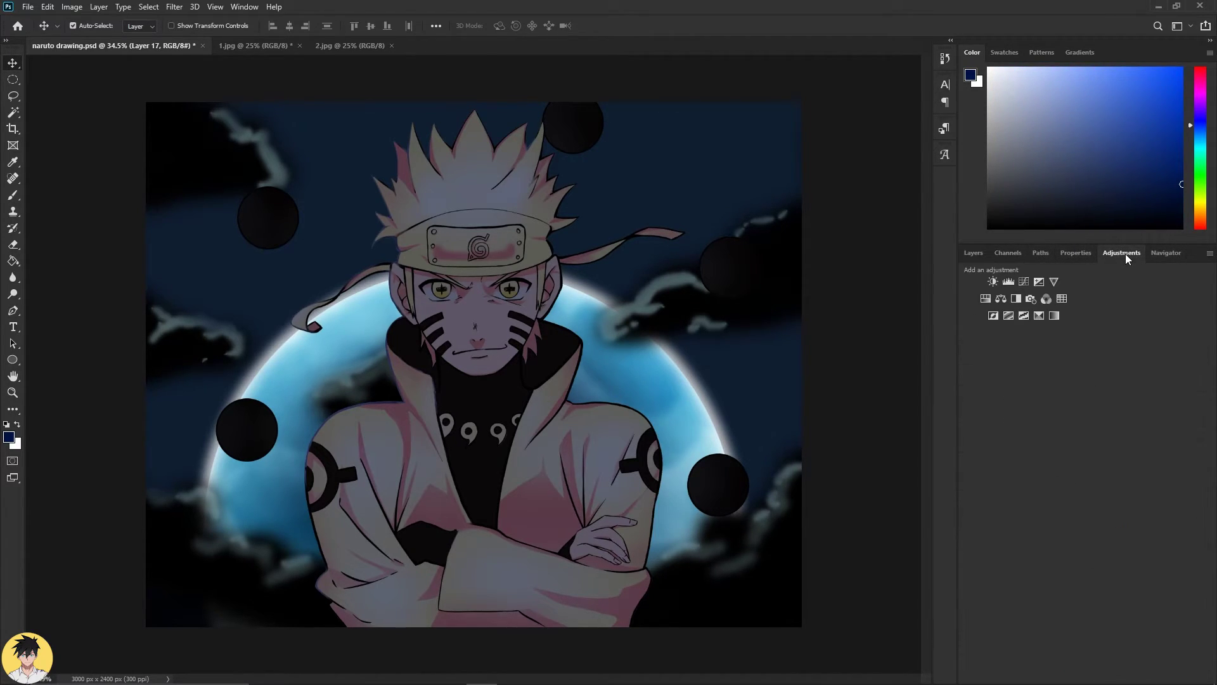
pyautogui.click(979, 257)
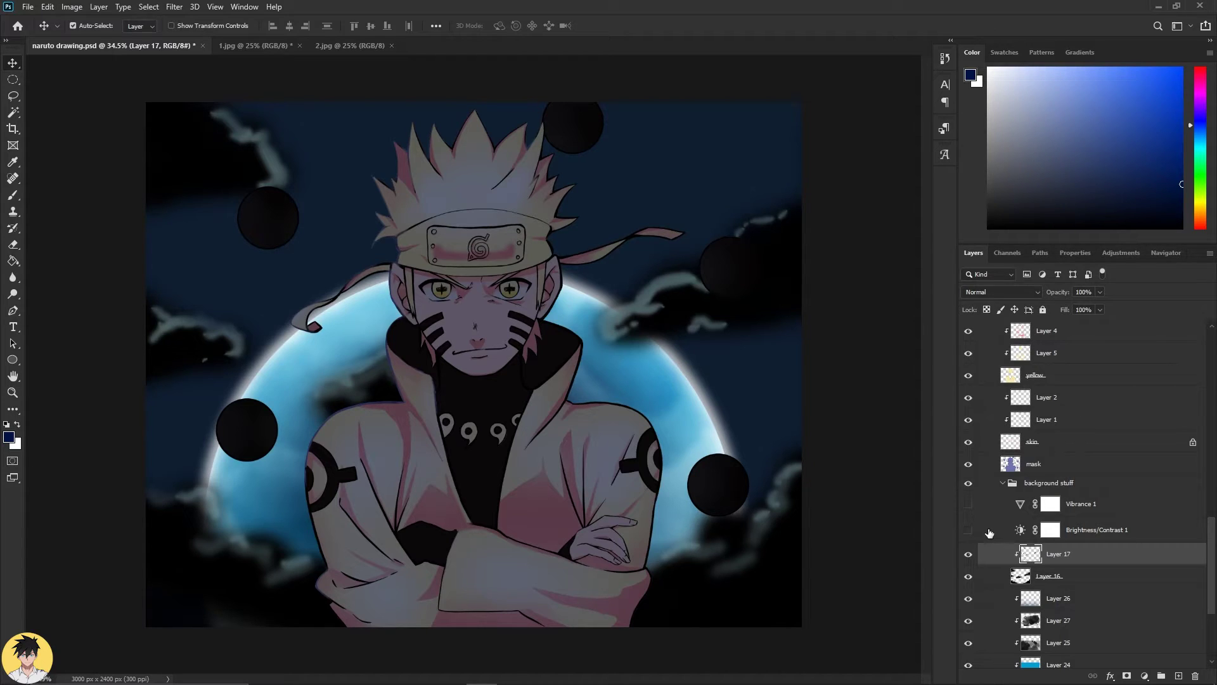
pyautogui.click(967, 529)
pyautogui.click(968, 505)
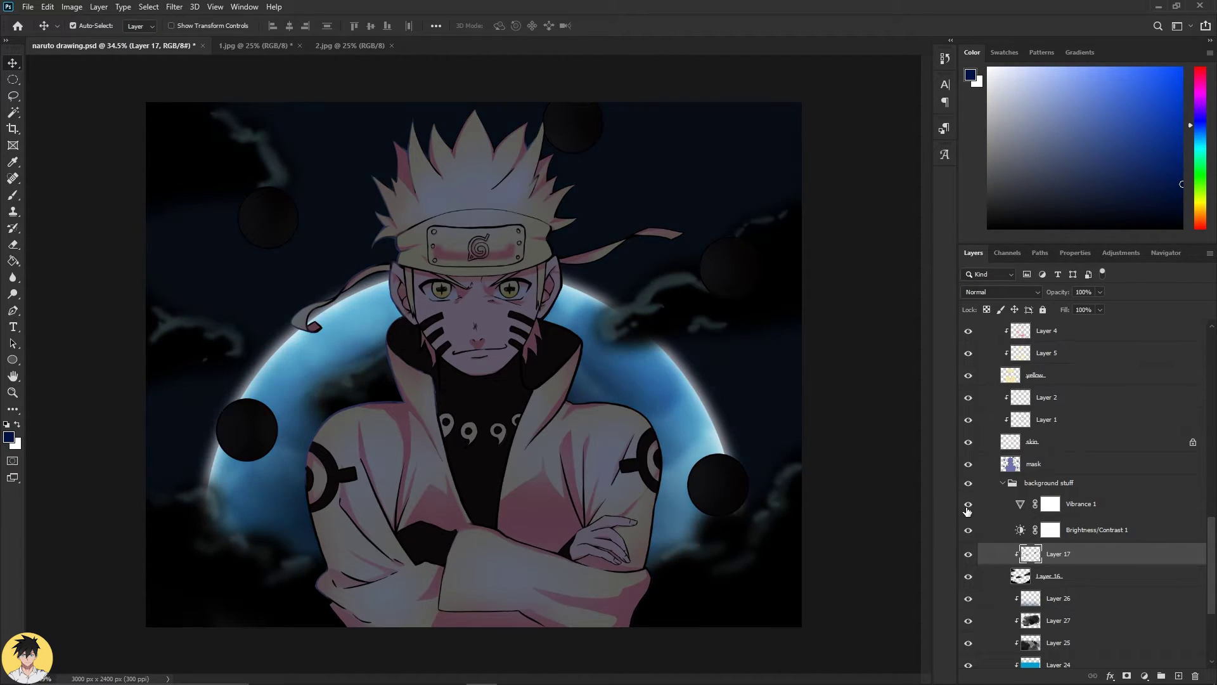
pyautogui.click(968, 504)
pyautogui.click(968, 531)
pyautogui.click(968, 531)
# Collapse the background stuff group and compare the artwork with the group hidden and shown.
pyautogui.click(1001, 484)
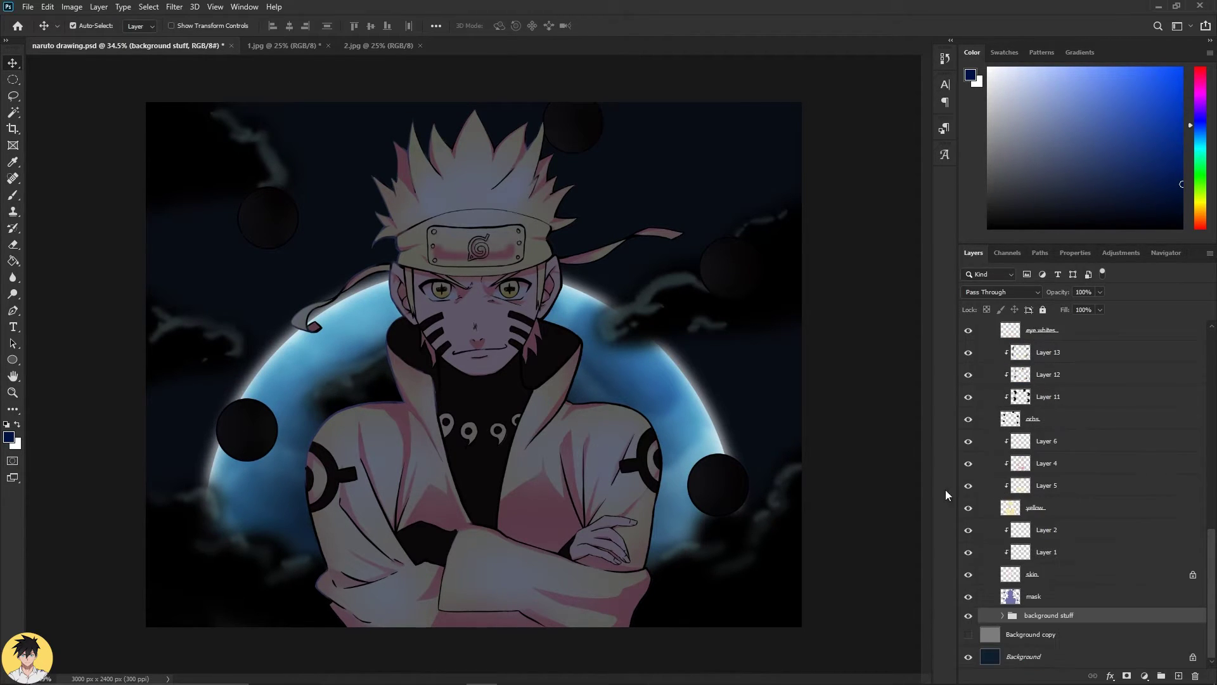
pyautogui.click(969, 615)
pyautogui.click(970, 615)
pyautogui.click(969, 615)
pyautogui.click(969, 615)
# Show the glowing yellow rim highlights of Layer 15 in Group 1 after checking Layer 19.
pyautogui.scroll(8, 1091, 640)
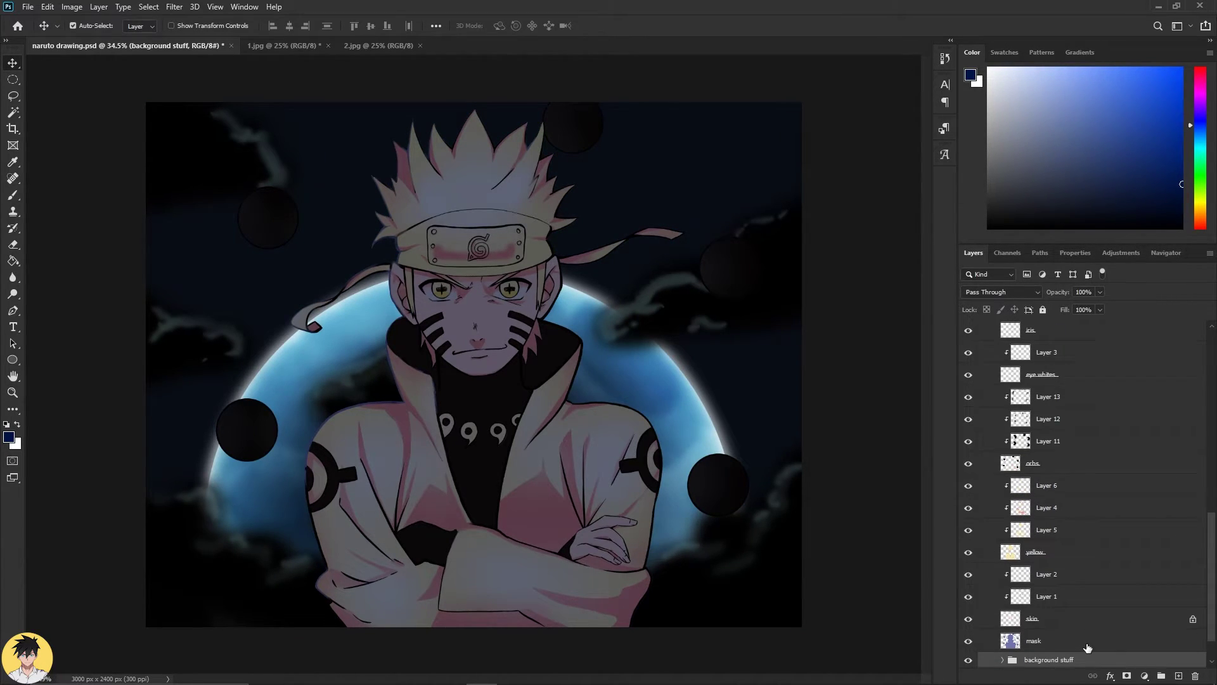
pyautogui.scroll(5, 1087, 632)
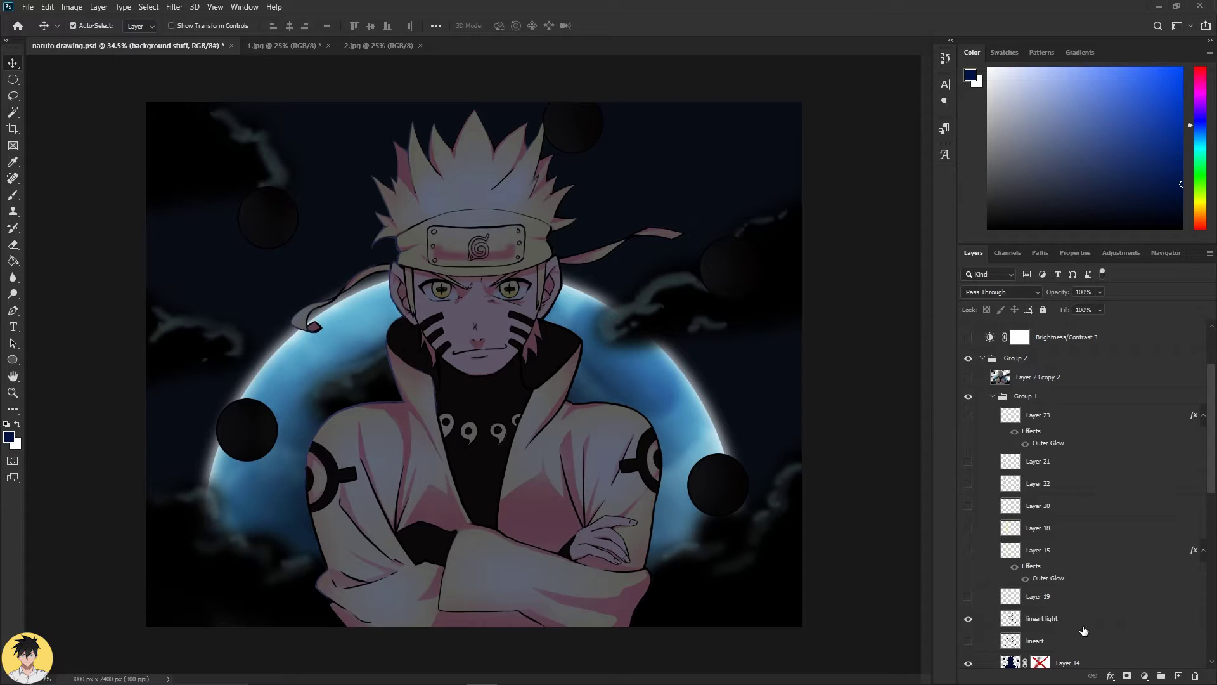
pyautogui.click(968, 596)
pyautogui.click(971, 598)
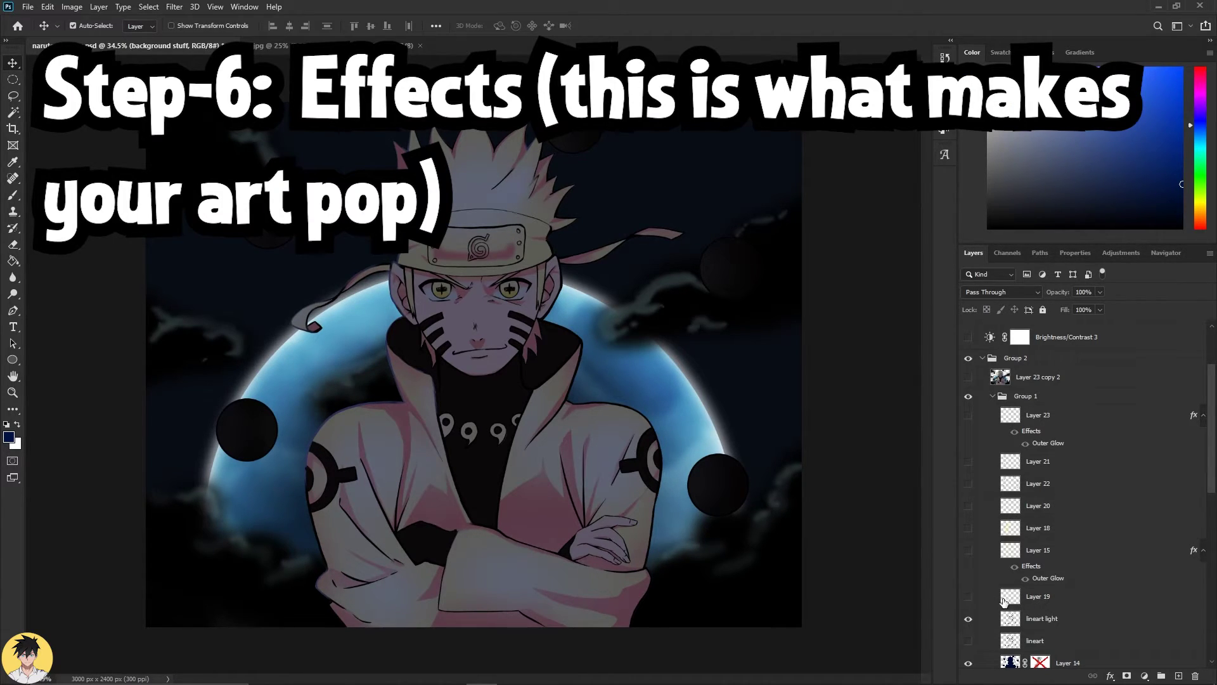
pyautogui.click(1057, 604)
pyautogui.scroll(2, 1063, 608)
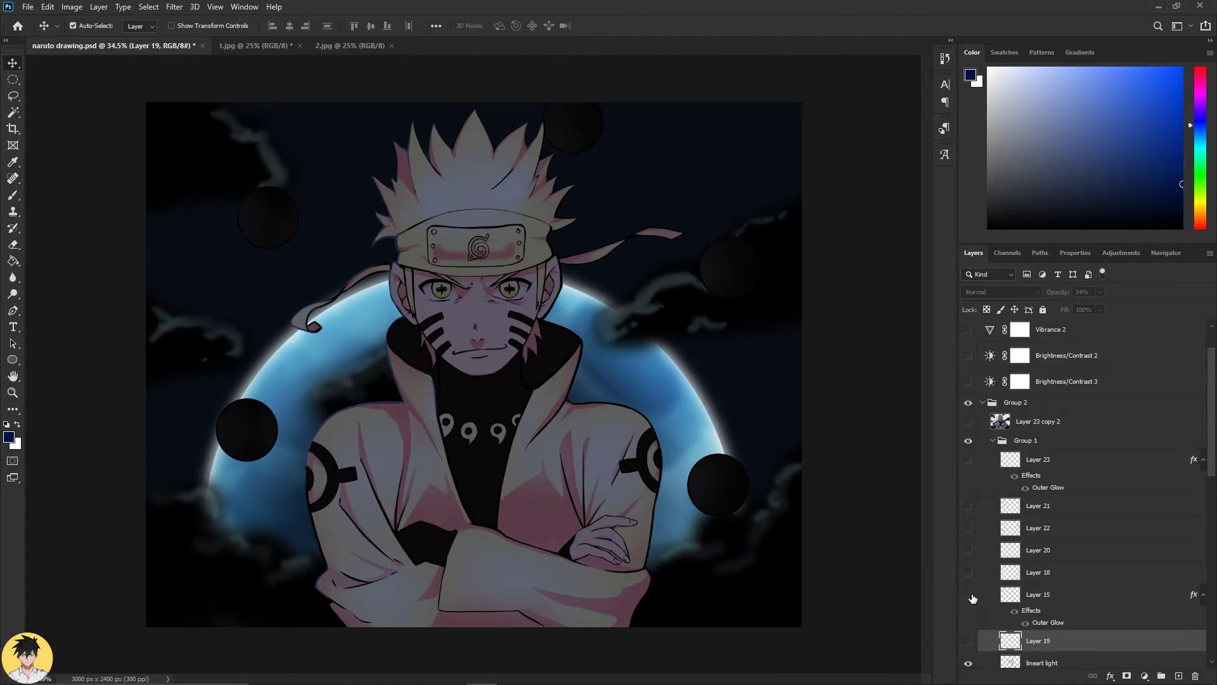
pyautogui.click(969, 596)
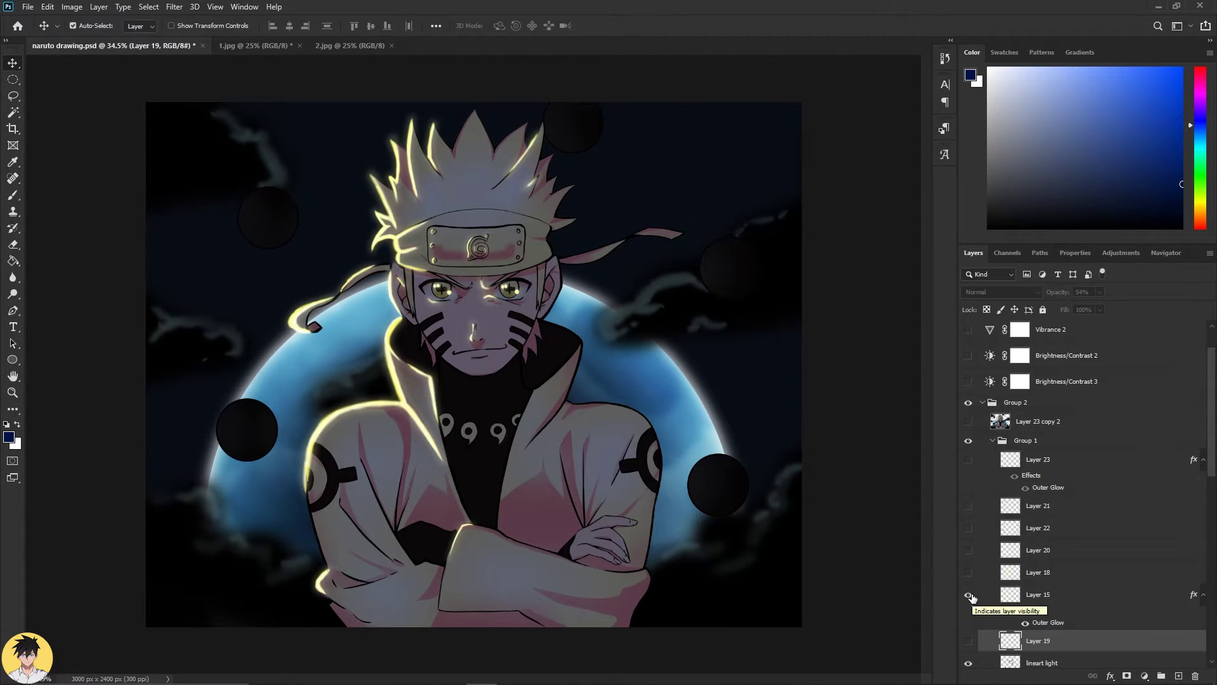
# Choose a golden orange foreground colour and get the Brush tool ready on Layer 15.
pyautogui.press('z')
pyautogui.moveTo(430, 390); pyautogui.dragTo(370, 391)
pyautogui.press('v')
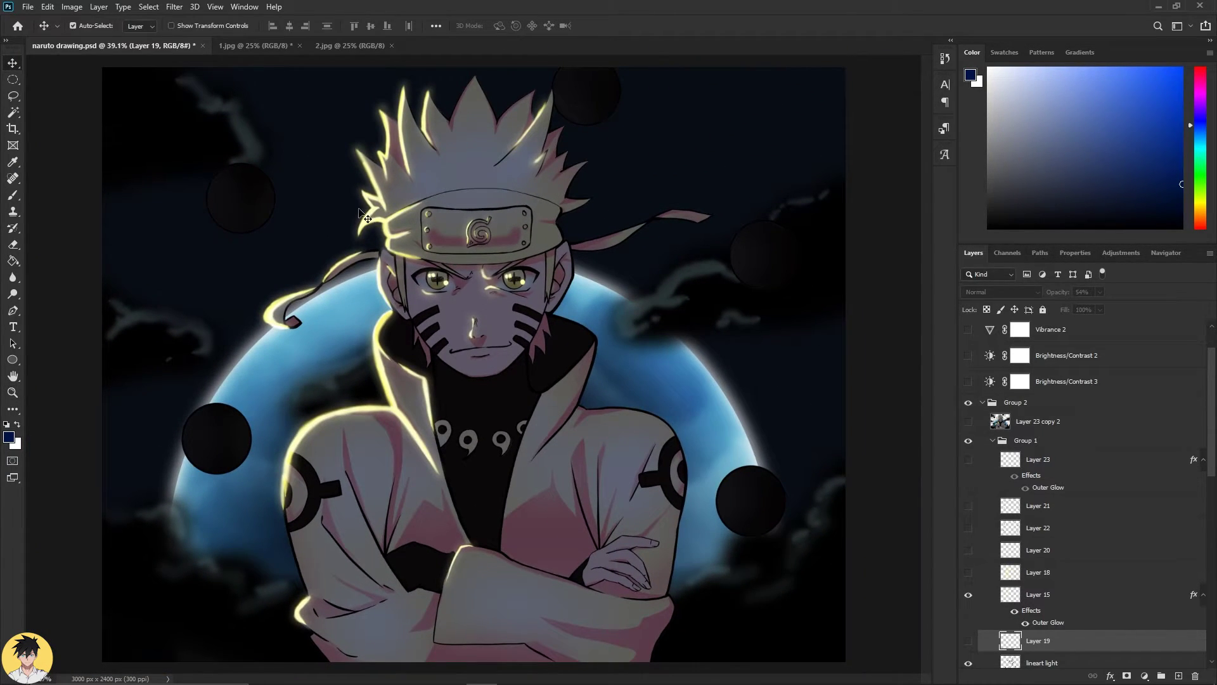
pyautogui.click(1201, 202)
pyautogui.moveTo(1202, 207); pyautogui.dragTo(1202, 210)
pyautogui.click(1152, 96)
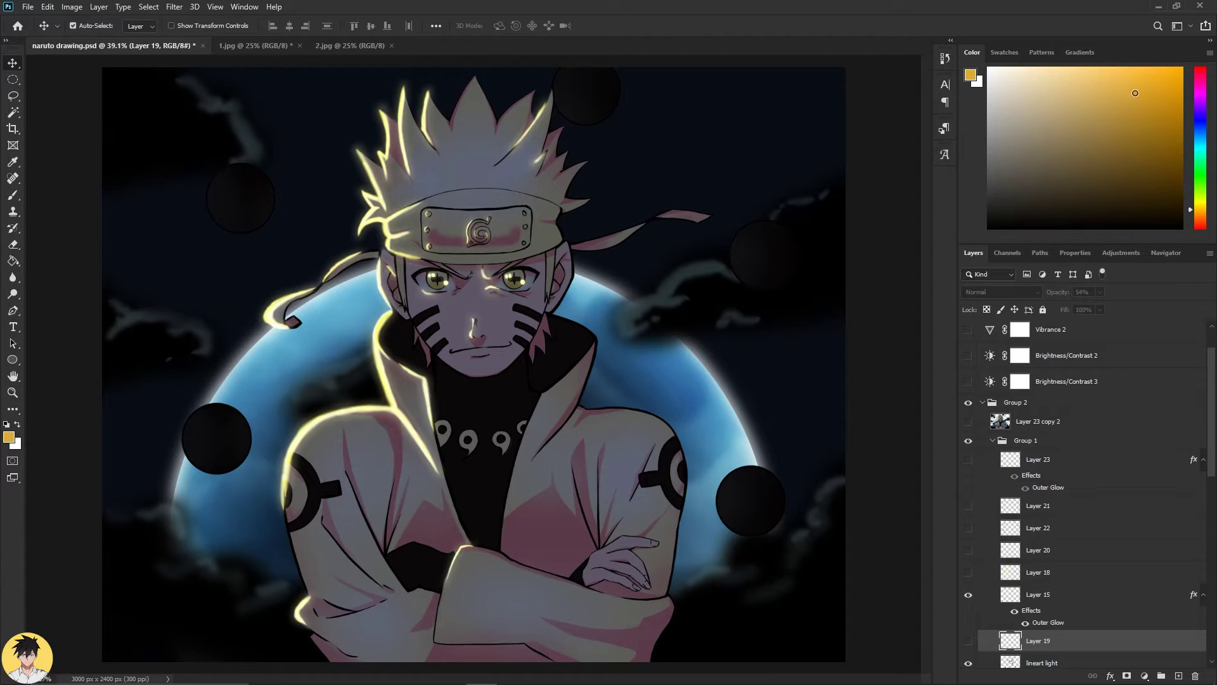
pyautogui.press('b')
pyautogui.click(1059, 599)
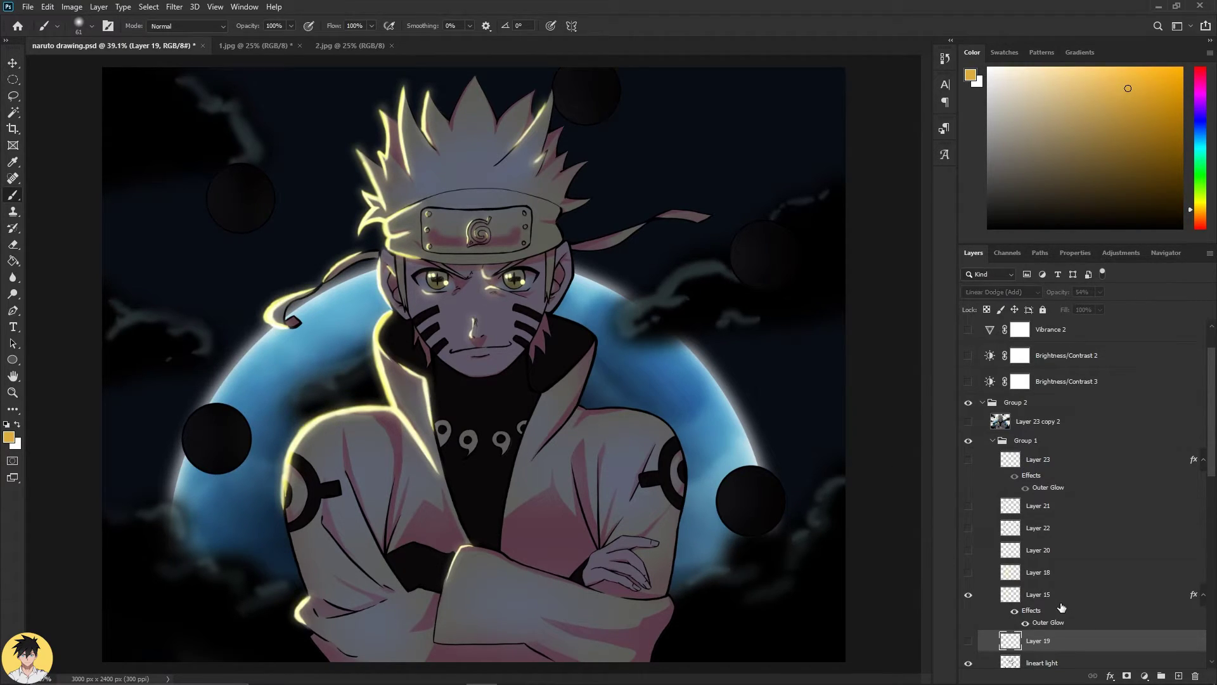
# Try glowing golden brush strokes on the sleeve beside the shoulder emblem and examine the glow up close.
pyautogui.moveTo(615, 428); pyautogui.dragTo(631, 493)
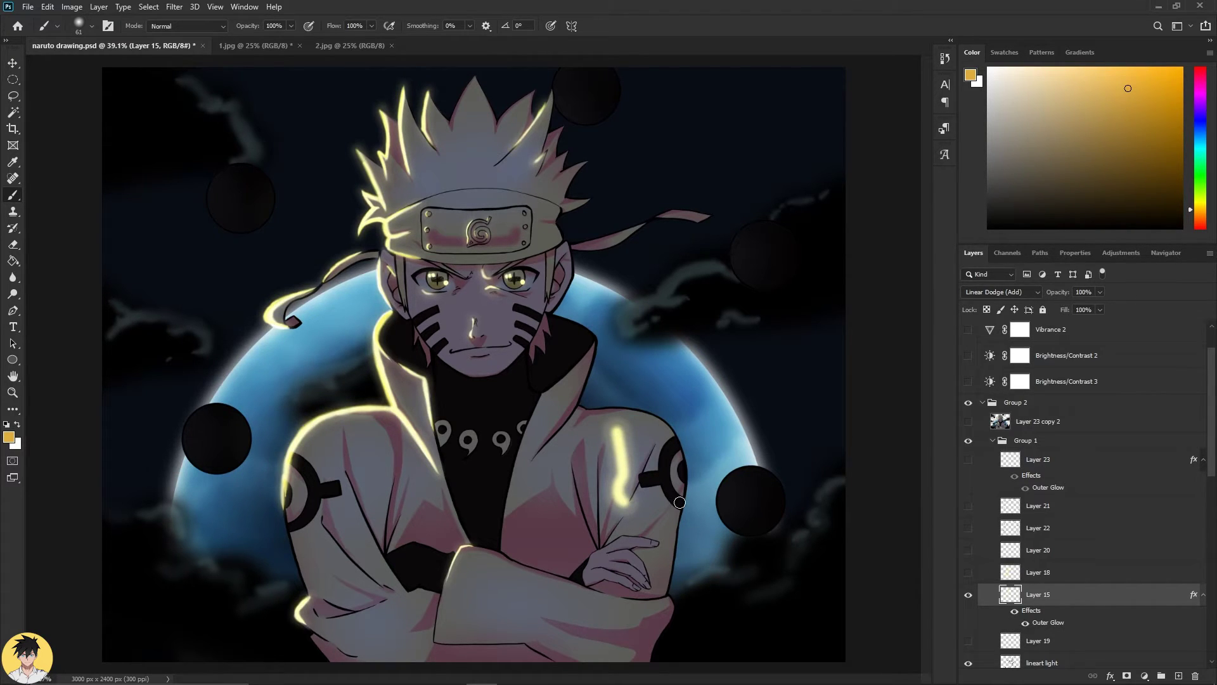
pyautogui.press('z')
pyautogui.moveTo(625, 507); pyautogui.dragTo(695, 524)
pyautogui.press('b')
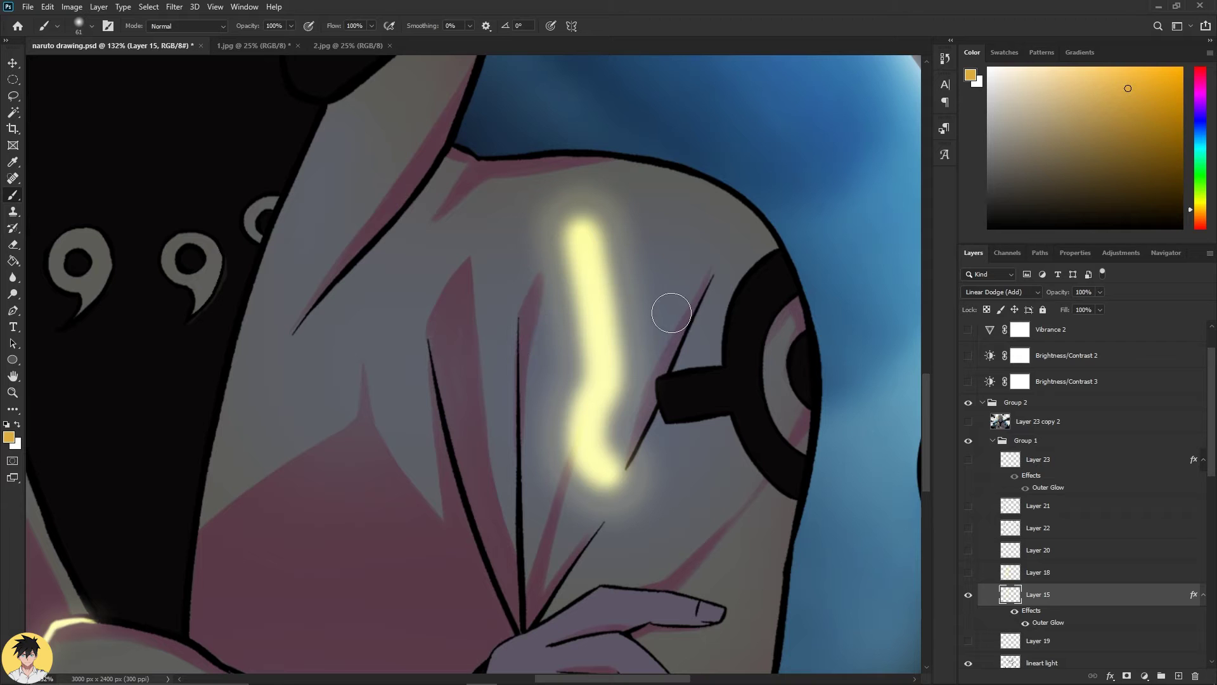
pyautogui.hotkey('ctrl', 'z')
pyautogui.press('z')
pyautogui.moveTo(722, 343); pyautogui.dragTo(647, 354)
pyautogui.press('b')
pyautogui.moveTo(734, 235); pyautogui.dragTo(733, 337)
pyautogui.press('z')
pyautogui.moveTo(829, 321); pyautogui.dragTo(817, 321)
pyautogui.press('b')
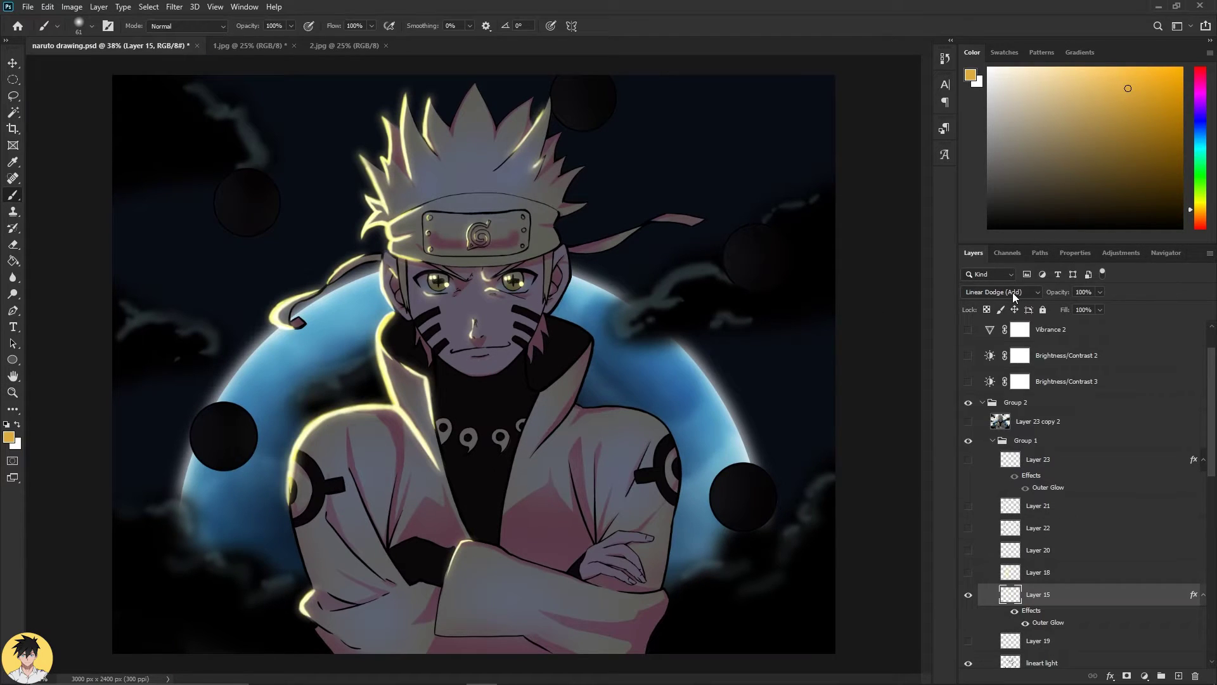
# Set the blend mode of Layer 15 to Linear Dodge (Add).
pyautogui.click(1013, 292)
pyautogui.click(1013, 293)
pyautogui.click(1013, 291)
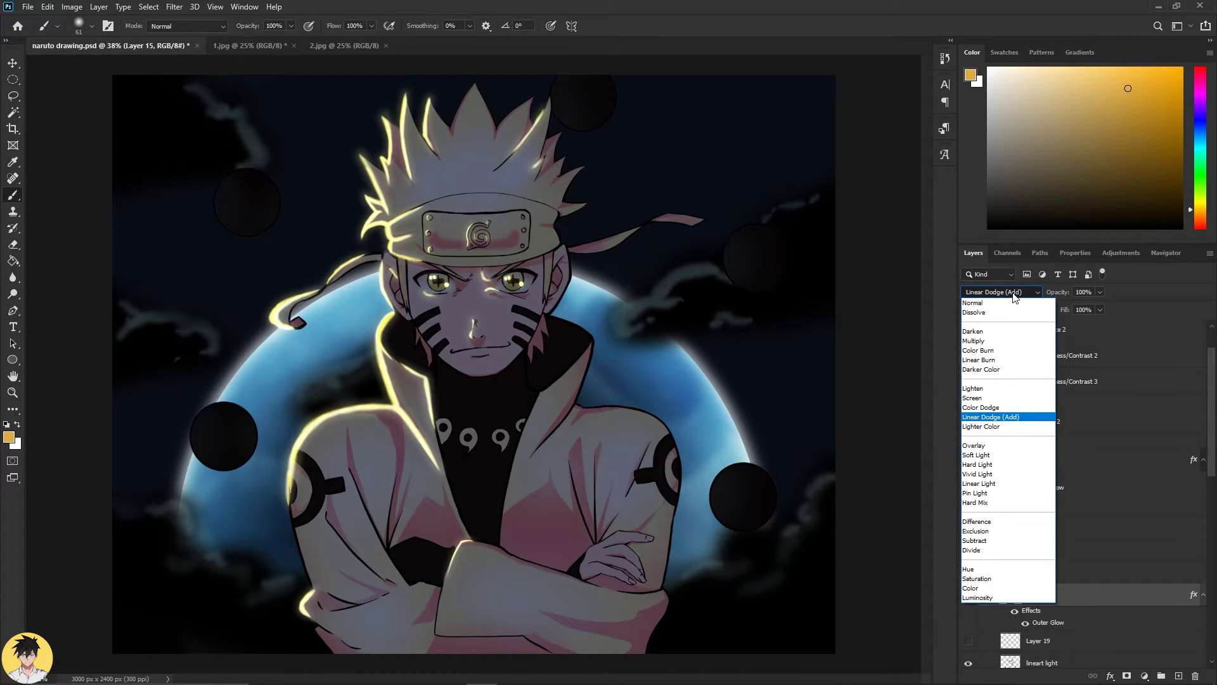
pyautogui.click(1012, 418)
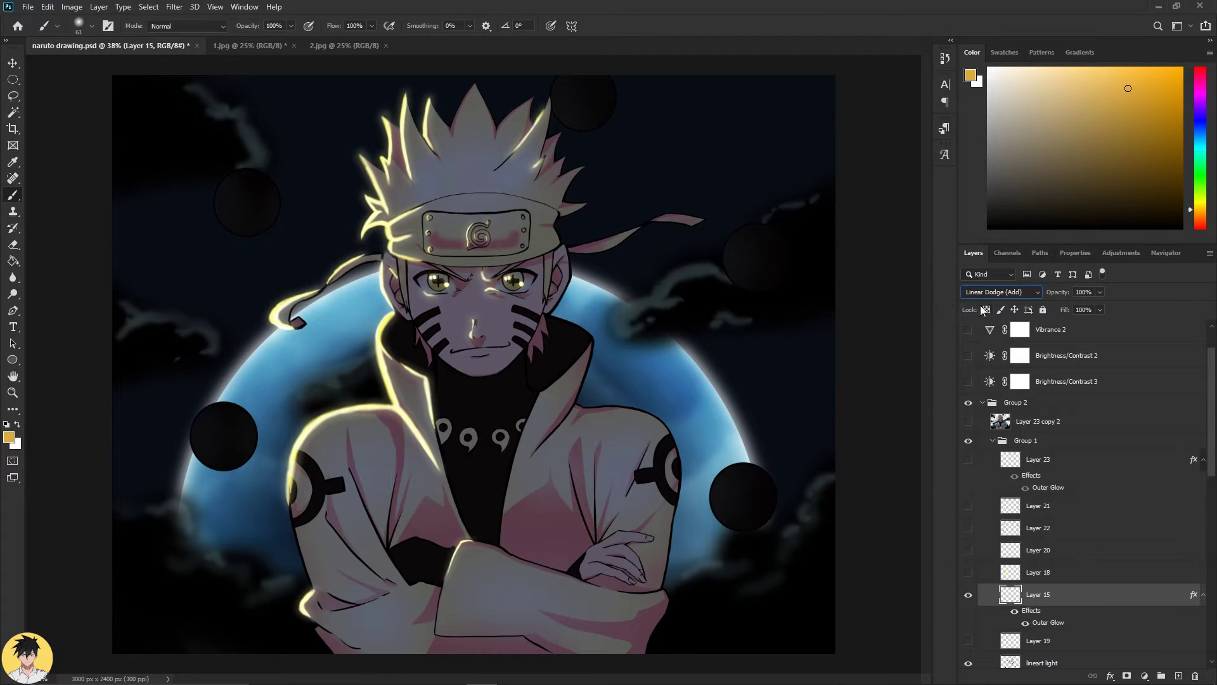
# Review the Outer Glow settings in Layer 15's layer style and close the dialog.
pyautogui.doubleClick(1072, 599)
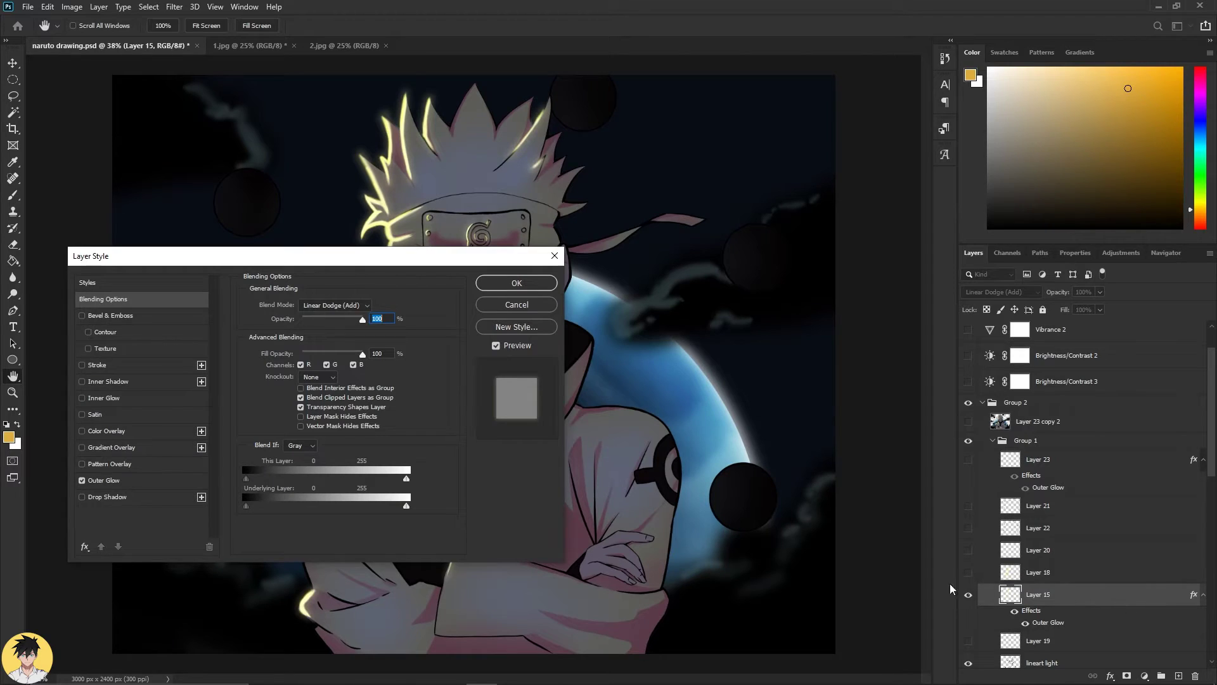
pyautogui.click(114, 480)
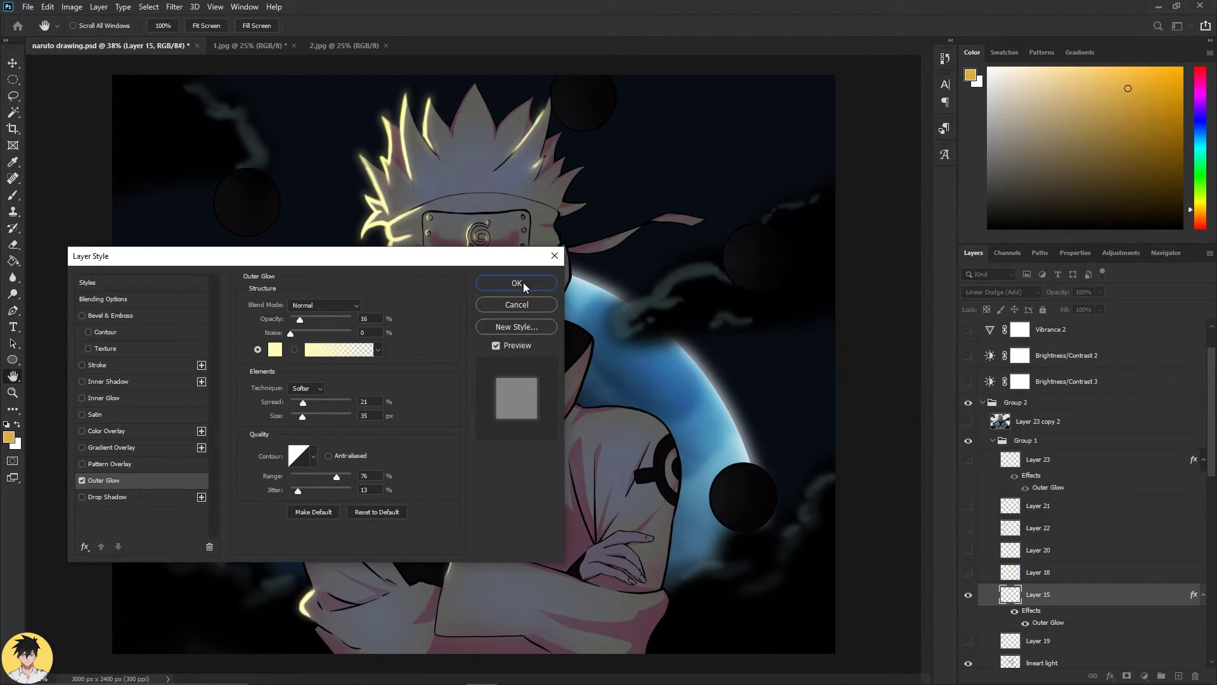
pyautogui.moveTo(385, 260); pyautogui.dragTo(598, 257)
pyautogui.click(715, 280)
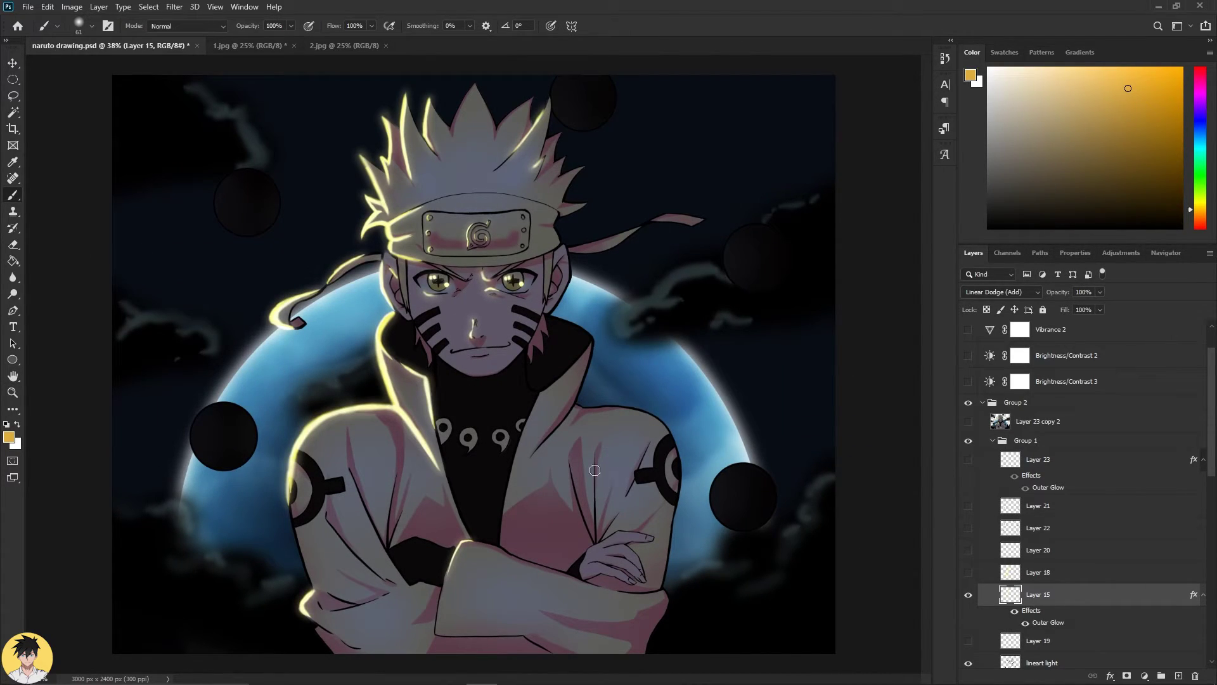
# Try broad soft glowing strokes along the outline of the figure's right-hand shoulder.
pyautogui.press('z')
pyautogui.moveTo(568, 490)
pyautogui.mouseDown()
pyautogui.moveTo(696, 489)
pyautogui.moveTo(637, 493)
pyautogui.mouseUp()
pyautogui.press('b')
pyautogui.moveTo(781, 205); pyautogui.dragTo(606, 371)
pyautogui.moveTo(506, 270)
pyautogui.mouseDown()
pyautogui.moveTo(544, 292)
pyautogui.moveTo(532, 286)
pyautogui.moveTo(710, 279)
pyautogui.moveTo(839, 306)
pyautogui.mouseUp()
pyautogui.moveTo(838, 357); pyautogui.dragTo(519, 295)
pyautogui.moveTo(516, 236)
pyautogui.mouseDown()
pyautogui.moveTo(663, 364)
pyautogui.moveTo(678, 386)
pyautogui.mouseUp()
pyautogui.hotkey('ctrl', 'z')
# Switch to the Hard Round Pressure Size brush and reduce its size to 18 px.
pyautogui.hotkey('ctrl', 'z')
pyautogui.hotkey('ctrl', 'z')
pyautogui.hotkey('ctrl', 'z')
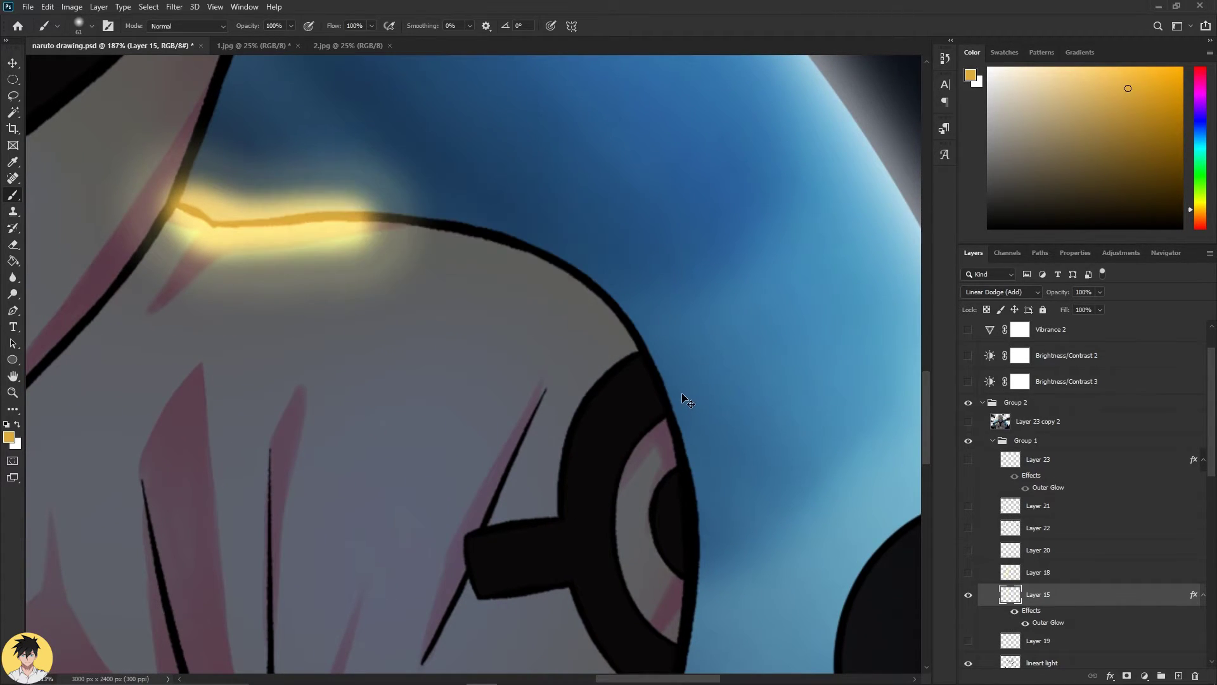
pyautogui.rightClick(581, 427)
pyautogui.click(558, 495)
pyautogui.moveTo(199, 218); pyautogui.dragTo(298, 221)
pyautogui.hotkey('ctrl', 'z')
pyautogui.rightClick(436, 283)
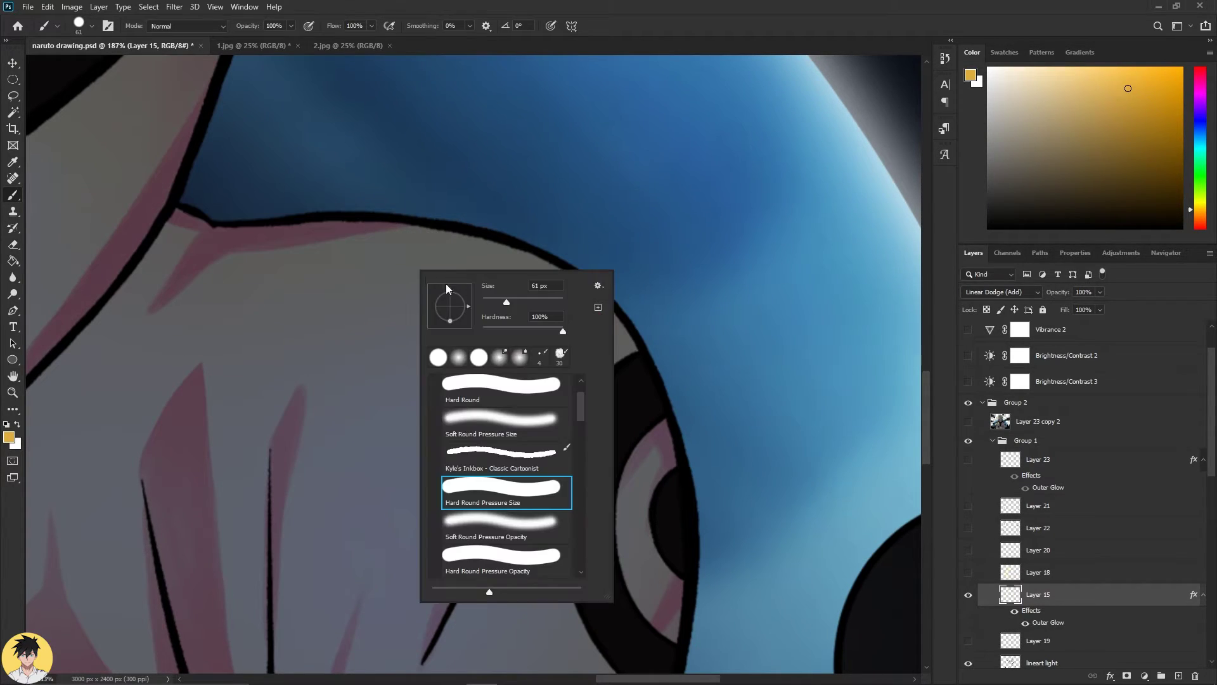
pyautogui.moveTo(503, 300); pyautogui.dragTo(491, 301)
pyautogui.click(234, 228)
# Try a thin hard-edged rim light along the top of the figure's right-hand shoulder.
pyautogui.moveTo(182, 206)
pyautogui.mouseDown()
pyautogui.moveTo(209, 228)
pyautogui.moveTo(358, 225)
pyautogui.moveTo(325, 226)
pyautogui.moveTo(627, 265)
pyautogui.mouseUp()
pyautogui.press('z')
pyautogui.moveTo(557, 326)
pyautogui.mouseDown()
pyautogui.moveTo(484, 333)
pyautogui.moveTo(530, 345)
pyautogui.mouseUp()
pyautogui.press('b')
pyautogui.moveTo(196, 300)
pyautogui.mouseDown()
pyautogui.moveTo(706, 269)
pyautogui.moveTo(497, 298)
pyautogui.mouseUp()
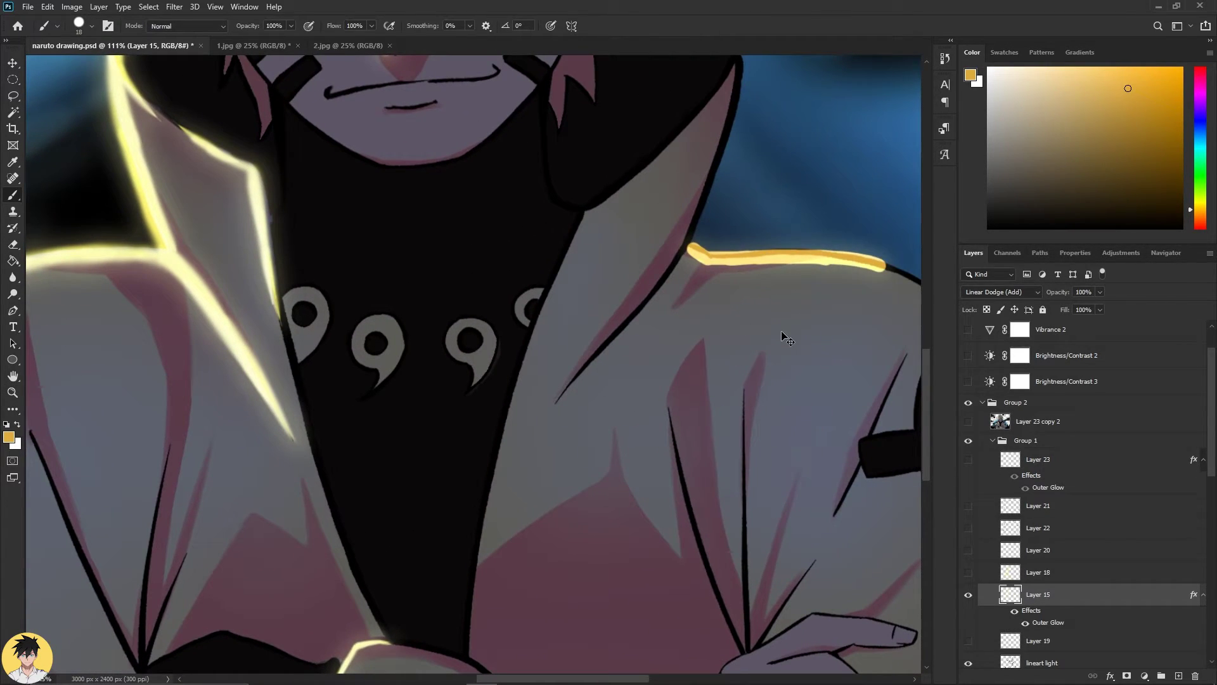
pyautogui.hotkey('ctrl', 'z')
pyautogui.hotkey('ctrl', 'z')
pyautogui.hotkey('ctrl', 'z')
# Brighten the golden orange foreground colour and test it with a stroke across the shoulder.
pyautogui.rightClick(714, 287)
pyautogui.moveTo(1106, 104); pyautogui.dragTo(1111, 78)
pyautogui.moveTo(690, 268); pyautogui.dragTo(800, 258)
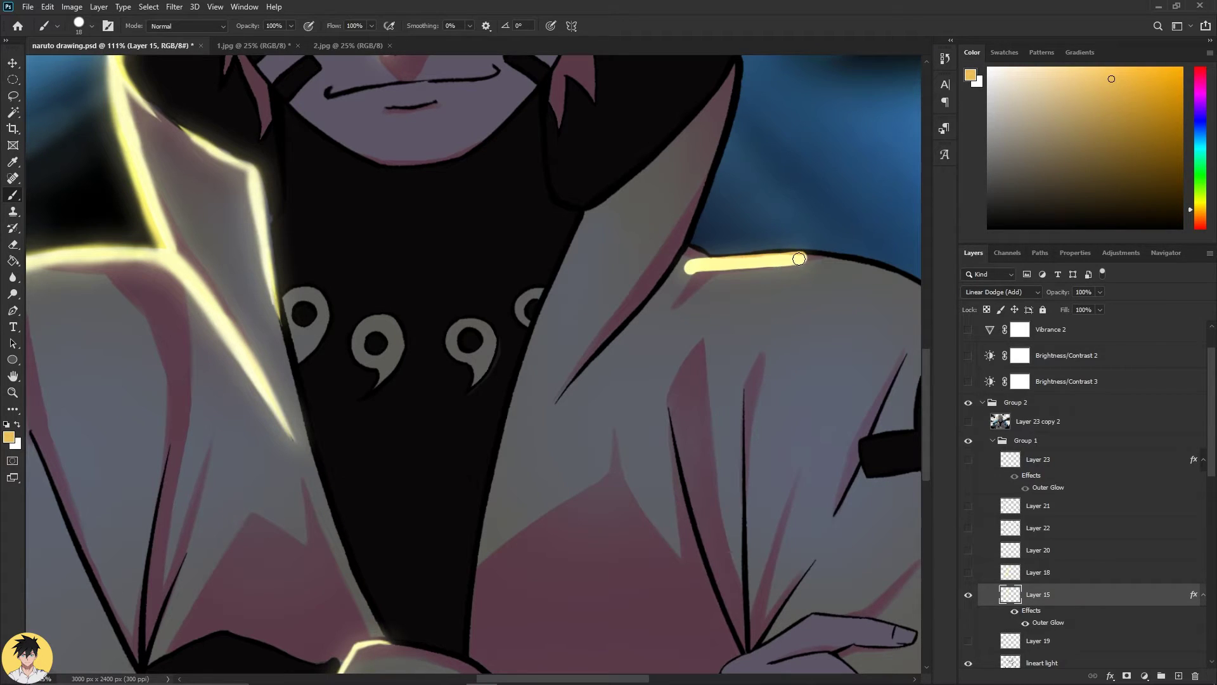
pyautogui.hotkey('ctrl', 'z')
# Change to a soft round brush, testing it with glowing strokes along the shoulder line and over the sleeve.
pyautogui.rightClick(416, 360)
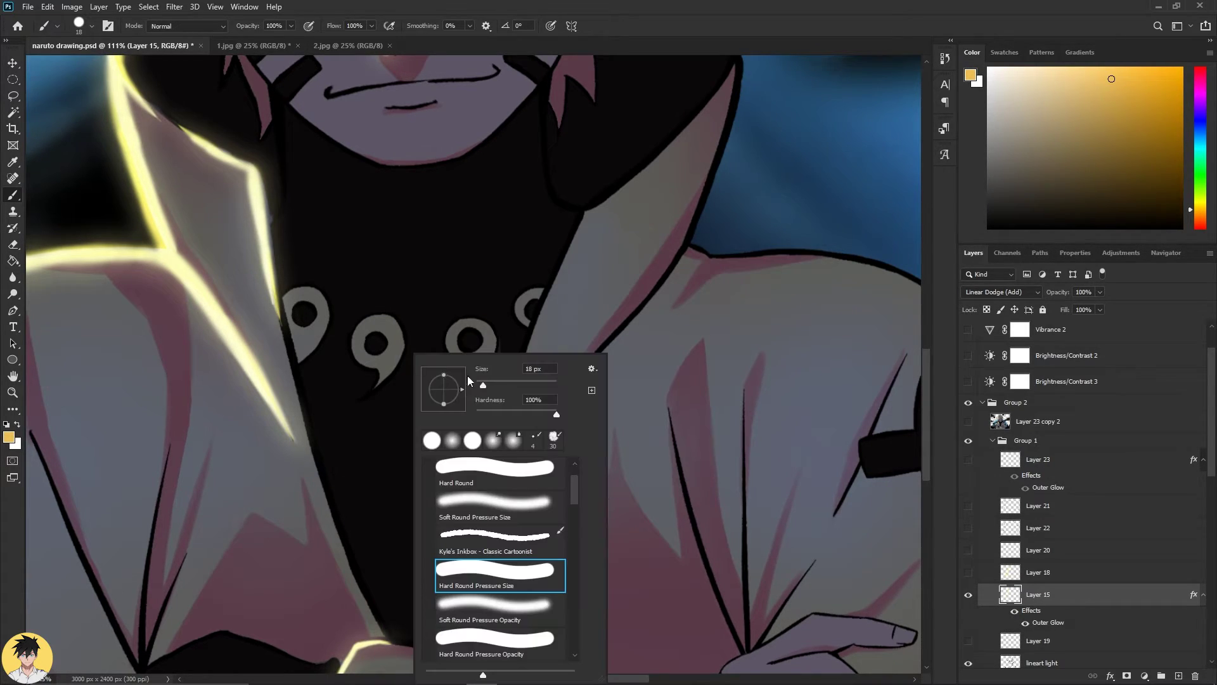
pyautogui.scroll(-1, 546, 603)
pyautogui.click(536, 596)
pyautogui.moveTo(690, 267)
pyautogui.mouseDown()
pyautogui.moveTo(722, 248)
pyautogui.moveTo(848, 245)
pyautogui.mouseUp()
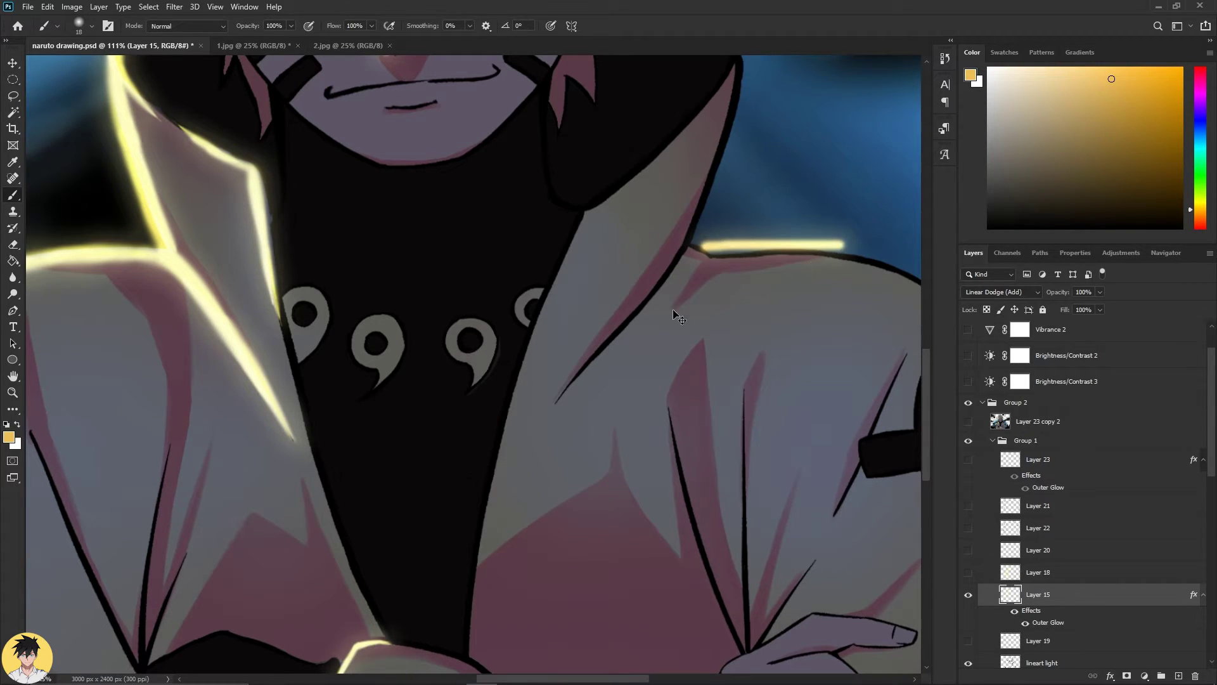
pyautogui.hotkey('ctrl', 'z')
pyautogui.rightClick(646, 323)
pyautogui.click(748, 451)
pyautogui.moveTo(710, 253); pyautogui.dragTo(838, 254)
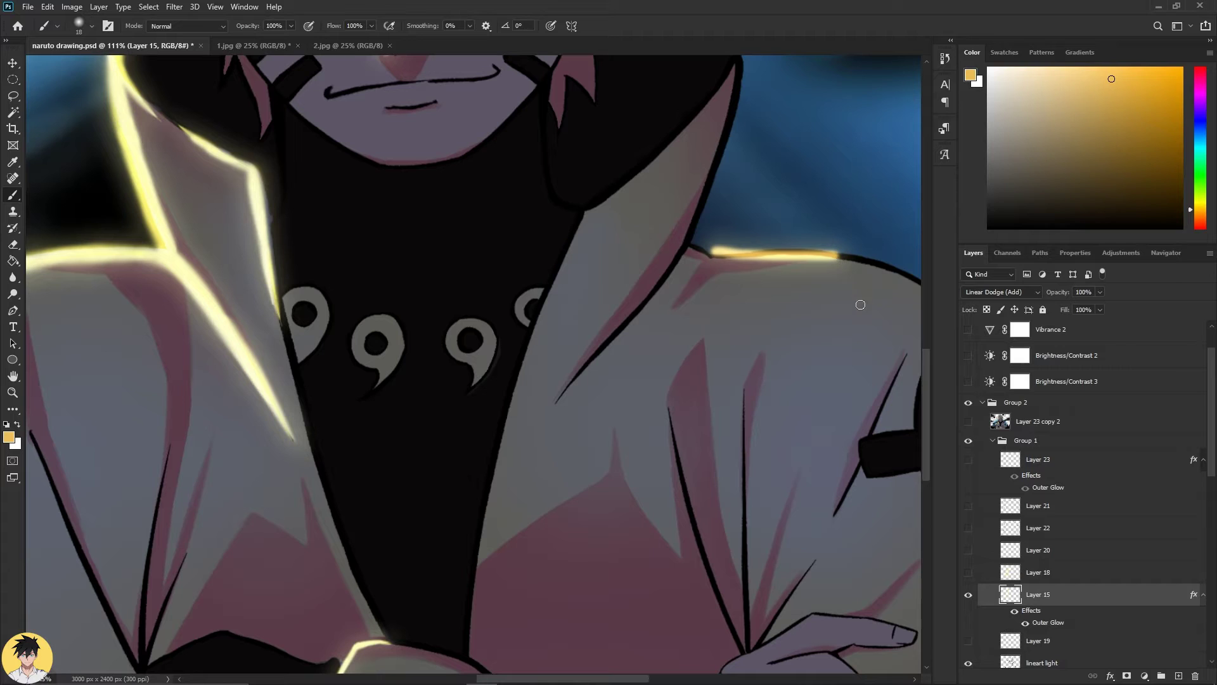
pyautogui.hotkey('ctrl', 'z')
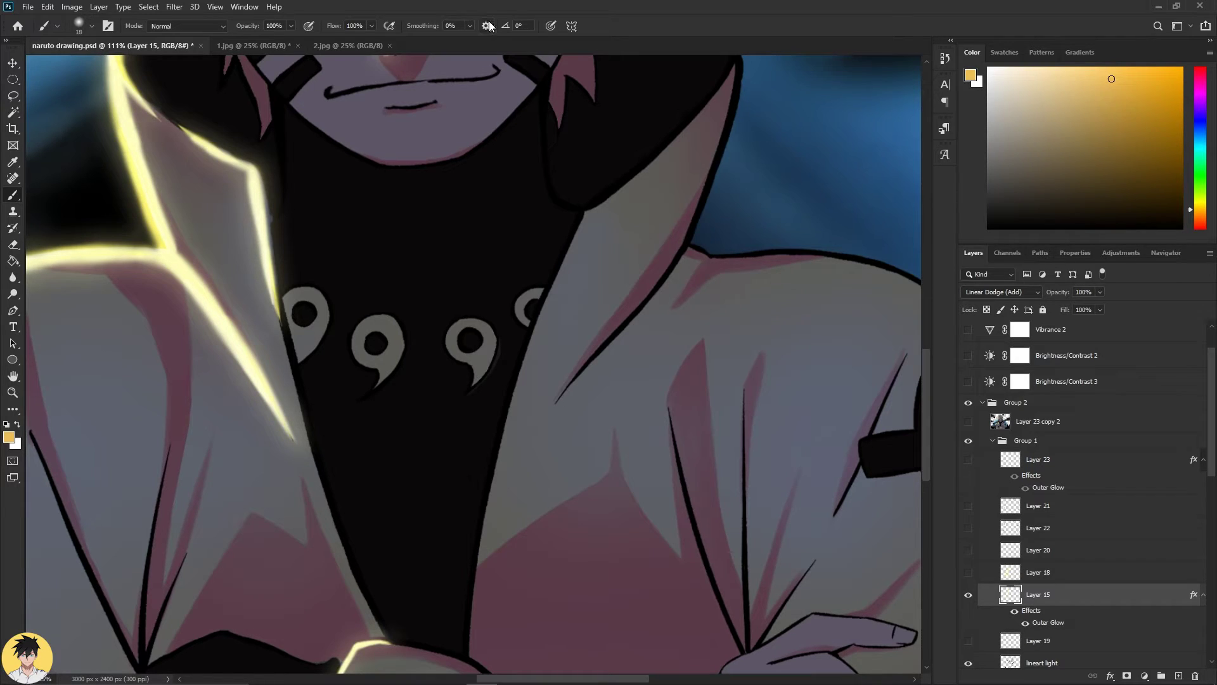
pyautogui.moveTo(673, 315)
pyautogui.mouseDown()
pyautogui.moveTo(736, 266)
pyautogui.moveTo(775, 287)
pyautogui.moveTo(653, 396)
pyautogui.moveTo(713, 474)
pyautogui.moveTo(753, 457)
pyautogui.mouseUp()
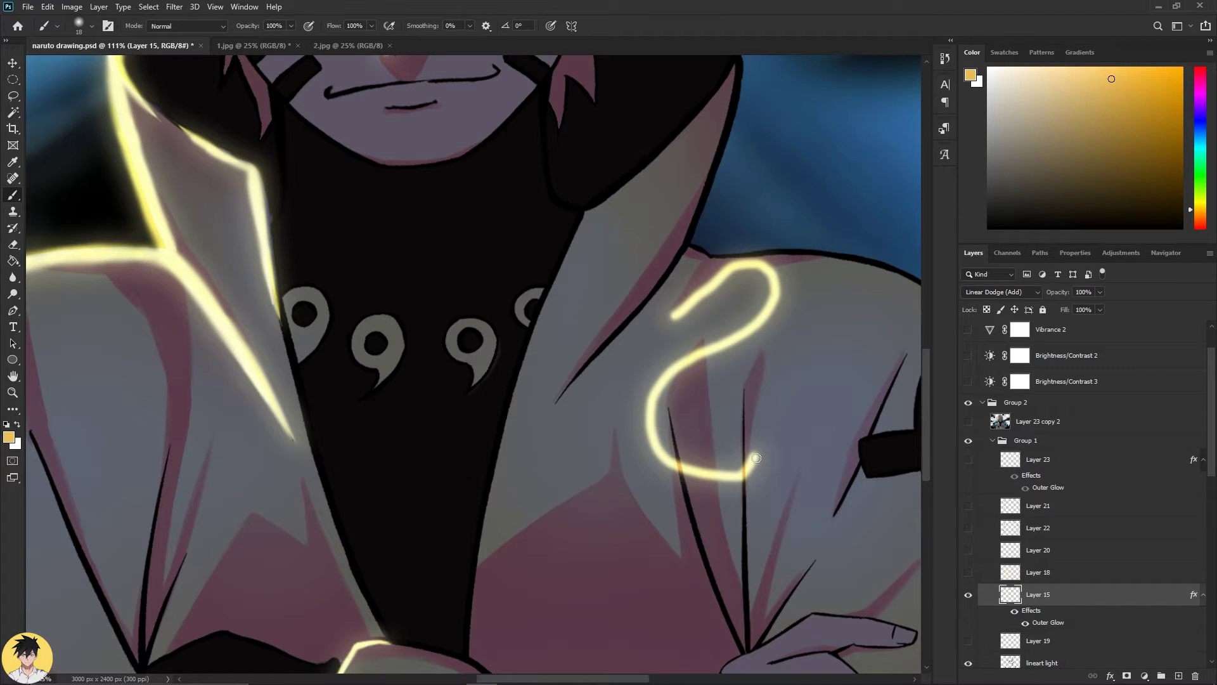
pyautogui.hotkey('ctrl', 'z')
# Paint a short glowing stroke over the outer edge of the emblem on the figure's left-hand sleeve.
pyautogui.moveTo(269, 363); pyautogui.dragTo(693, 235)
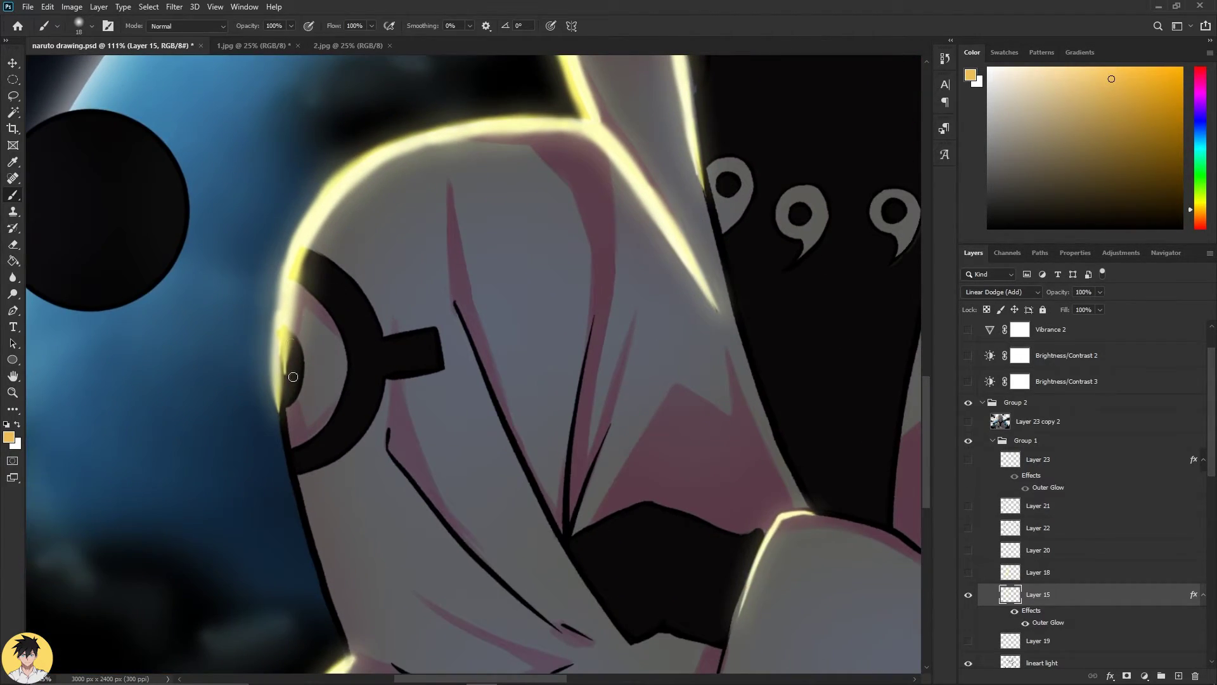
pyautogui.moveTo(283, 331); pyautogui.dragTo(286, 383)
# Try glowing strokes across the left-hand sleeve beside the emblem's bar.
pyautogui.moveTo(393, 202)
pyautogui.mouseDown()
pyautogui.moveTo(369, 309)
pyautogui.moveTo(484, 341)
pyautogui.mouseUp()
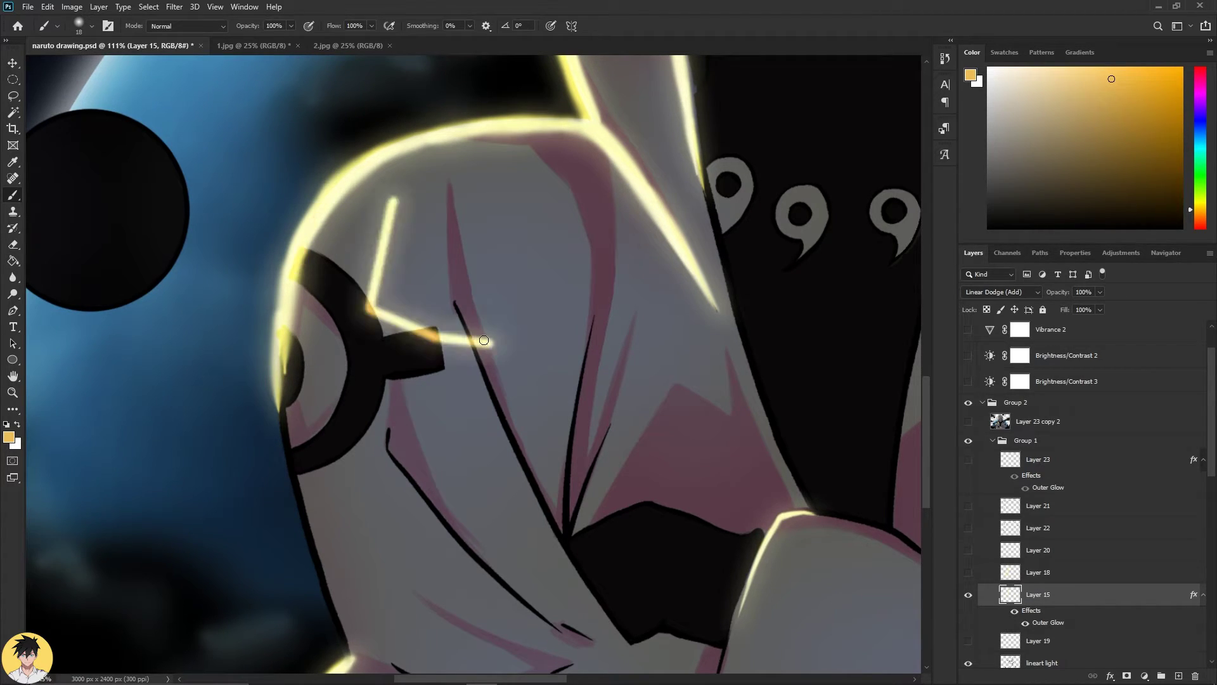
pyautogui.hotkey('ctrl', 'z')
pyautogui.moveTo(380, 314)
pyautogui.mouseDown()
pyautogui.moveTo(398, 355)
pyautogui.moveTo(430, 336)
pyautogui.moveTo(389, 332)
pyautogui.mouseUp()
pyautogui.hotkey('ctrl', 'z')
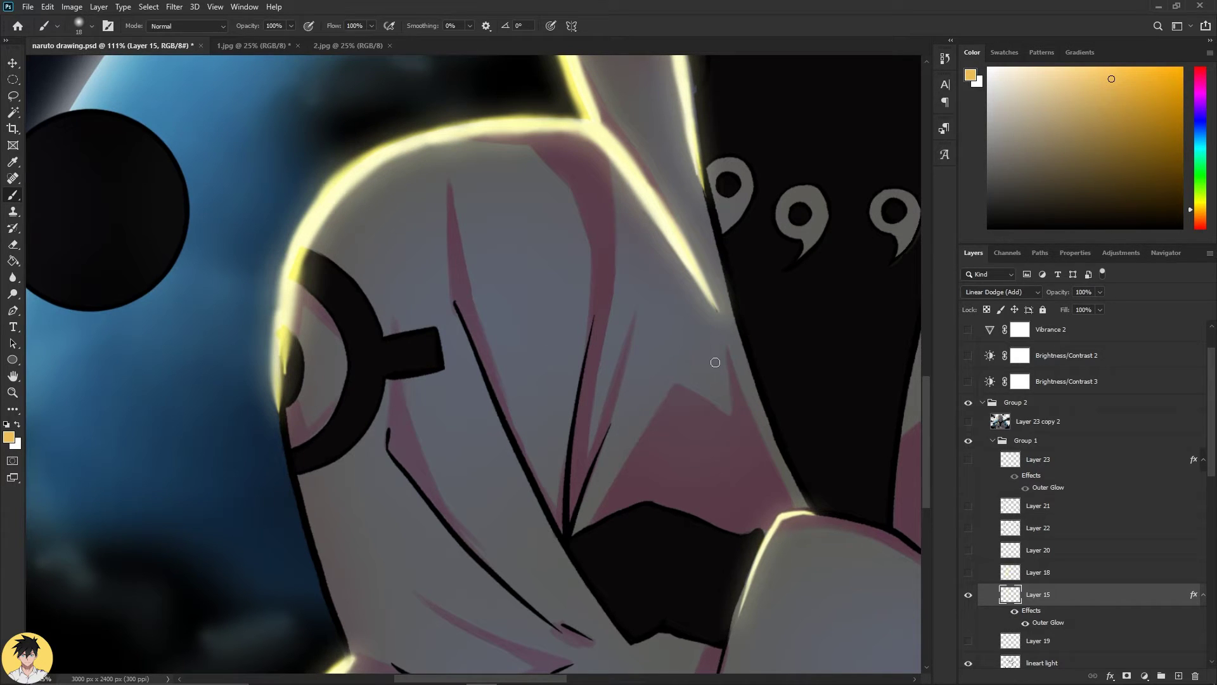
# Try glowing golden strokes down the outer edge of the jacket collar on the right-hand side of the figure.
pyautogui.press('z')
pyautogui.moveTo(746, 336)
pyautogui.mouseDown()
pyautogui.moveTo(675, 341)
pyautogui.moveTo(725, 348)
pyautogui.mouseUp()
pyautogui.moveTo(802, 281)
pyautogui.mouseDown()
pyautogui.moveTo(673, 277)
pyautogui.moveTo(293, 419)
pyautogui.mouseUp()
pyautogui.moveTo(505, 309)
pyautogui.mouseDown()
pyautogui.moveTo(476, 427)
pyautogui.moveTo(560, 408)
pyautogui.mouseUp()
pyautogui.moveTo(553, 322); pyautogui.dragTo(555, 652)
pyautogui.moveTo(567, 203); pyautogui.dragTo(488, 463)
pyautogui.scroll(4, 524, 321)
pyautogui.scroll(-8, 532, 353)
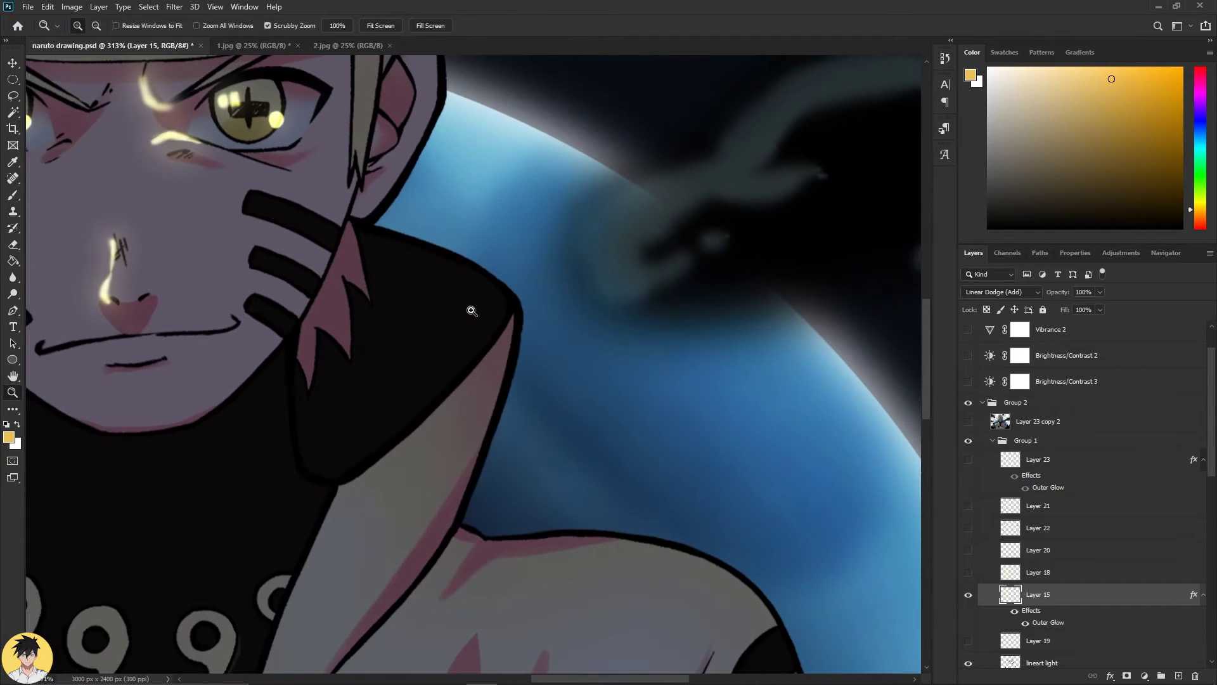
pyautogui.press('b')
pyautogui.moveTo(504, 293)
pyautogui.mouseDown()
pyautogui.moveTo(523, 360)
pyautogui.moveTo(516, 301)
pyautogui.moveTo(505, 413)
pyautogui.mouseUp()
pyautogui.moveTo(515, 330); pyautogui.dragTo(469, 490)
pyautogui.moveTo(504, 397); pyautogui.dragTo(475, 463)
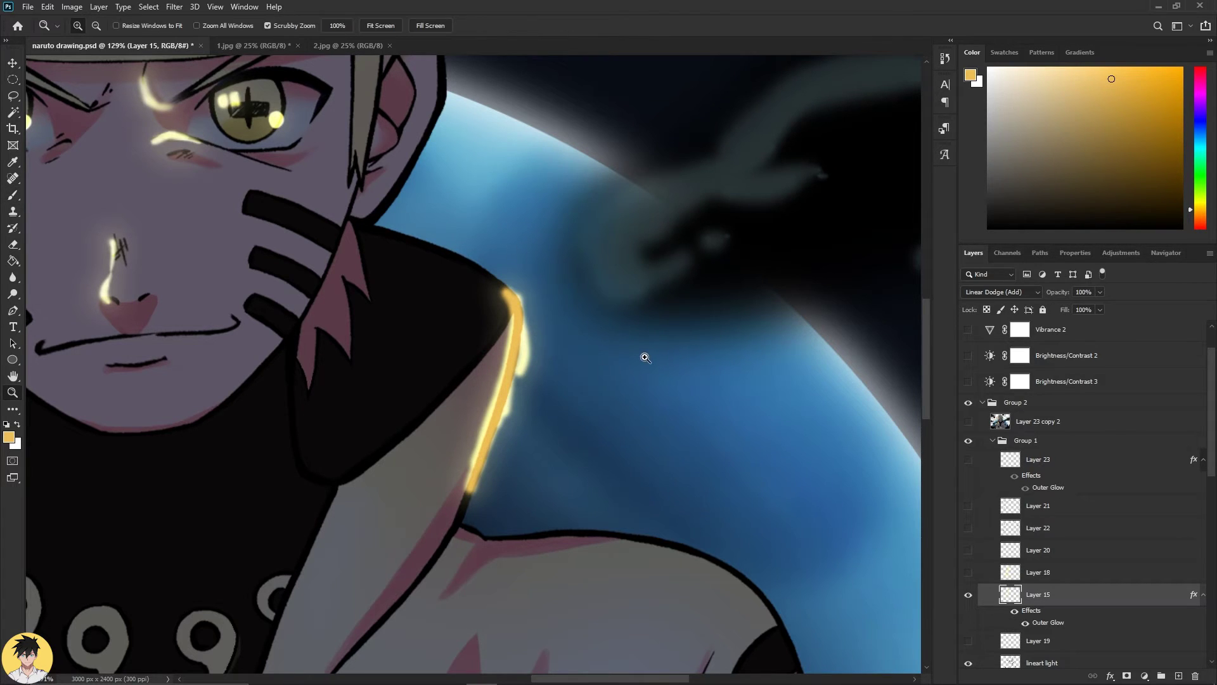
pyautogui.scroll(-6, 644, 353)
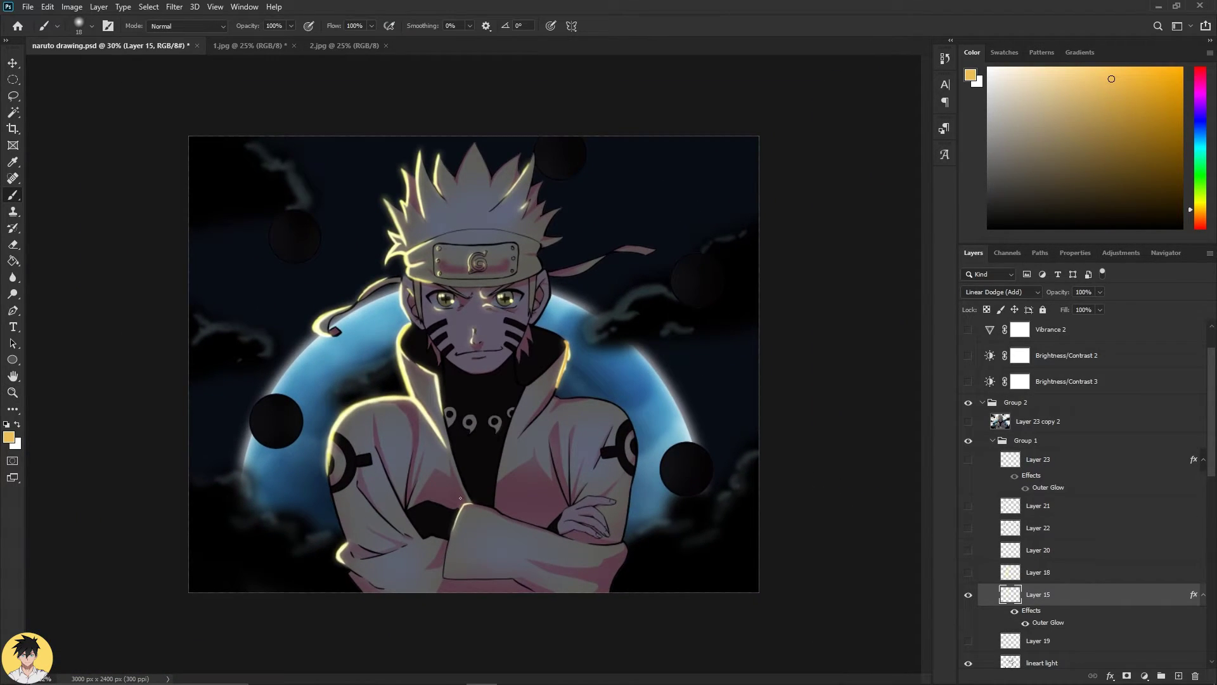
# Compare the figure with and without the glowing rim light on Layer 15.
pyautogui.hotkey('ctrl', ',')
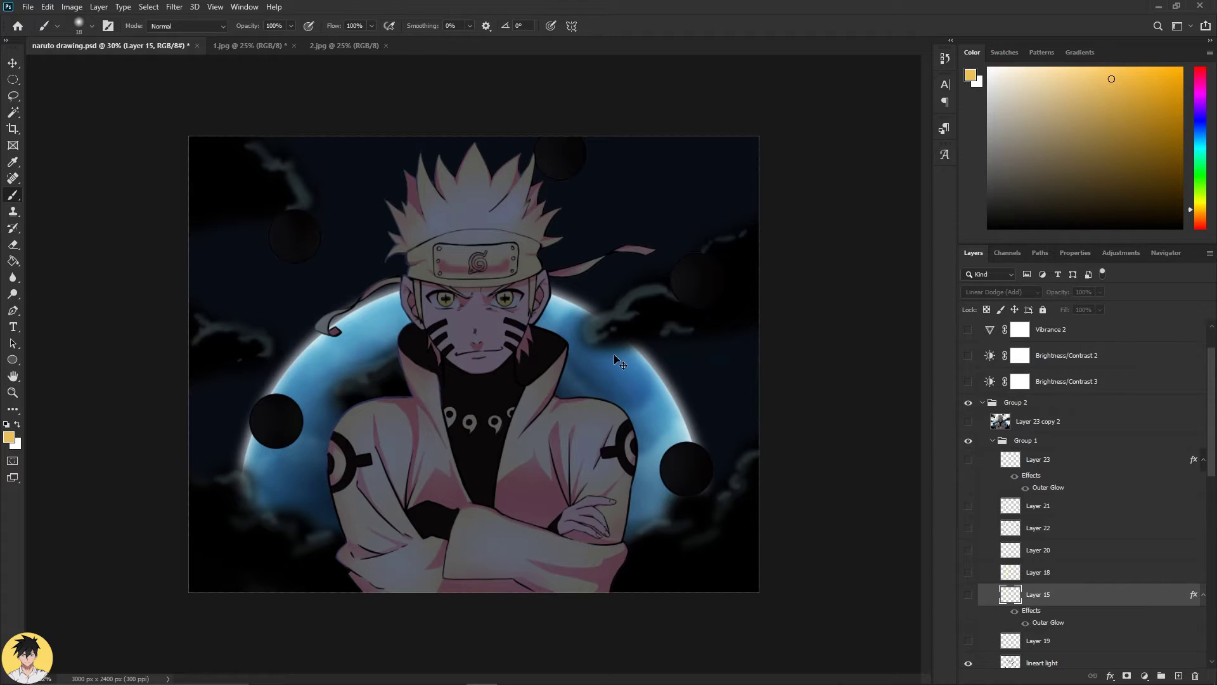
pyautogui.click(968, 595)
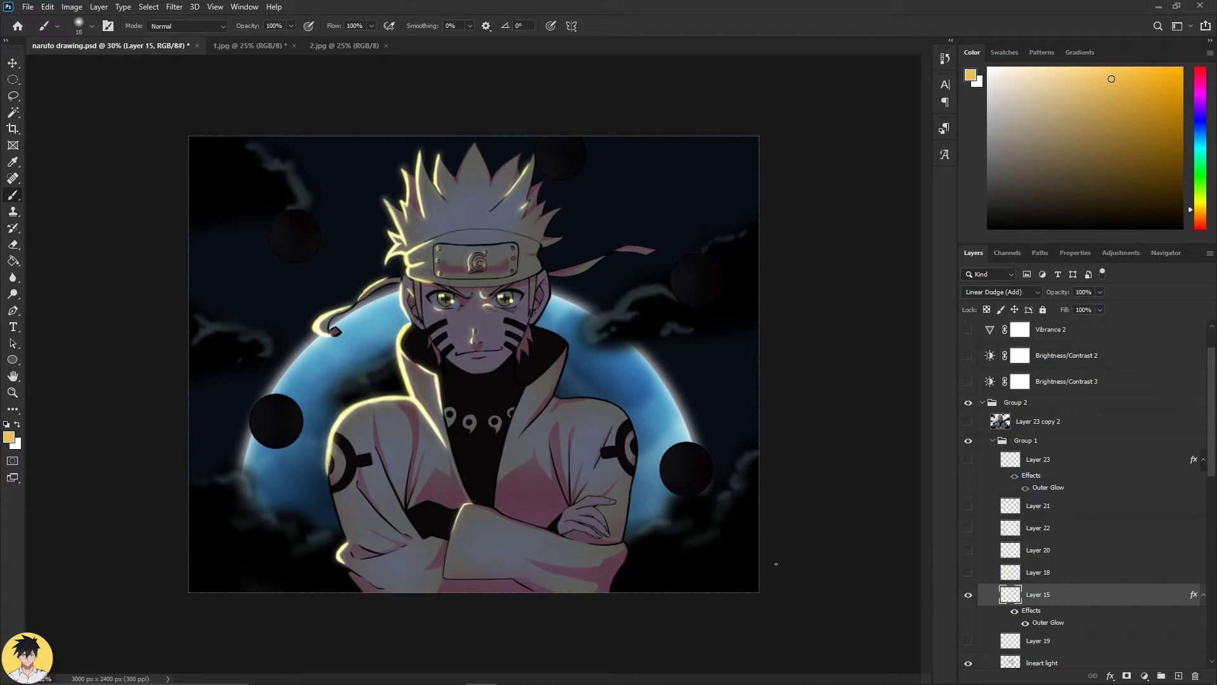
# Switch to the Eraser with a 149 px size and make the lineart light layer active.
pyautogui.press('e')
pyautogui.rightClick(396, 413)
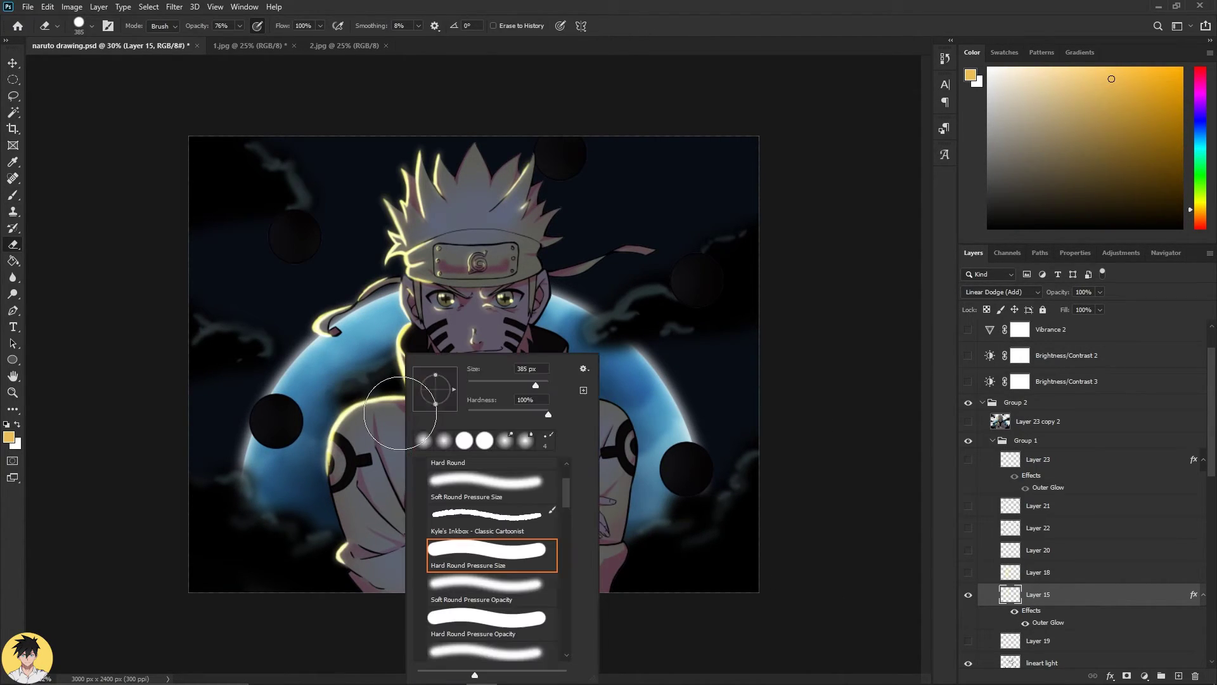
pyautogui.moveTo(530, 381); pyautogui.dragTo(518, 382)
pyautogui.scroll(-3, 1035, 548)
pyautogui.click(1047, 582)
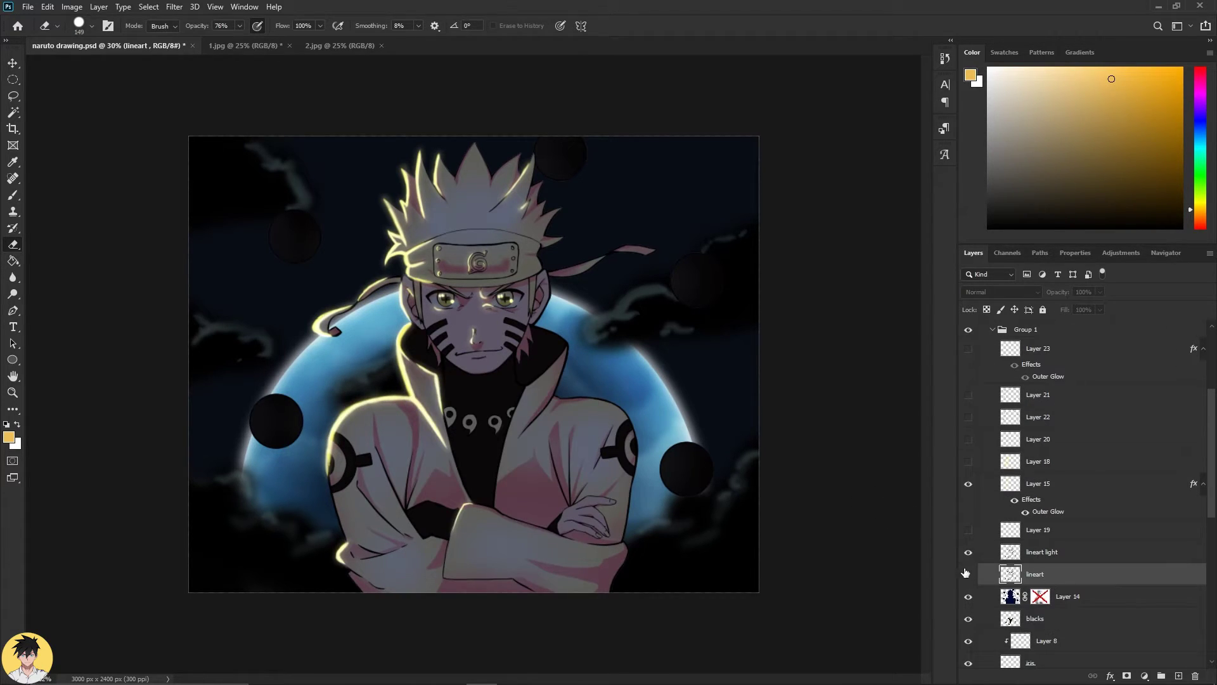
pyautogui.click(1051, 556)
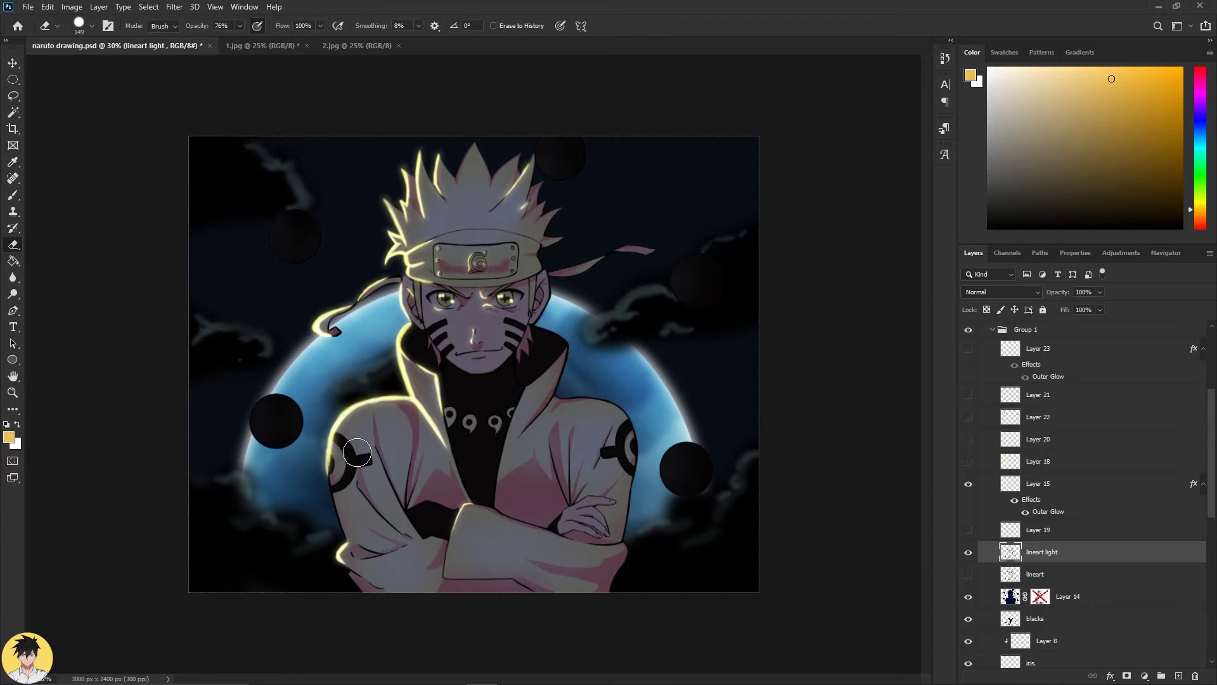
# Examine the shoulder and sleeve outlines with the lineart light layer hidden and shown.
pyautogui.press('z')
pyautogui.moveTo(300, 465)
pyautogui.mouseDown()
pyautogui.moveTo(348, 443)
pyautogui.moveTo(394, 453)
pyautogui.mouseUp()
pyautogui.moveTo(794, 358); pyautogui.dragTo(728, 360)
pyautogui.moveTo(810, 328); pyautogui.dragTo(586, 371)
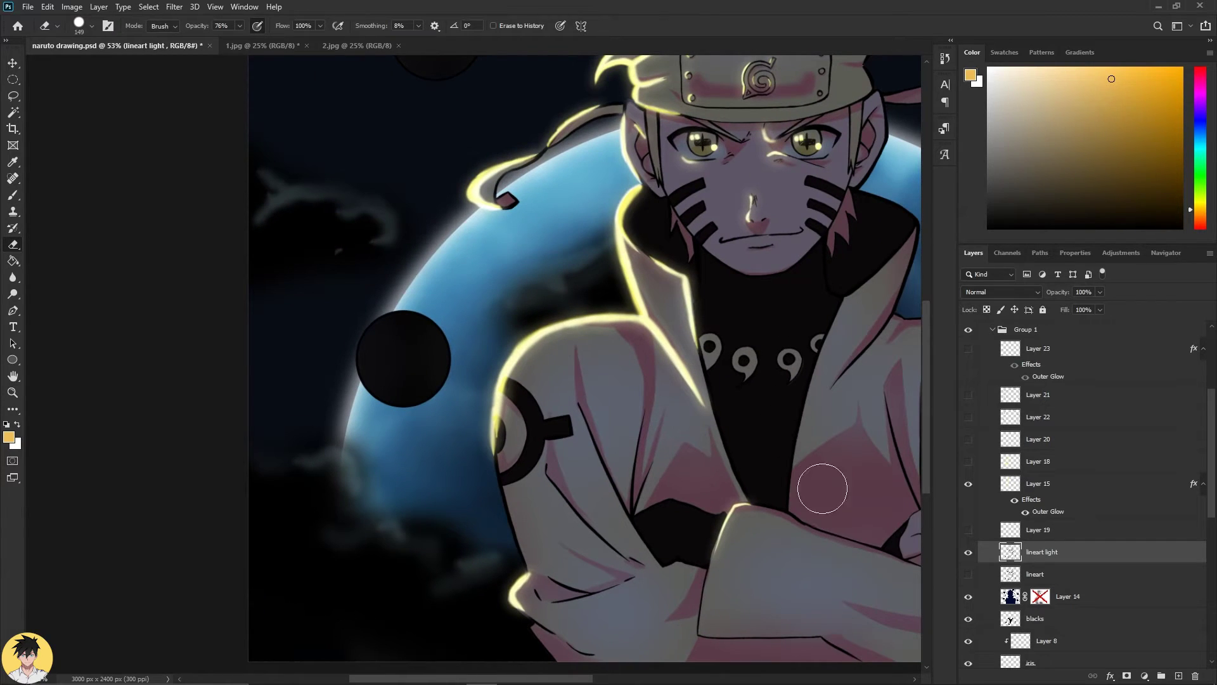
pyautogui.click(967, 554)
pyautogui.click(967, 553)
pyautogui.click(967, 554)
pyautogui.click(967, 554)
pyautogui.click(967, 553)
pyautogui.press('z')
pyautogui.moveTo(780, 491); pyautogui.dragTo(752, 485)
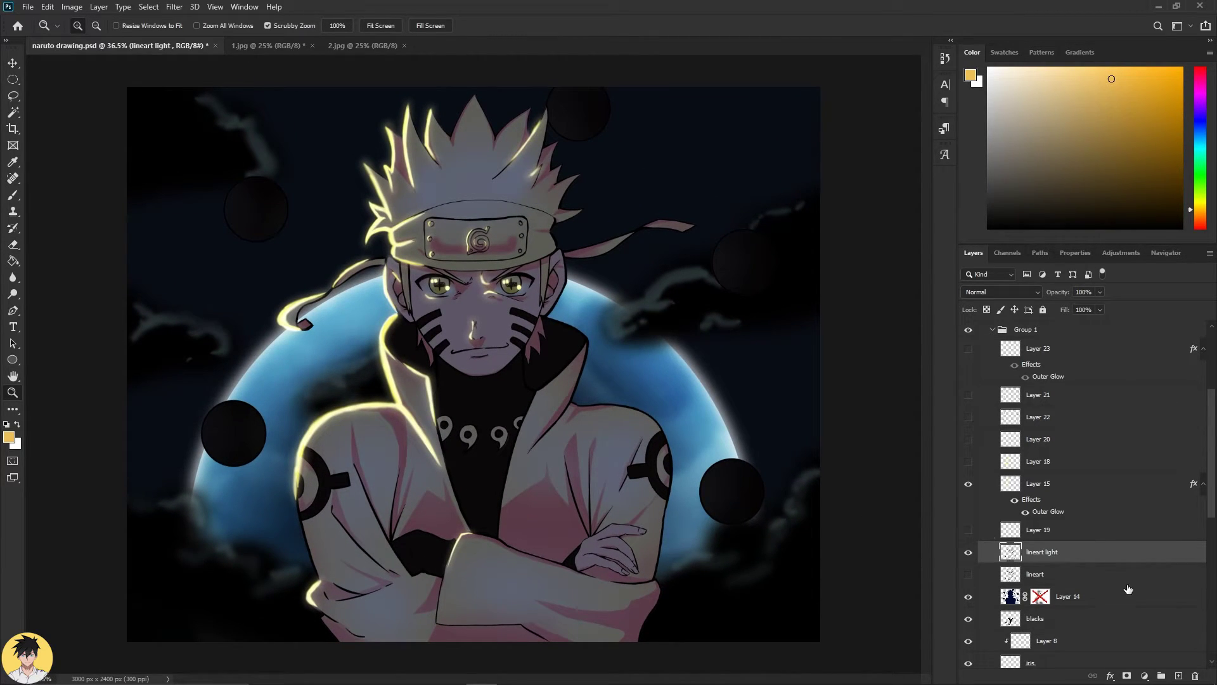
pyautogui.scroll(3, 1131, 588)
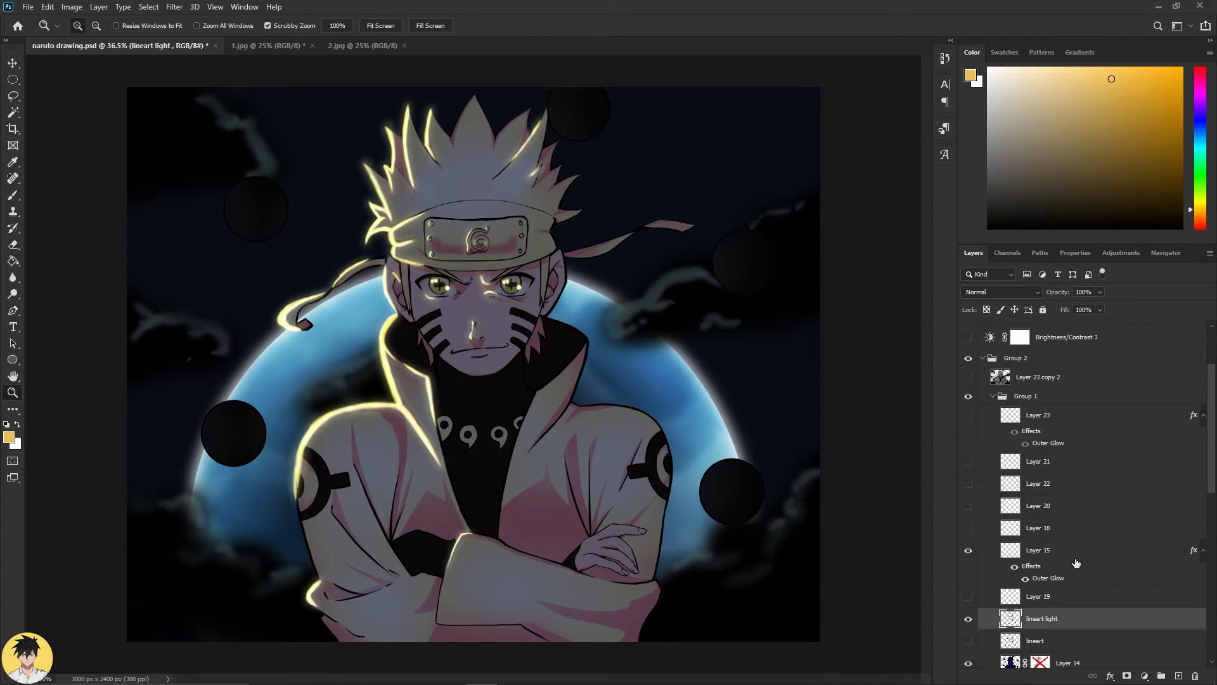
# Try duplicating the lineart light layer and hiding the copy as a backup.
pyautogui.rightClick(1065, 623)
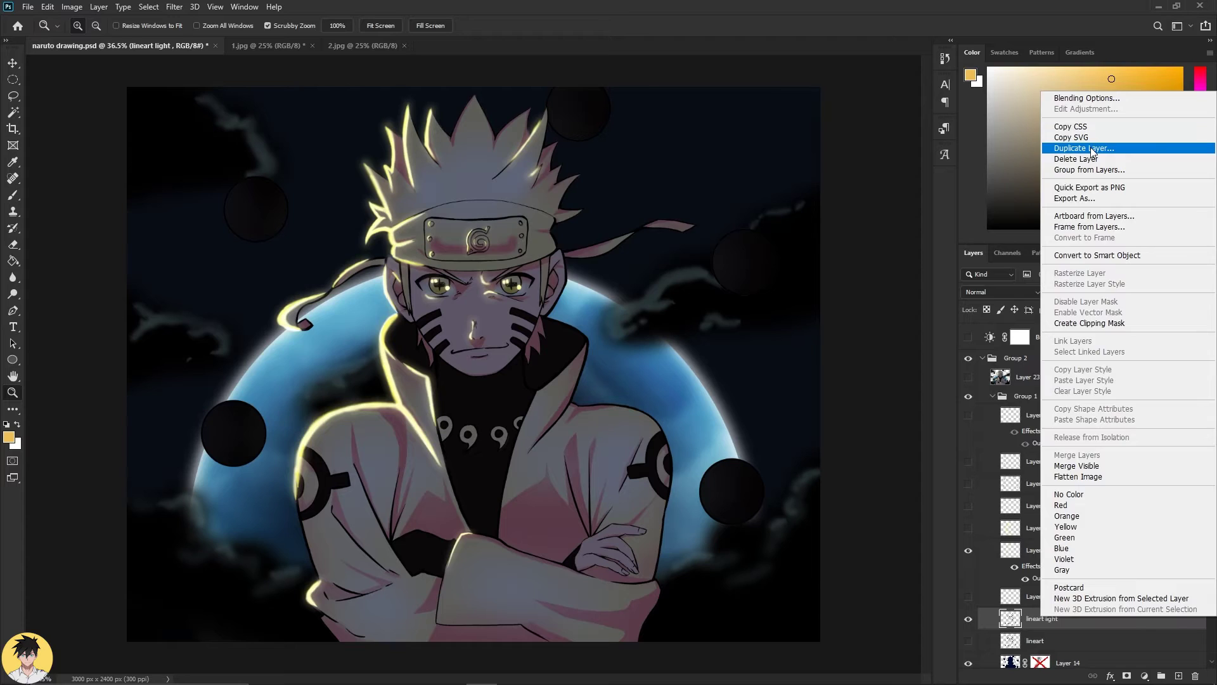
pyautogui.click(1049, 146)
pyautogui.click(724, 189)
pyautogui.click(969, 619)
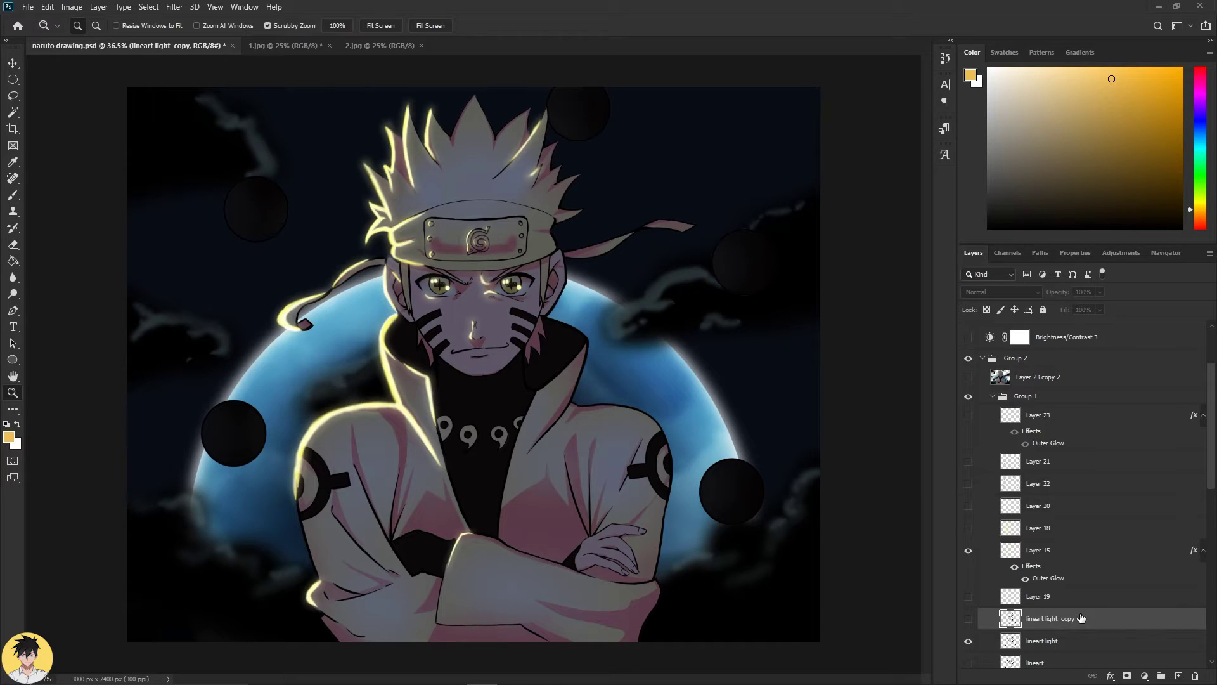
pyautogui.press('Delete')
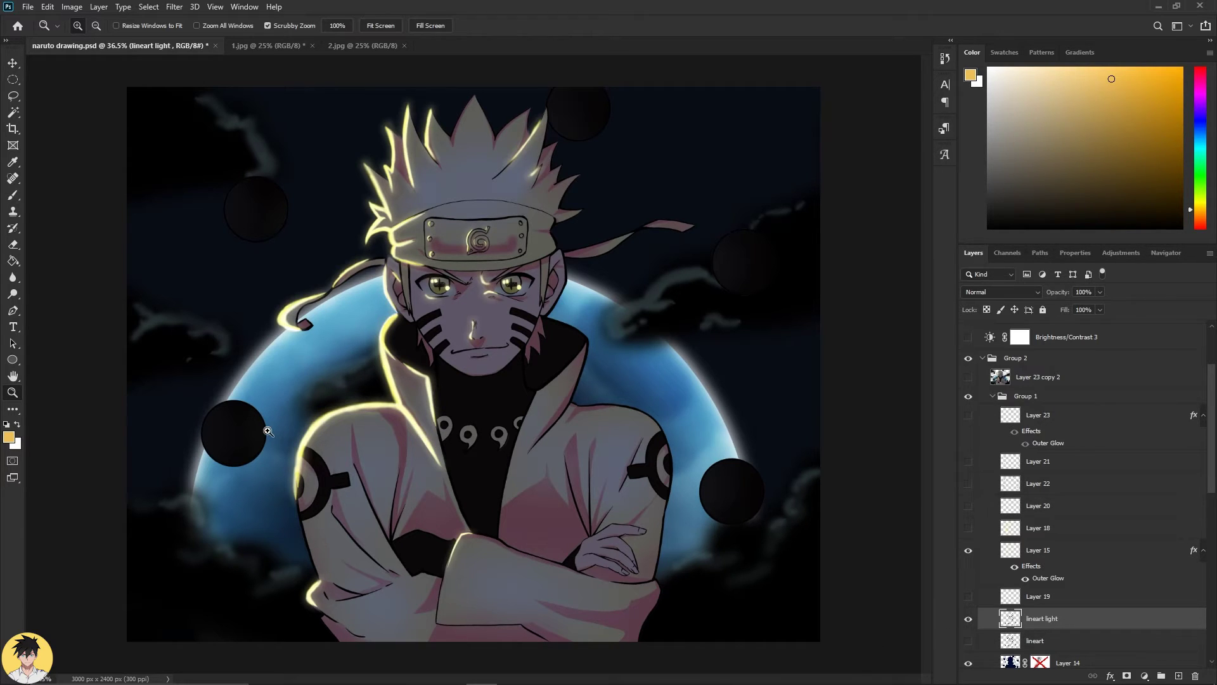
# Examine the line art and glow highlights around the eyes, nose, mouth and collar up close.
pyautogui.click(251, 467)
pyautogui.moveTo(289, 466); pyautogui.dragTo(317, 466)
pyautogui.moveTo(667, 461); pyautogui.dragTo(620, 473)
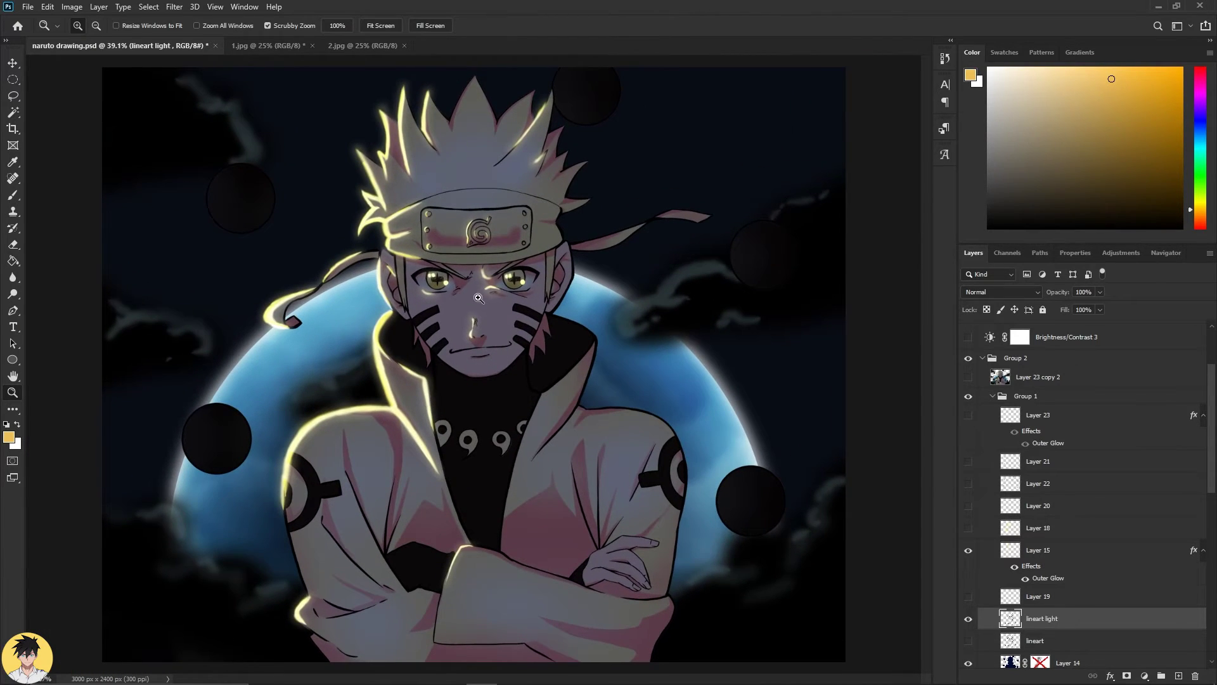
pyautogui.moveTo(432, 272); pyautogui.dragTo(498, 294)
pyautogui.moveTo(755, 270); pyautogui.dragTo(670, 434)
pyautogui.moveTo(733, 331); pyautogui.dragTo(668, 331)
pyautogui.moveTo(513, 293); pyautogui.dragTo(616, 278)
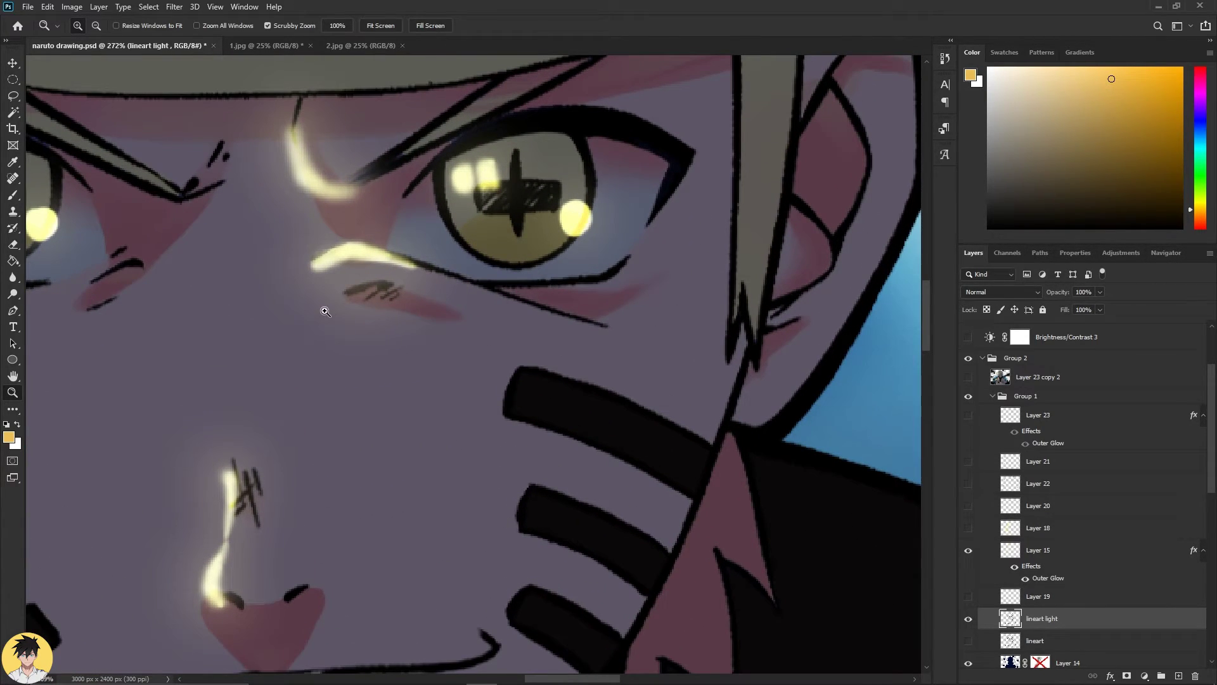
pyautogui.moveTo(277, 317); pyautogui.dragTo(526, 342)
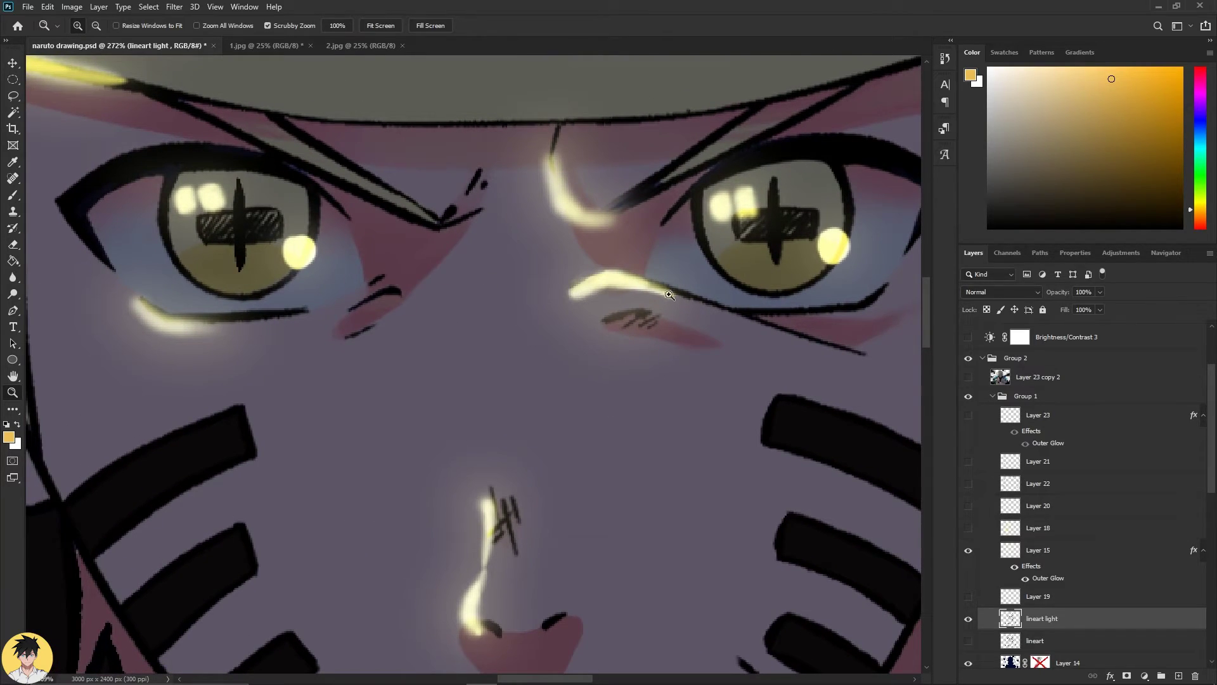
pyautogui.moveTo(548, 528); pyautogui.dragTo(540, 563)
pyautogui.moveTo(573, 483); pyautogui.dragTo(749, 256)
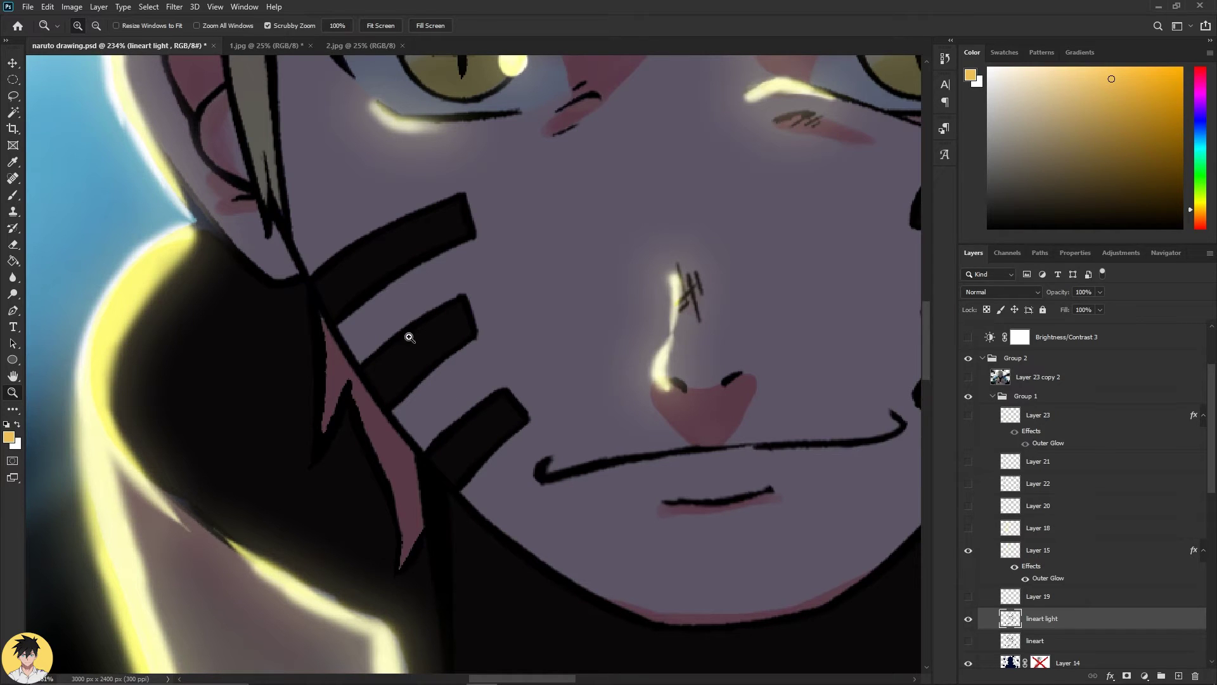
pyautogui.moveTo(720, 435); pyautogui.dragTo(621, 444)
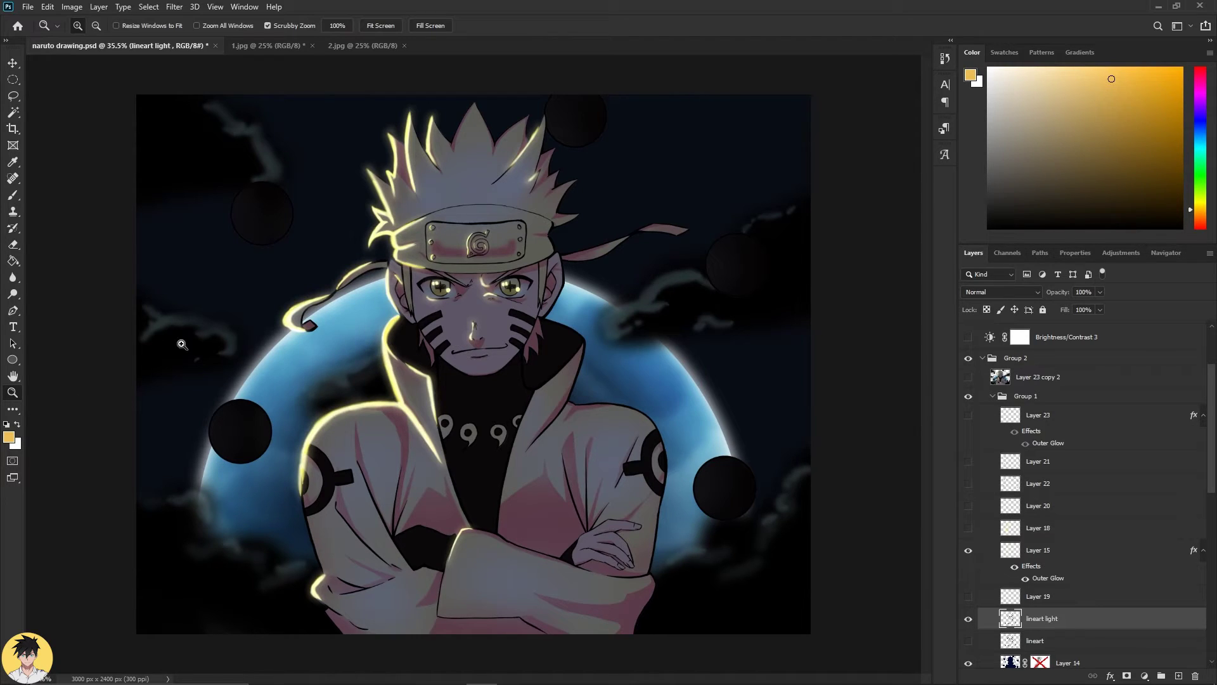
# Show Layer 18 to add its soft glow over the figure, and make that layer active.
pyautogui.press('v')
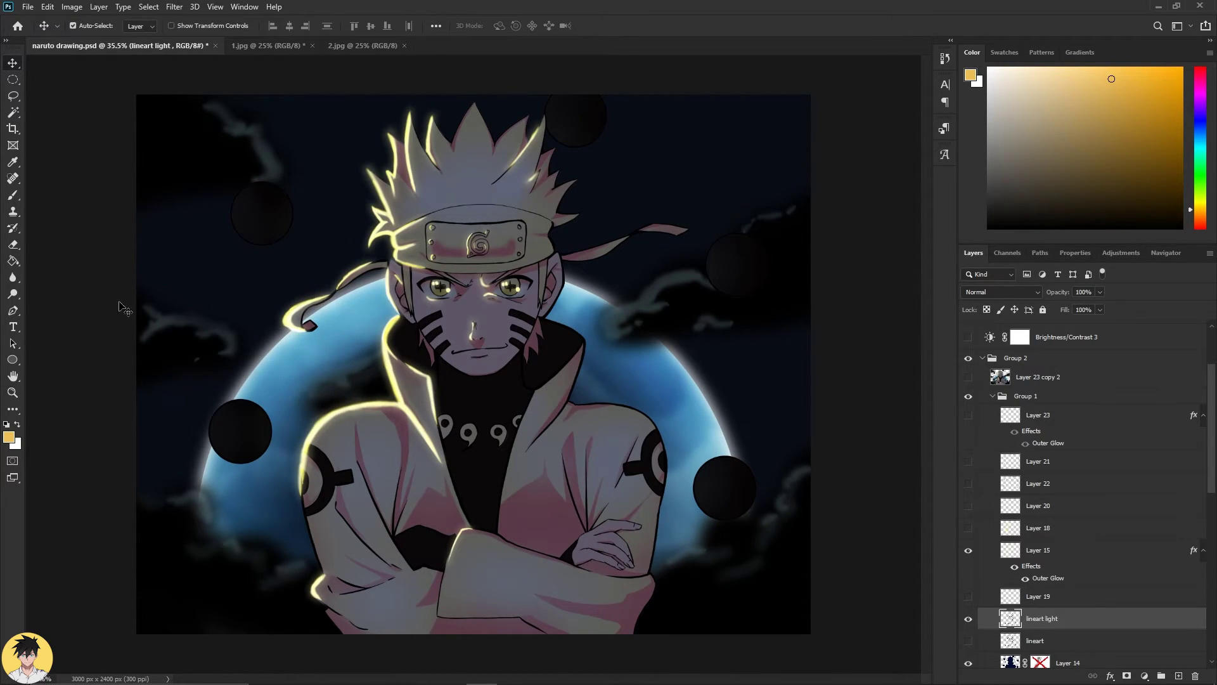
pyautogui.scroll(2, 1008, 574)
pyautogui.click(968, 572)
pyautogui.click(968, 572)
pyautogui.click(967, 572)
pyautogui.click(1048, 572)
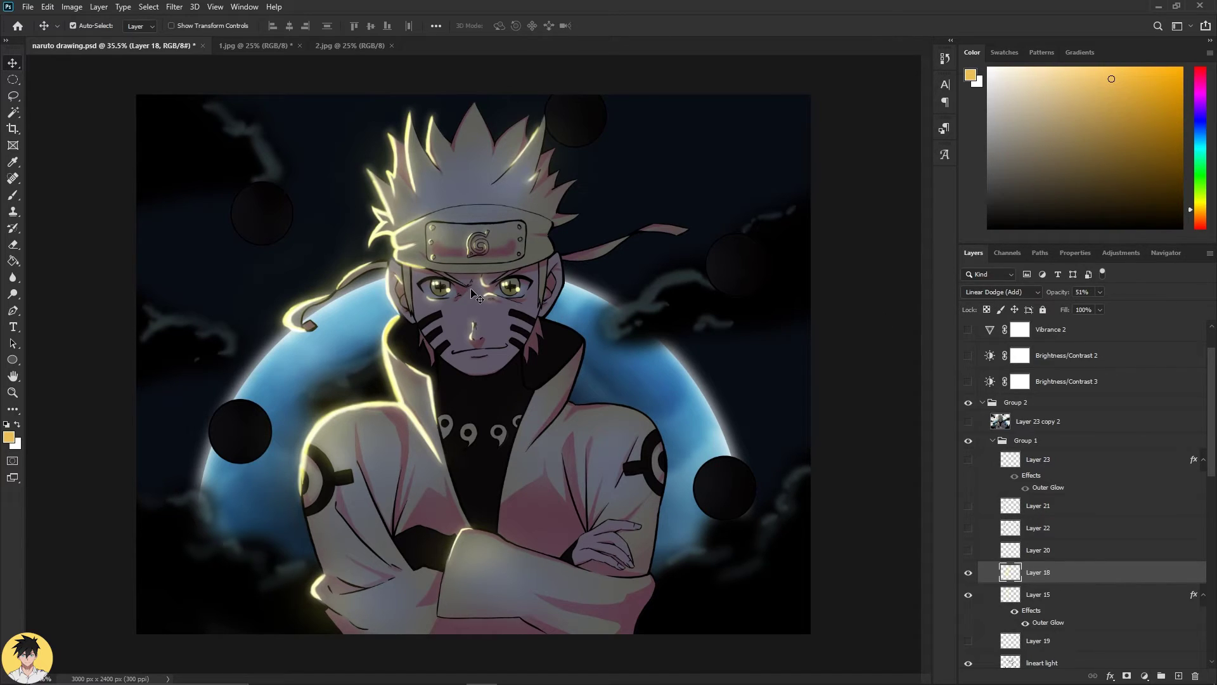
# Choose the Soft Round Pressure Opacity brush and enlarge it to about 2165 px.
pyautogui.press('b')
pyautogui.rightClick(607, 515)
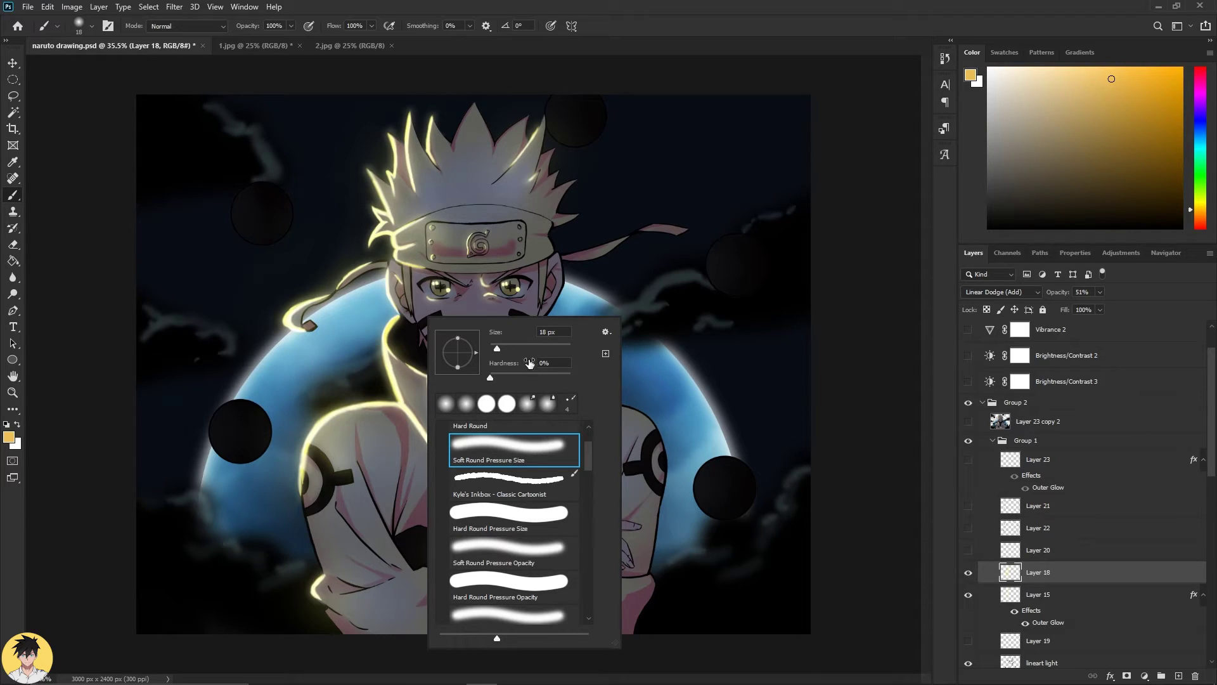
pyautogui.scroll(-1, 536, 581)
pyautogui.scroll(-1, 540, 599)
pyautogui.click(533, 518)
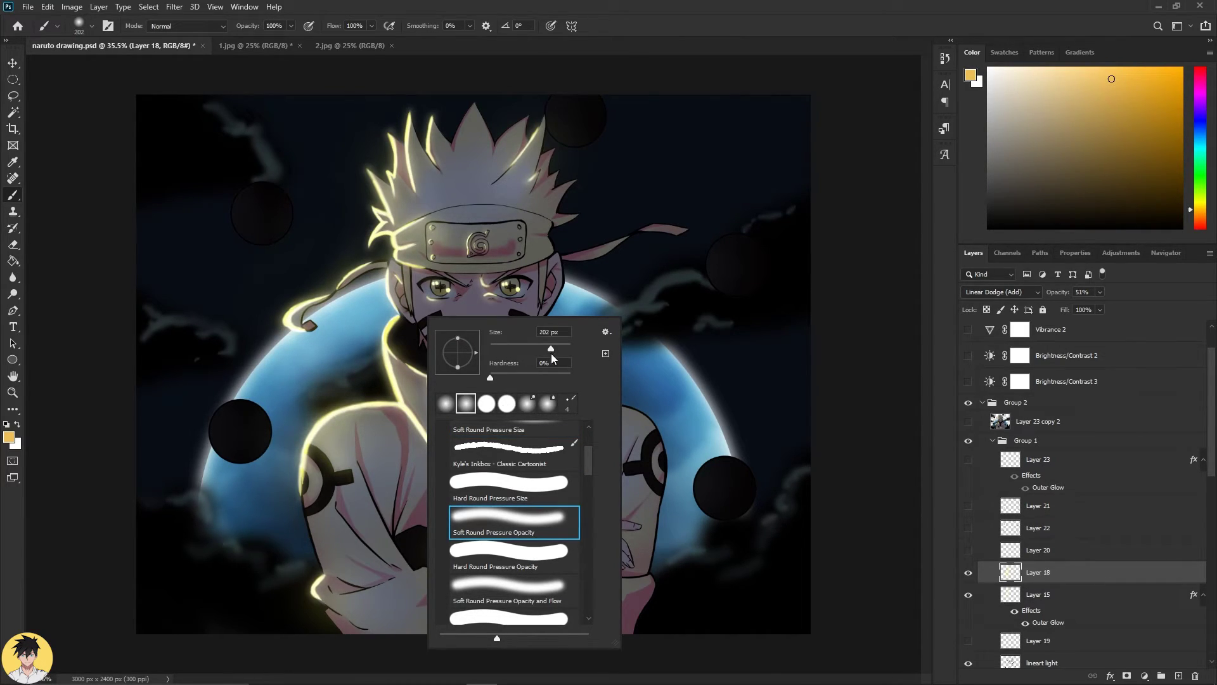
pyautogui.moveTo(551, 348); pyautogui.dragTo(566, 348)
# Try a huge soft golden stroke of light down the left-hand side of the artwork.
pyautogui.moveTo(320, 201)
pyautogui.mouseDown()
pyautogui.moveTo(267, 318)
pyautogui.moveTo(313, 256)
pyautogui.moveTo(306, 245)
pyautogui.moveTo(317, 253)
pyautogui.moveTo(331, 430)
pyautogui.mouseUp()
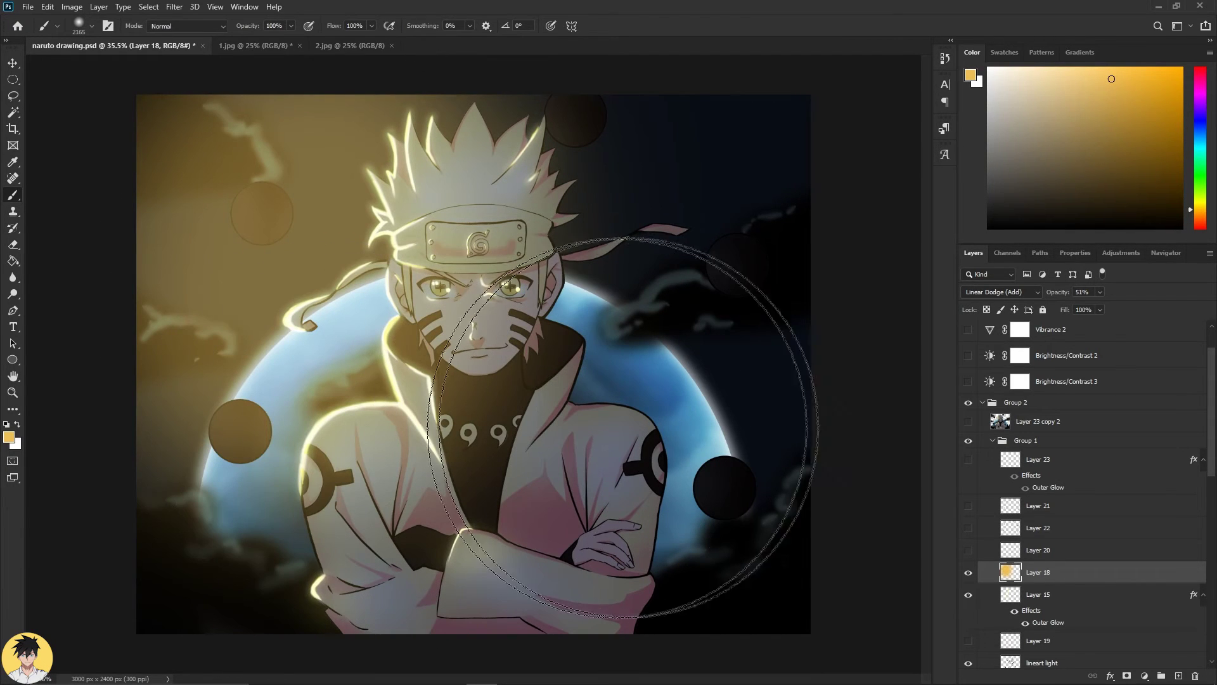
pyautogui.hotkey('ctrl', 'z')
pyautogui.hotkey('ctrl', 'z')
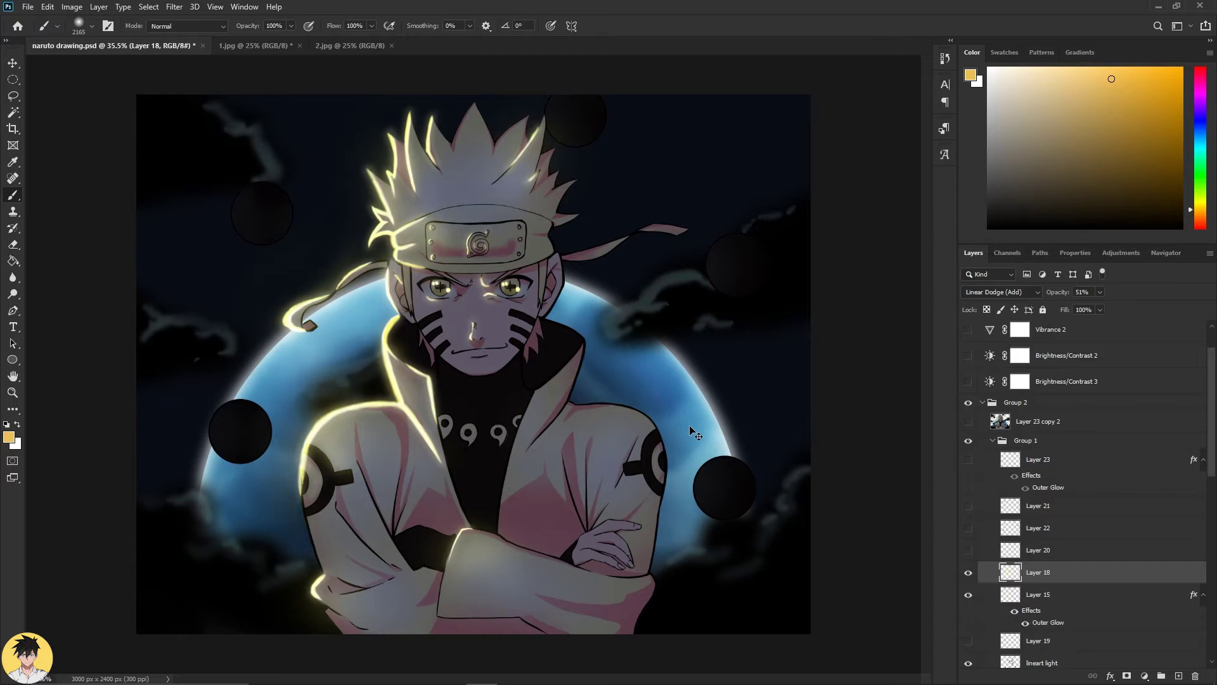
# Compare the artwork with and without the soft glow on Layer 18.
pyautogui.hotkey('ctrl', ',')
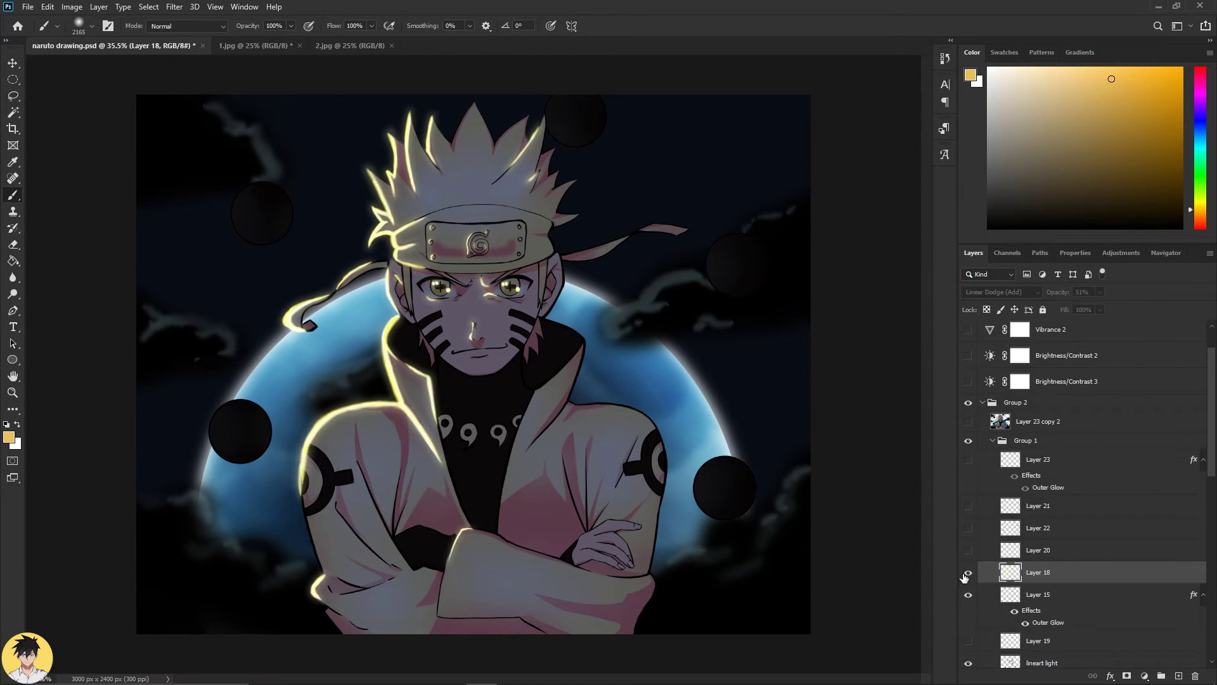
pyautogui.click(967, 573)
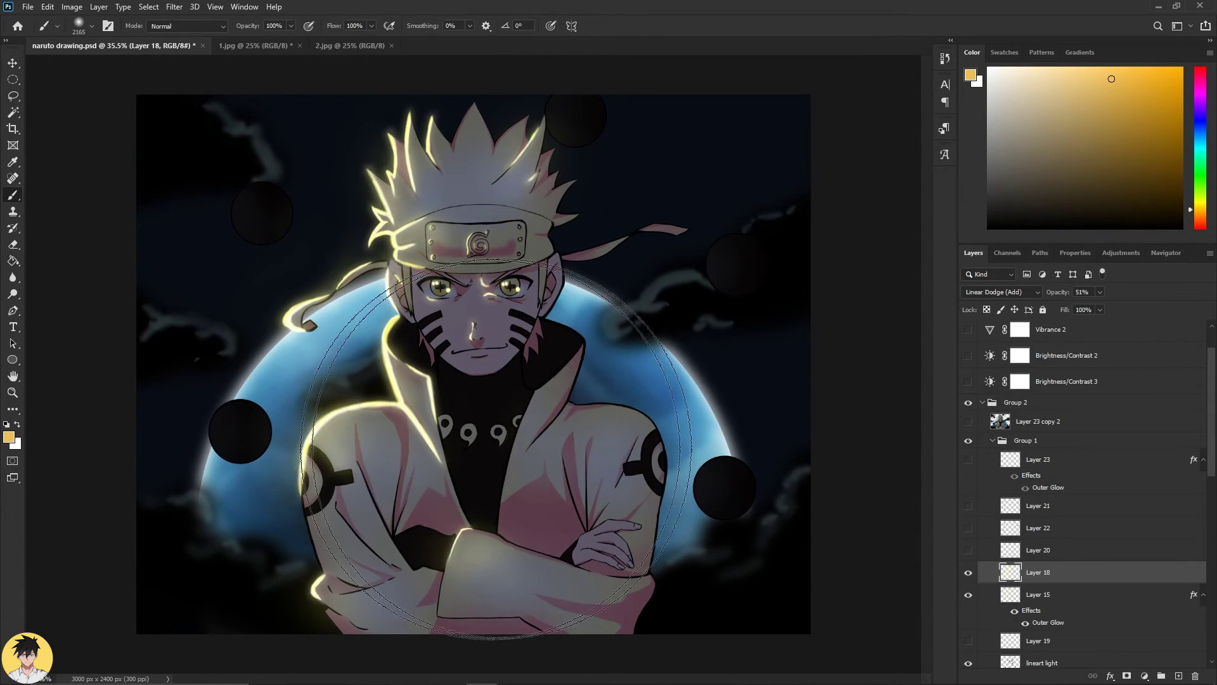
pyautogui.press('v')
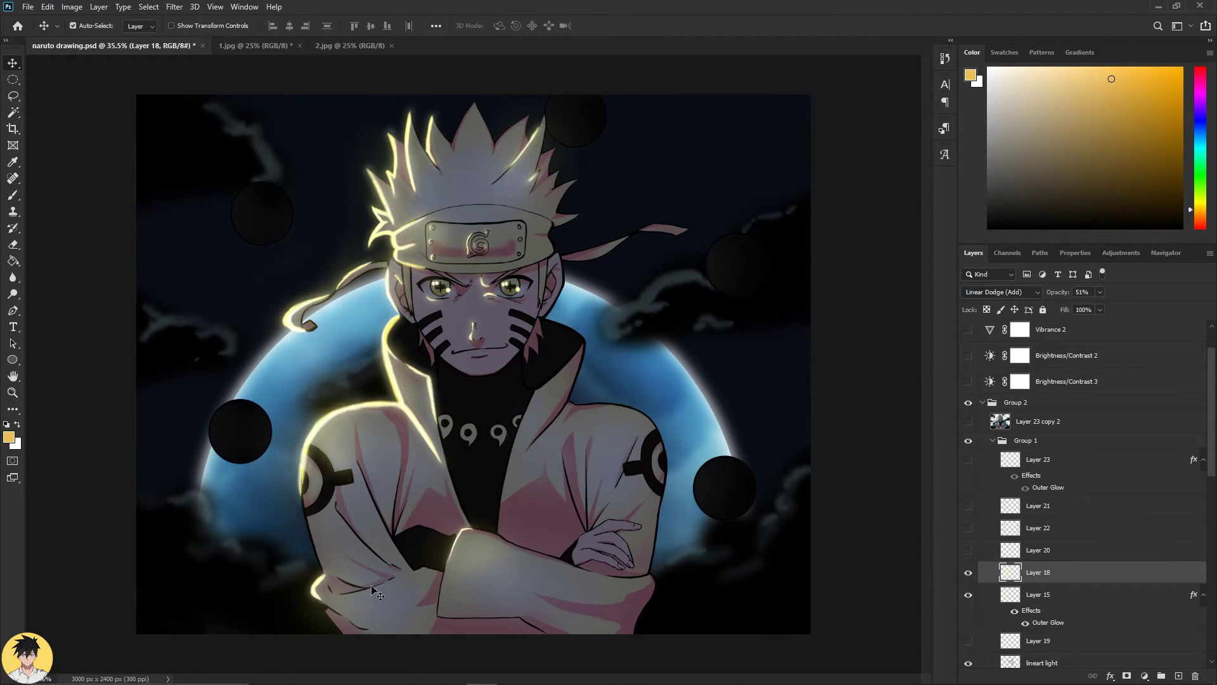
pyautogui.click(967, 572)
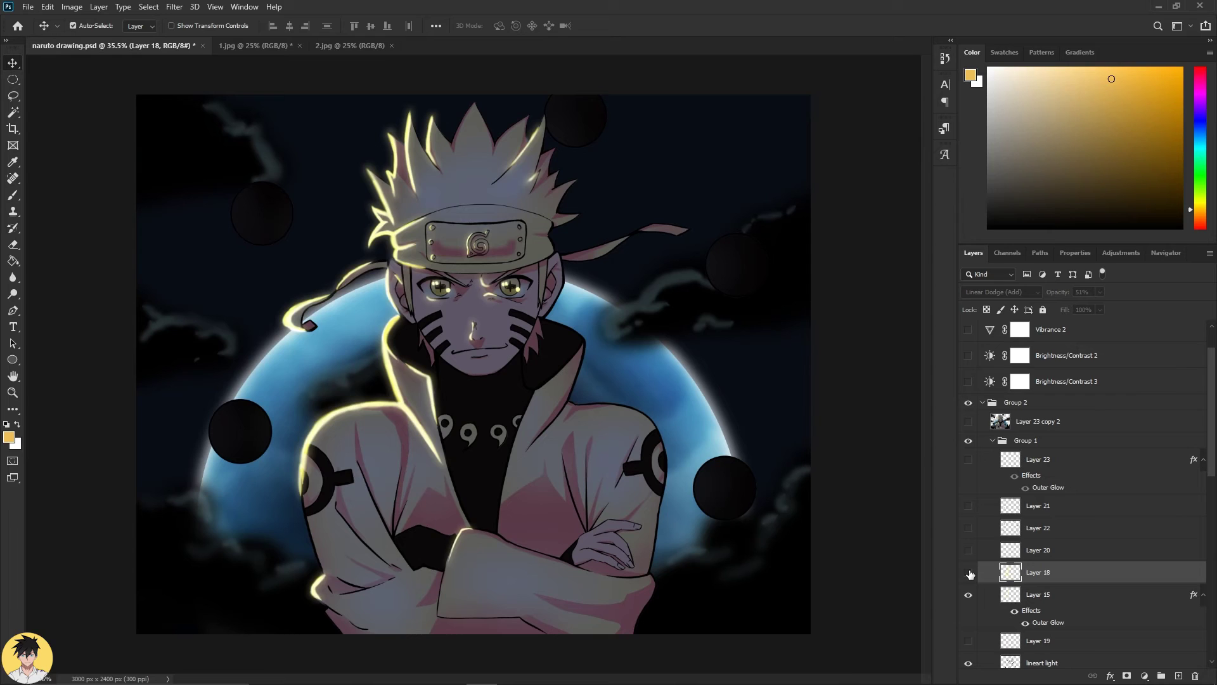
pyautogui.click(968, 572)
pyautogui.click(967, 572)
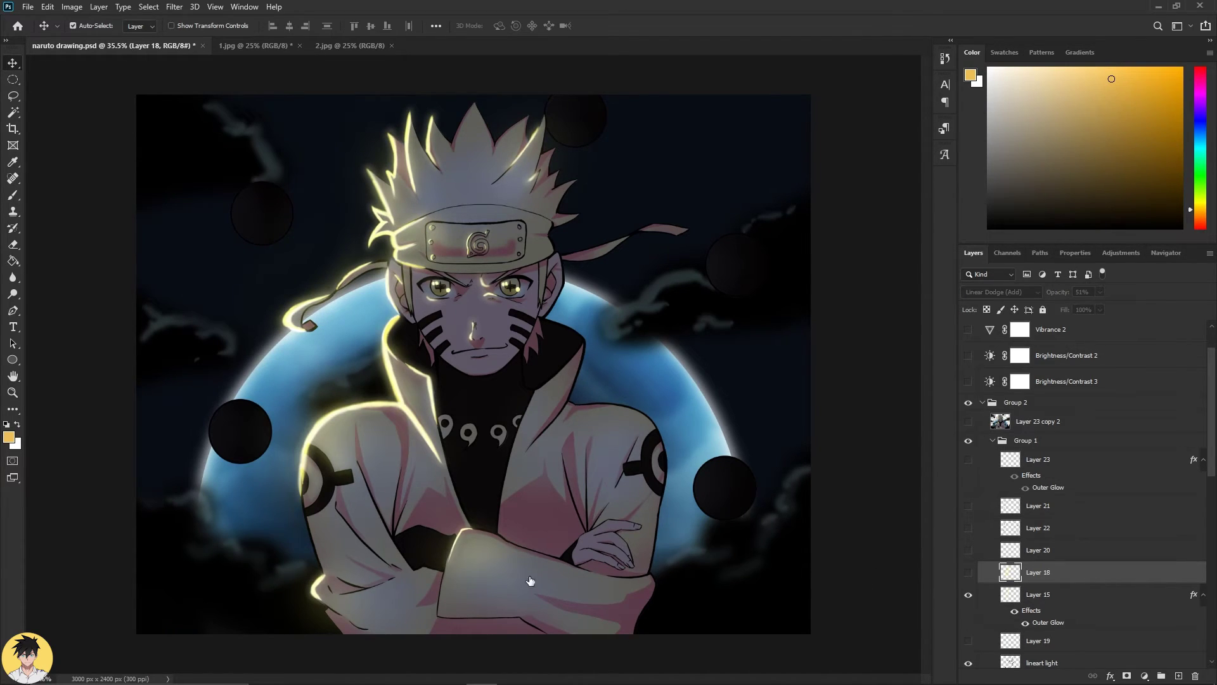
pyautogui.click(968, 572)
pyautogui.click(968, 572)
pyautogui.click(968, 573)
pyautogui.click(968, 574)
# Show Layers 20, 21 and 22 to add yellow and blue light to the orbs, and make Layer 22 active.
pyautogui.scroll(2, 989, 586)
pyautogui.click(968, 594)
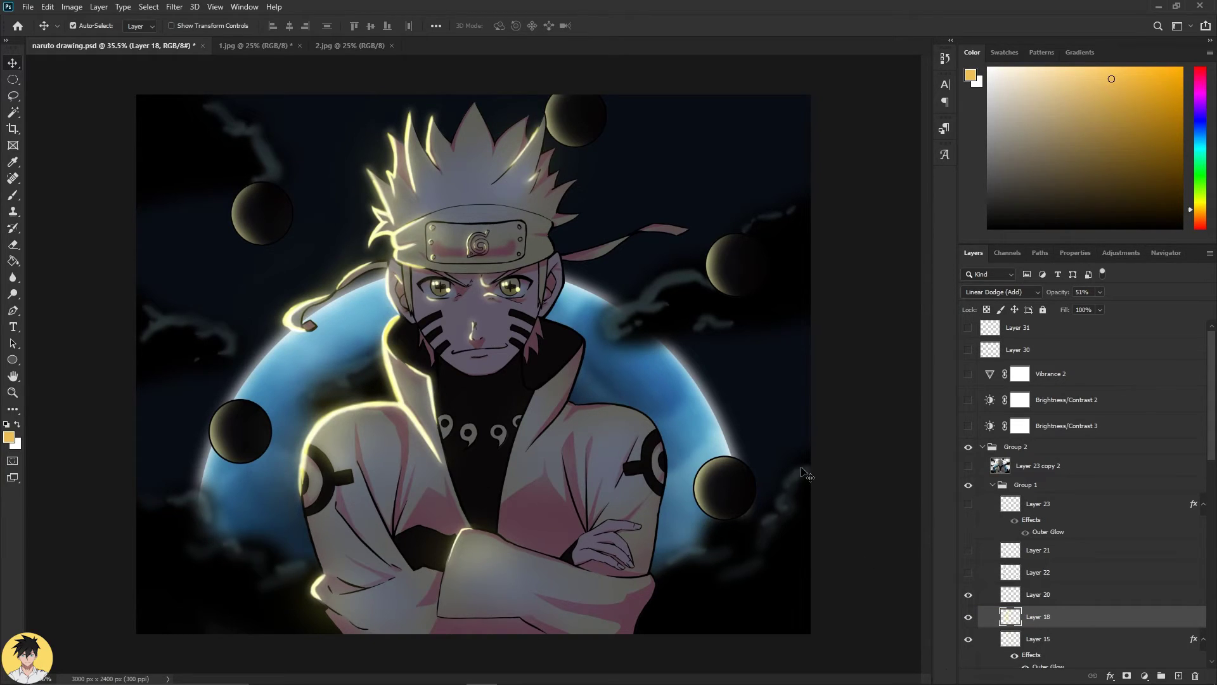
pyautogui.click(968, 572)
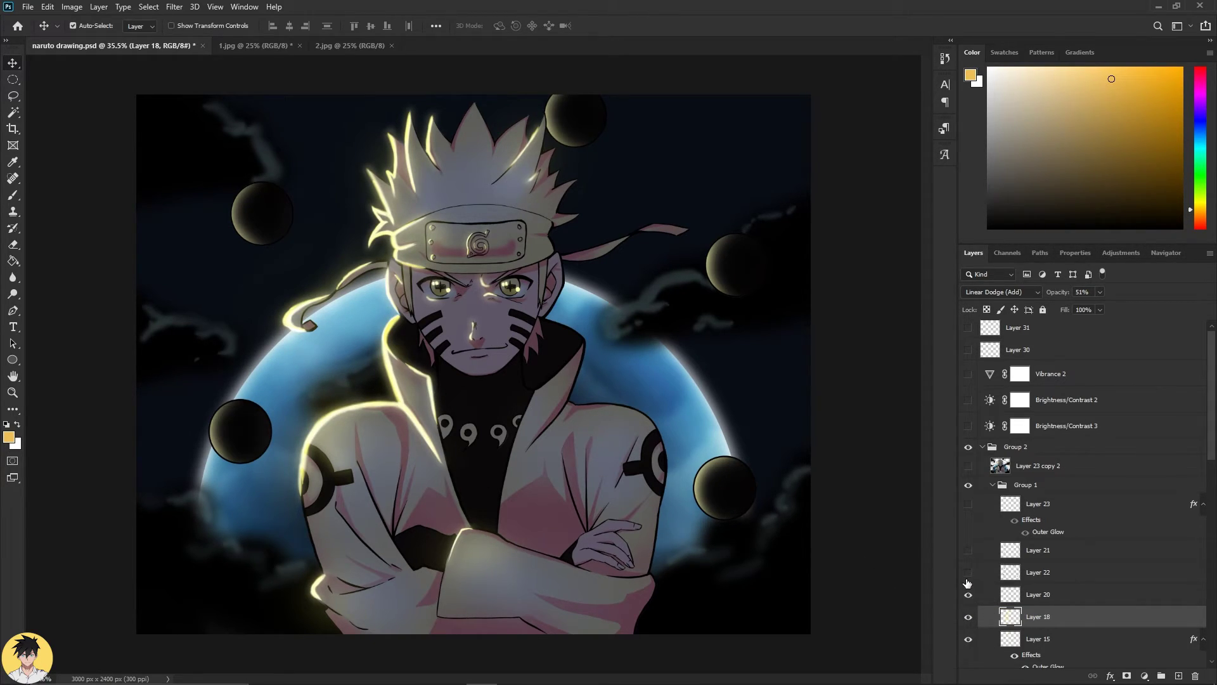
pyautogui.click(967, 580)
pyautogui.click(1051, 573)
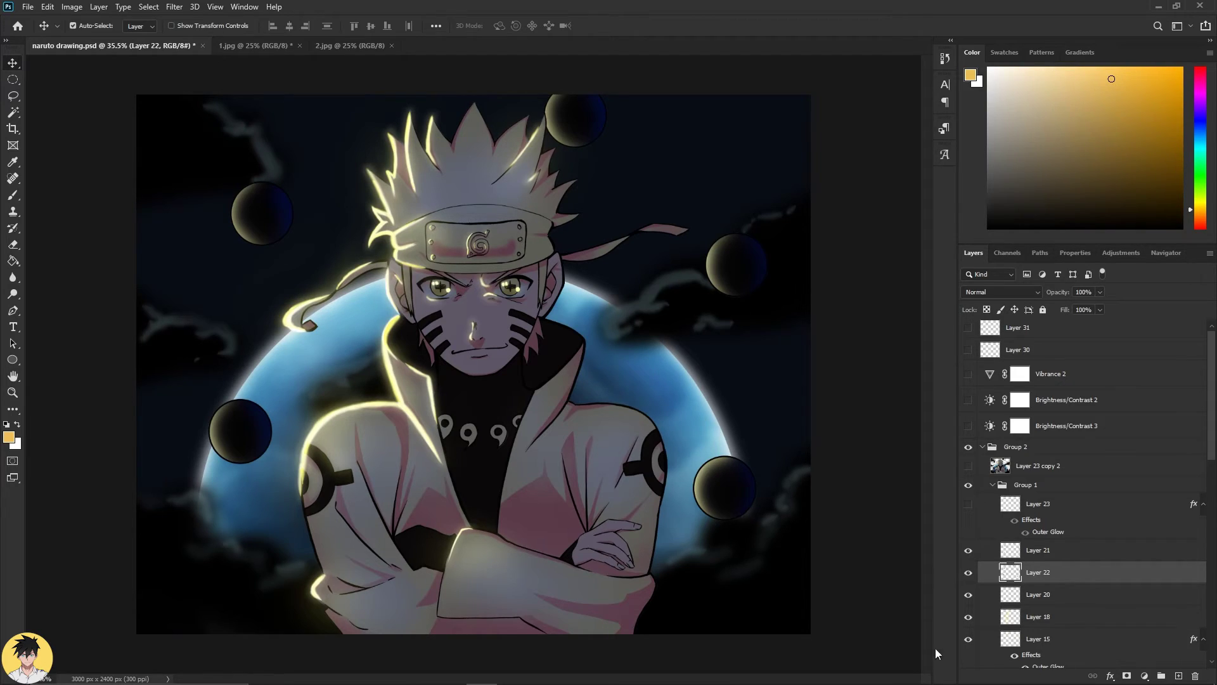
# Show Layer 23 with the glowing yellow lightning bolts, and make that layer active.
pyautogui.click(968, 505)
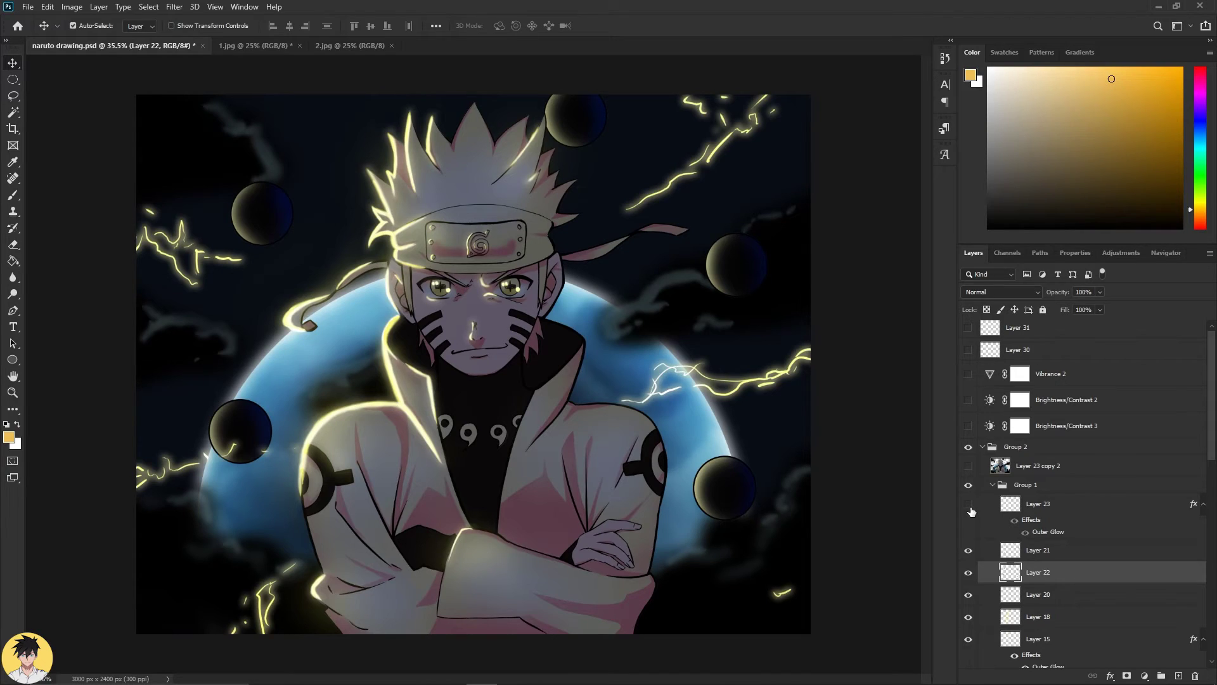
pyautogui.click(968, 505)
pyautogui.click(1053, 502)
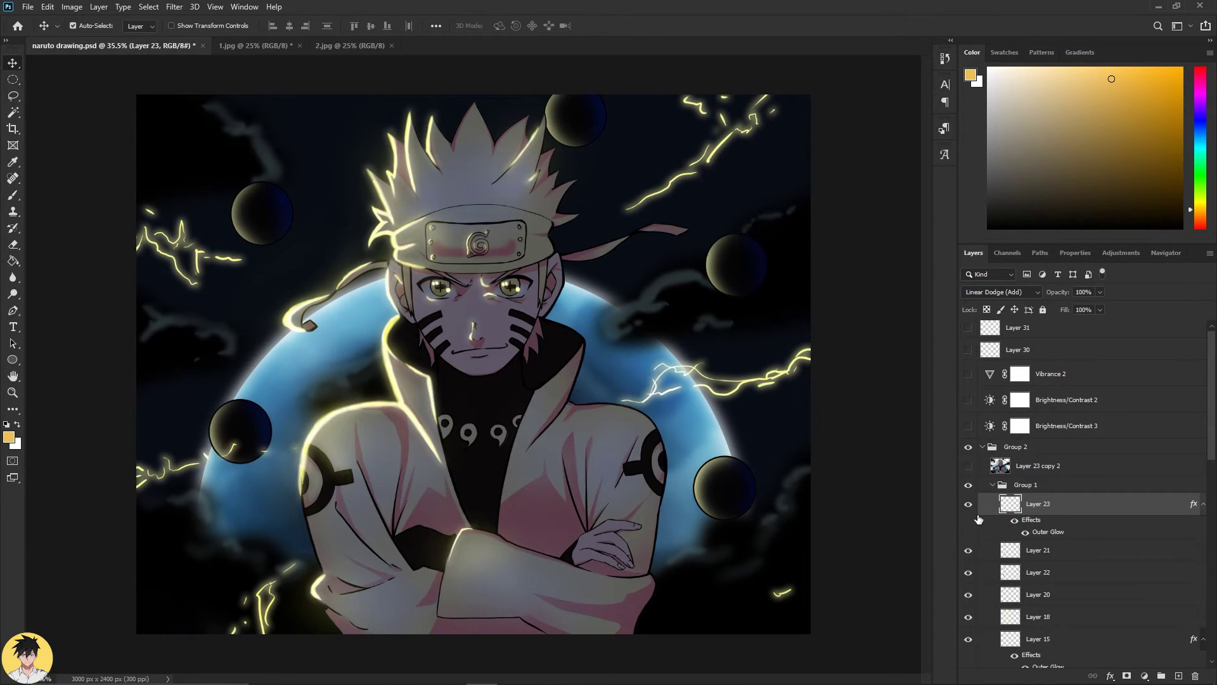
# Compare the lightning bolts on Layer 23 with and without their Outer Glow effect.
pyautogui.click(1025, 531)
pyautogui.click(1026, 532)
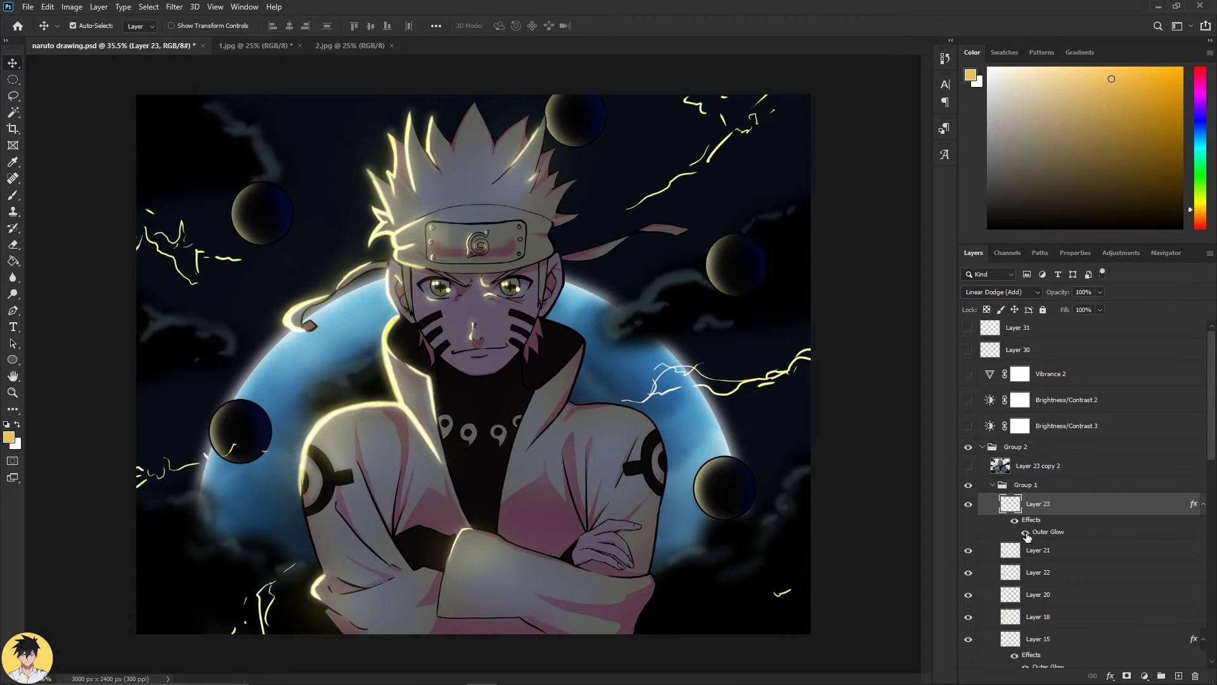
pyautogui.click(1026, 532)
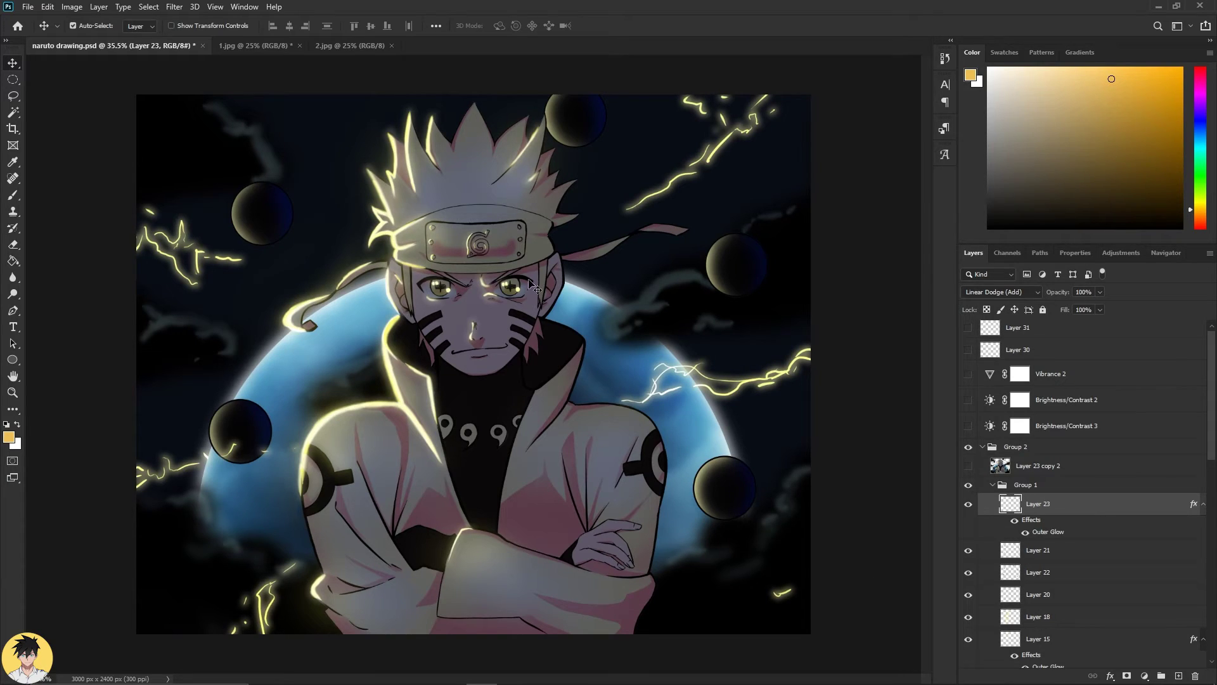
# Show Layer 19, located just above the lineart light layer in Group 1.
pyautogui.scroll(-3, 1060, 581)
pyautogui.scroll(-2, 1060, 581)
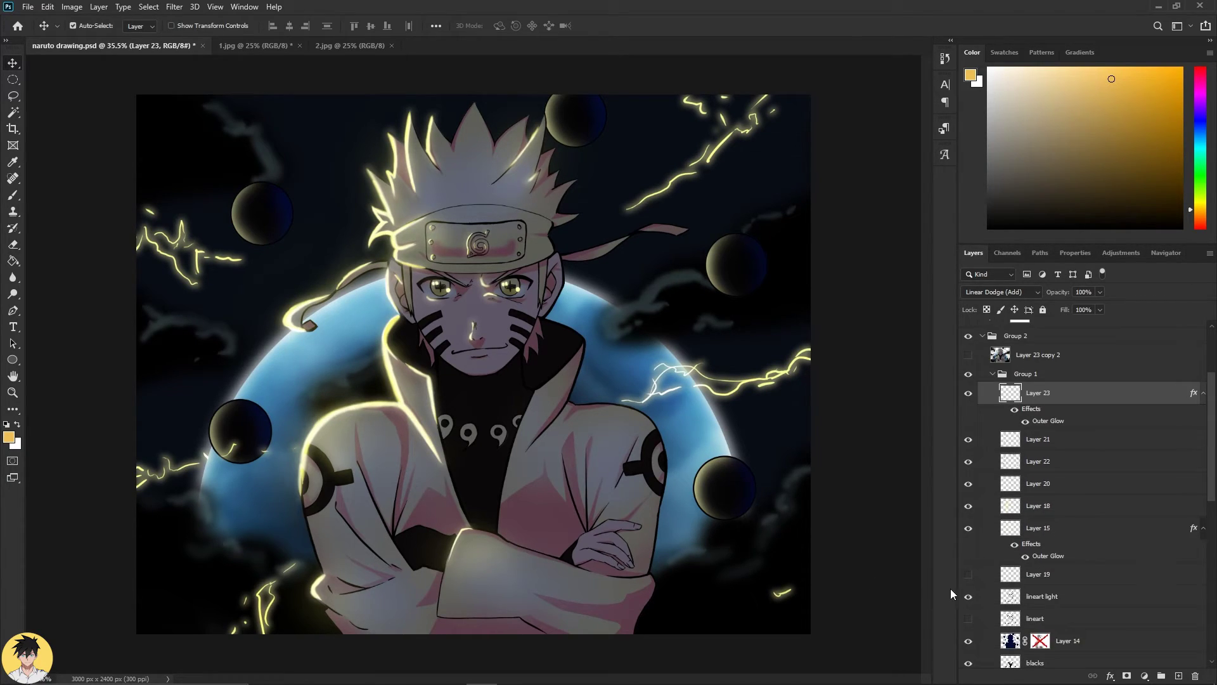
pyautogui.click(968, 575)
pyautogui.scroll(-1, 969, 581)
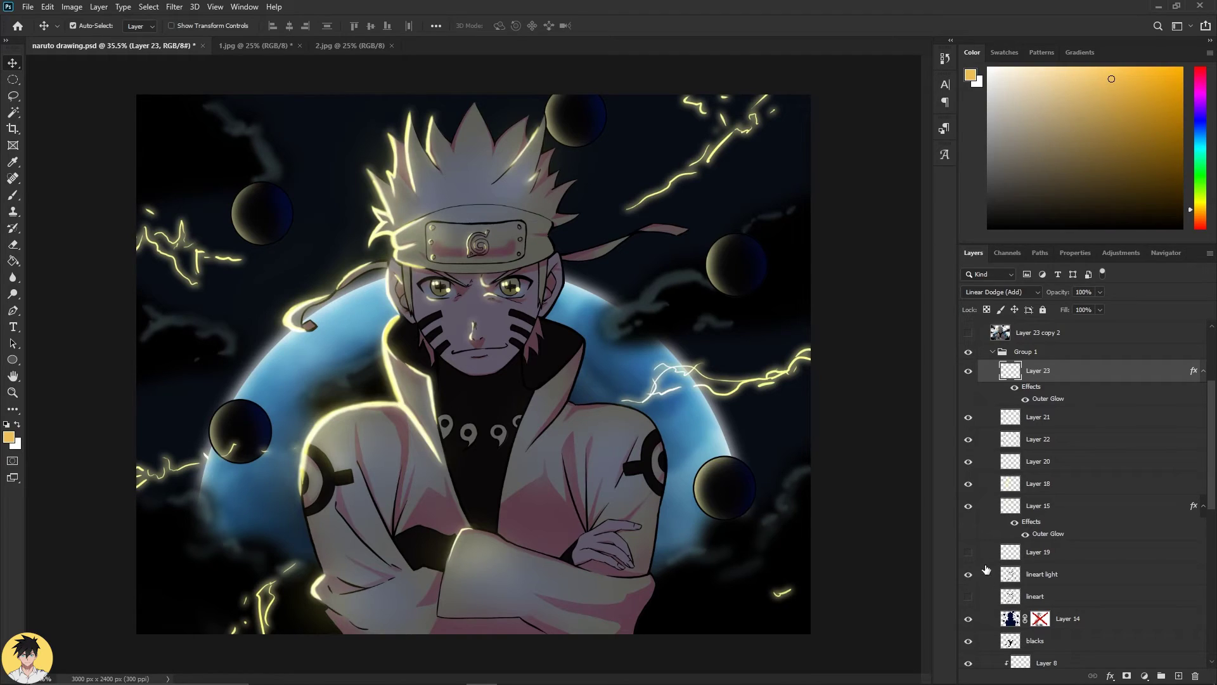
pyautogui.click(968, 552)
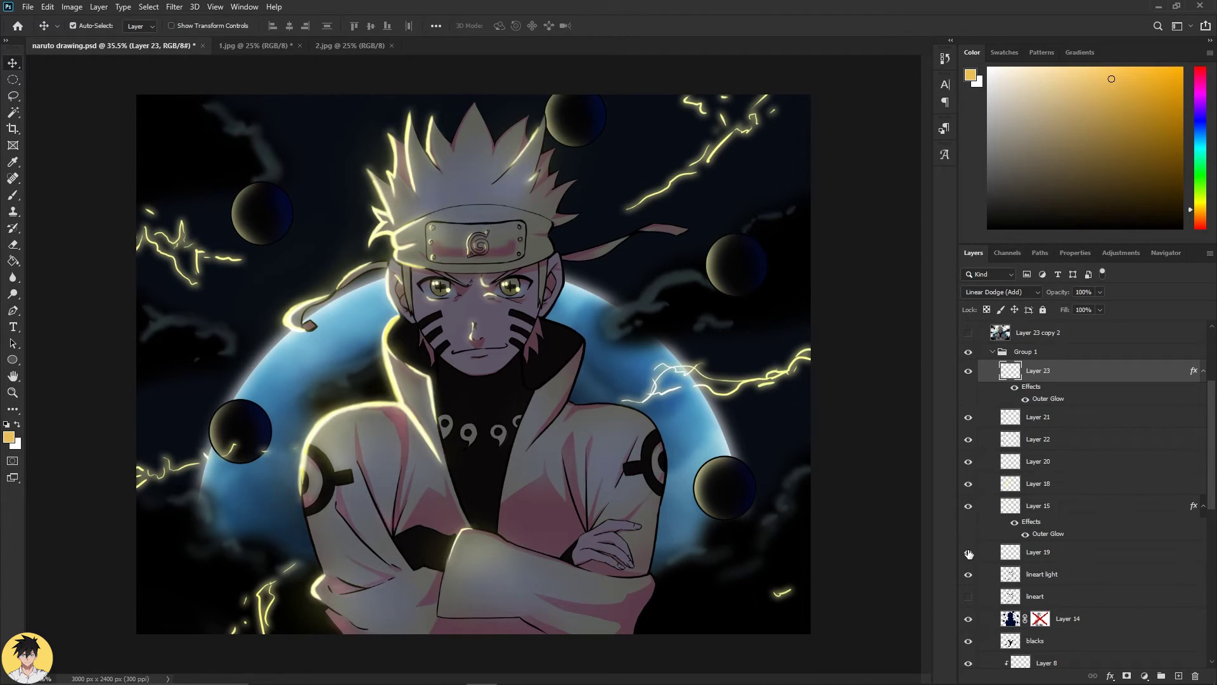
pyautogui.click(968, 552)
pyautogui.click(967, 552)
# Examine the crossed arms and sleeves close up with Layer 19 hidden and shown.
pyautogui.press('z')
pyautogui.moveTo(274, 516); pyautogui.dragTo(406, 502)
pyautogui.moveTo(737, 380); pyautogui.dragTo(493, 544)
pyautogui.moveTo(734, 474); pyautogui.dragTo(586, 337)
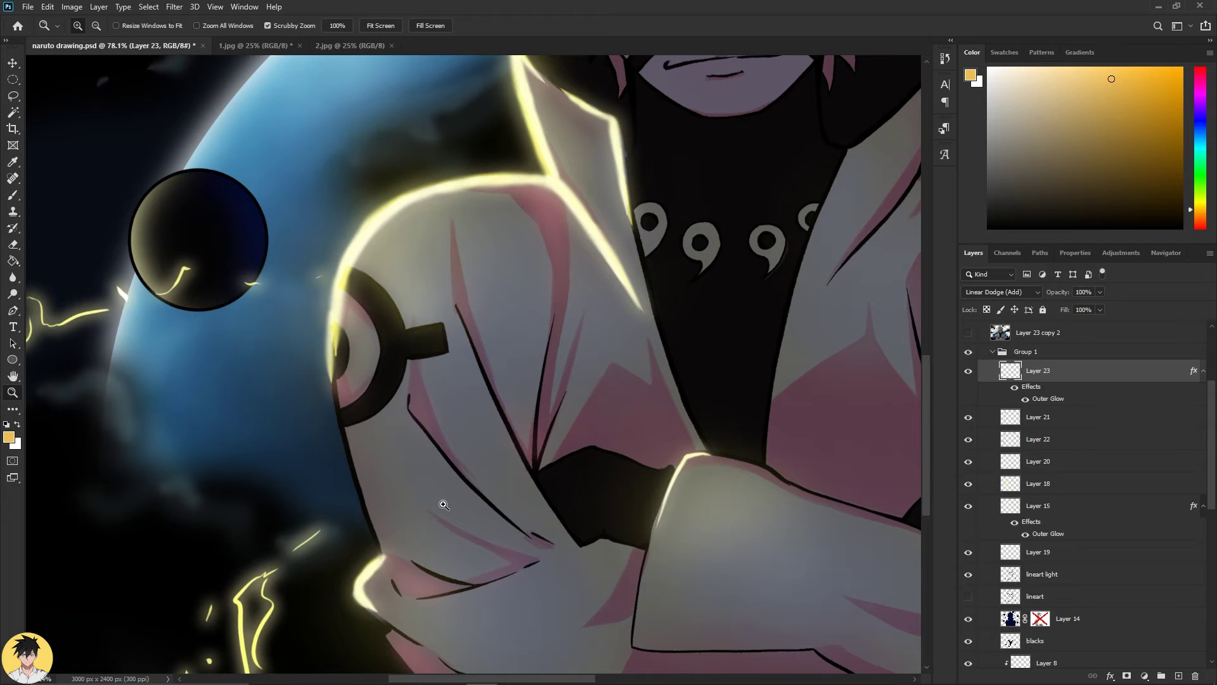
pyautogui.moveTo(584, 546); pyautogui.dragTo(484, 386)
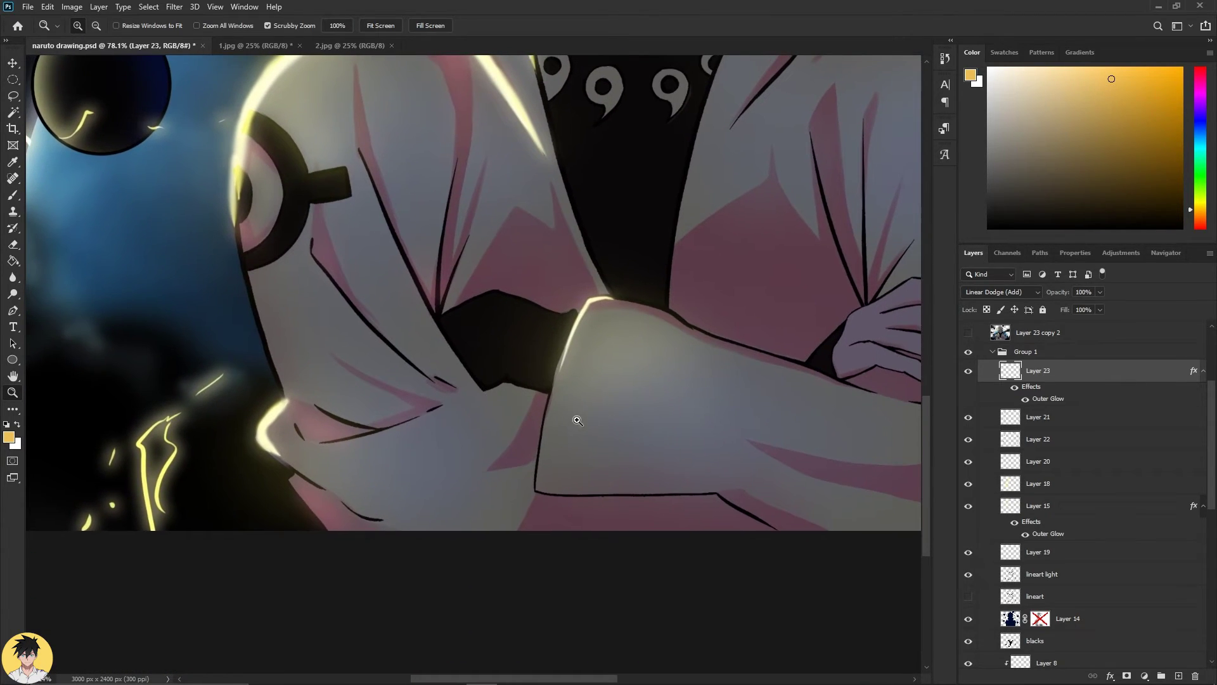
pyautogui.scroll(-2, 571, 418)
pyautogui.click(968, 552)
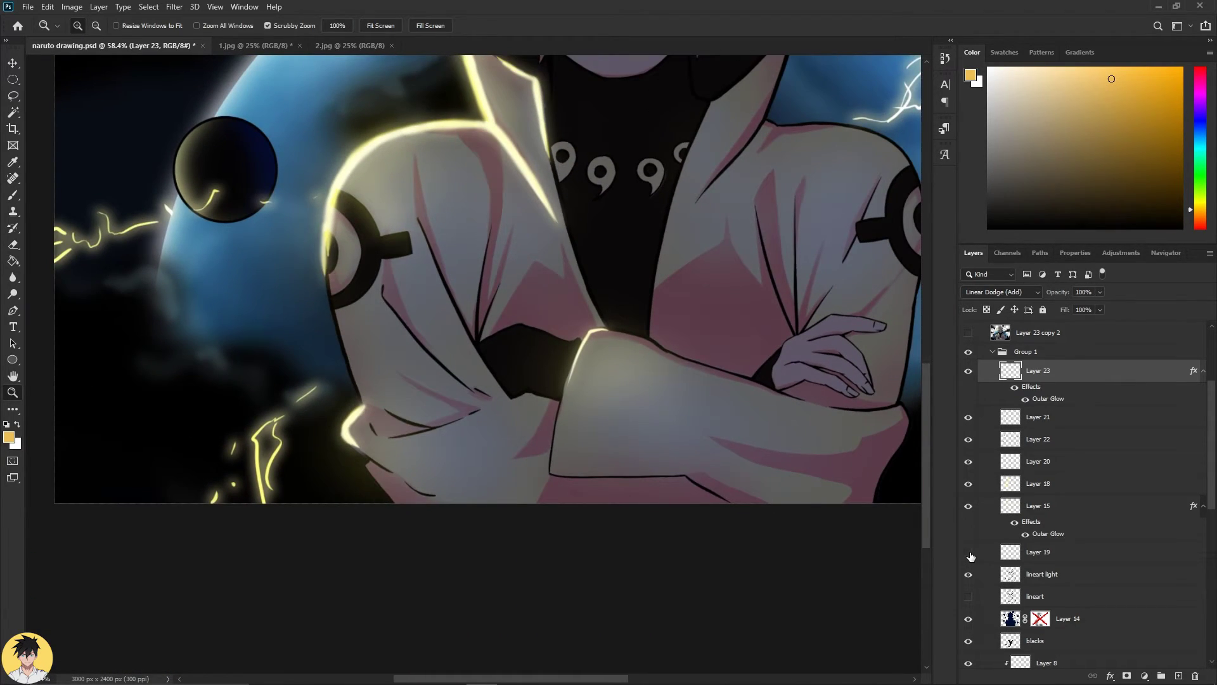
pyautogui.click(968, 553)
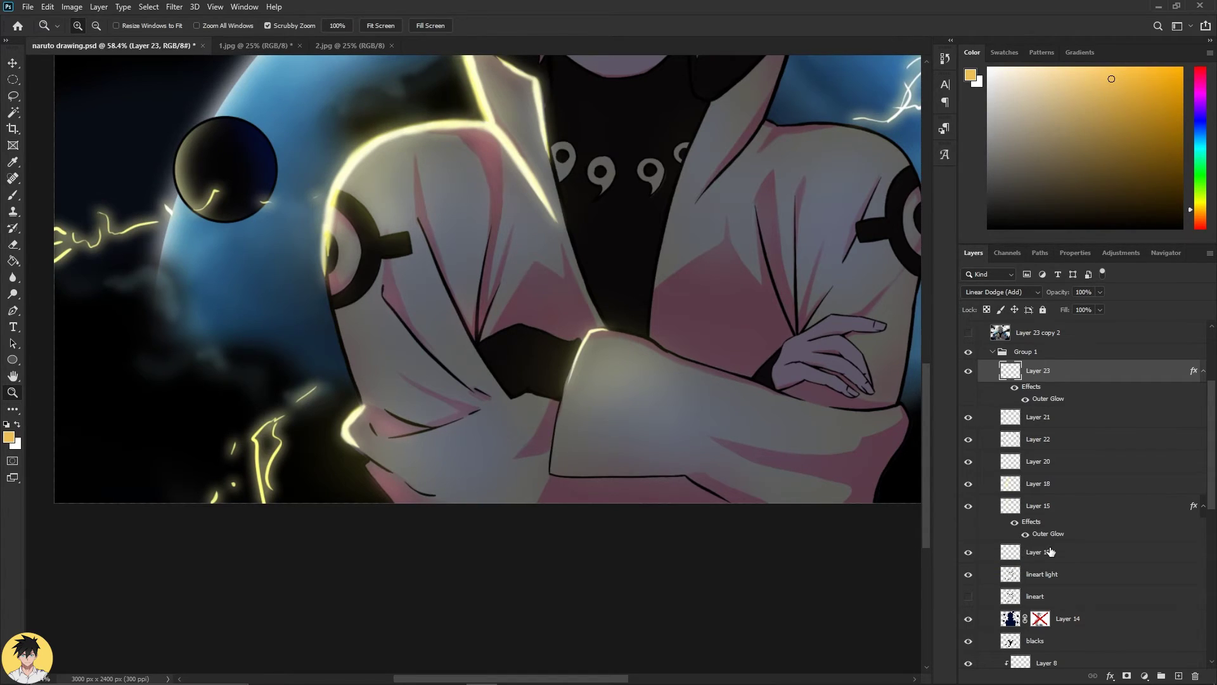
# Make Layer 19 active and compare the jacket repeatedly with and without that layer.
pyautogui.click(1050, 551)
pyautogui.click(1063, 576)
pyautogui.click(1040, 555)
pyautogui.click(967, 553)
pyautogui.click(968, 554)
pyautogui.click(968, 555)
pyautogui.click(968, 555)
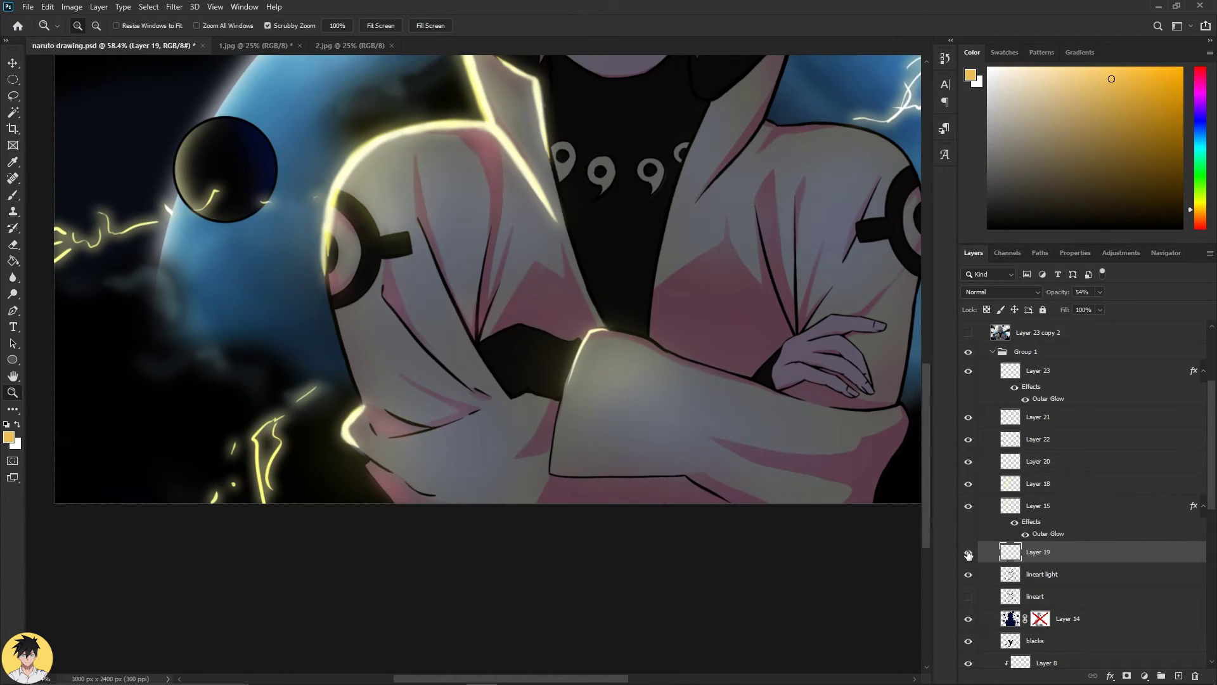
pyautogui.click(968, 555)
pyautogui.click(968, 555)
# Collapse Group 1 and make it active with the whole artwork in view.
pyautogui.moveTo(760, 369); pyautogui.dragTo(725, 376)
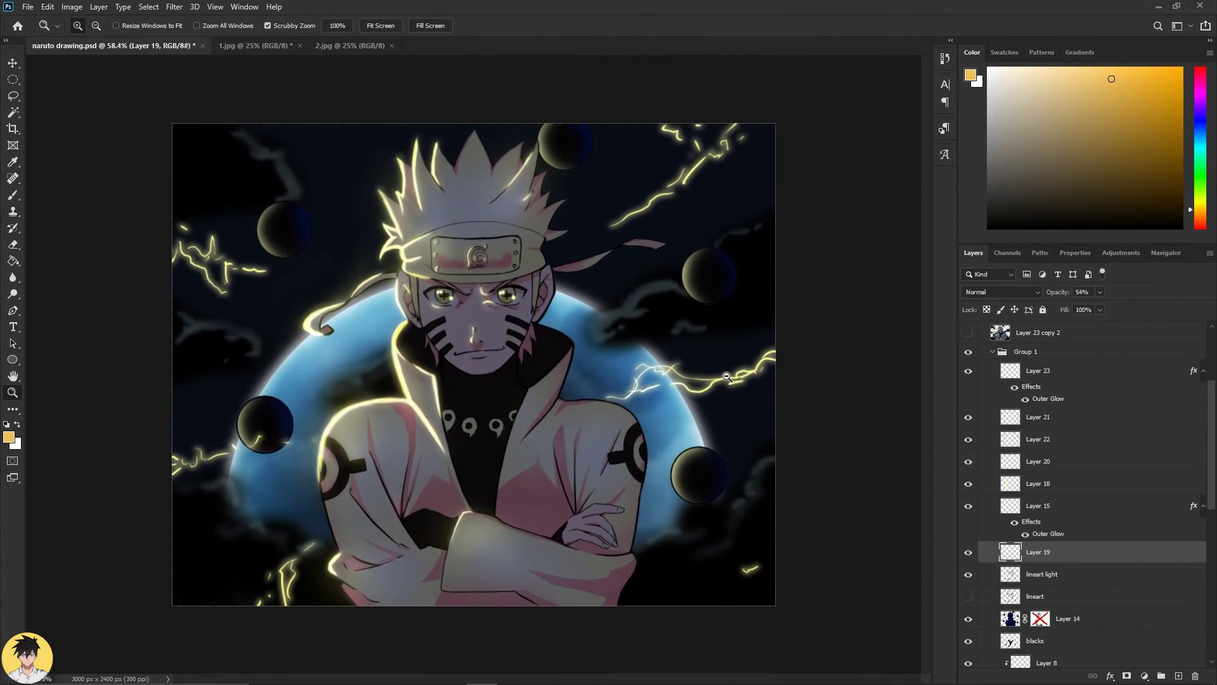
pyautogui.scroll(5, 1082, 612)
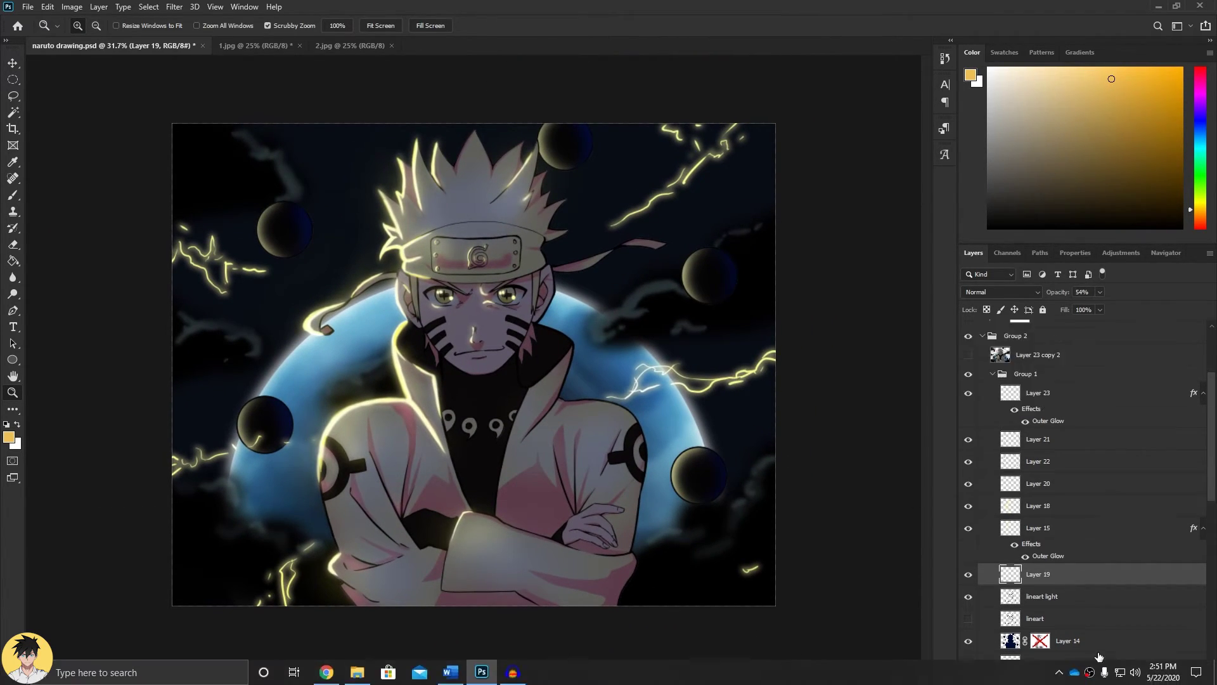
pyautogui.scroll(1, 1083, 611)
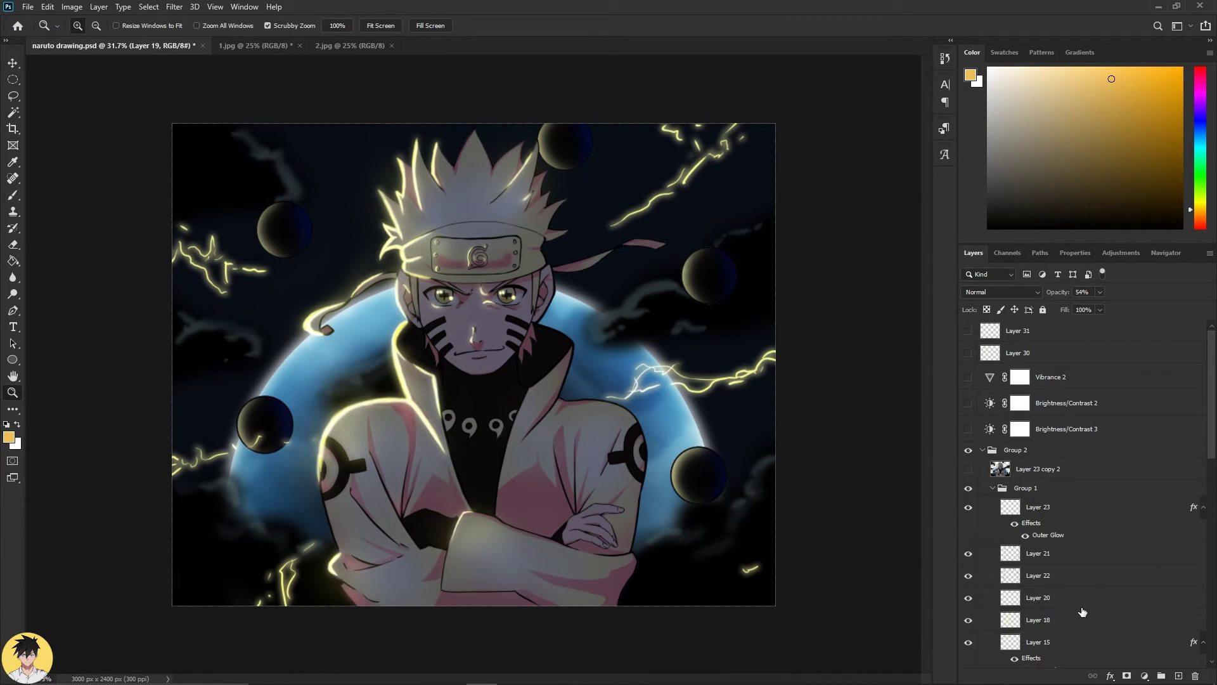
pyautogui.click(995, 487)
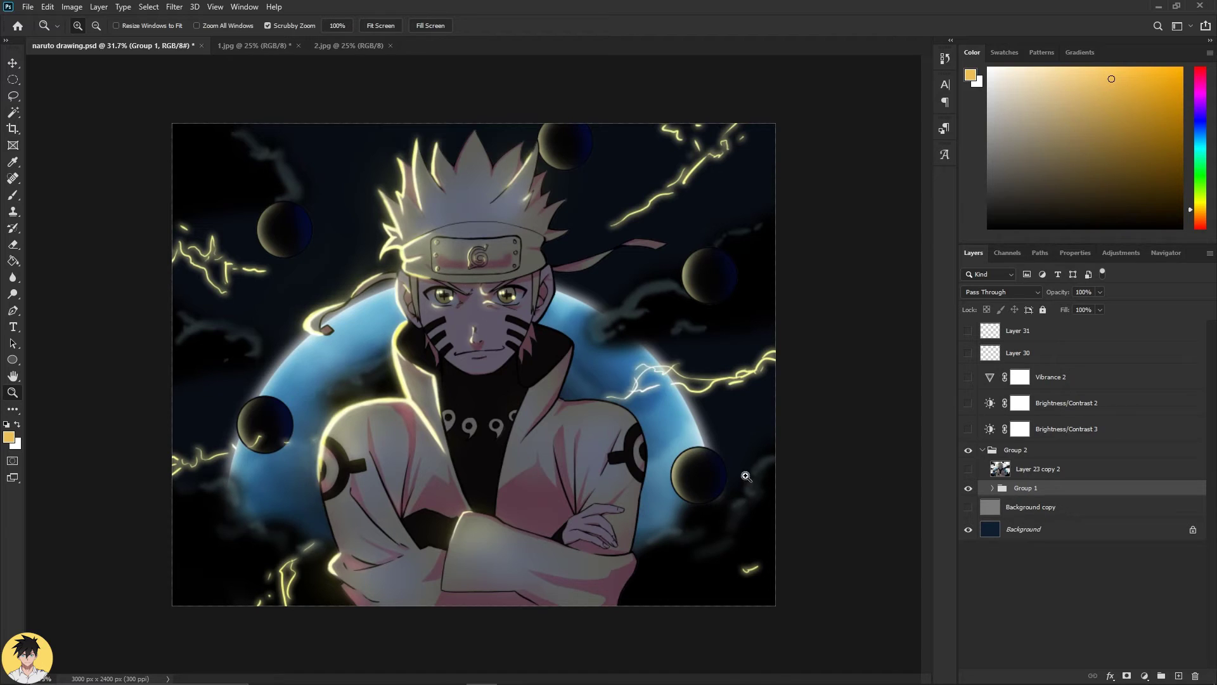
pyautogui.click(828, 476)
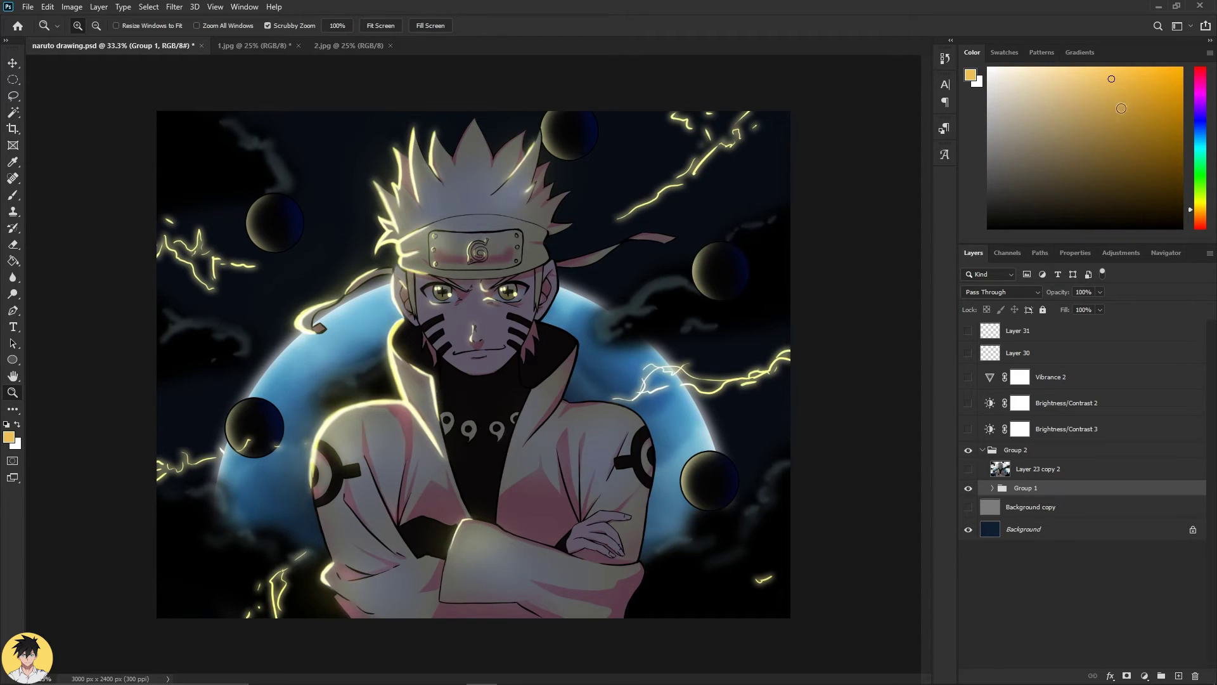
pyautogui.press('v')
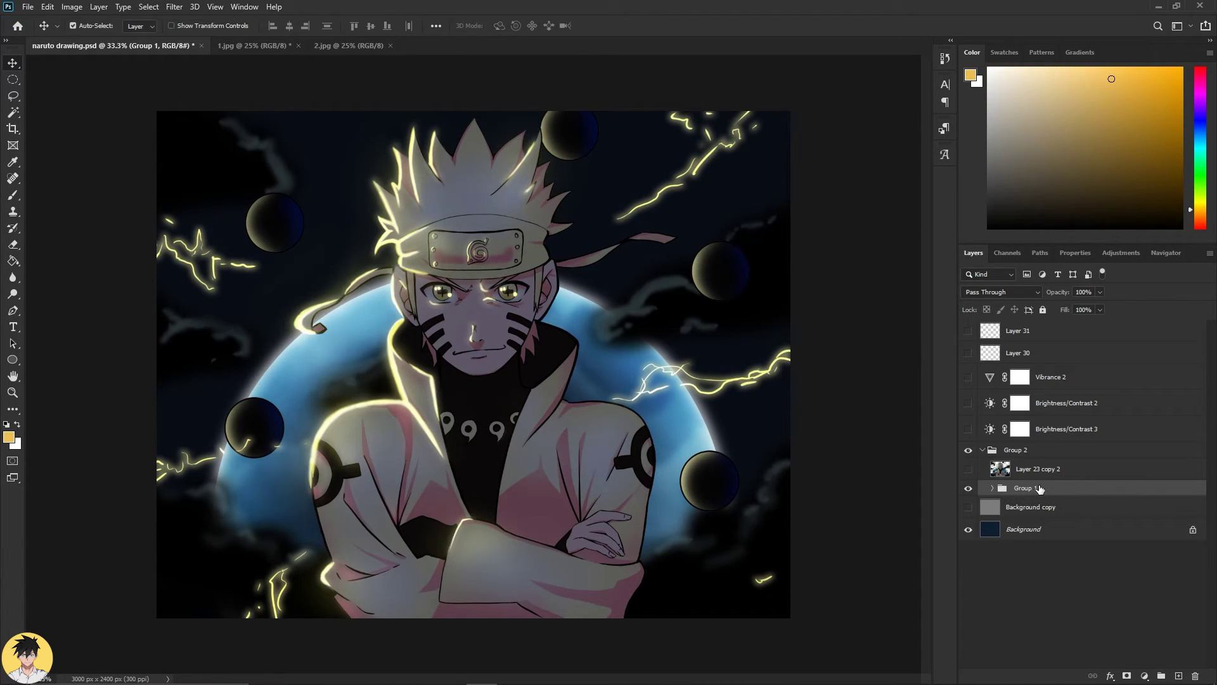
# Select all the layers of Group 1 from the background stuff group up to Layer 23, and collapse Group 1 again.
pyautogui.click(992, 488)
pyautogui.scroll(-5, 1032, 548)
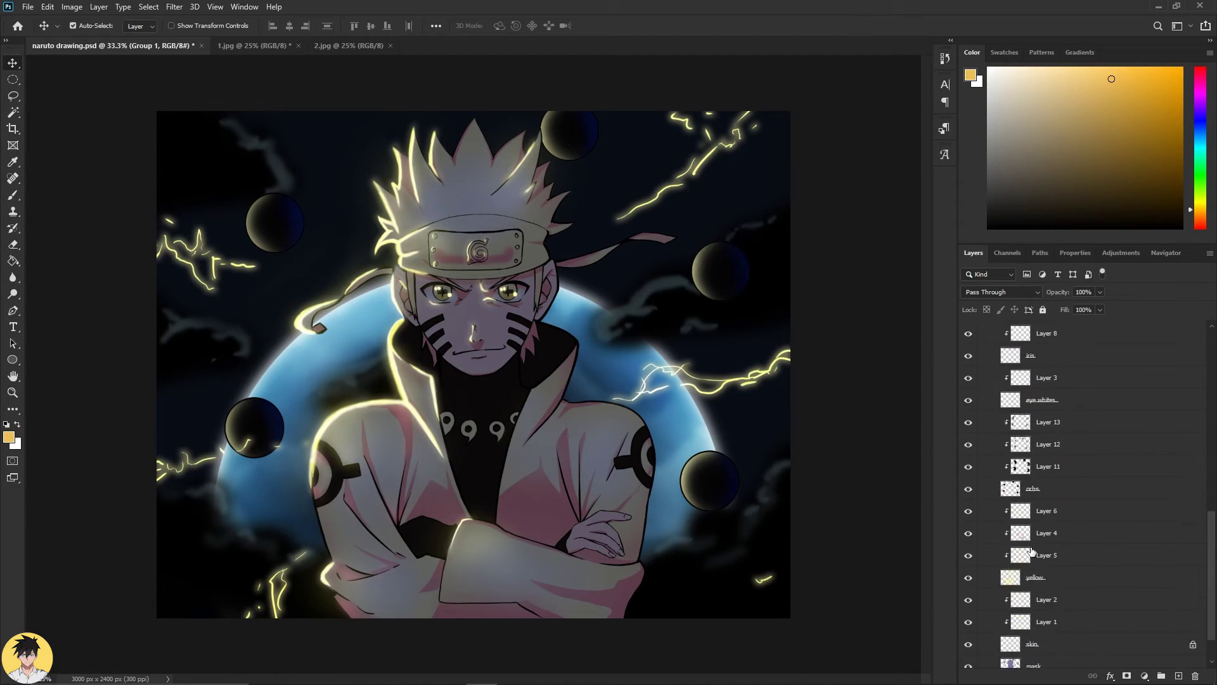
pyautogui.scroll(3, 1050, 624)
pyautogui.scroll(-3, 1050, 626)
pyautogui.click(1077, 619)
pyautogui.click(1076, 619)
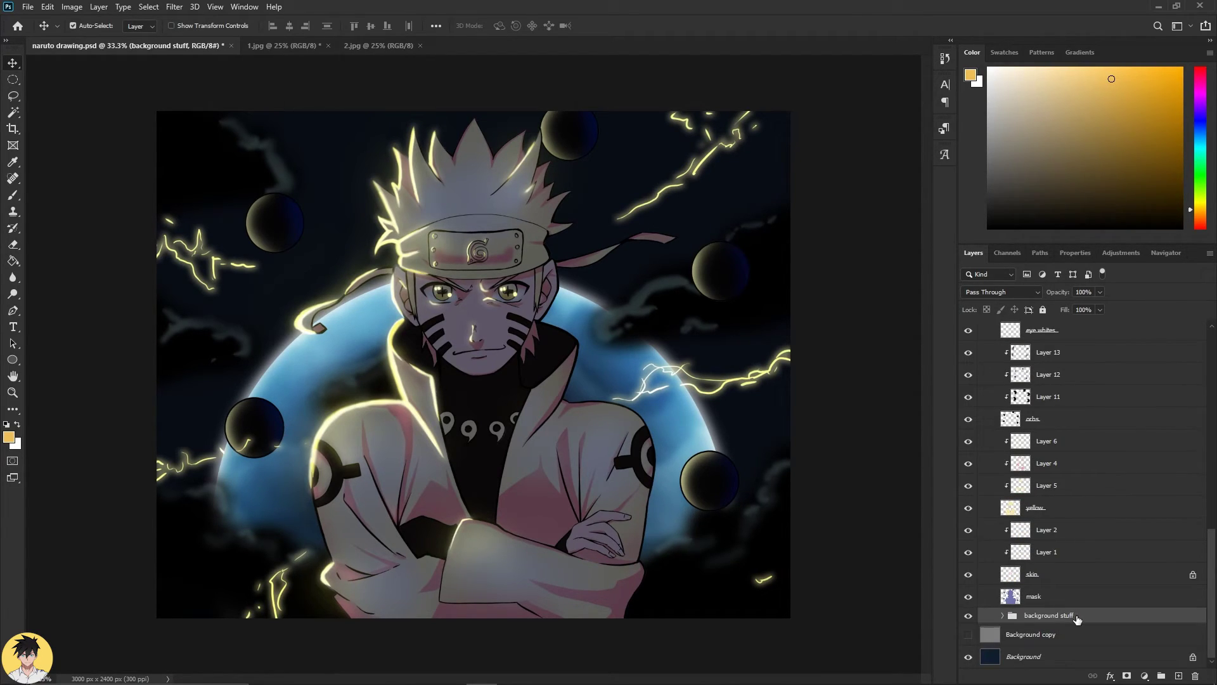
pyautogui.scroll(10, 1077, 619)
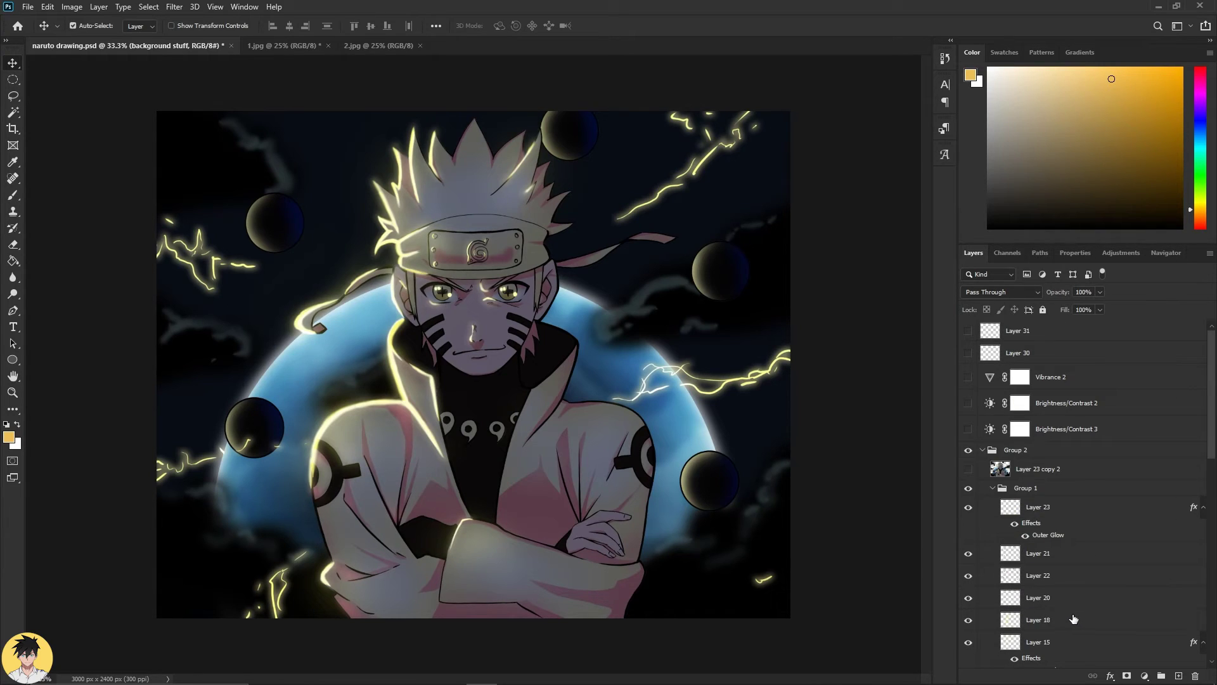
pyautogui.scroll(-8, 1066, 559)
pyautogui.scroll(8, 1069, 599)
pyautogui.keyDown('shift'); pyautogui.click(1056, 512); pyautogui.keyUp('shift')
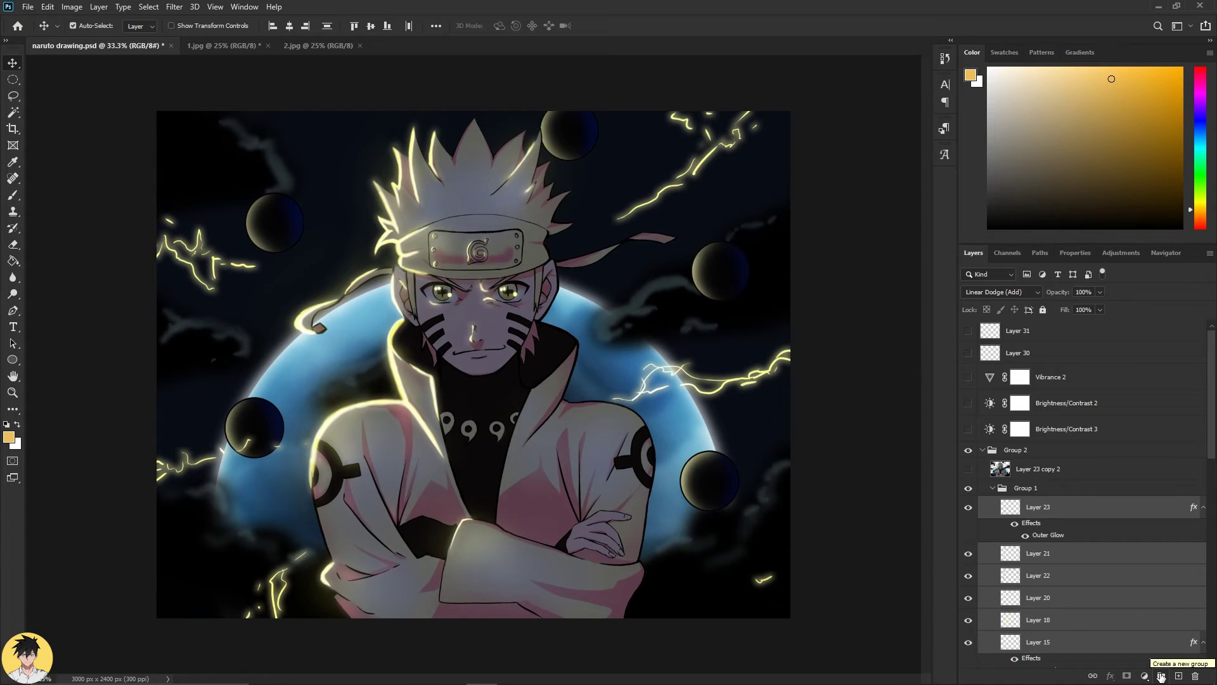
pyautogui.click(993, 489)
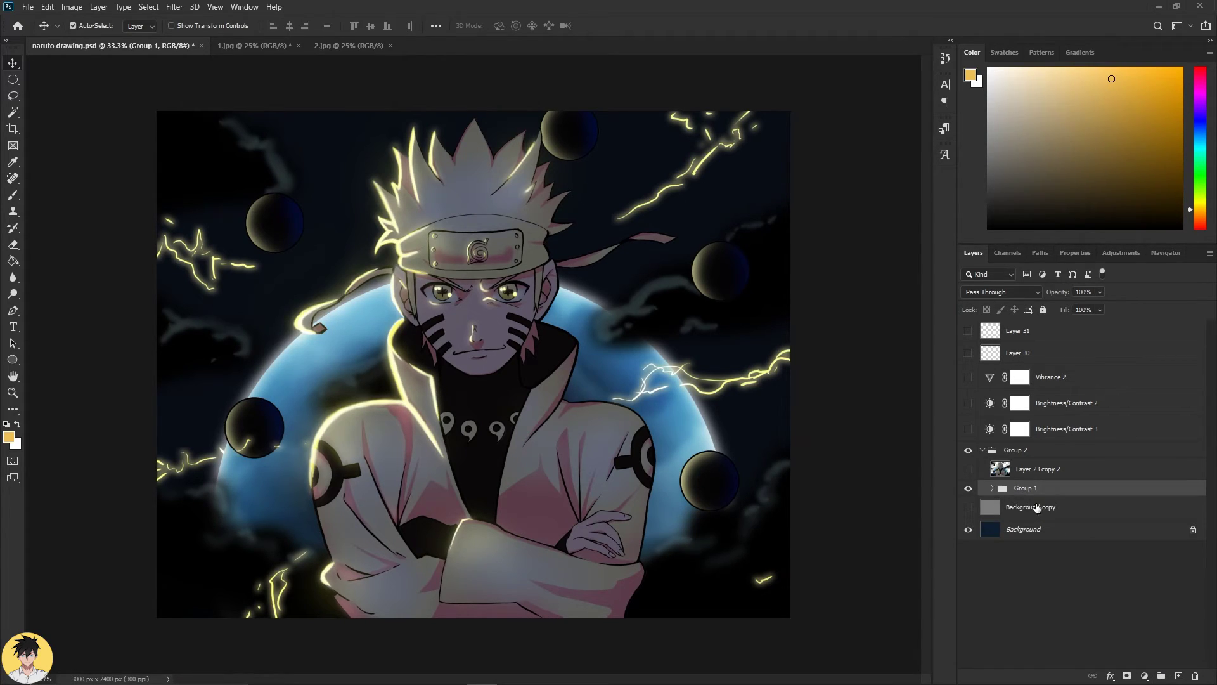
# Compare the canvas with Group 1 hidden and shown to check that it holds the whole illustration.
pyautogui.click(968, 488)
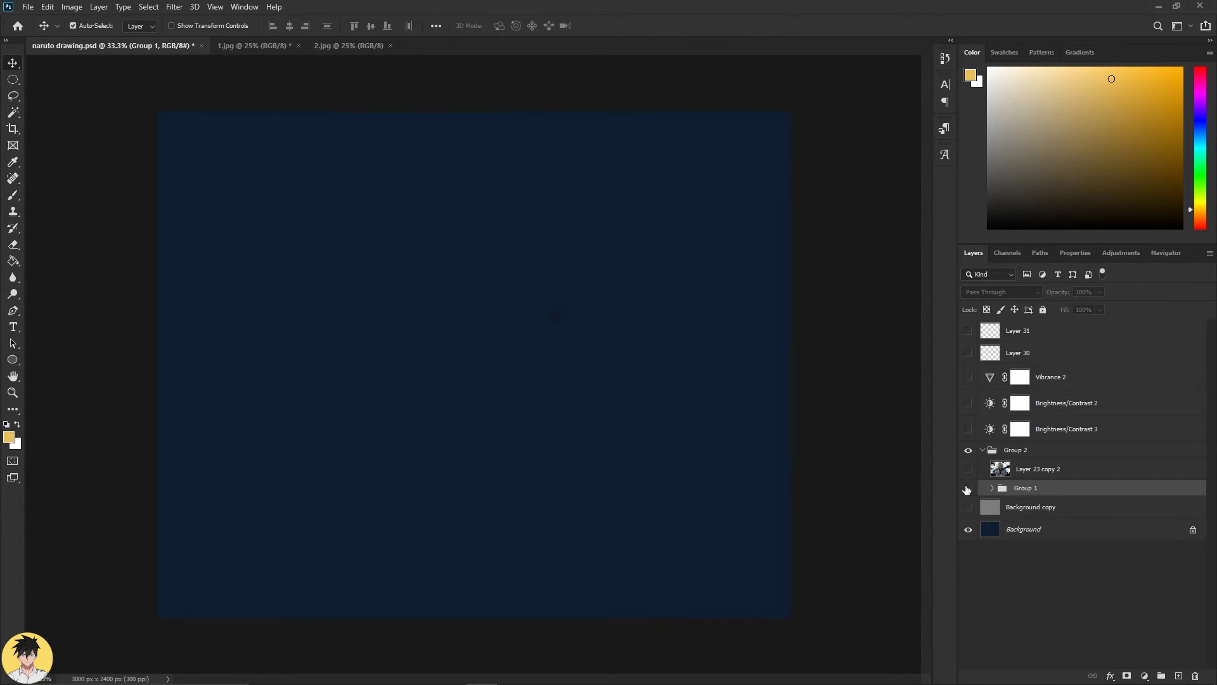
pyautogui.click(968, 488)
pyautogui.click(968, 488)
pyautogui.click(968, 488)
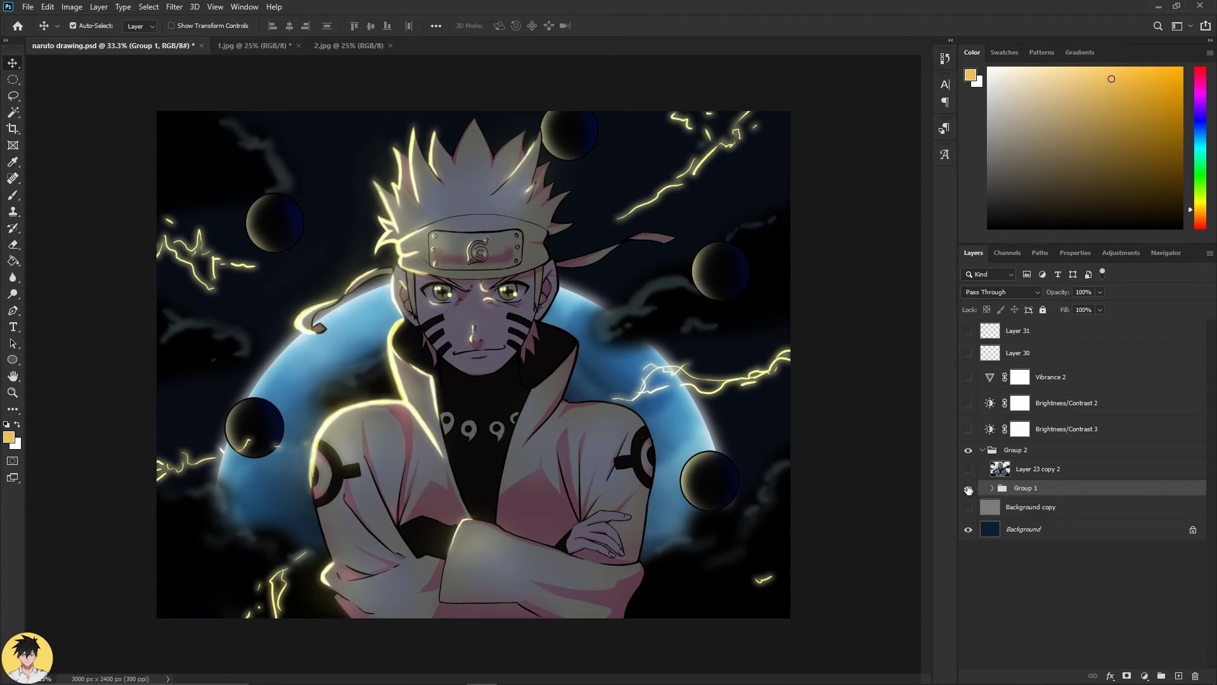
# Duplicate Group 1 and merge the copy into a single layer.
pyautogui.rightClick(1067, 498)
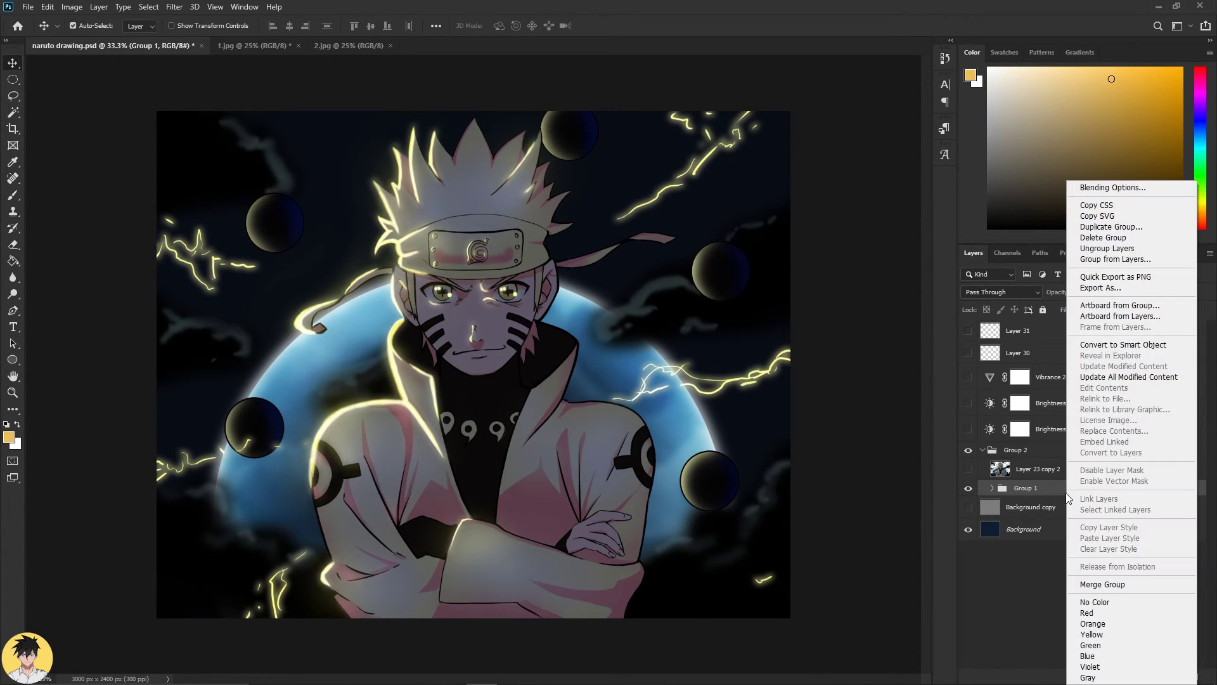
pyautogui.click(1134, 227)
pyautogui.click(714, 187)
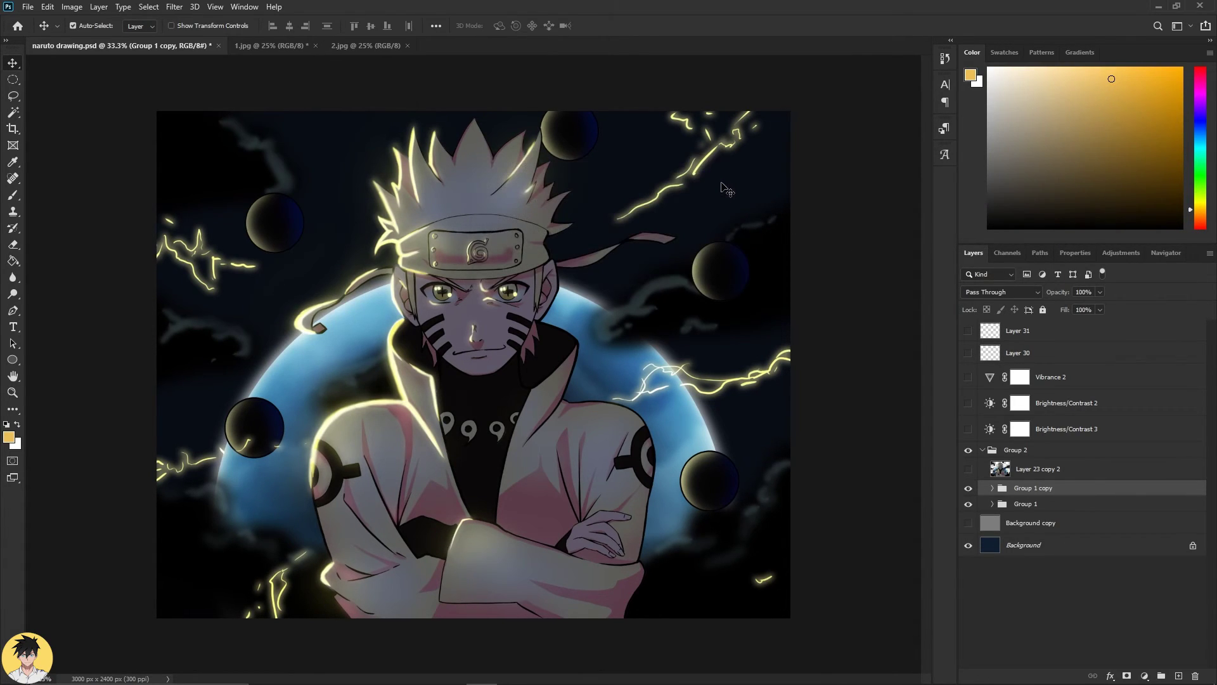
pyautogui.rightClick(1030, 493)
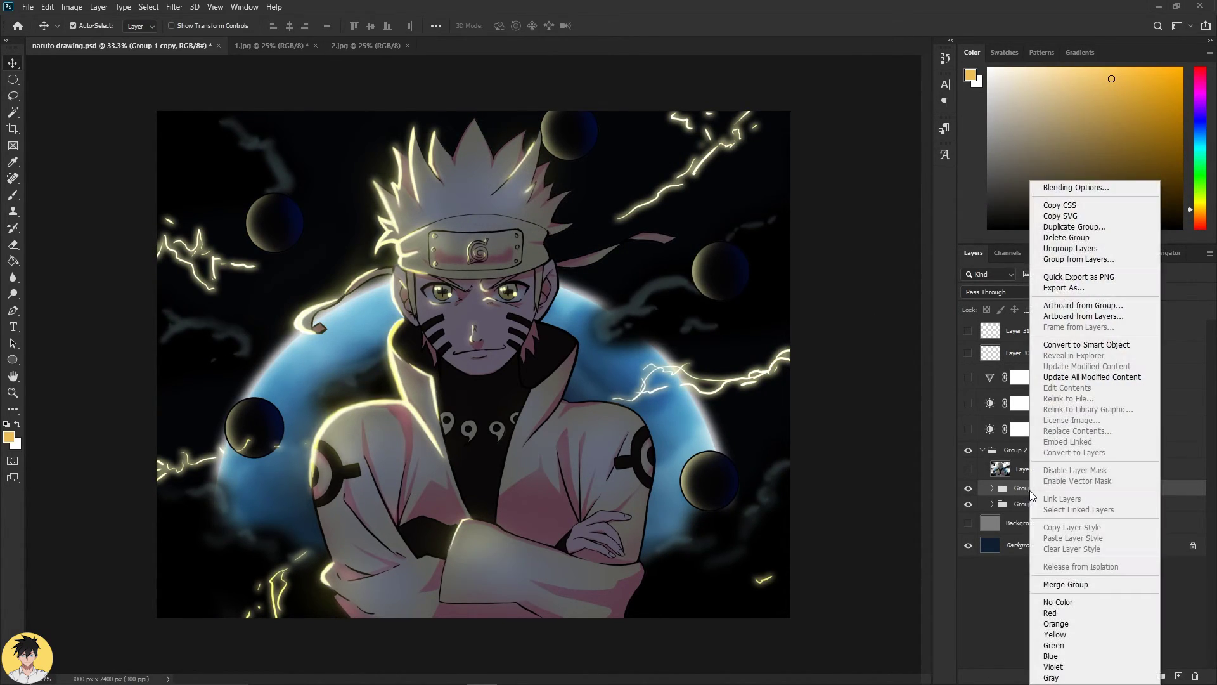
pyautogui.click(1072, 583)
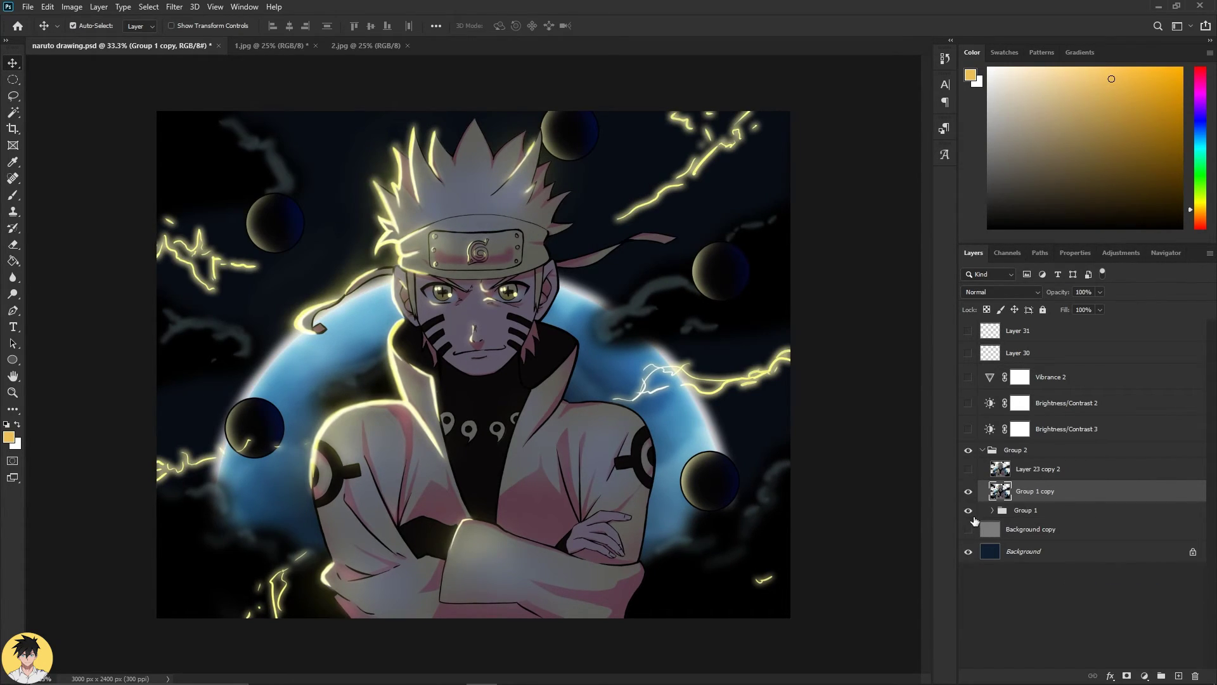
# View Group 1 and its merged copy separately to compare the two versions of the artwork.
pyautogui.click(968, 491)
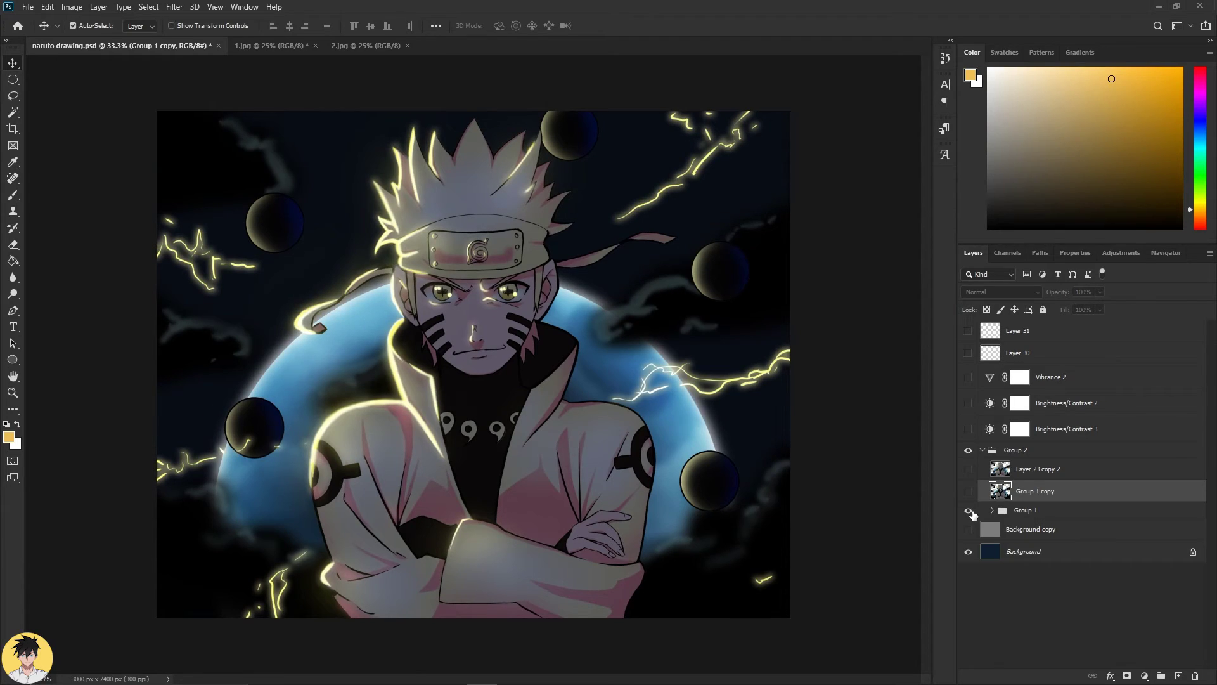
pyautogui.click(970, 512)
pyautogui.click(970, 511)
pyautogui.click(969, 512)
pyautogui.click(969, 511)
pyautogui.click(969, 511)
pyautogui.click(967, 491)
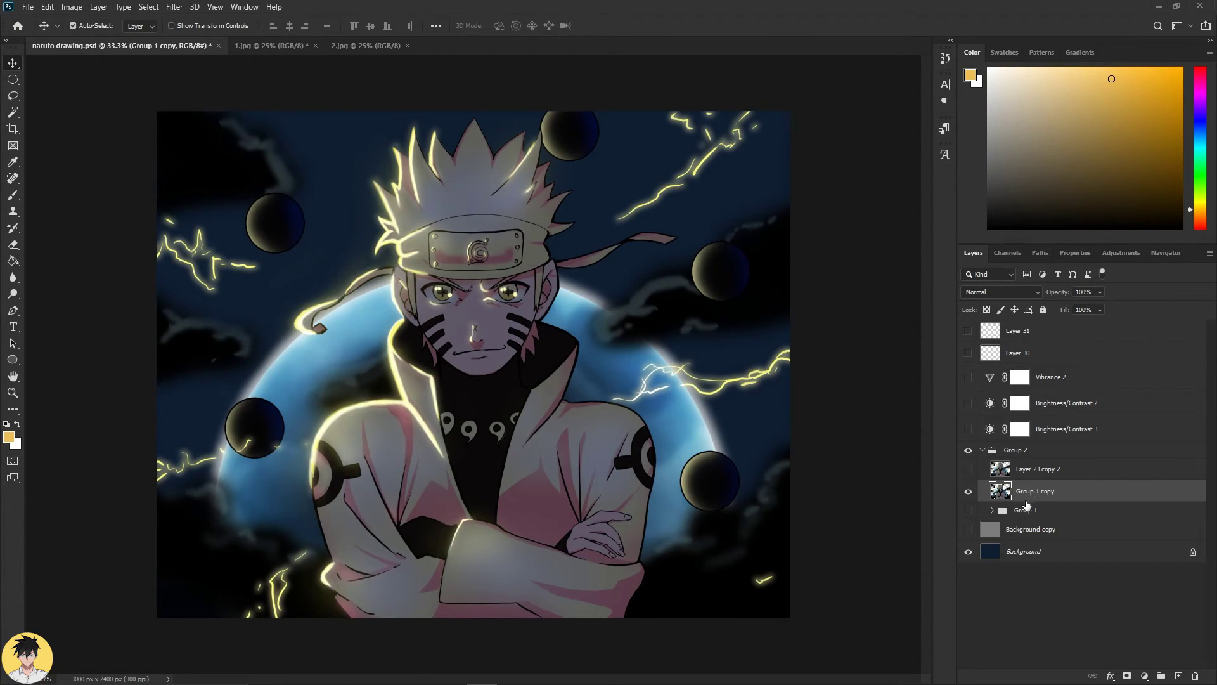
# Show Group 1 beneath its merged copy, and compare the artwork with the copy hidden and shown.
pyautogui.press('z')
pyautogui.moveTo(696, 472)
pyautogui.mouseDown()
pyautogui.moveTo(767, 471)
pyautogui.moveTo(703, 469)
pyautogui.mouseUp()
pyautogui.press('v')
pyautogui.click(968, 511)
pyautogui.click(968, 491)
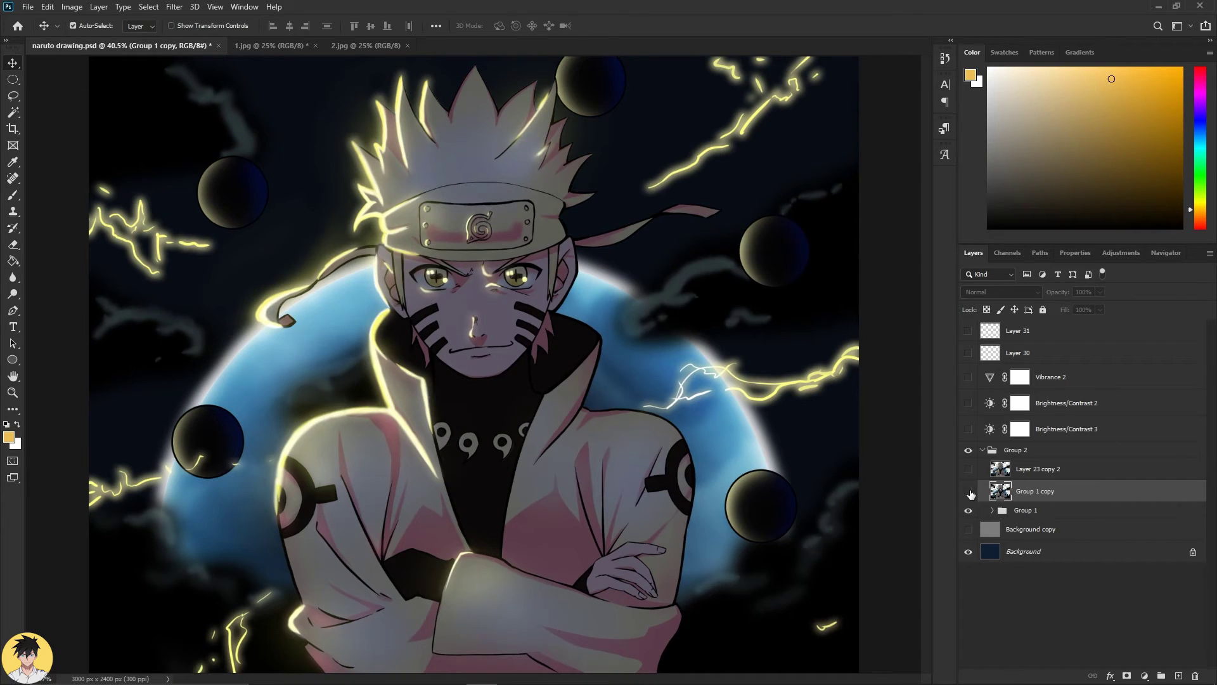
pyautogui.click(968, 491)
# Apply a Gaussian Blur with a radius of 23.5 pixels to the merged Group 1 copy layer.
pyautogui.click(175, 7)
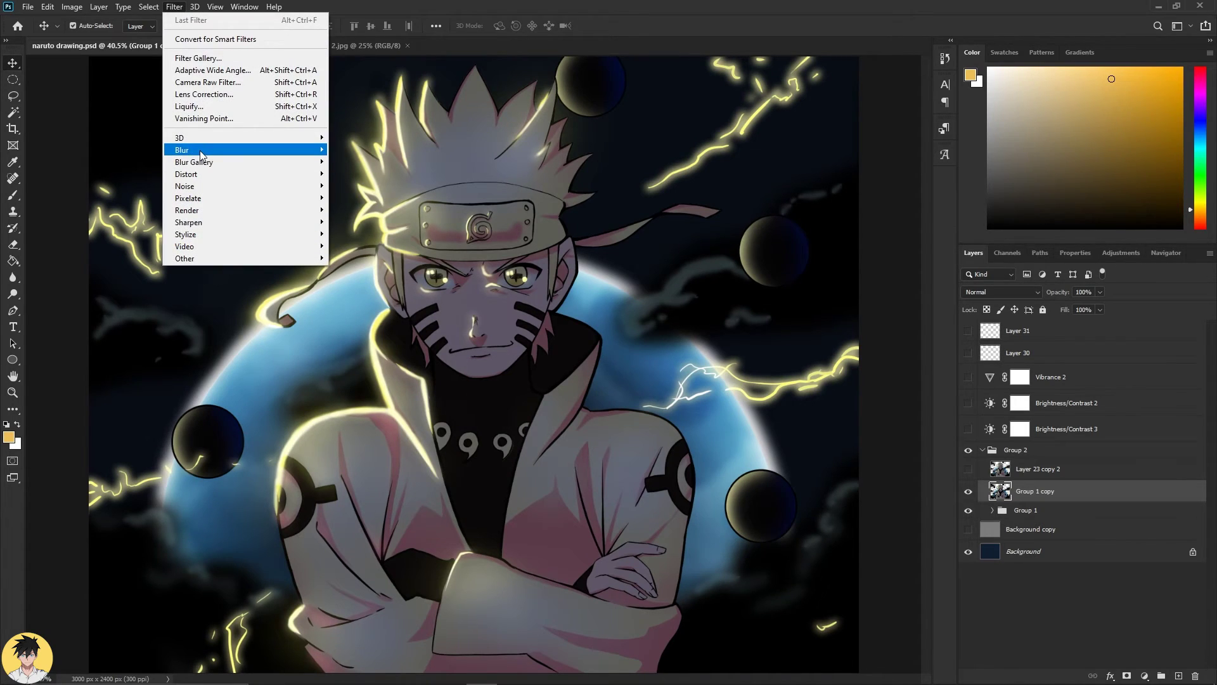
pyautogui.moveTo(200, 152)
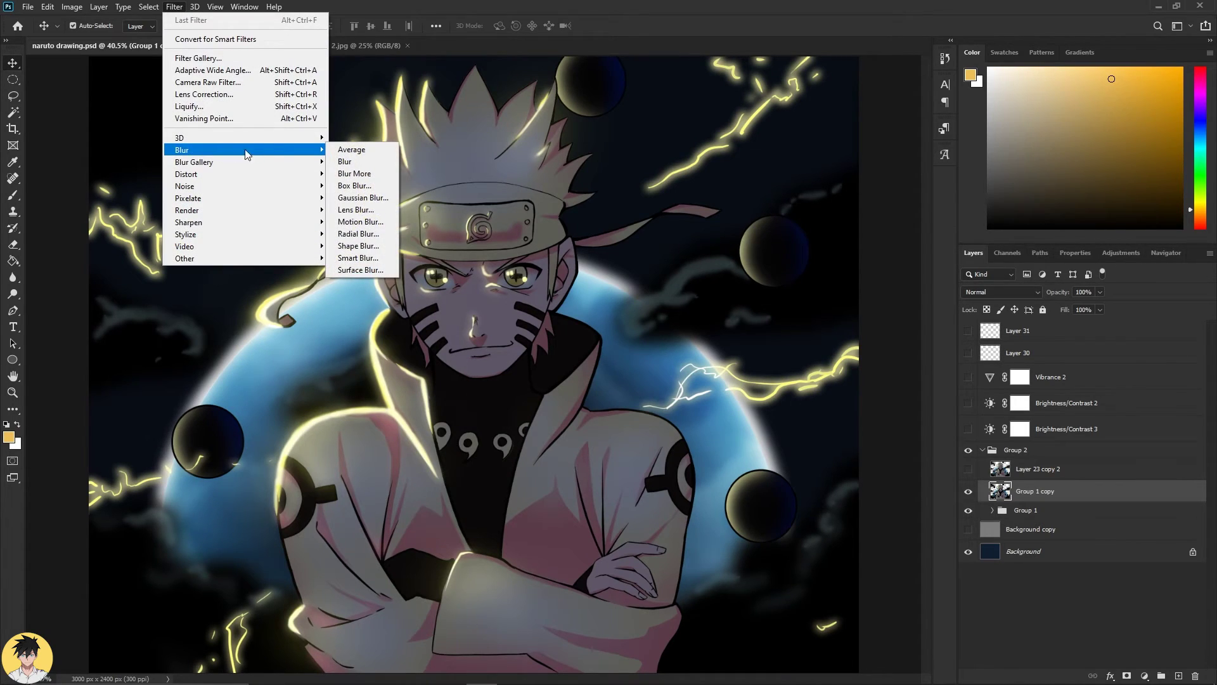
pyautogui.click(358, 198)
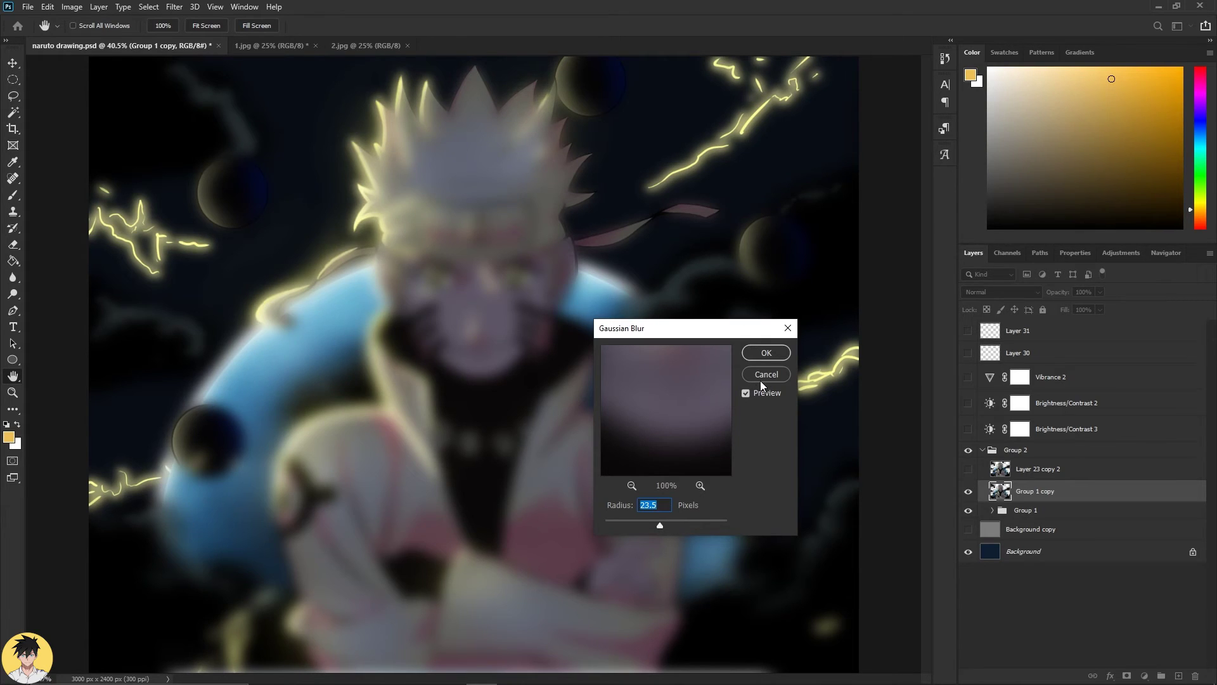
pyautogui.click(767, 353)
pyautogui.press('v')
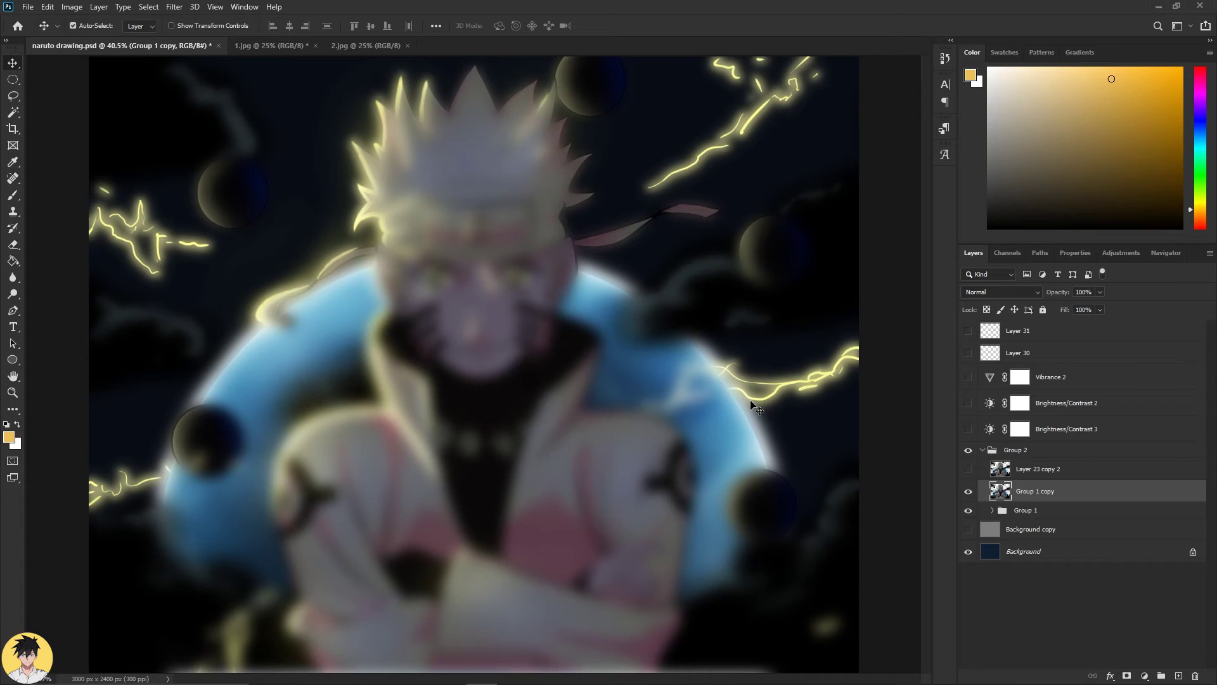
pyautogui.press('ctrl')
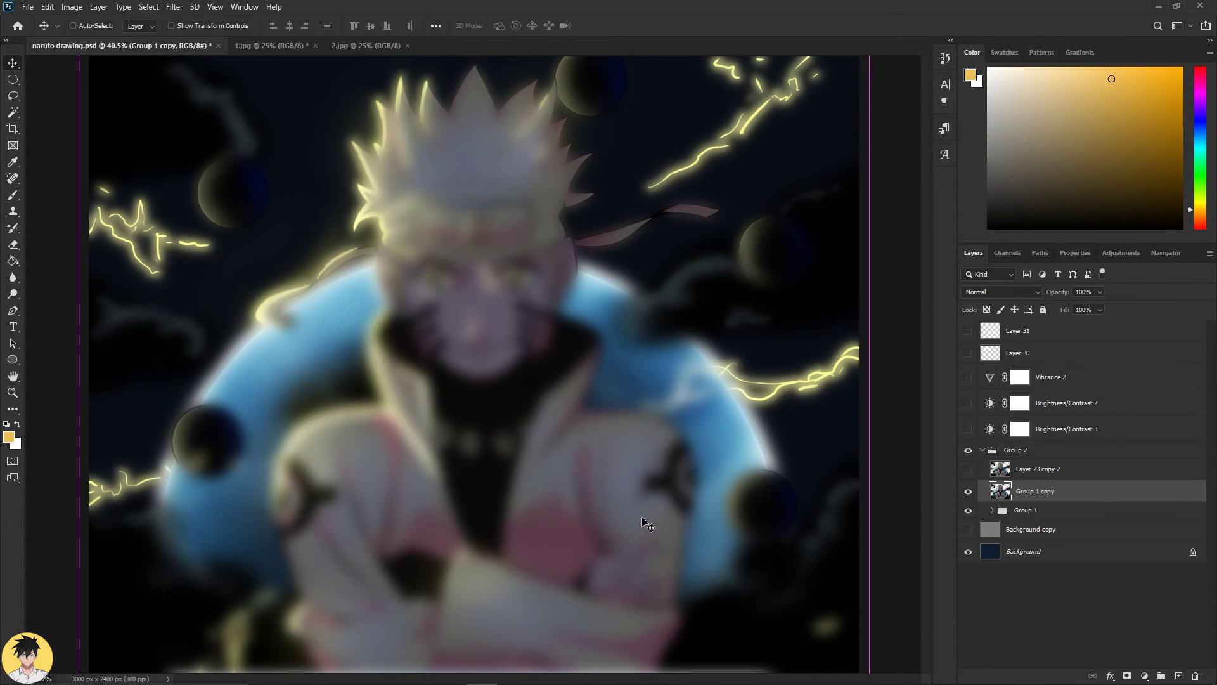
# Set the blurred Group 1 copy layer to the Lighten blend mode and reduce its opacity to 22%.
pyautogui.scroll(-3, 630, 462)
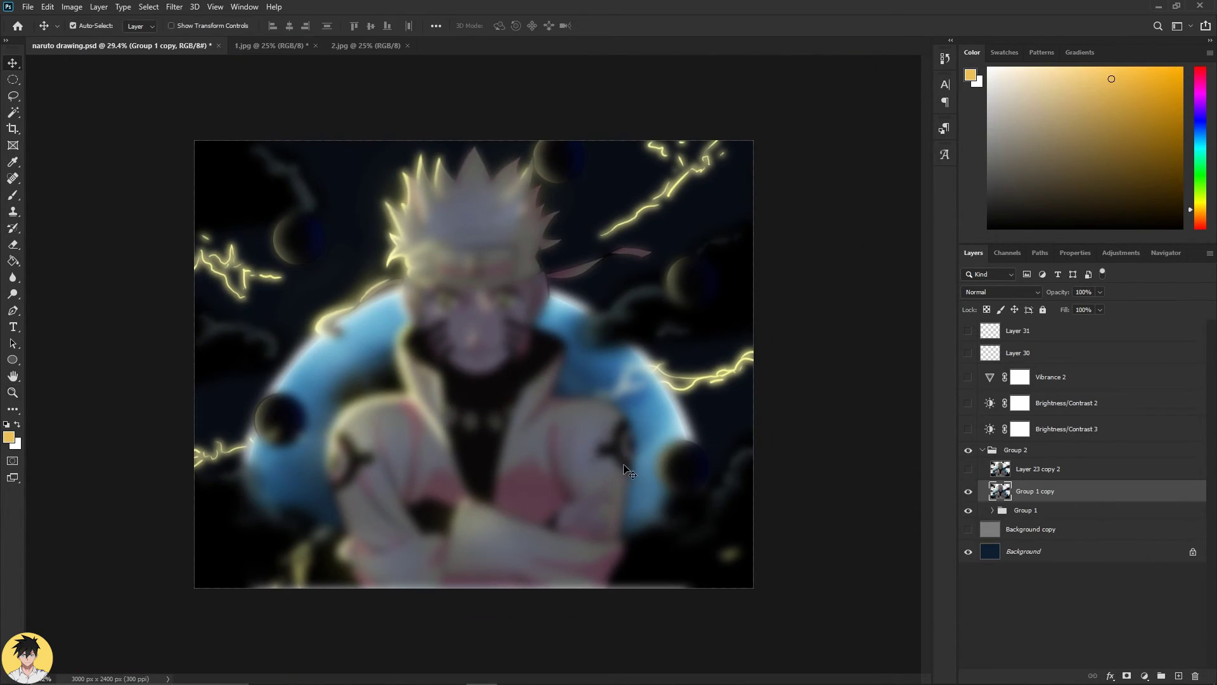
pyautogui.click(838, 446)
pyautogui.click(1054, 491)
pyautogui.click(981, 291)
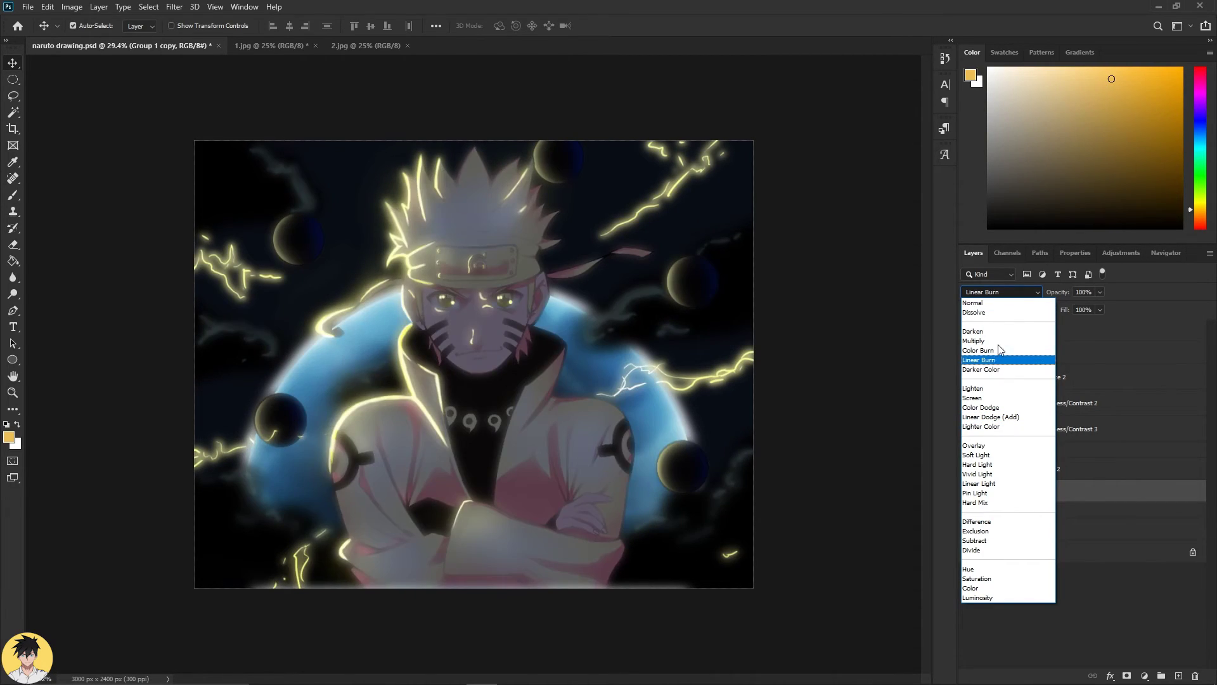
pyautogui.click(992, 389)
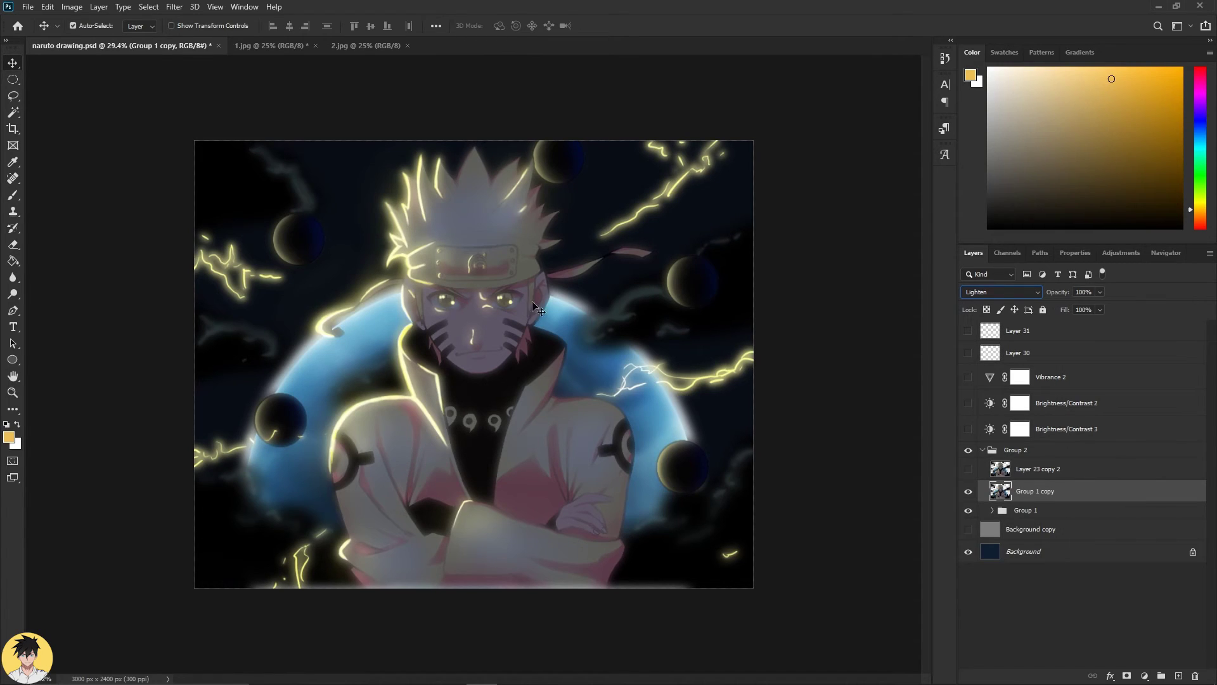
pyautogui.moveTo(1057, 292)
pyautogui.mouseDown()
pyautogui.moveTo(1041, 296)
pyautogui.moveTo(1062, 295)
pyautogui.mouseUp()
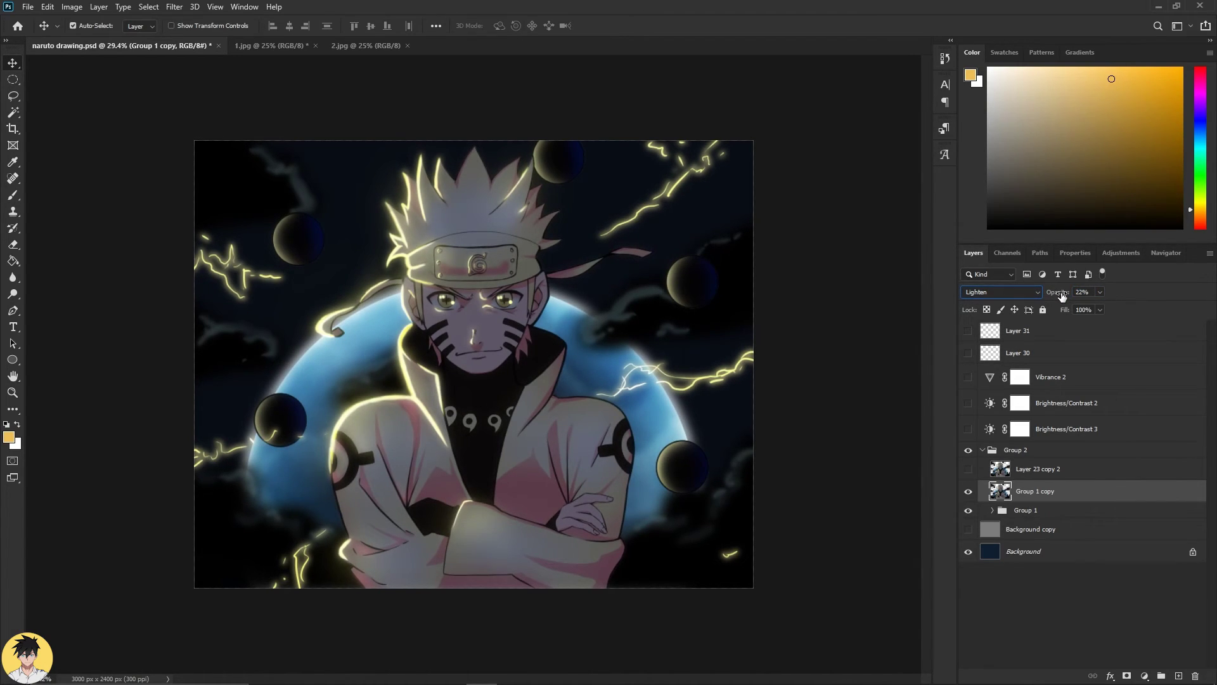
pyautogui.click(853, 444)
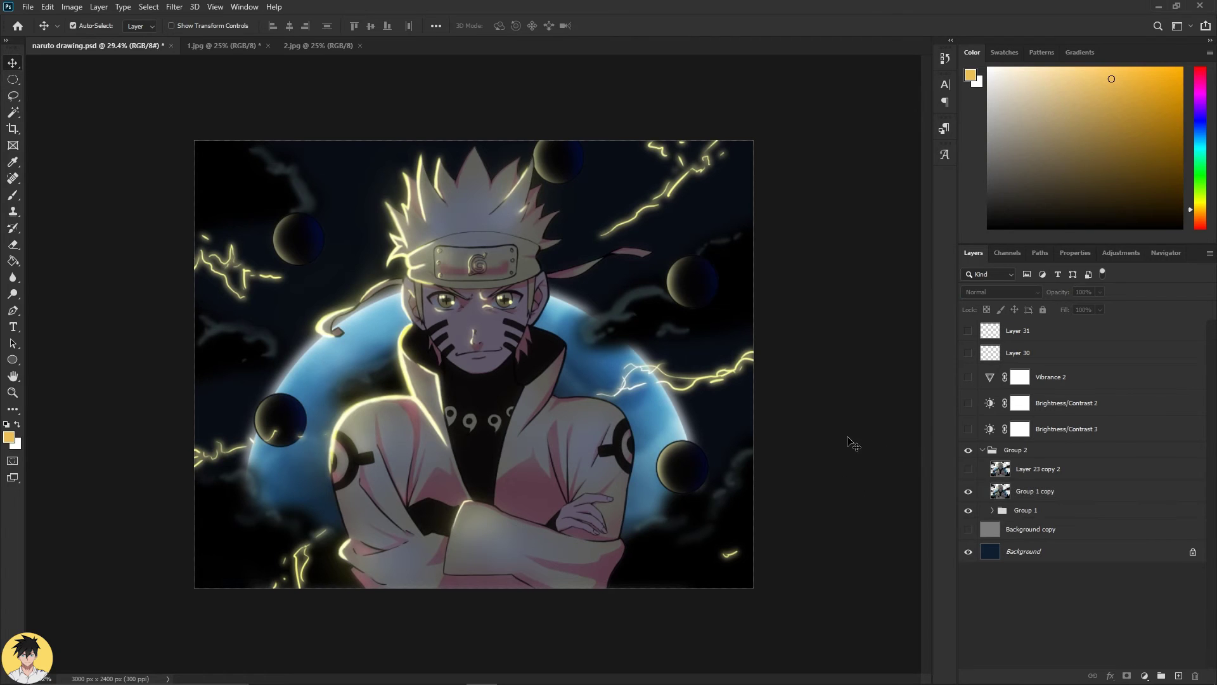
# Examine the glow on the face and headband up close, and check it across the whole artwork.
pyautogui.click(710, 538)
pyautogui.scroll(5, 570, 476)
pyautogui.moveTo(505, 302); pyautogui.dragTo(602, 481)
pyautogui.press('z')
pyautogui.moveTo(500, 337); pyautogui.dragTo(559, 348)
pyautogui.scroll(-8, 195, 395)
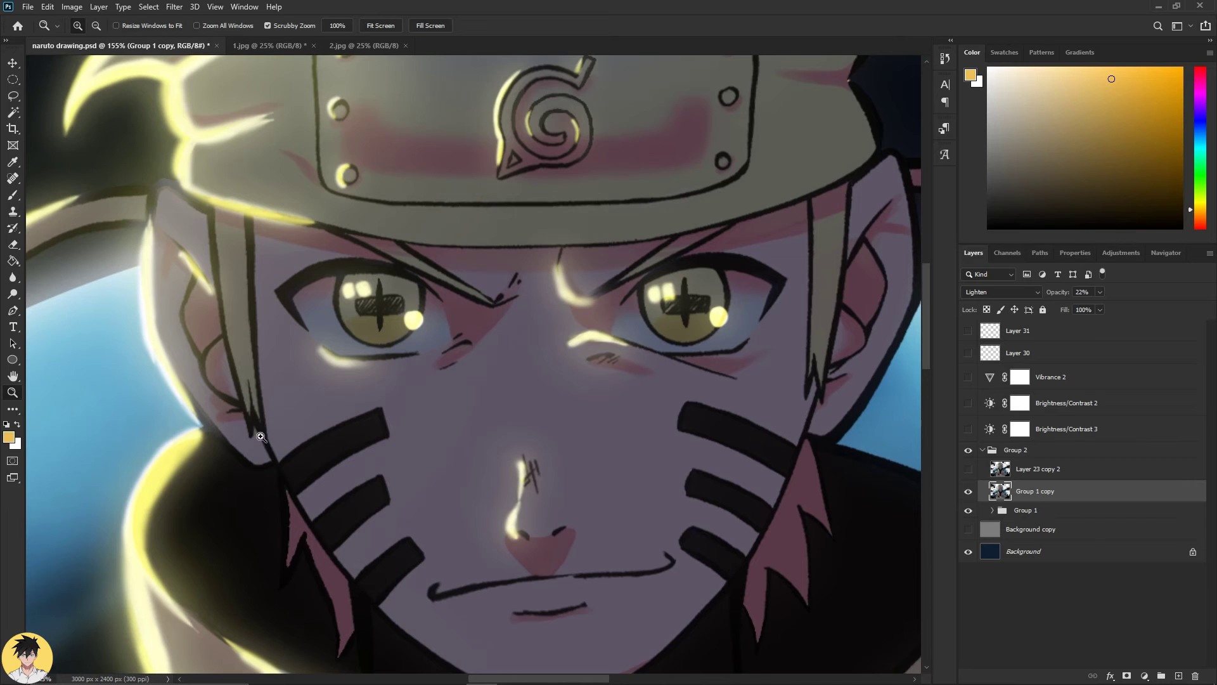
pyautogui.scroll(-6, 195, 395)
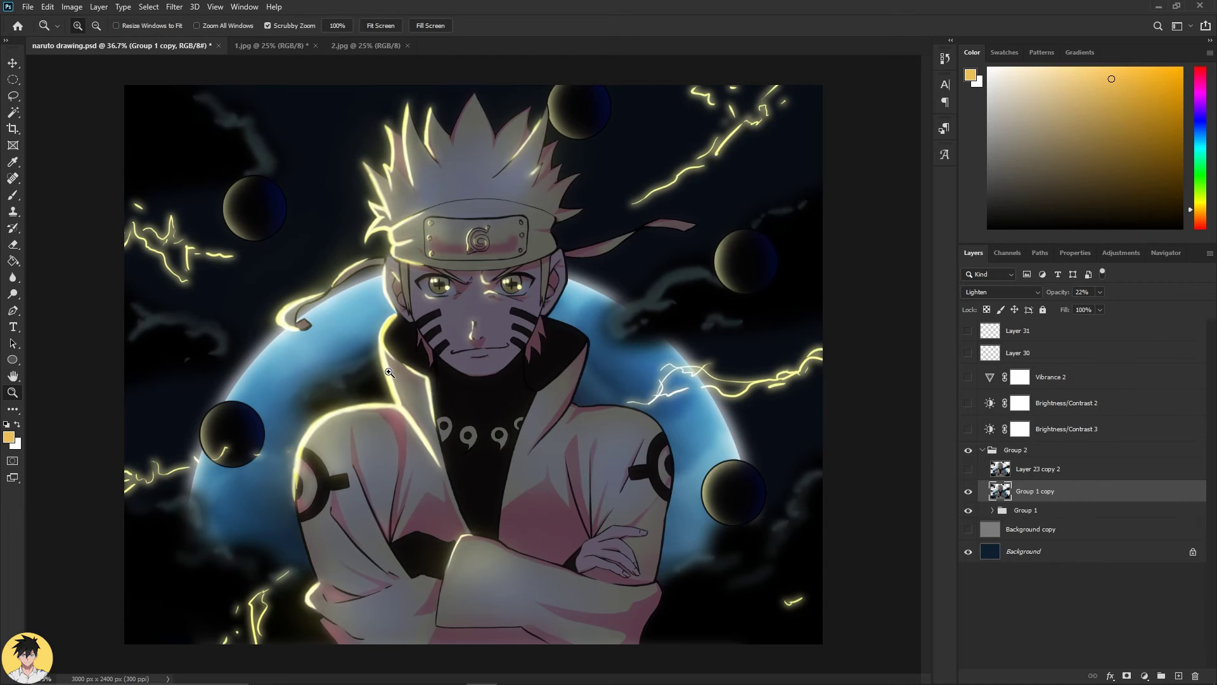
pyautogui.moveTo(474, 357); pyautogui.dragTo(439, 358)
# Hide the Group 1 copy layer and delete it from Group 2.
pyautogui.click(967, 490)
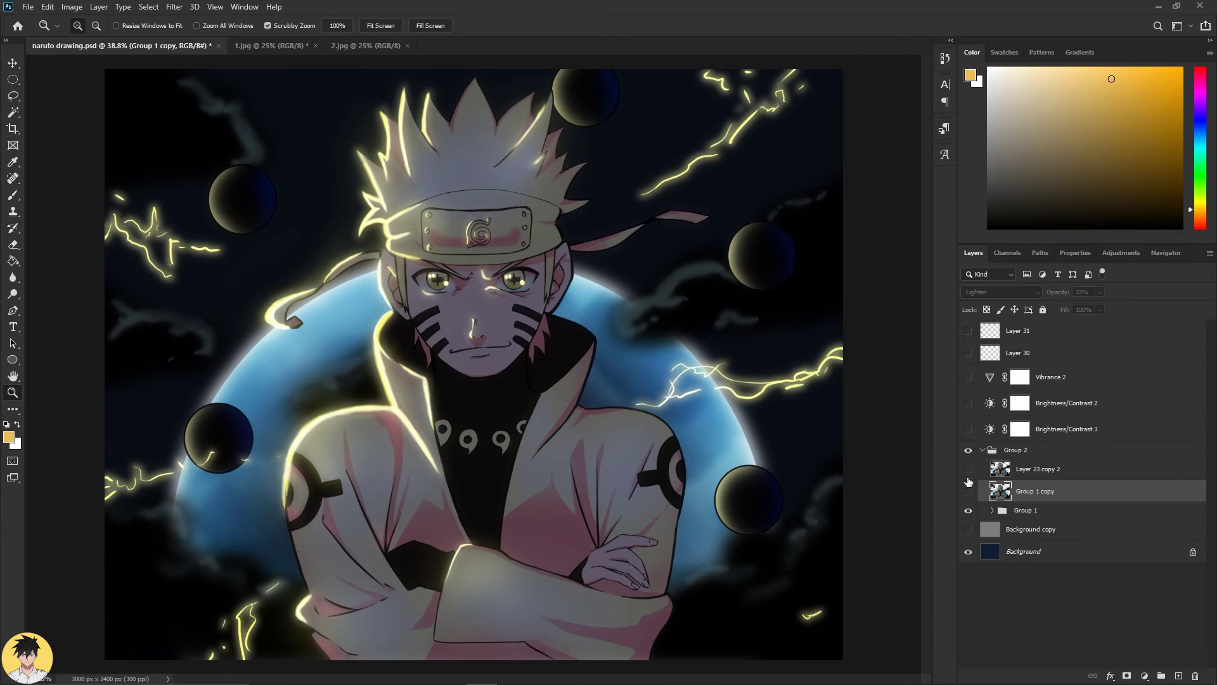
pyautogui.click(967, 470)
pyautogui.press('Delete')
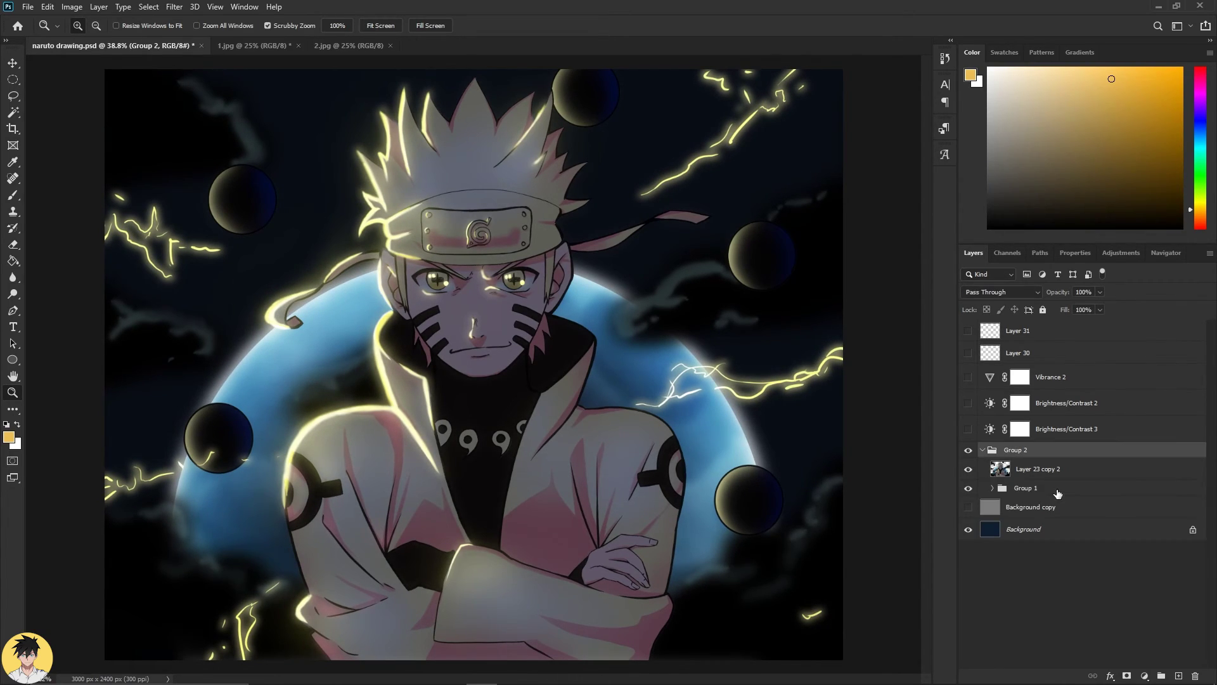
# Compare the artwork with Layer 23 copy 2 hidden and shown, and leave the layer visible.
pyautogui.click(968, 469)
pyautogui.click(968, 469)
pyautogui.click(967, 470)
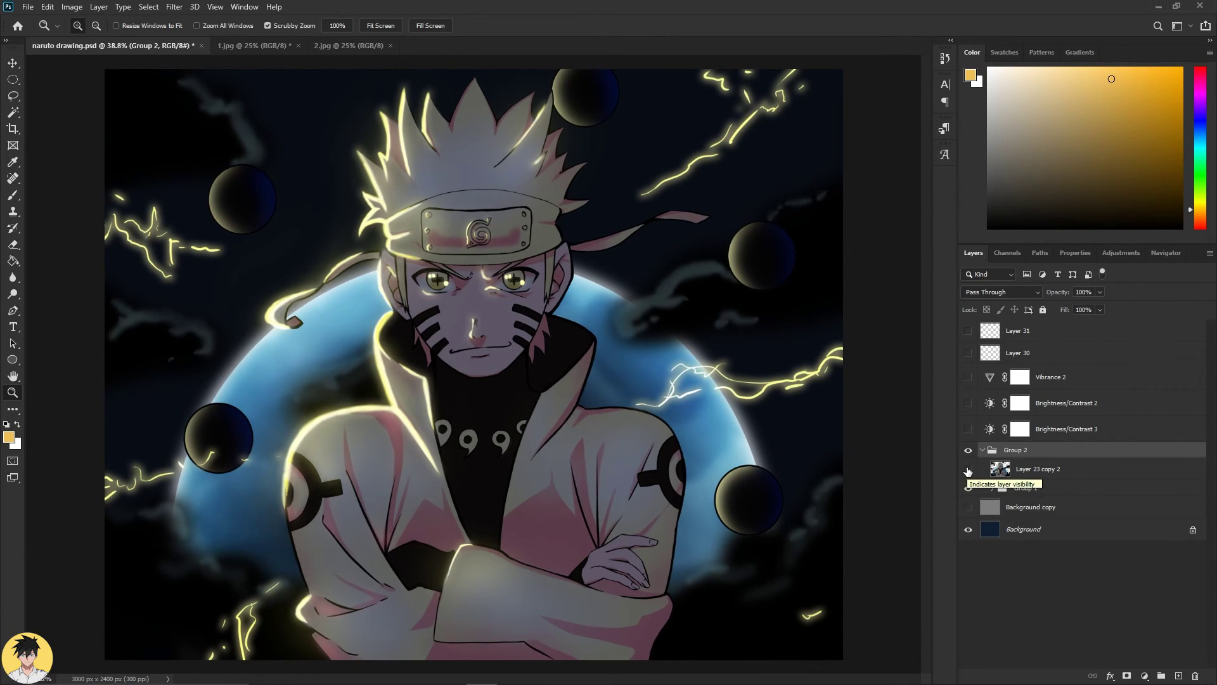
pyautogui.click(967, 470)
pyautogui.click(968, 470)
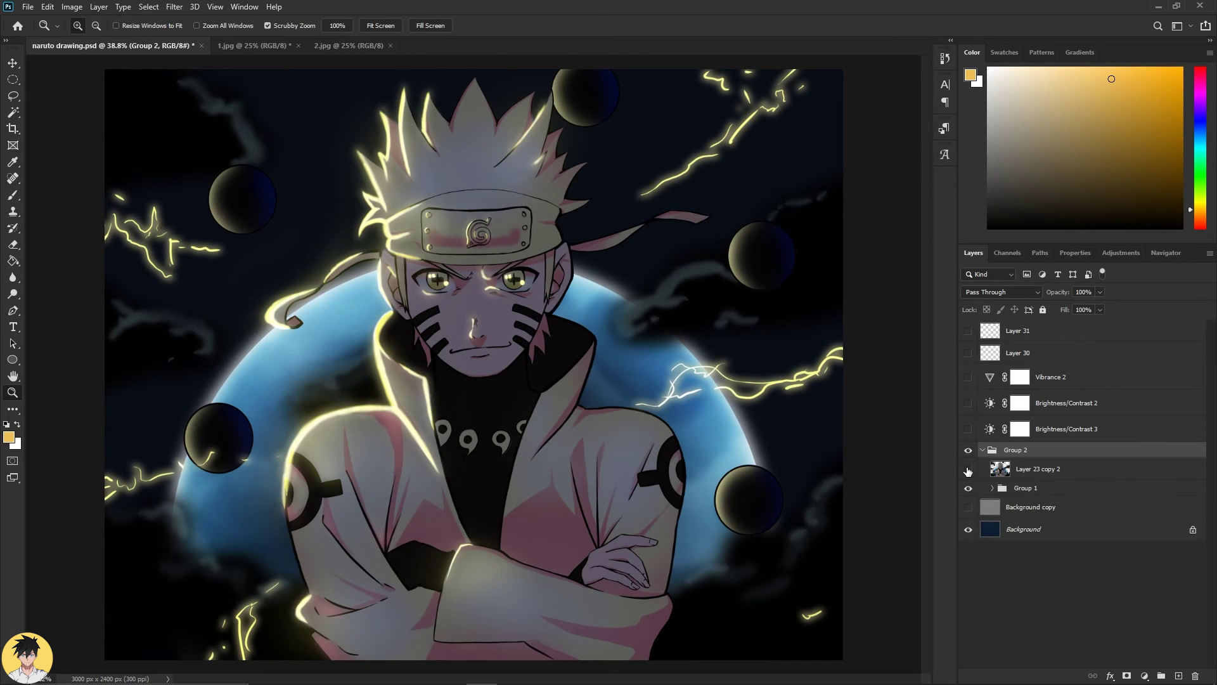
pyautogui.click(968, 469)
pyautogui.moveTo(616, 349)
pyautogui.mouseDown()
pyautogui.moveTo(687, 348)
pyautogui.moveTo(618, 359)
pyautogui.mouseUp()
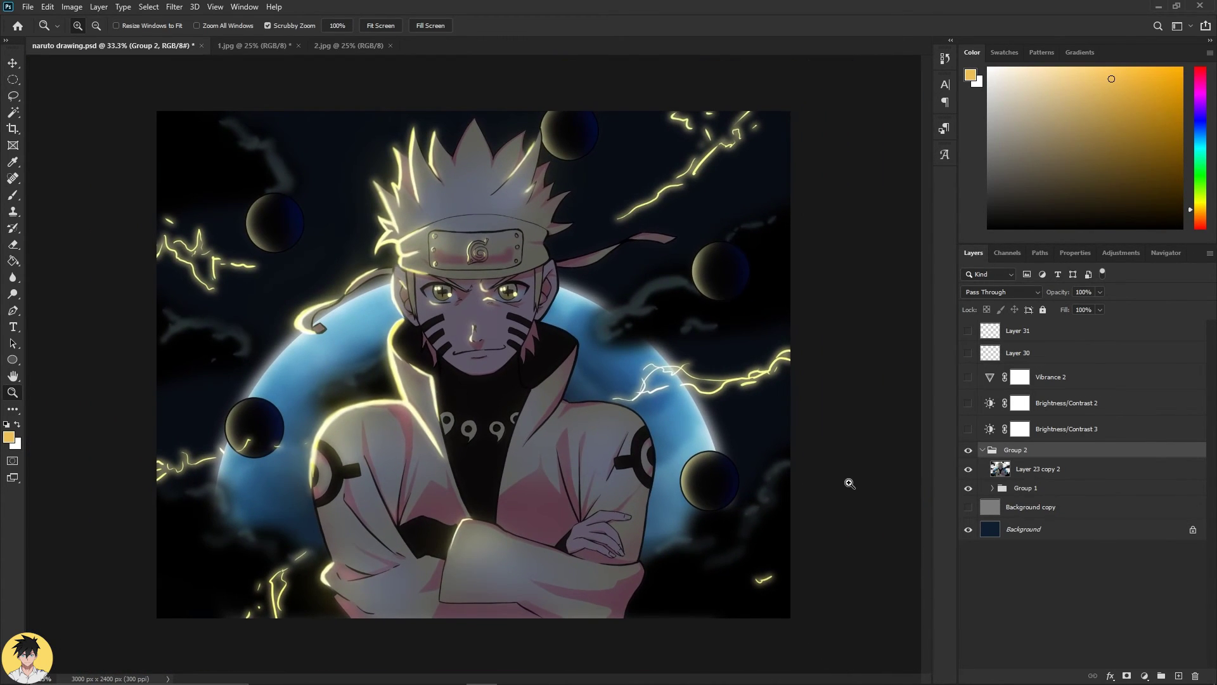
# Add a Brightness/Contrast adjustment layer inside Group 2 and delete it again.
pyautogui.click(1061, 382)
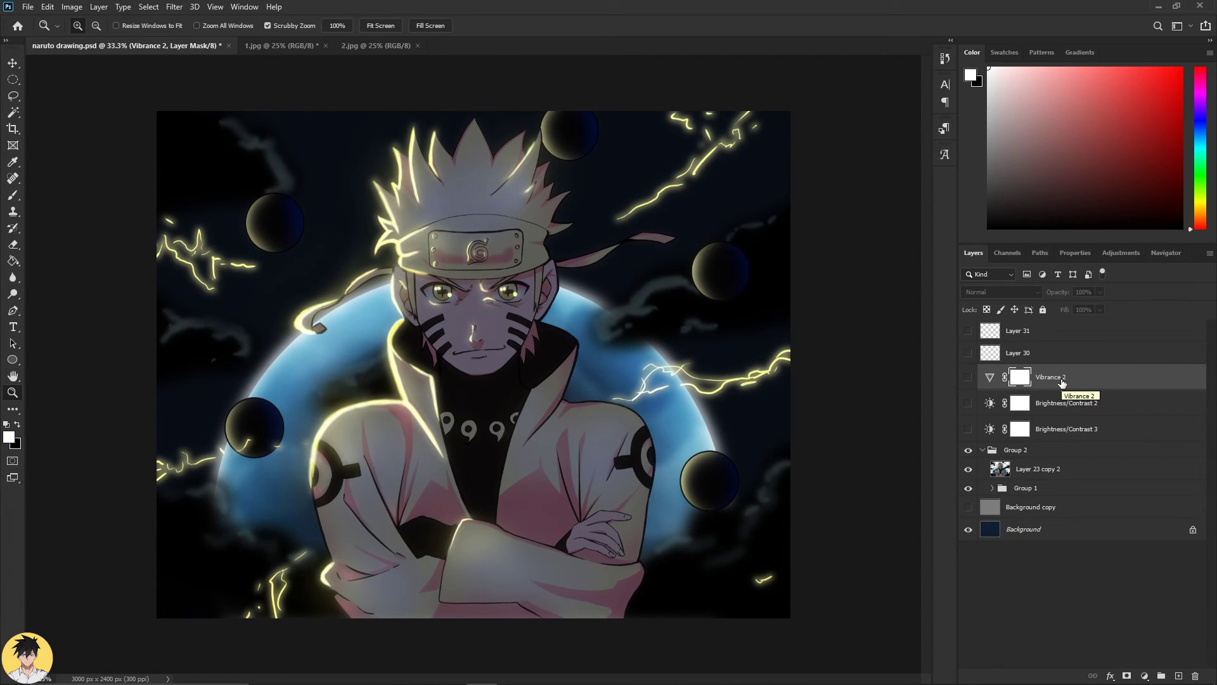
pyautogui.click(1071, 429)
pyautogui.click(1161, 646)
pyautogui.click(1041, 457)
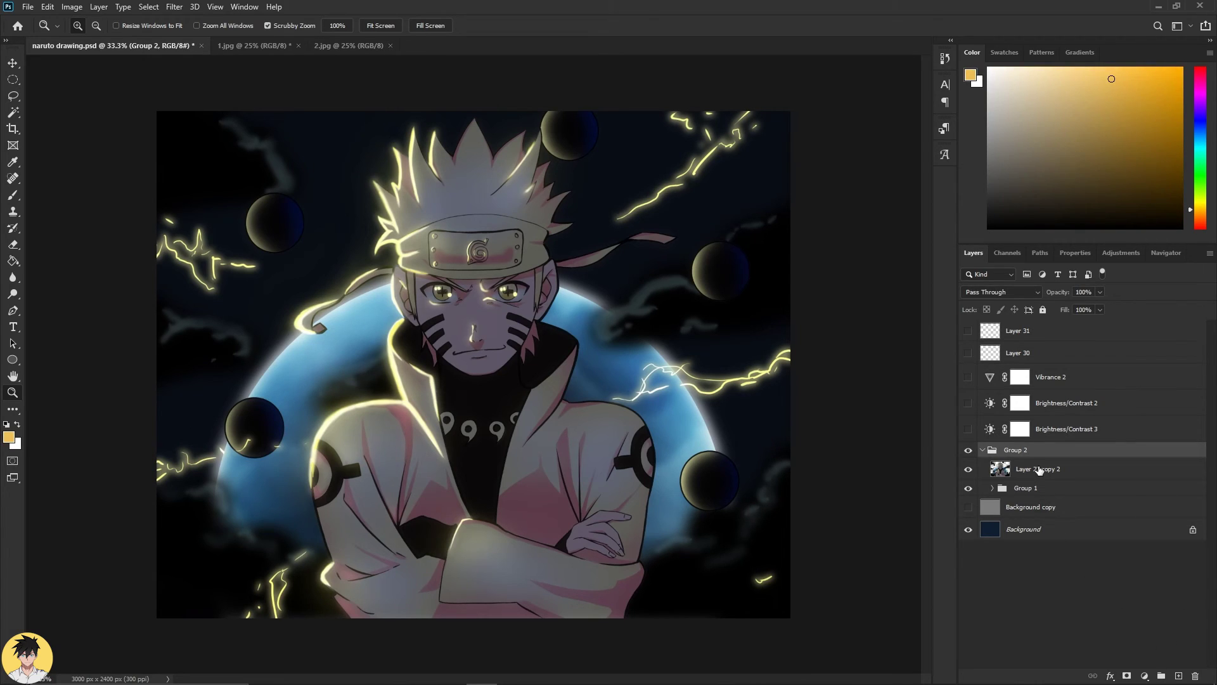
pyautogui.click(1121, 254)
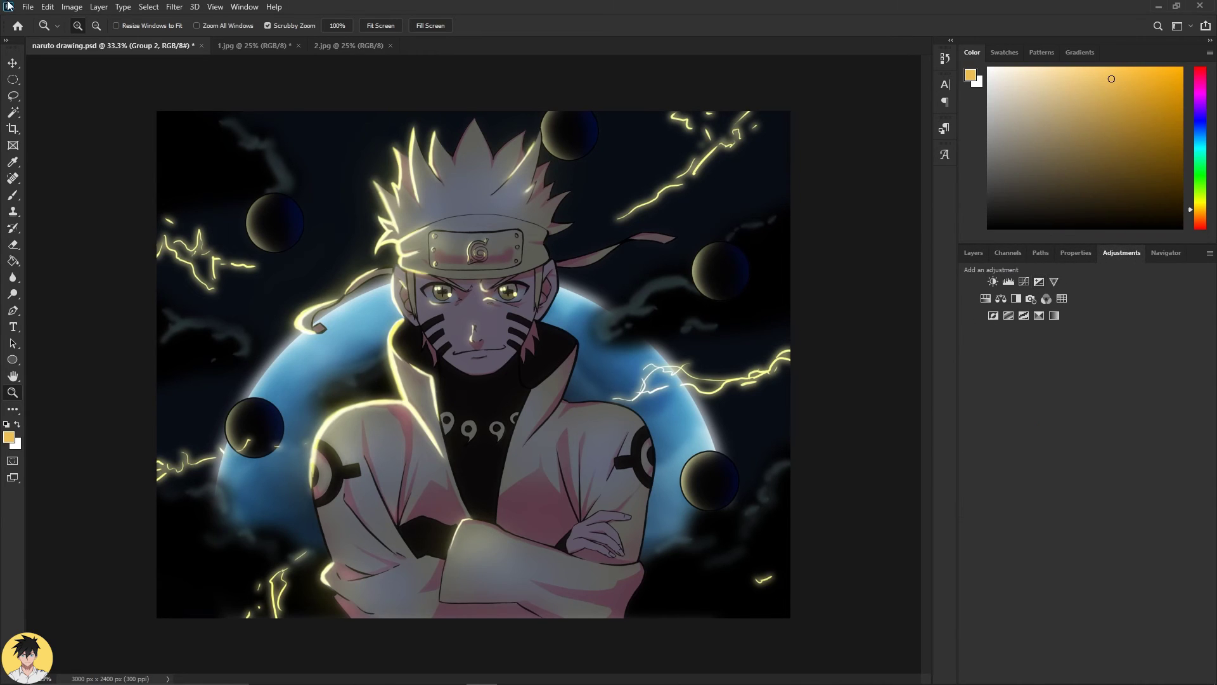
pyautogui.click(244, 7)
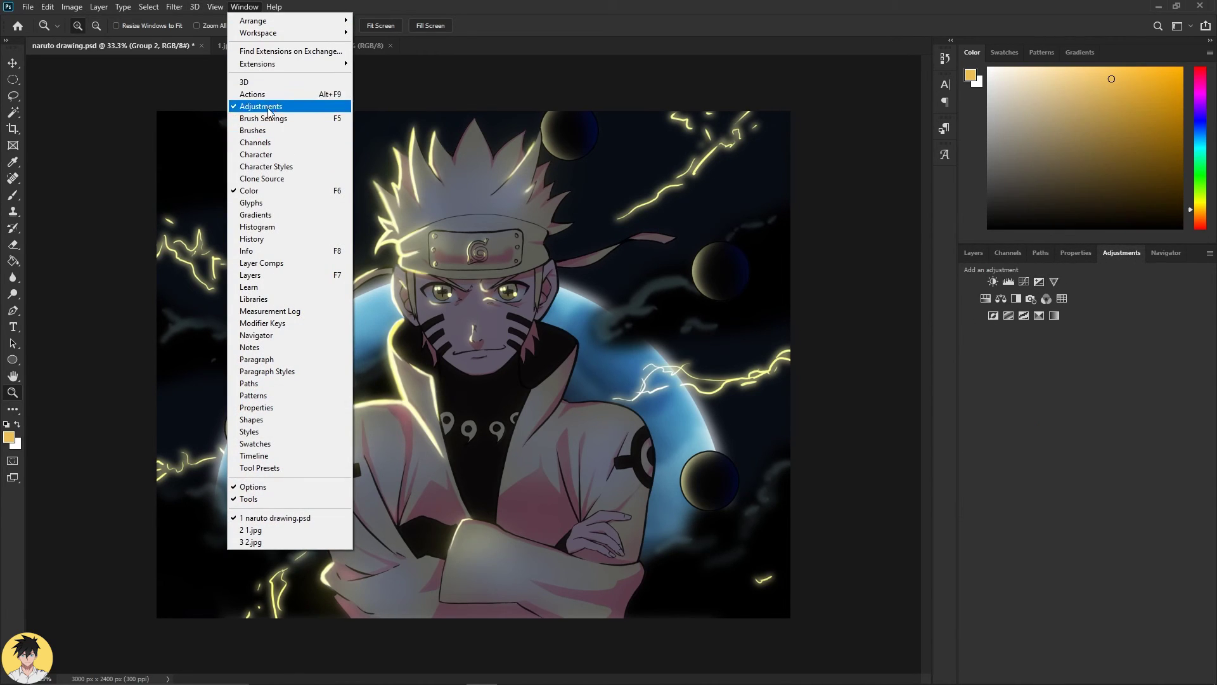
pyautogui.click(1030, 396)
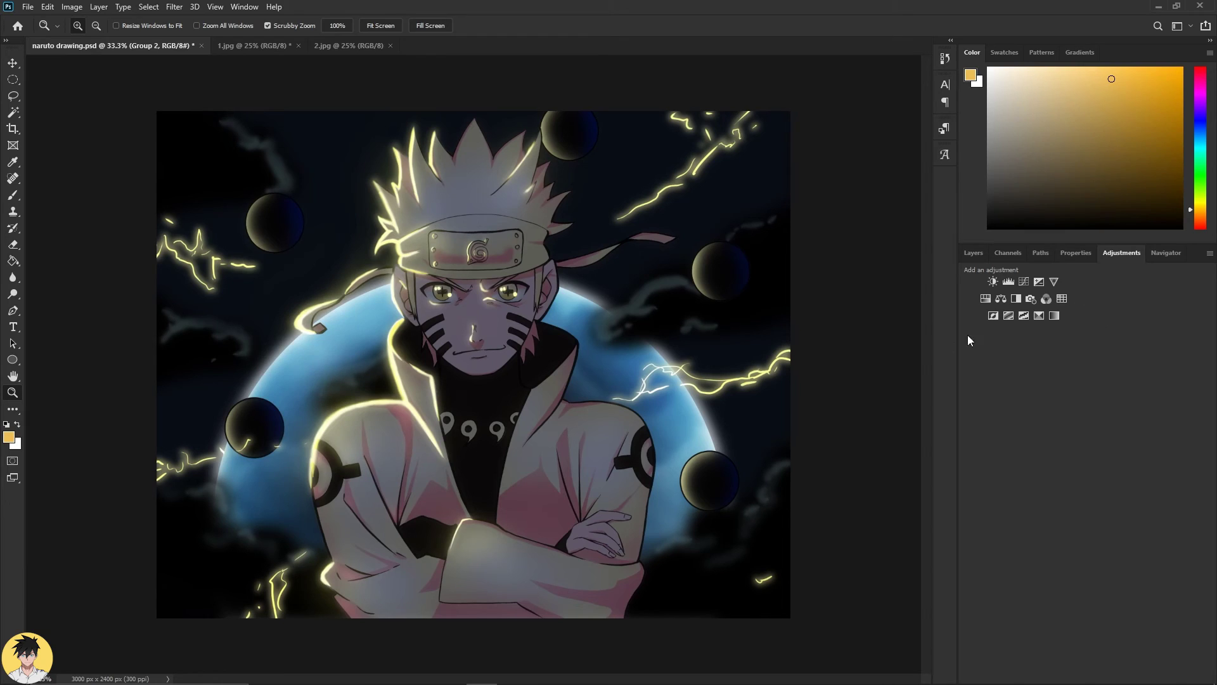
pyautogui.click(997, 287)
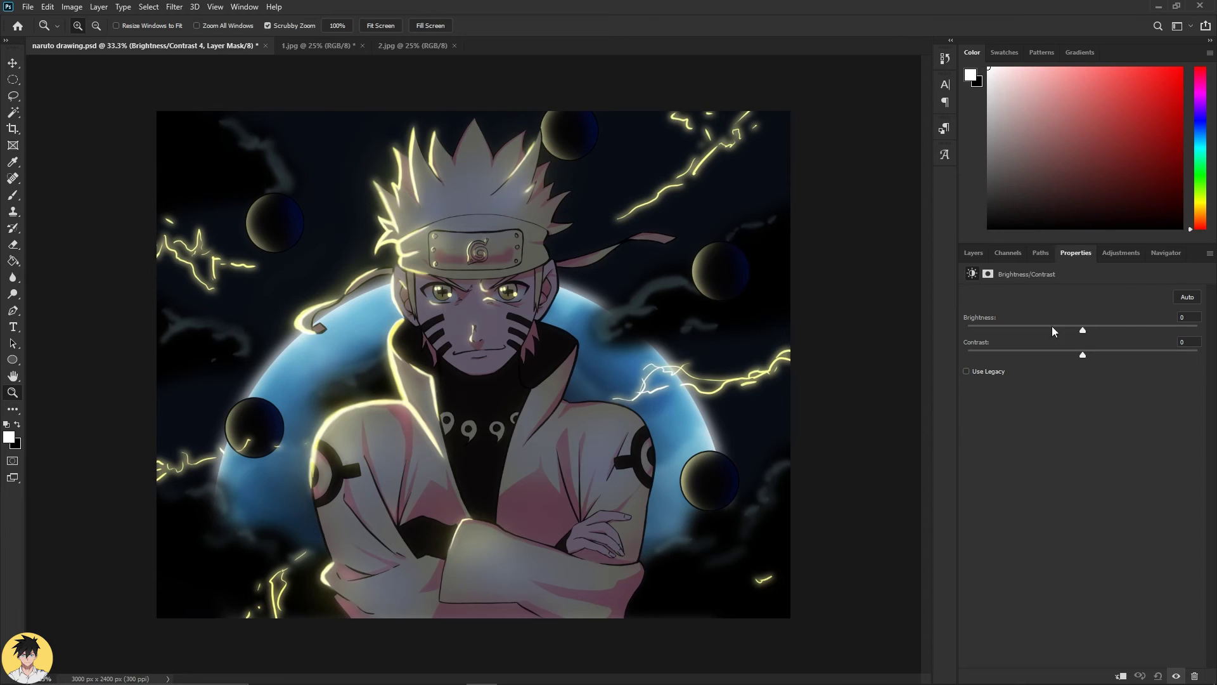
pyautogui.click(980, 256)
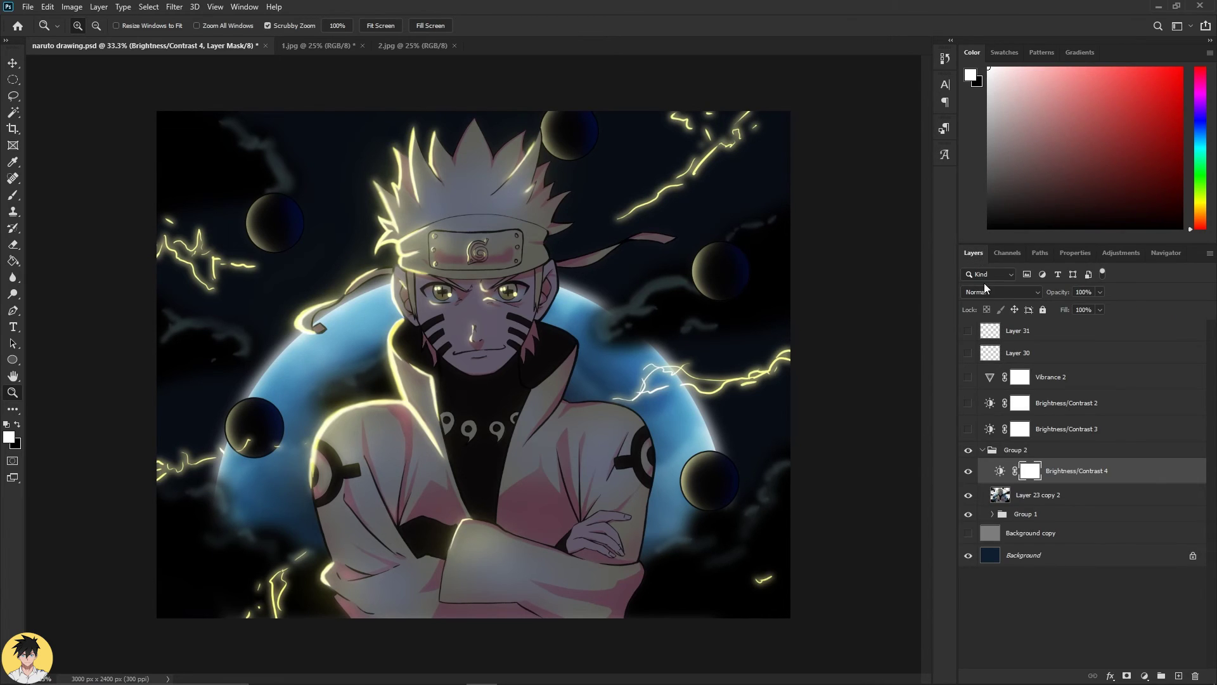
pyautogui.press('Delete')
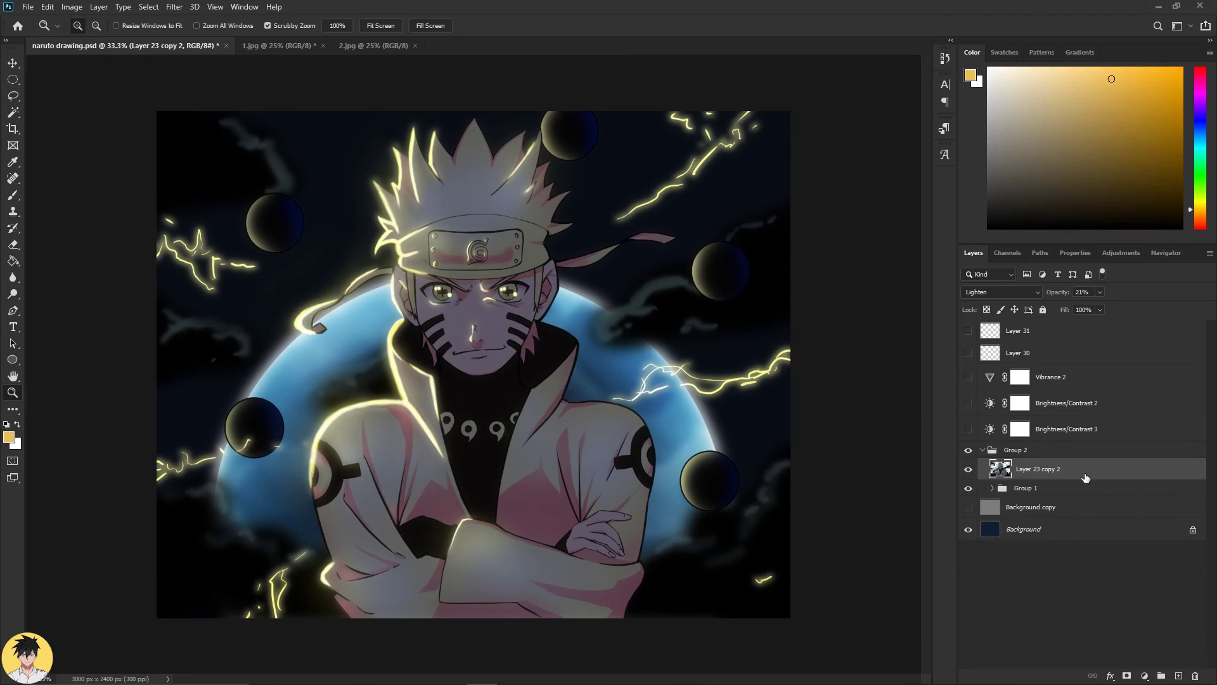
# Show the Brightness/Contrast 3, Brightness/Contrast 2 and Vibrance 2 adjustment layers above Group 2.
pyautogui.click(1067, 431)
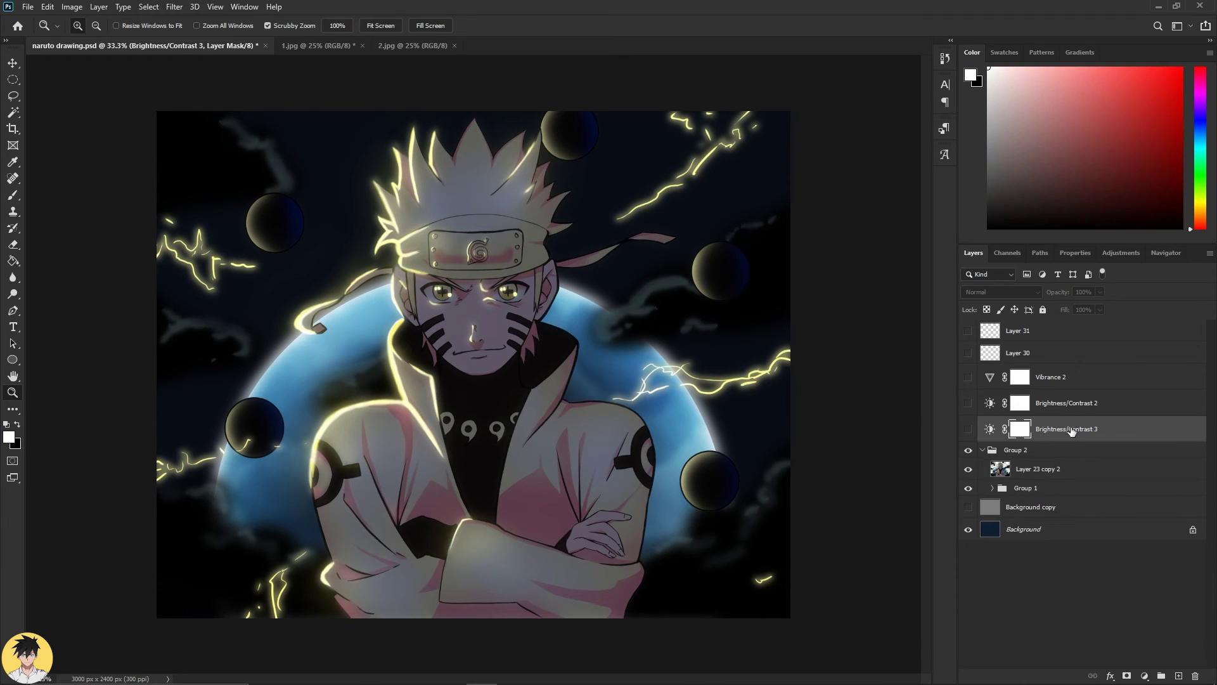
pyautogui.click(968, 431)
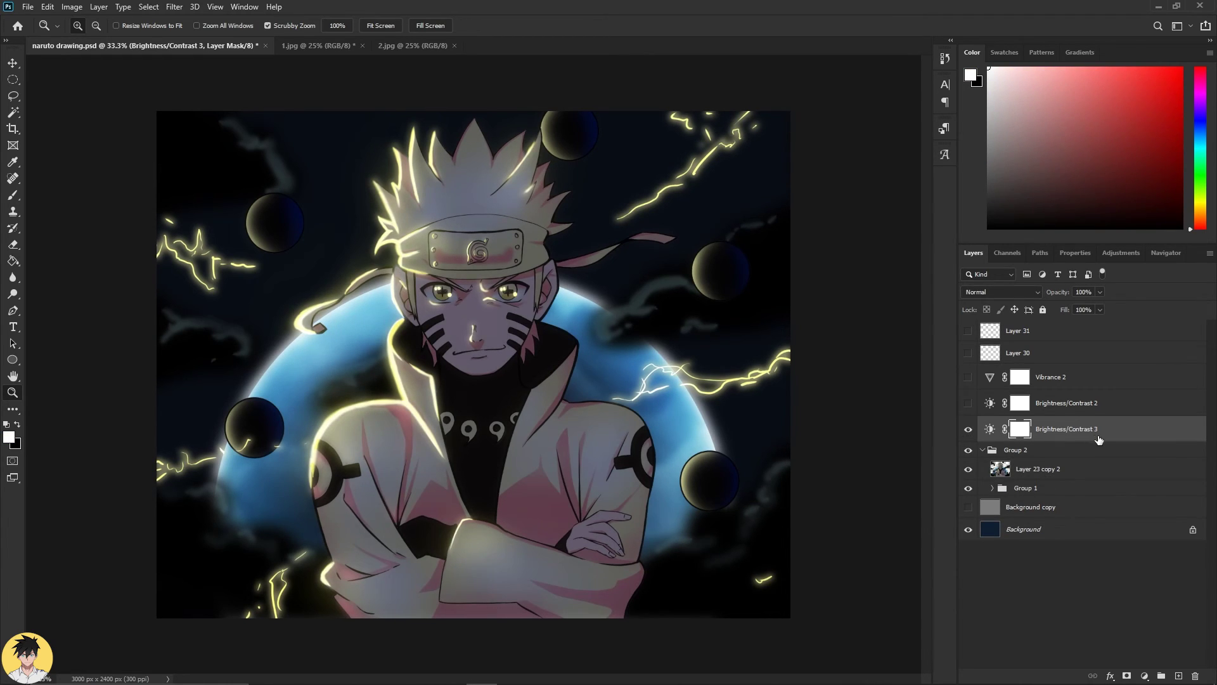
pyautogui.click(1100, 253)
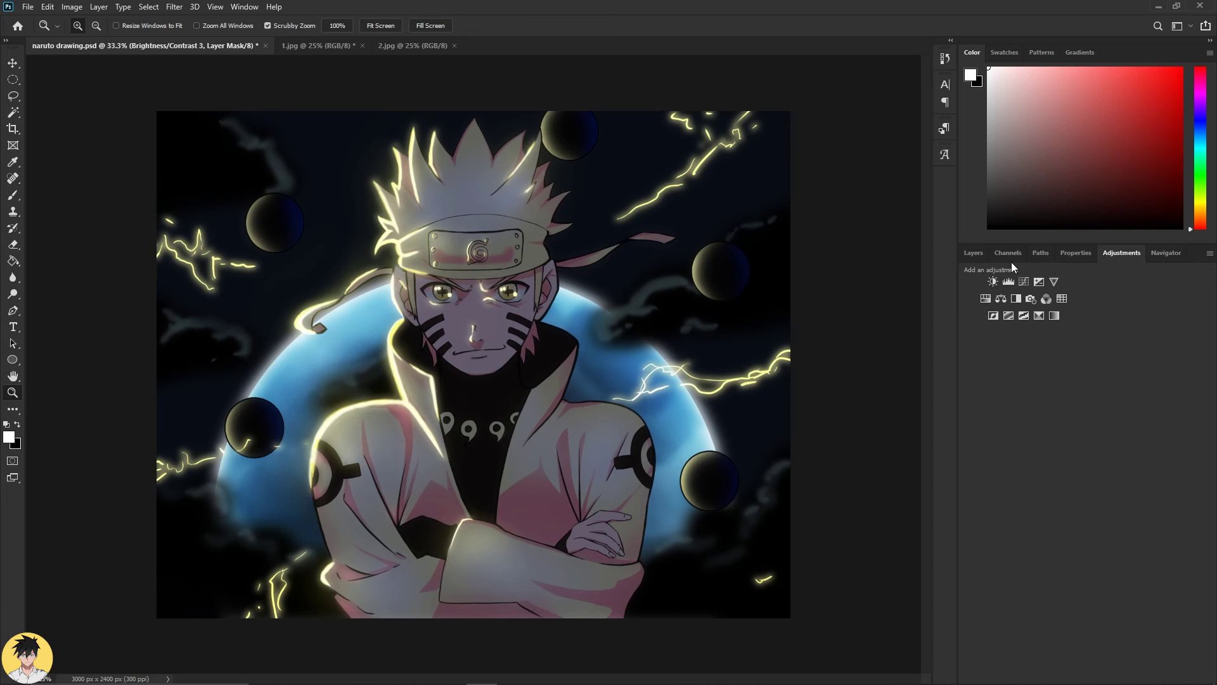
pyautogui.click(973, 253)
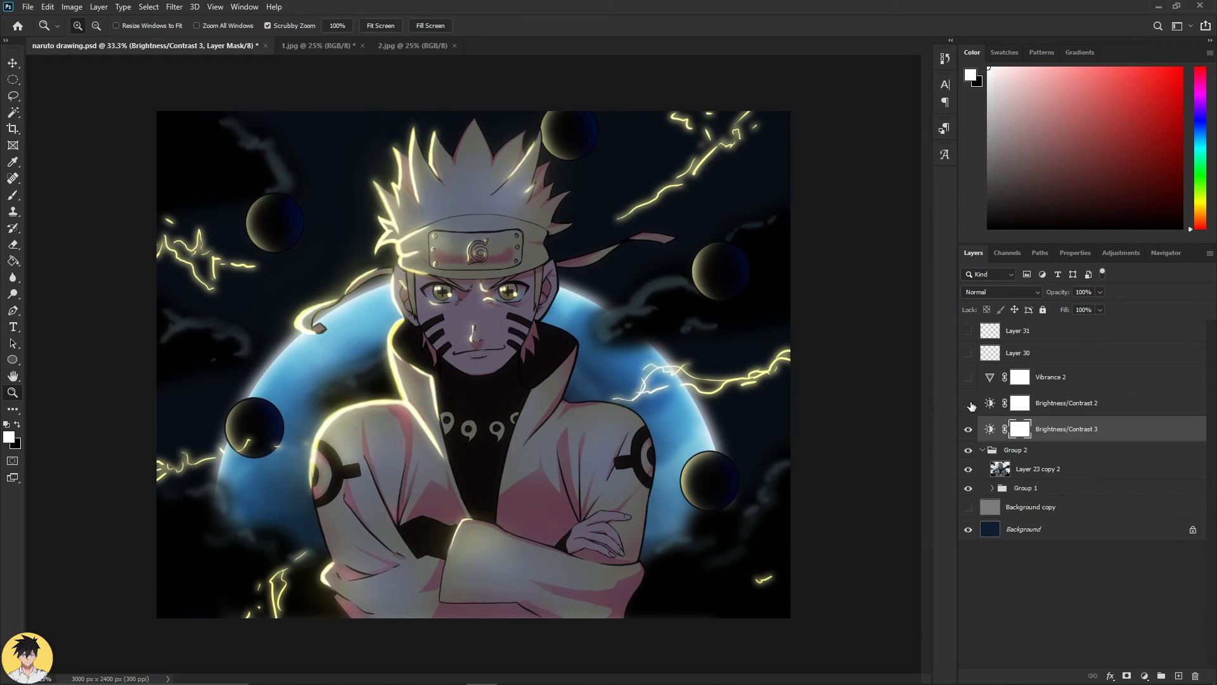
pyautogui.click(969, 403)
pyautogui.click(967, 378)
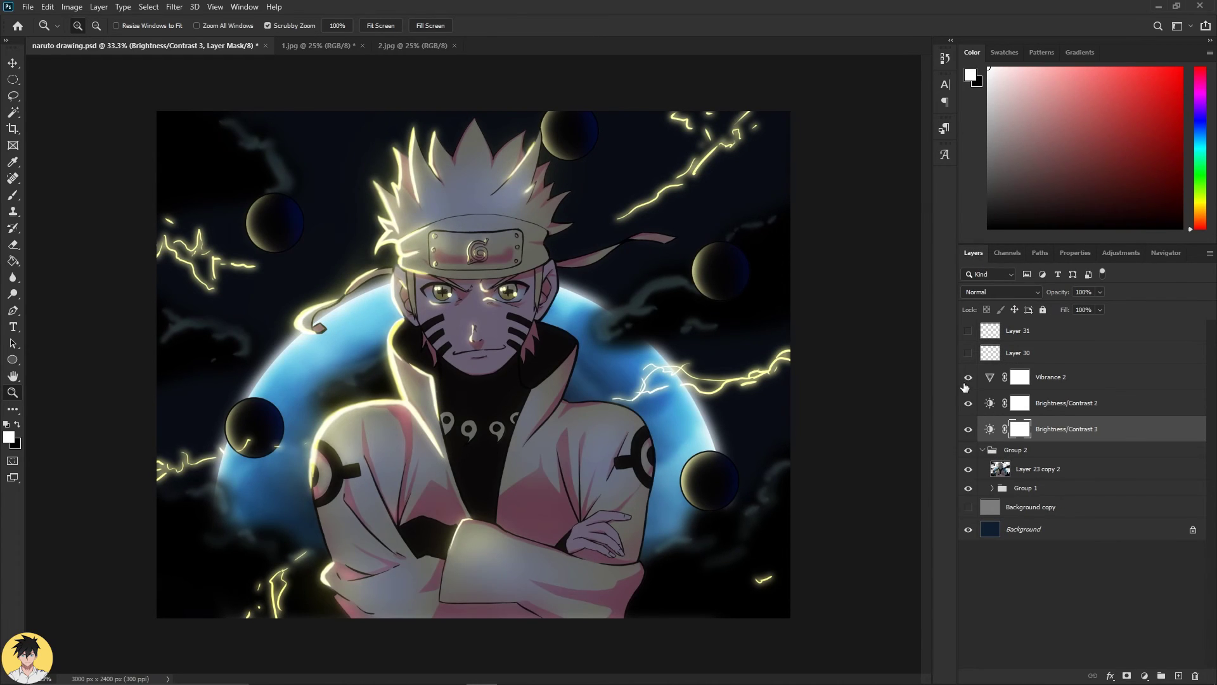
pyautogui.click(1056, 379)
pyautogui.click(1077, 429)
pyautogui.moveTo(456, 387)
pyautogui.mouseDown()
pyautogui.moveTo(503, 394)
pyautogui.moveTo(471, 394)
pyautogui.mouseUp()
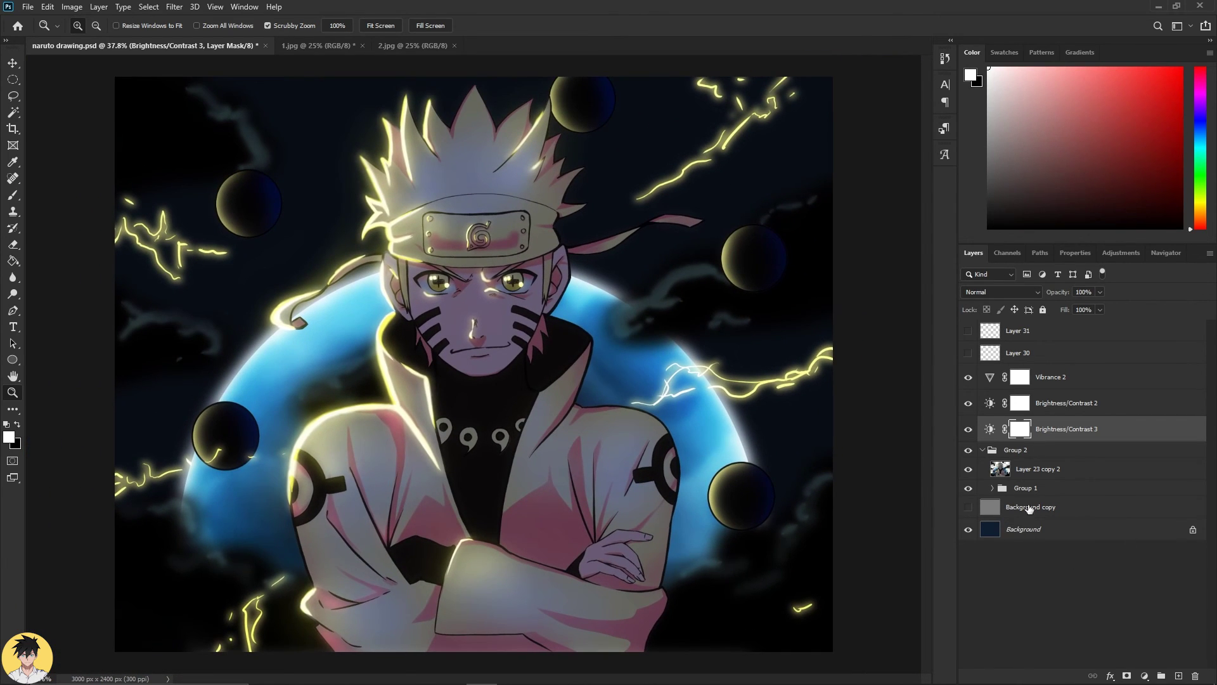
# Show and select Layer 30, comparing the collar and shoulder markings with and without its glow.
pyautogui.click(968, 354)
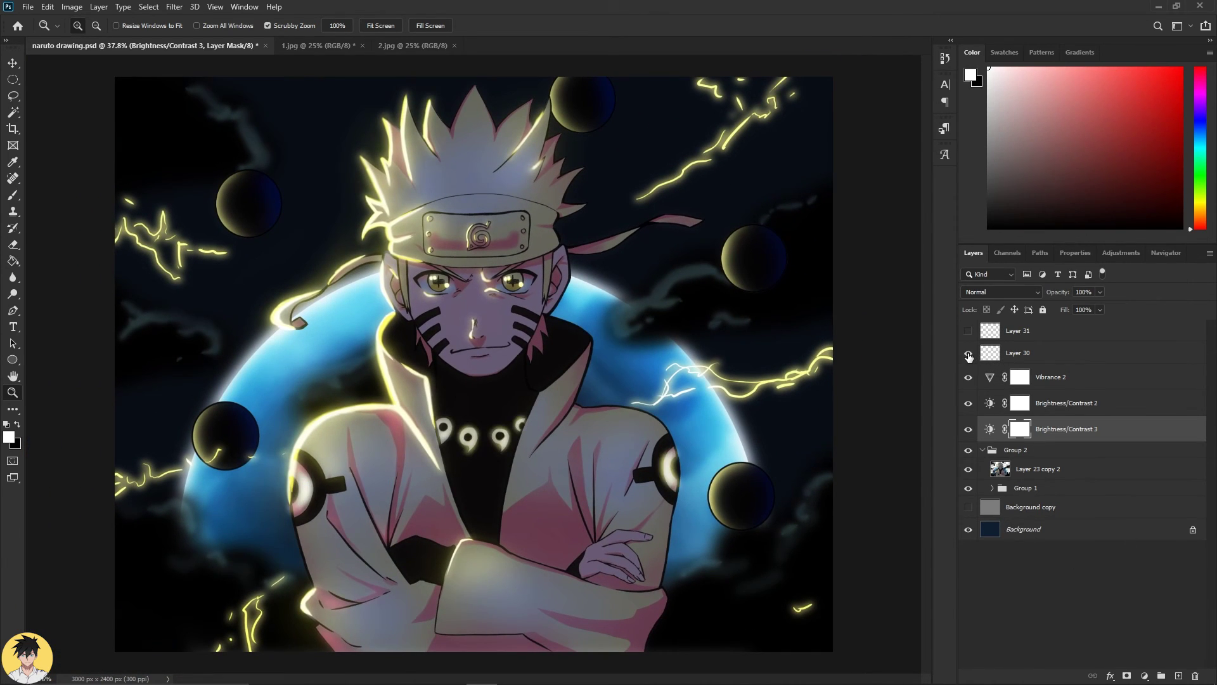
pyautogui.click(968, 354)
pyautogui.click(967, 354)
pyautogui.click(968, 354)
pyautogui.click(1027, 354)
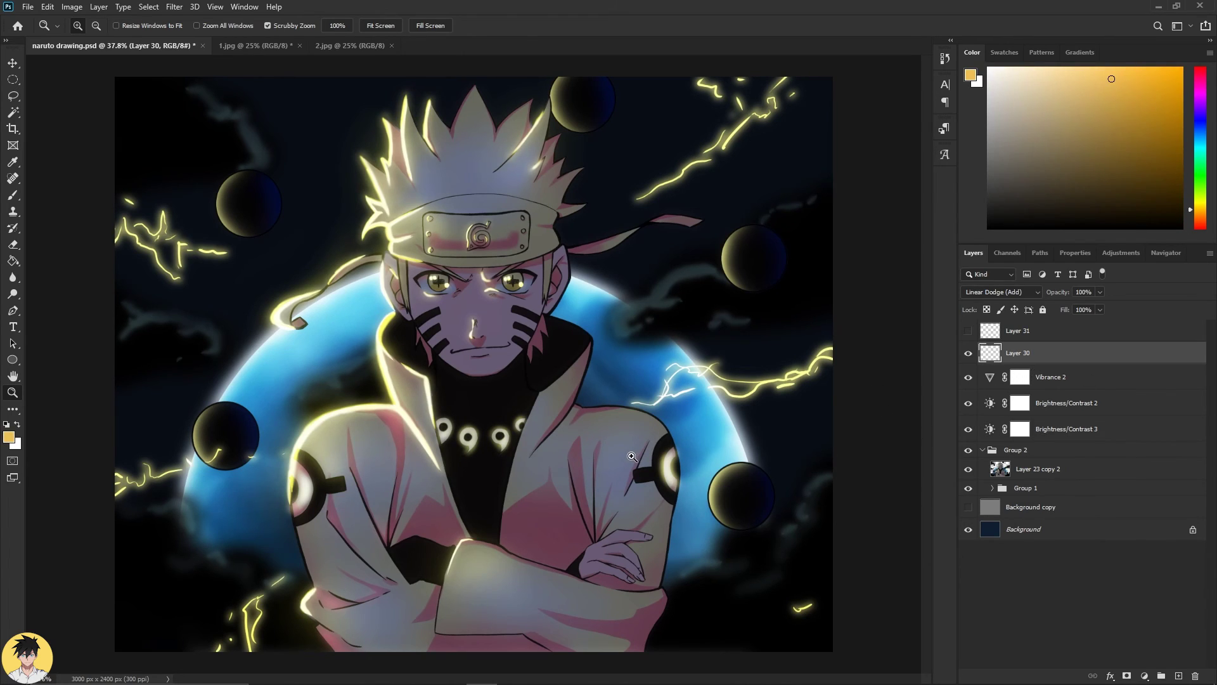
# Examine the Layer 30 glow around the collar markings up close.
pyautogui.moveTo(504, 465); pyautogui.dragTo(561, 447)
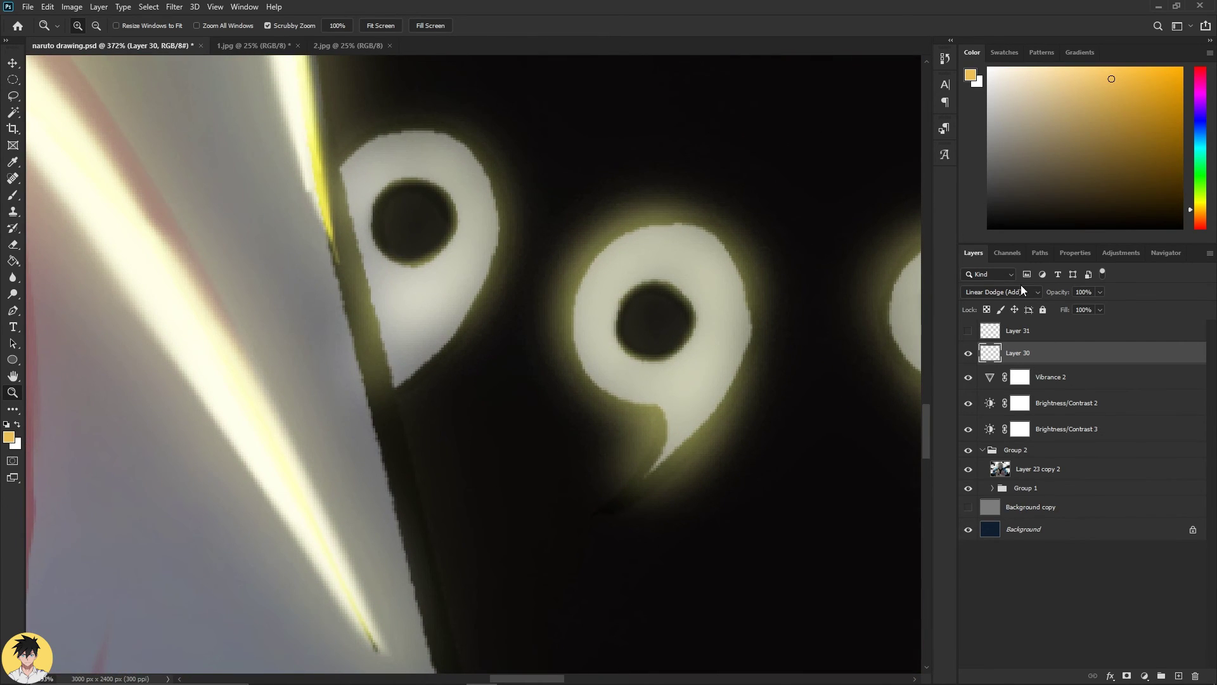
pyautogui.moveTo(736, 361); pyautogui.dragTo(691, 357)
pyautogui.moveTo(838, 382); pyautogui.dragTo(534, 425)
pyautogui.moveTo(710, 440); pyautogui.dragTo(620, 439)
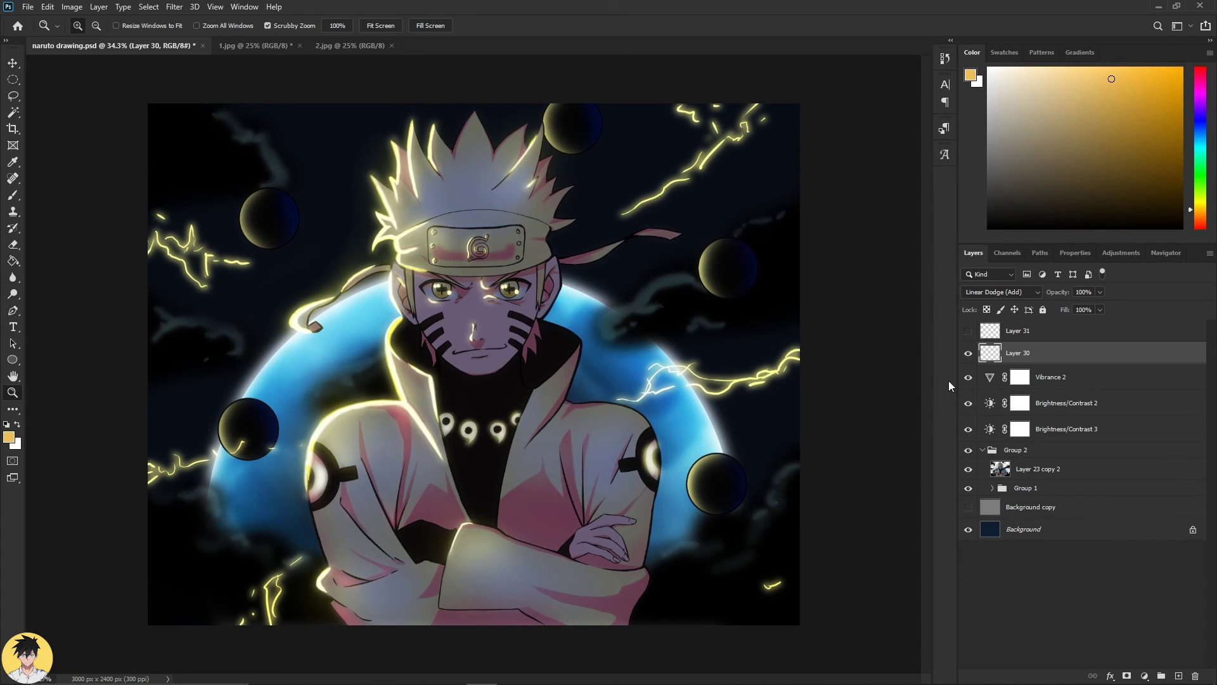
# Compare the artwork with Layer 31 shown and hidden.
pyautogui.click(968, 331)
pyautogui.click(968, 331)
pyautogui.moveTo(499, 390)
pyautogui.mouseDown()
pyautogui.moveTo(587, 374)
pyautogui.moveTo(510, 376)
pyautogui.mouseUp()
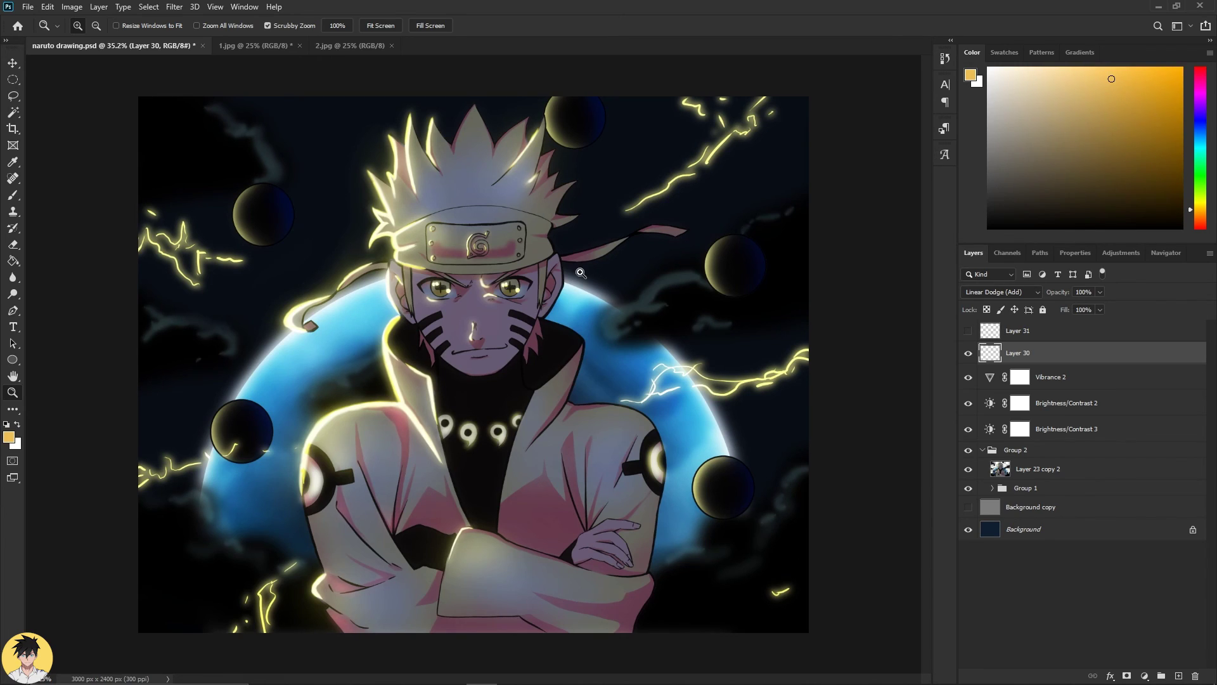
# View the watercolor texture images 1.jpg and 2.jpg, and return to naruto drawing.psd.
pyautogui.press('v')
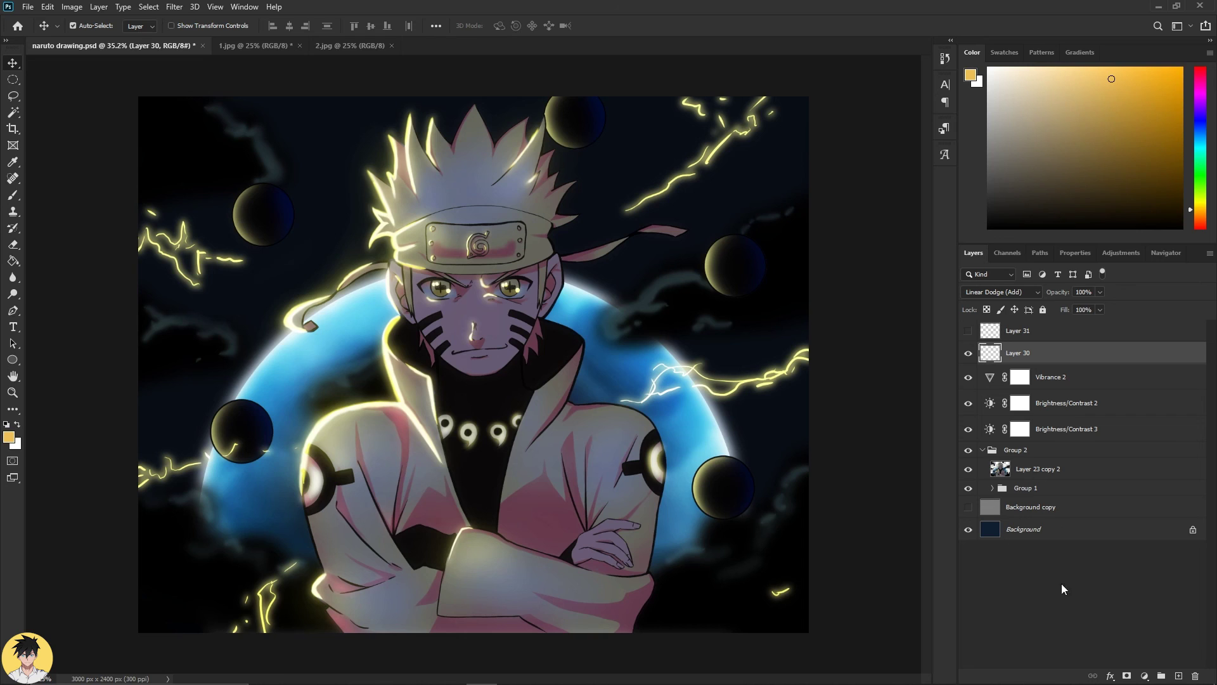
pyautogui.click(269, 50)
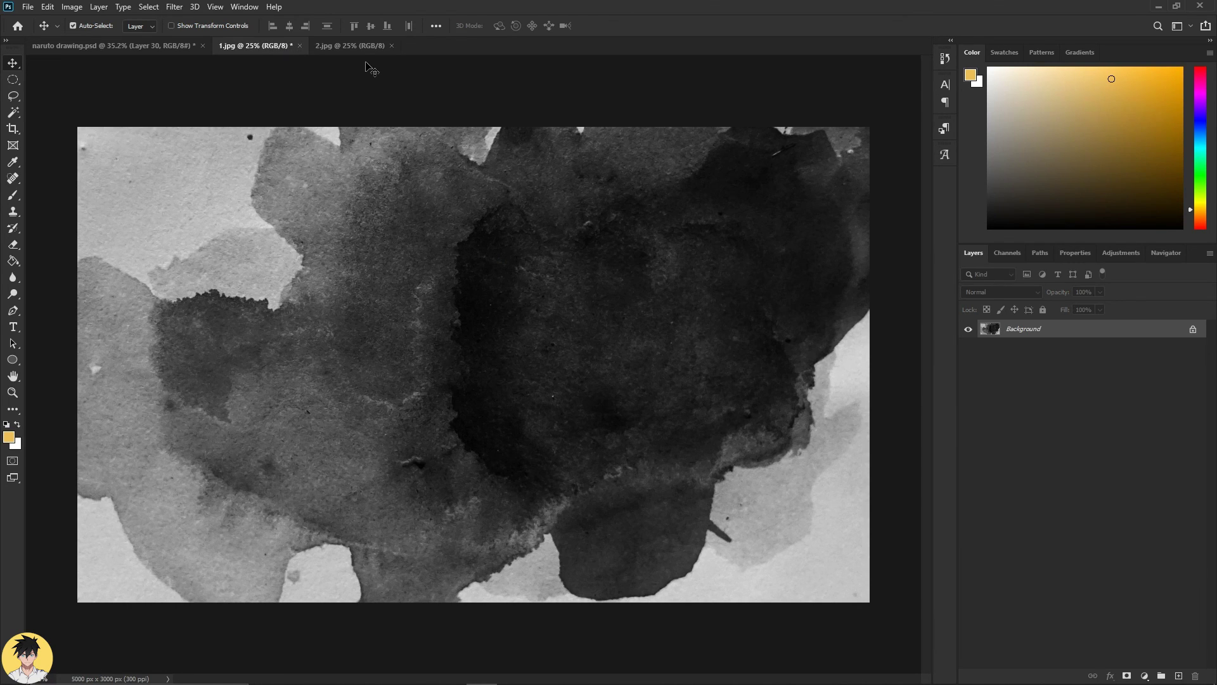
pyautogui.click(345, 47)
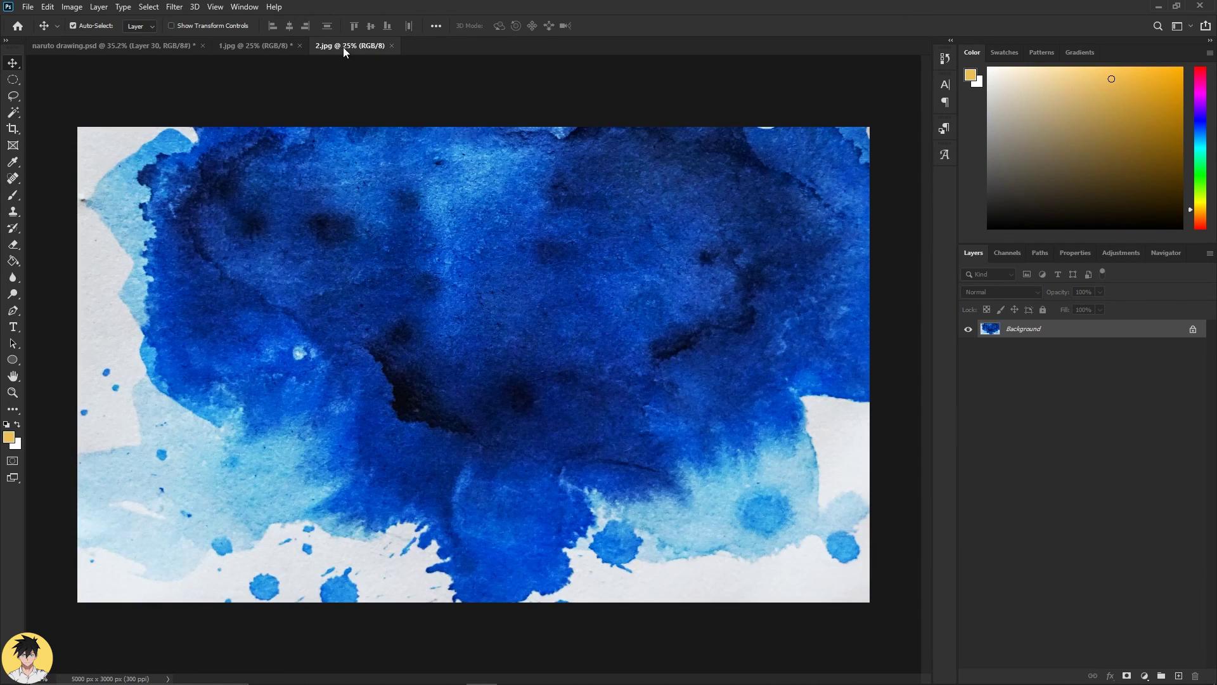
pyautogui.click(279, 47)
pyautogui.click(161, 48)
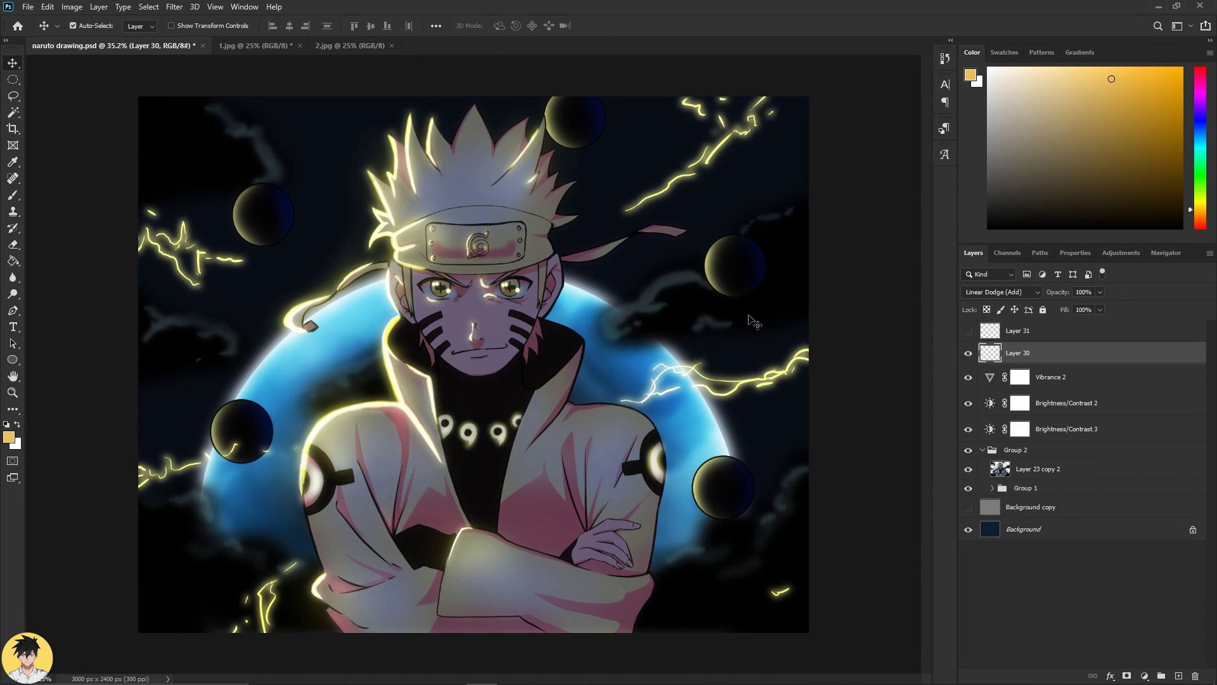